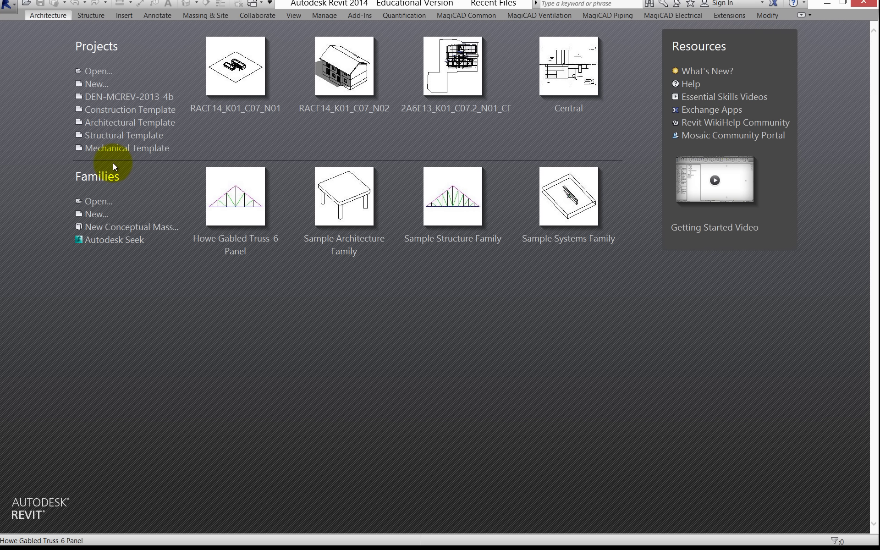
- Create a new family from the Metric Structural Framing - Complex and Trusses.rft template
{"action": "left_click", "coordinate": [92, 212]}
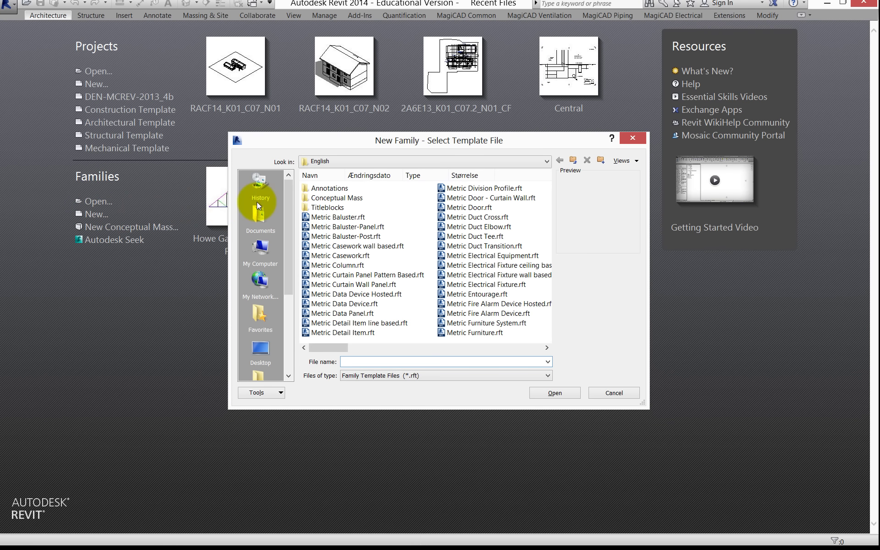
{"action": "left_click_drag", "start_coordinate": [332, 351], "coordinate": [421, 349]}
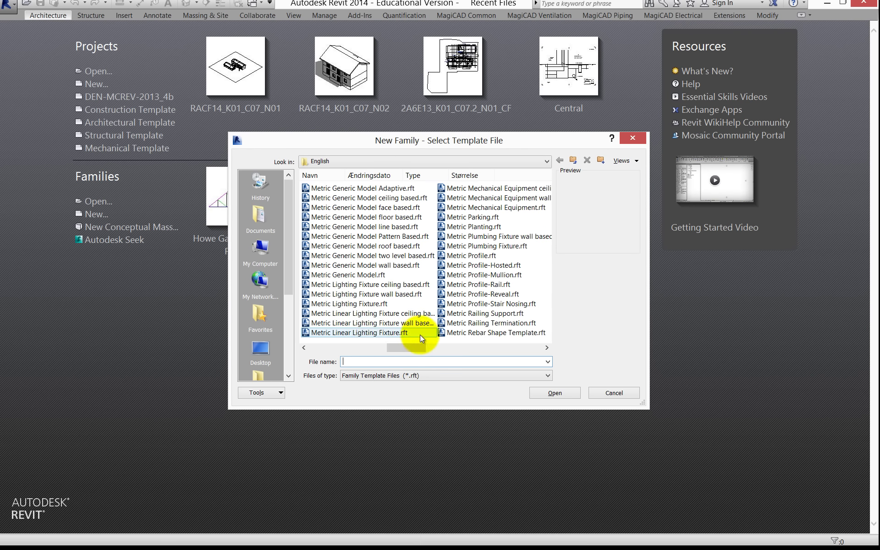
{"action": "left_click_drag", "start_coordinate": [423, 348], "coordinate": [472, 345]}
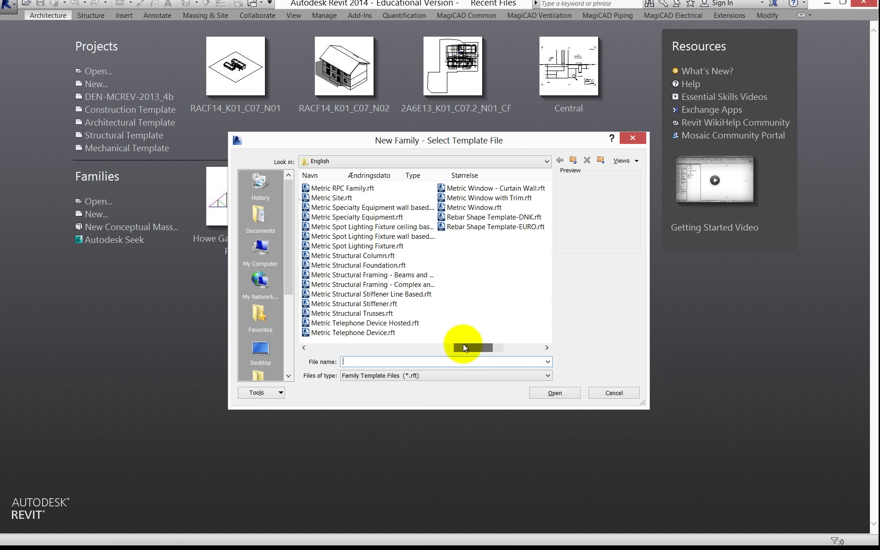
{"action": "left_click", "coordinate": [354, 287]}
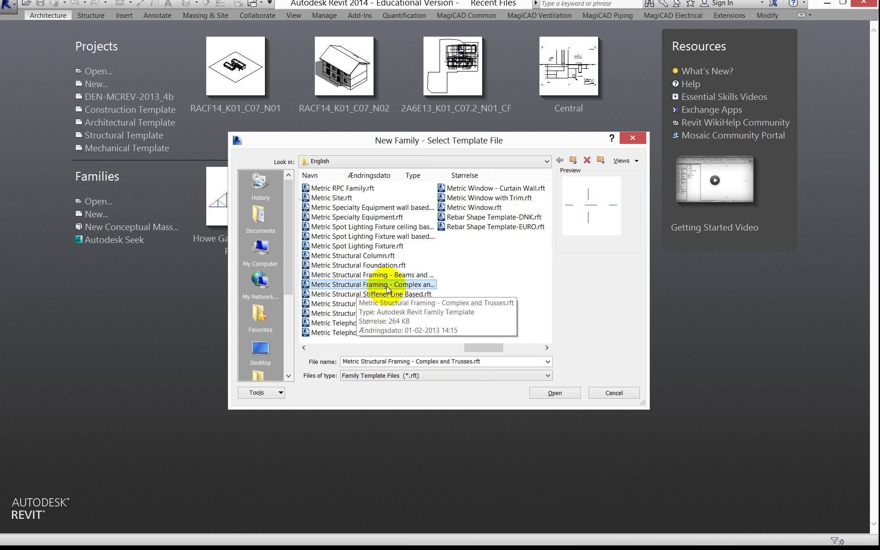
{"action": "left_click", "coordinate": [560, 390]}
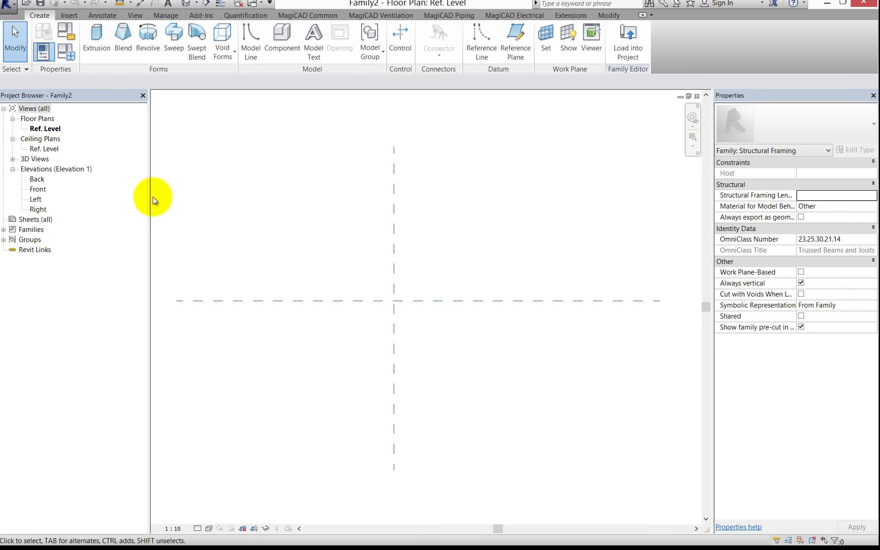
- Open the Front elevation and temporarily hide the Ref. Level line with HH
{"action": "double_click", "coordinate": [37, 190]}
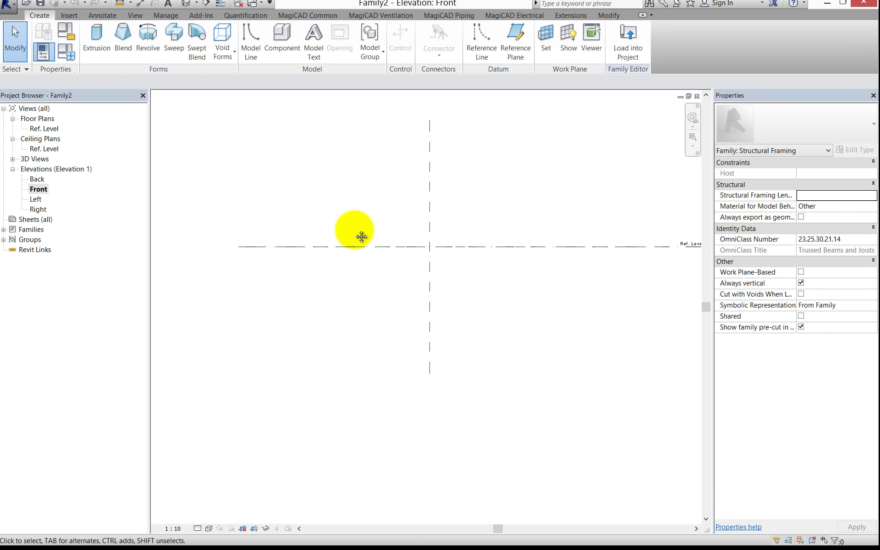
{"action": "middle_click_drag", "start_coordinate": [362, 237], "coordinate": [347, 247]}
{"action": "scroll", "coordinate": [346, 247], "scroll_direction": "down", "scroll_amount": 1}
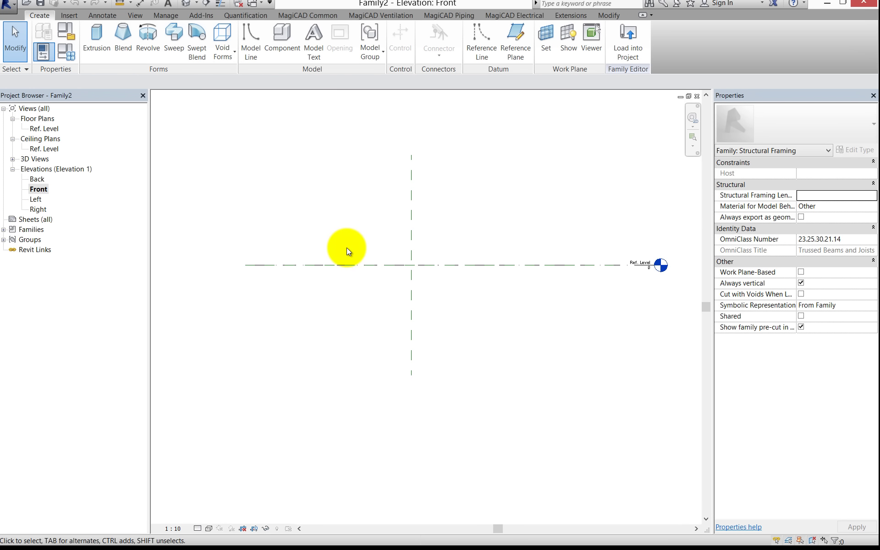
{"action": "left_click", "coordinate": [481, 265]}
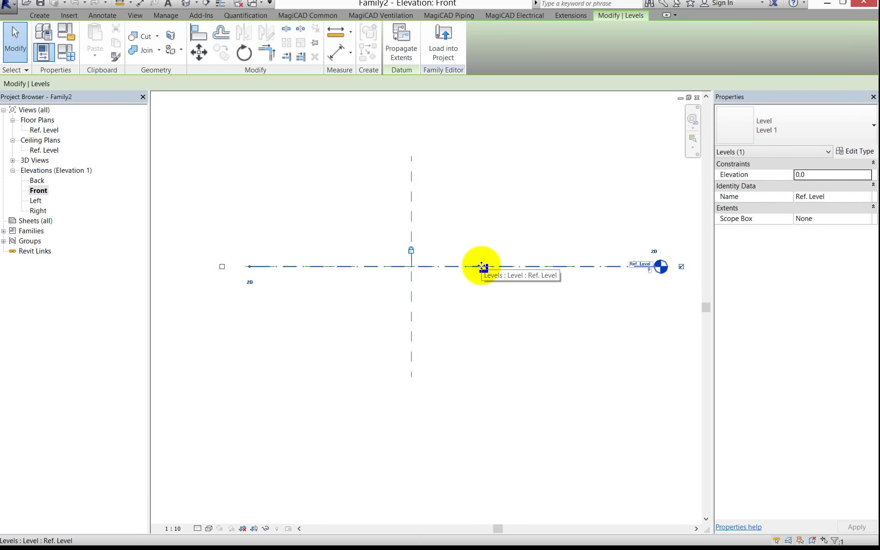
{"action": "key", "text": "h"}
{"action": "key", "text": "h"}
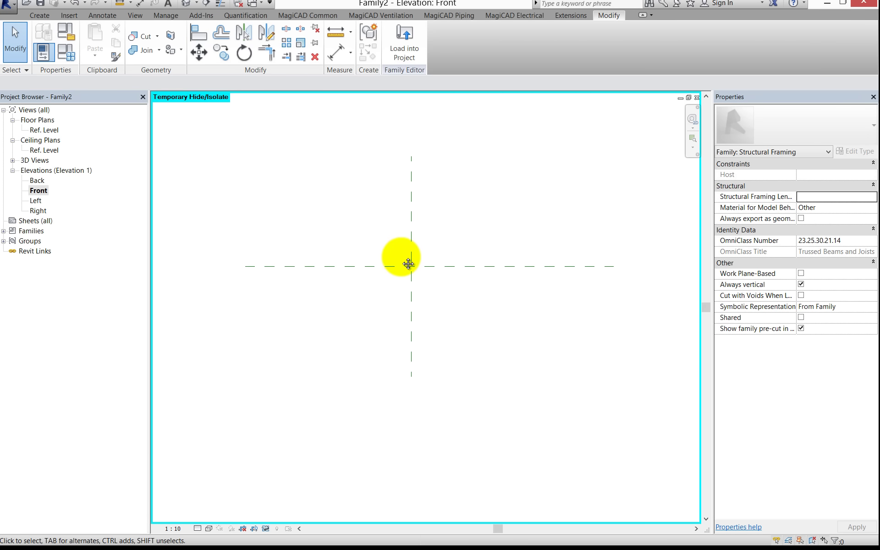
{"action": "mouse_move", "coordinate": [403, 261]}
{"action": "middle_mouse_down"}
{"action": "mouse_move", "coordinate": [416, 275]}
{"action": "mouse_move", "coordinate": [412, 291]}
{"action": "middle_mouse_up"}
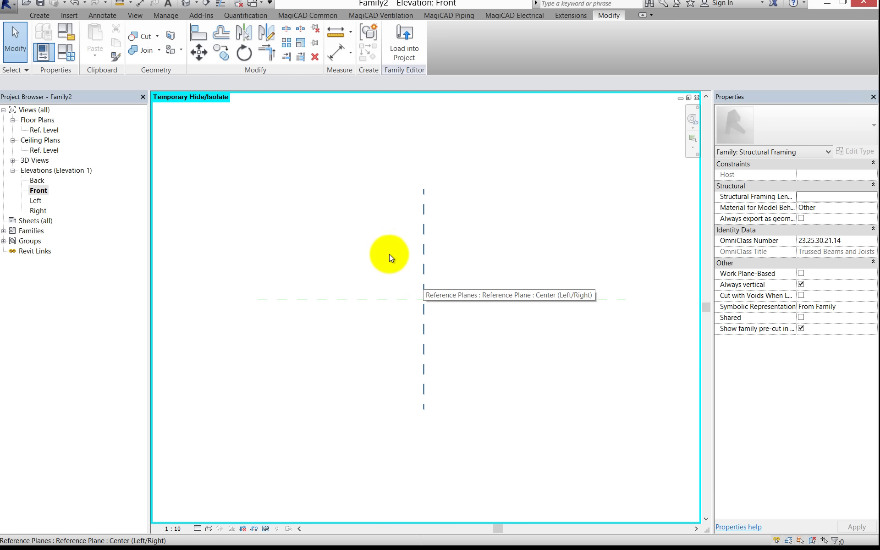
{"action": "left_click", "coordinate": [41, 16]}
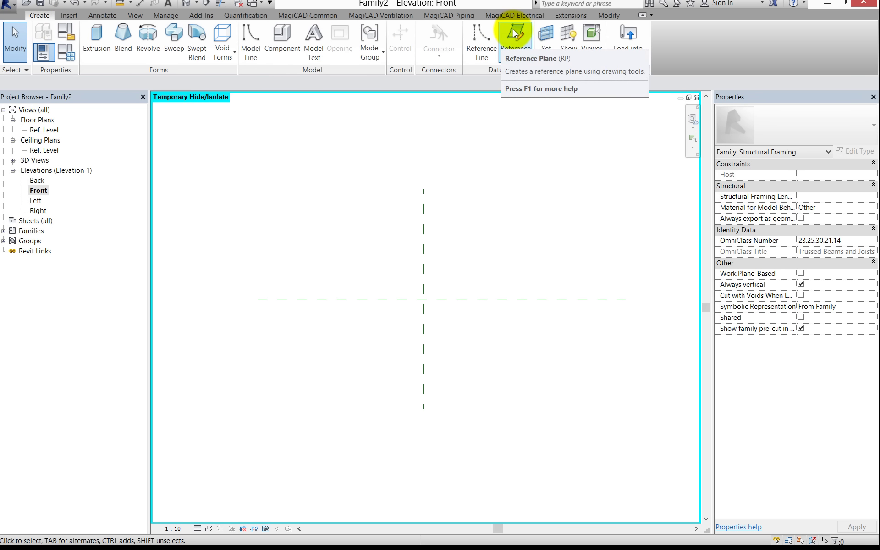
{"action": "mouse_move", "coordinate": [516, 40]}
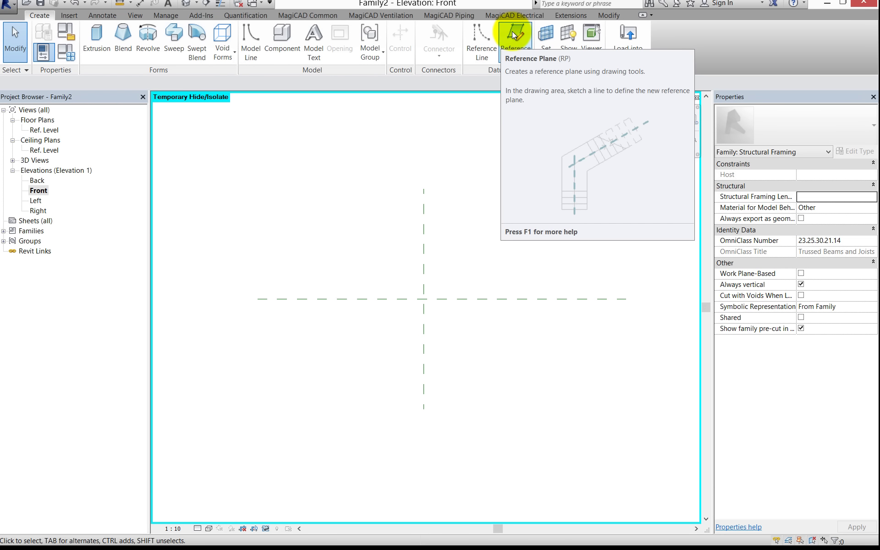
- Draw four vertical reference planes, two left and two right of centre, the right ones 1020 and 440 apart
{"action": "left_click", "coordinate": [514, 36]}
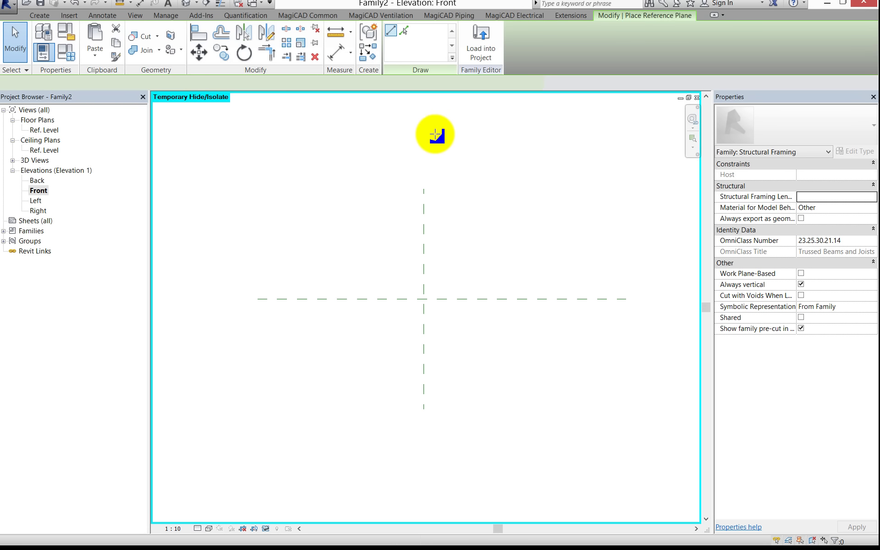
{"action": "left_click", "coordinate": [271, 237]}
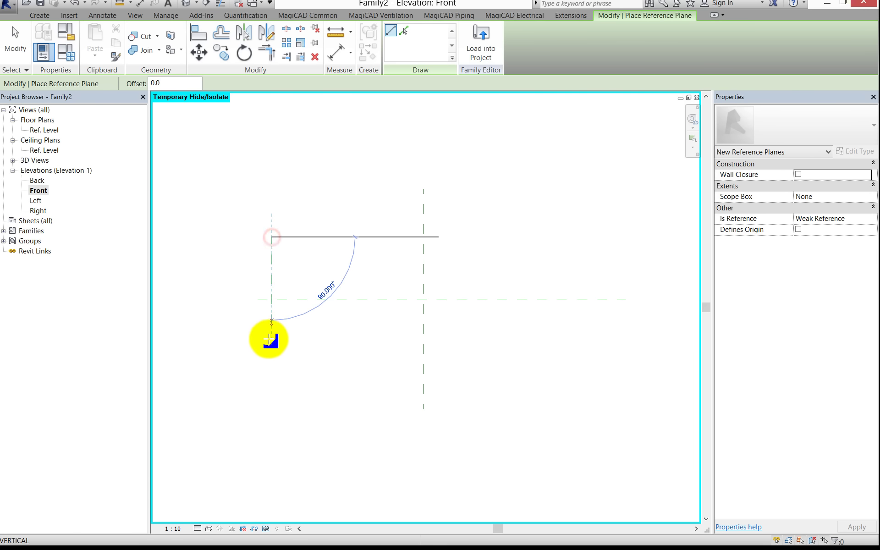
{"action": "left_click", "coordinate": [271, 376]}
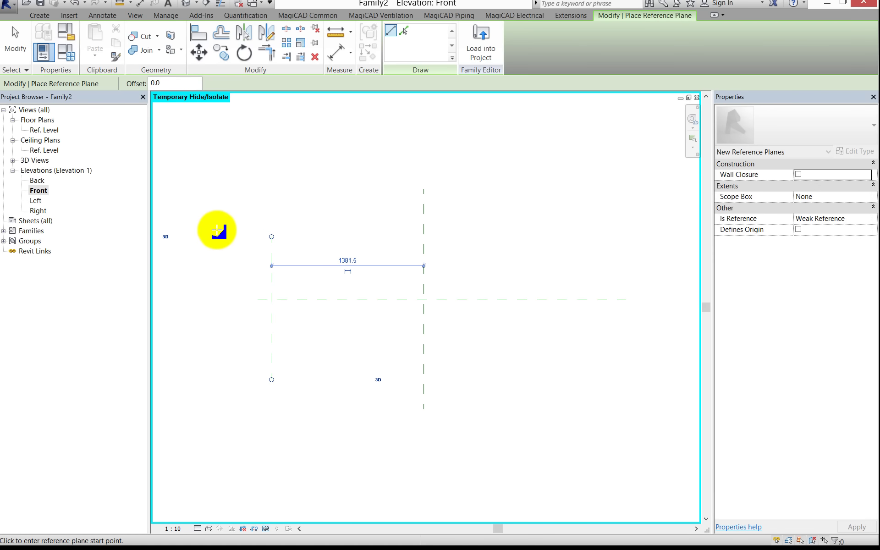
{"action": "left_click", "coordinate": [229, 237]}
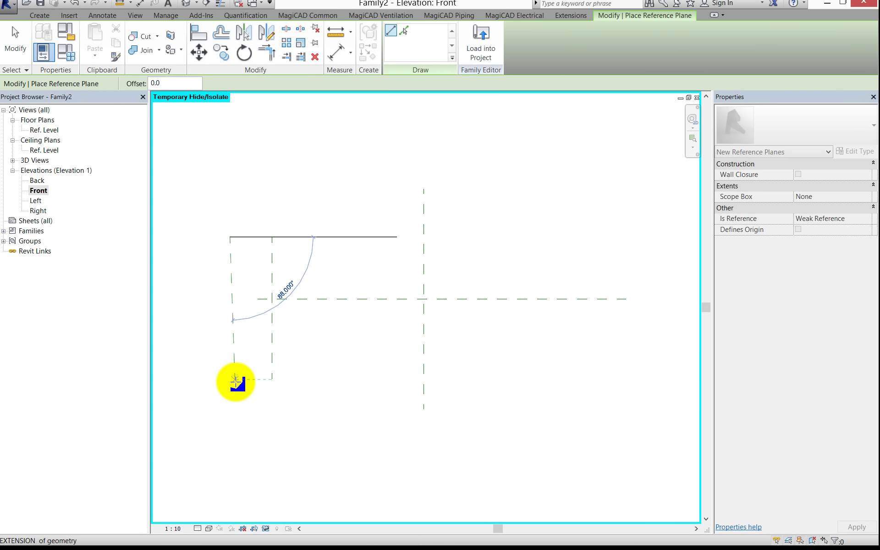
{"action": "left_click", "coordinate": [231, 379]}
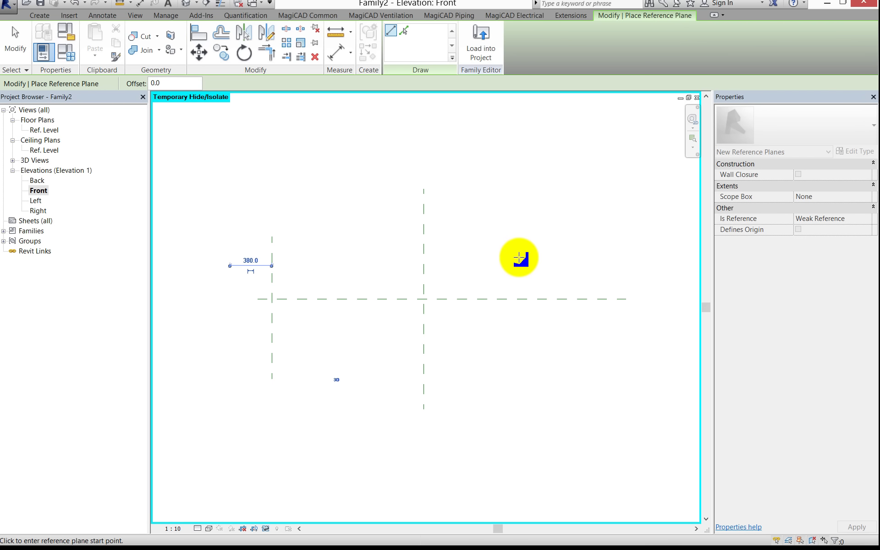
{"action": "left_click", "coordinate": [536, 238]}
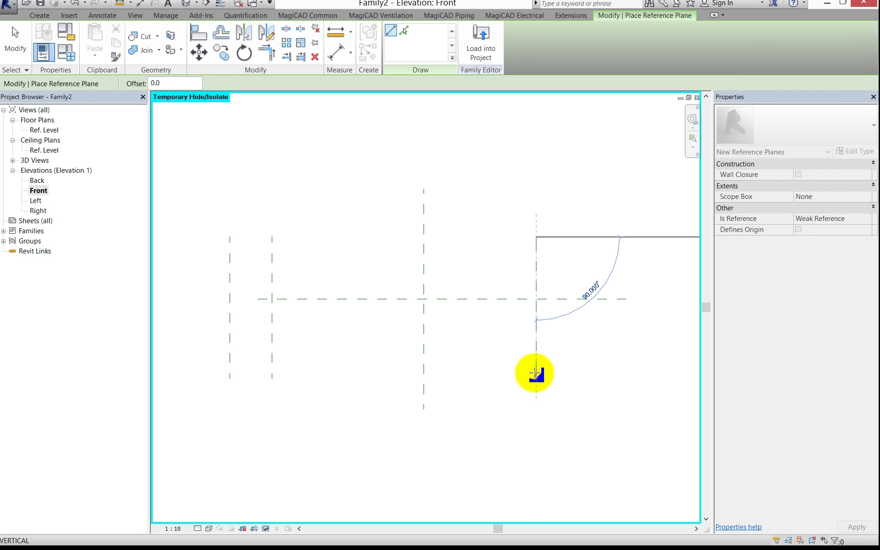
{"action": "left_click", "coordinate": [535, 377]}
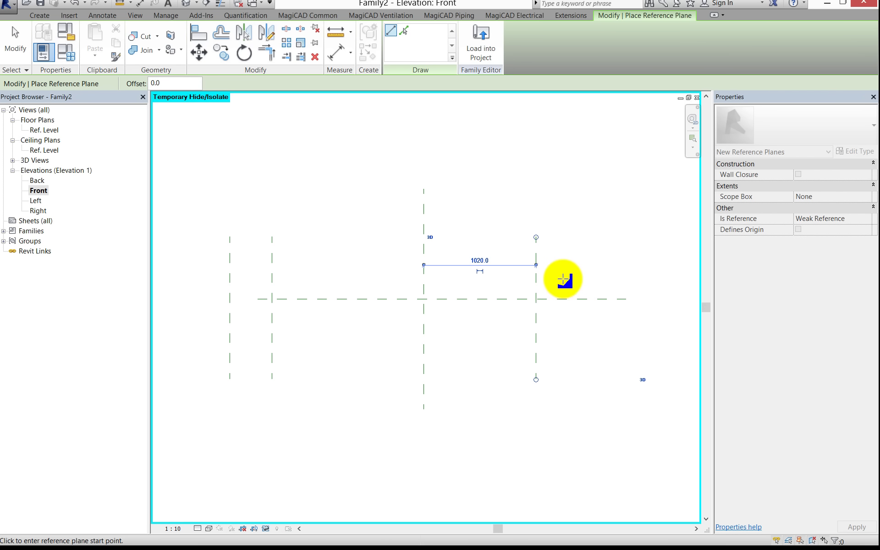
{"action": "left_click", "coordinate": [585, 237]}
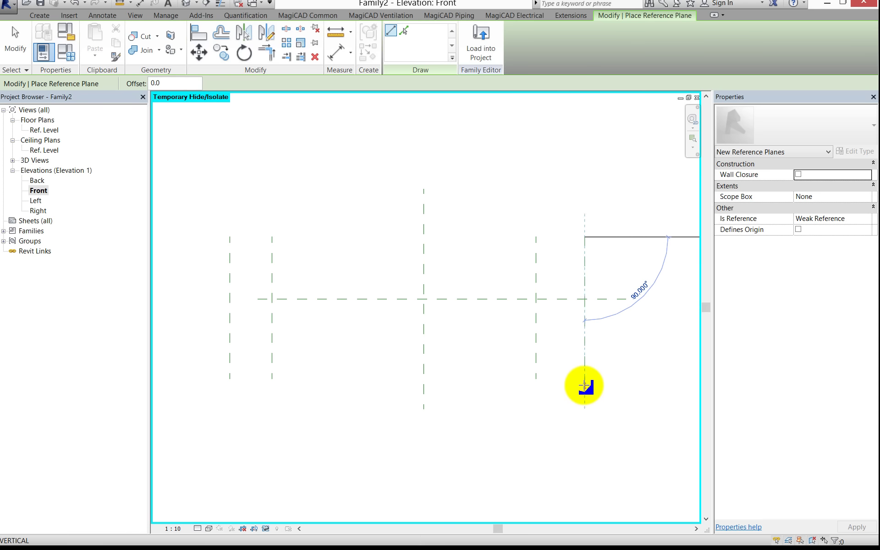
{"action": "left_click", "coordinate": [581, 377]}
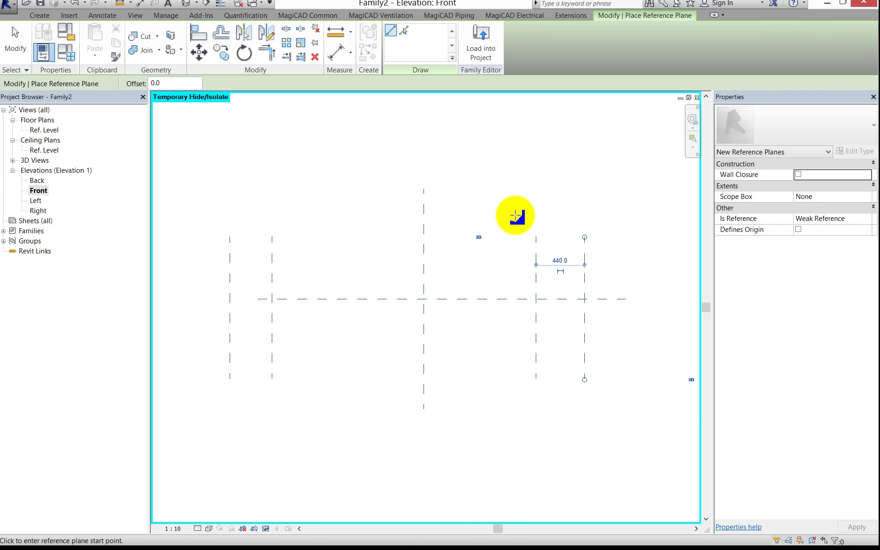
- Dimension the inner left, centre and inner right planes and set the string to EQ
{"action": "left_click", "coordinate": [334, 56]}
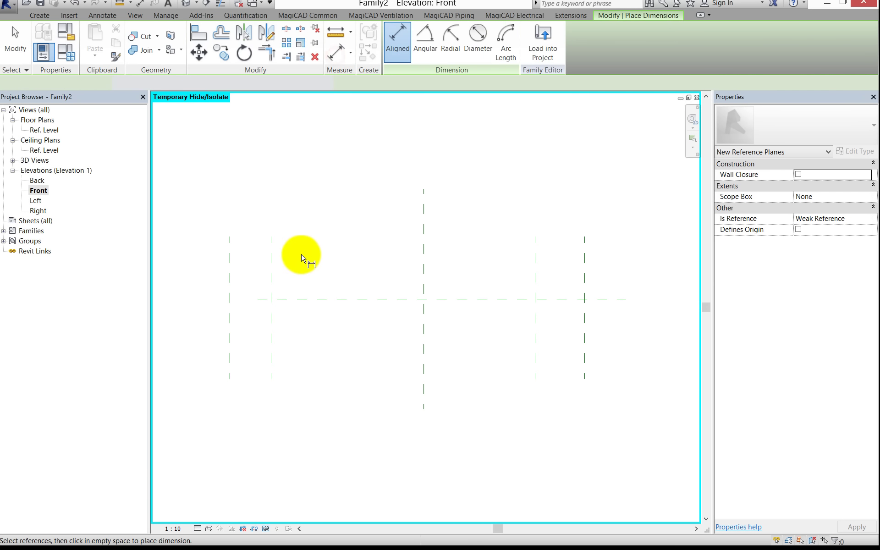
{"action": "left_click", "coordinate": [273, 288]}
{"action": "left_click", "coordinate": [425, 287]}
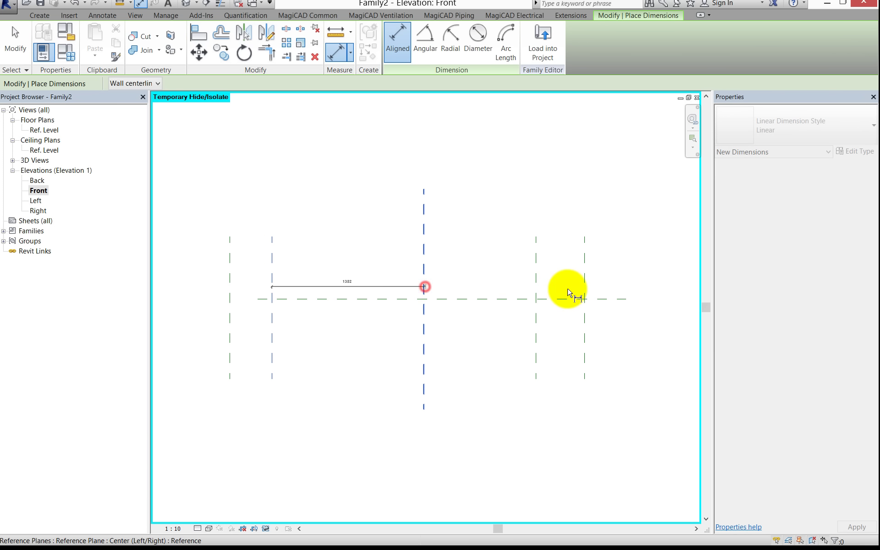
{"action": "left_click", "coordinate": [536, 270]}
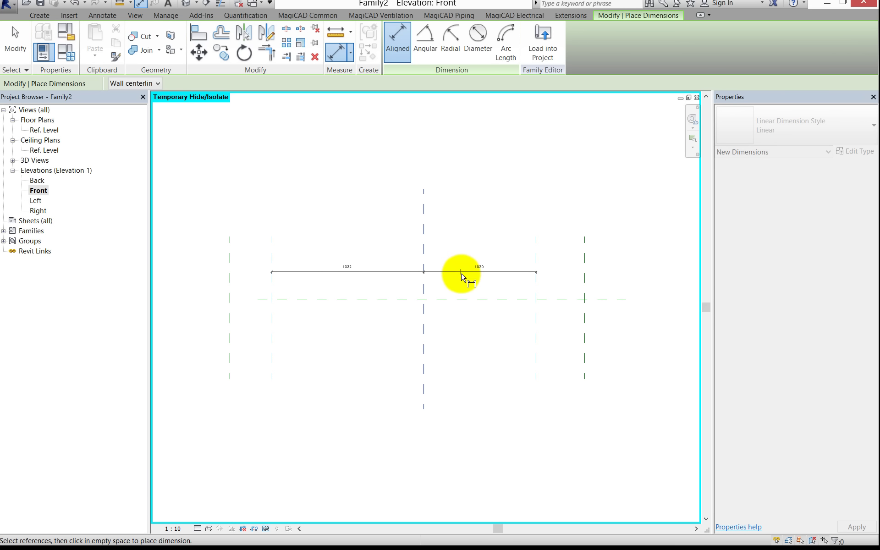
{"action": "left_click", "coordinate": [438, 321]}
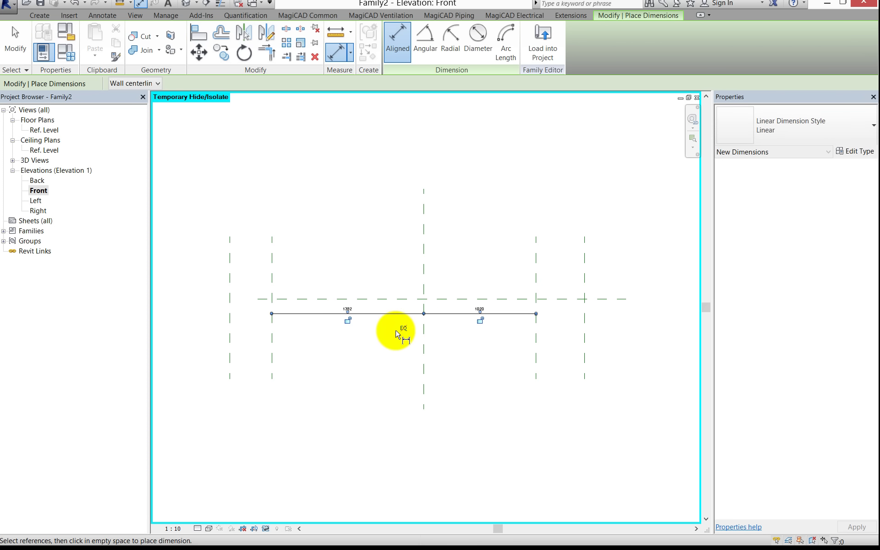
{"action": "left_click", "coordinate": [404, 329]}
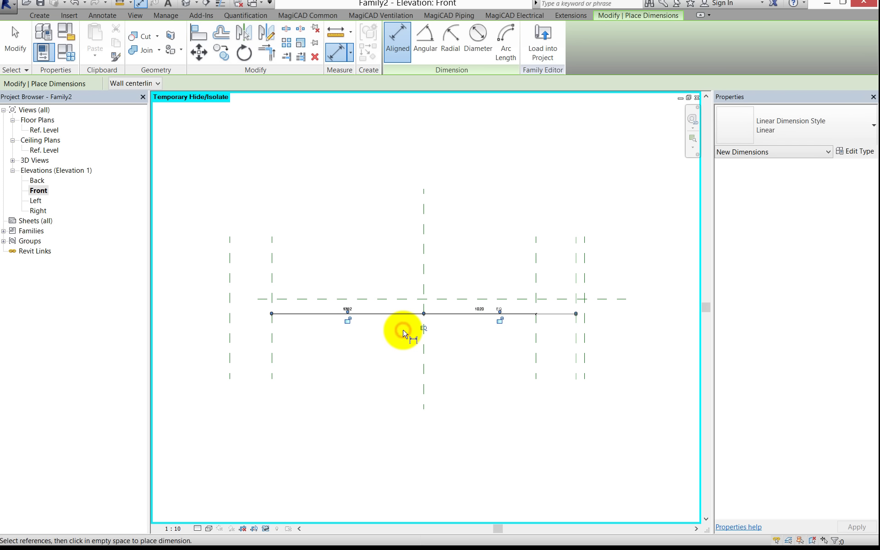
- Add the 380 dimension between the inner and outer left planes
{"action": "scroll", "coordinate": [264, 293], "scroll_direction": "up", "scroll_amount": 2}
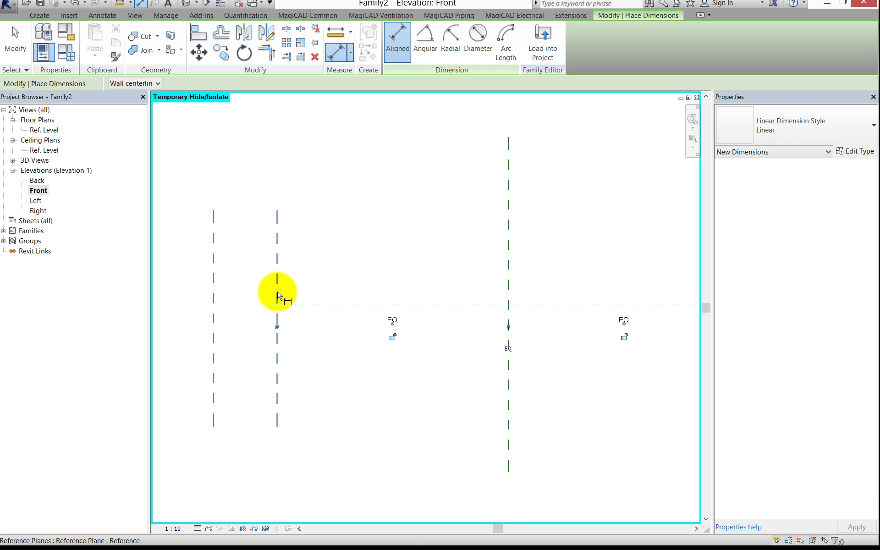
{"action": "left_click", "coordinate": [277, 293]}
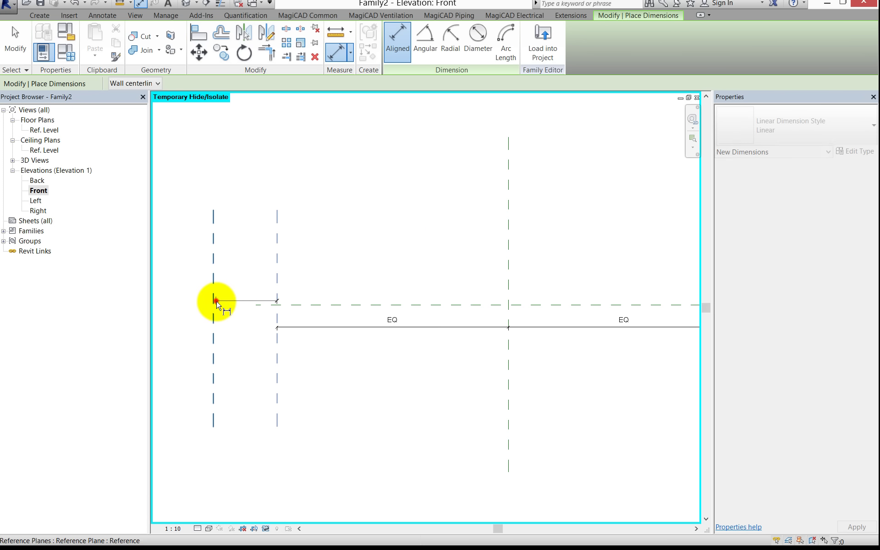
{"action": "left_click", "coordinate": [215, 301]}
{"action": "left_click", "coordinate": [242, 328]}
{"action": "scroll", "coordinate": [254, 334], "scroll_direction": "down", "scroll_amount": 1}
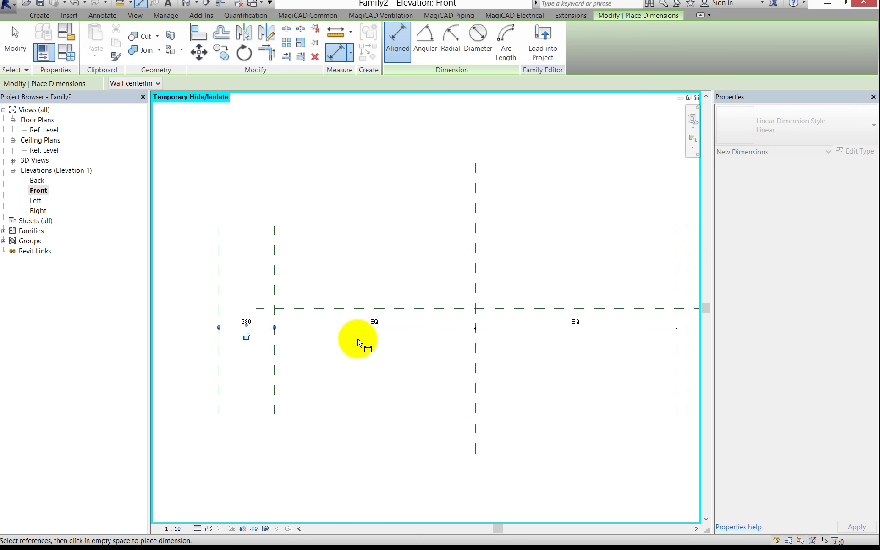
{"action": "scroll", "coordinate": [577, 349], "scroll_direction": "up", "scroll_amount": 1}
- Add the 78 dimension to the outermost right plane, then select the 380 dimension
{"action": "left_click", "coordinate": [633, 340]}
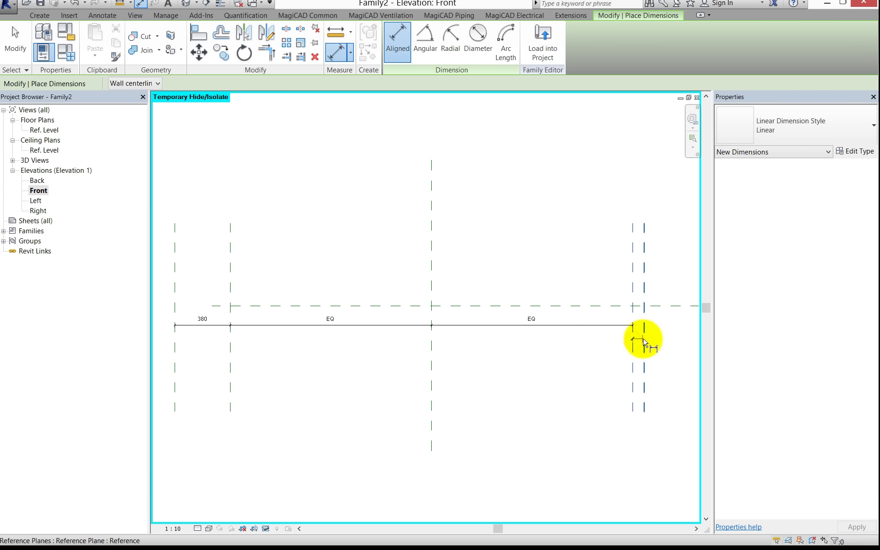
{"action": "left_click", "coordinate": [643, 338]}
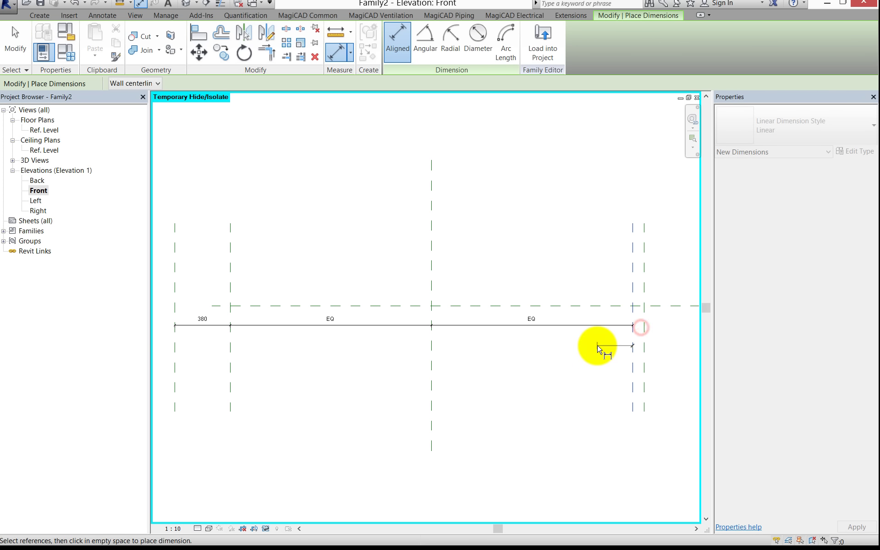
{"action": "scroll", "coordinate": [646, 331], "scroll_direction": "up", "scroll_amount": 2}
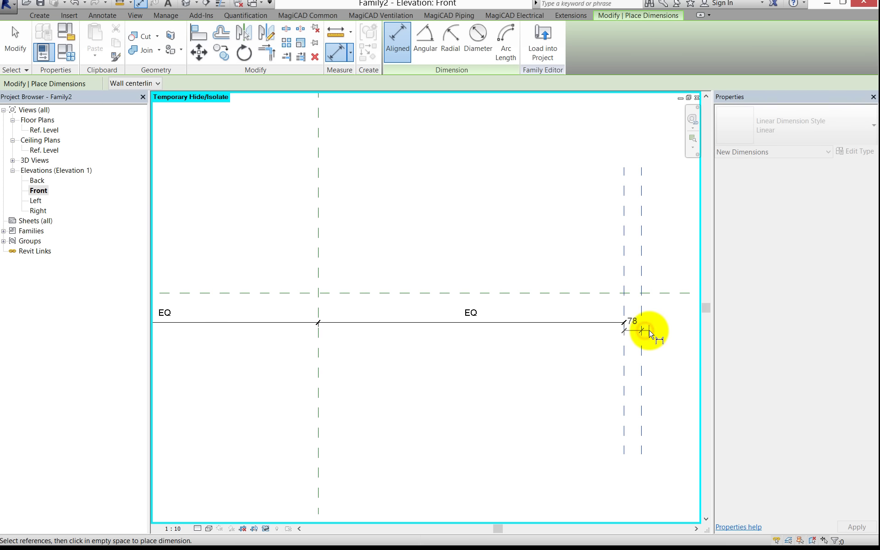
{"action": "scroll", "coordinate": [648, 328], "scroll_direction": "up", "scroll_amount": 2}
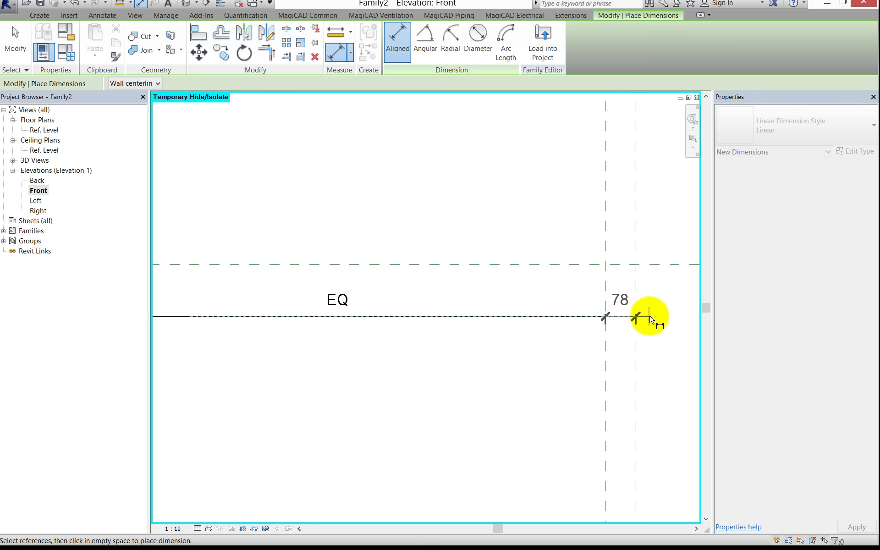
{"action": "left_click", "coordinate": [651, 316]}
{"action": "scroll", "coordinate": [609, 324], "scroll_direction": "down", "scroll_amount": 3}
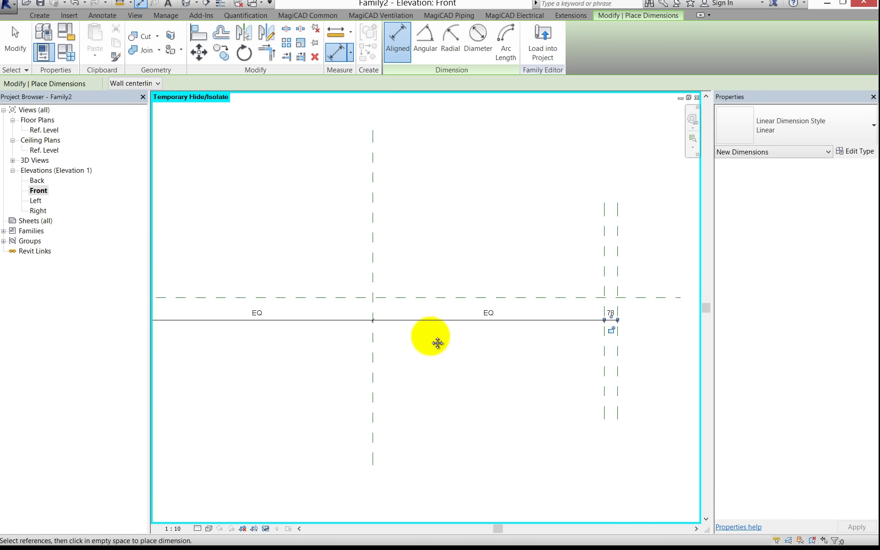
{"action": "middle_click_drag", "start_coordinate": [436, 342], "coordinate": [508, 323]}
{"action": "key", "text": "Escape"}
{"action": "key", "text": "Escape"}
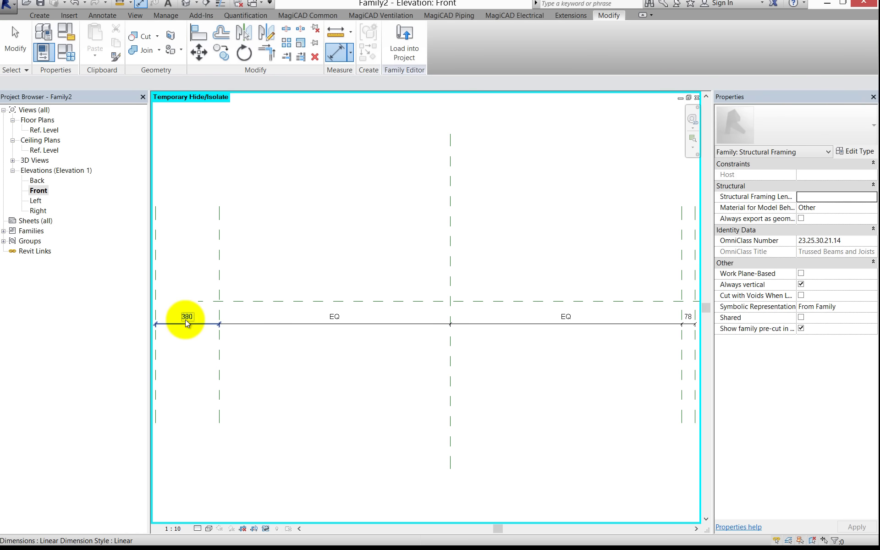
{"action": "left_click", "coordinate": [185, 320]}
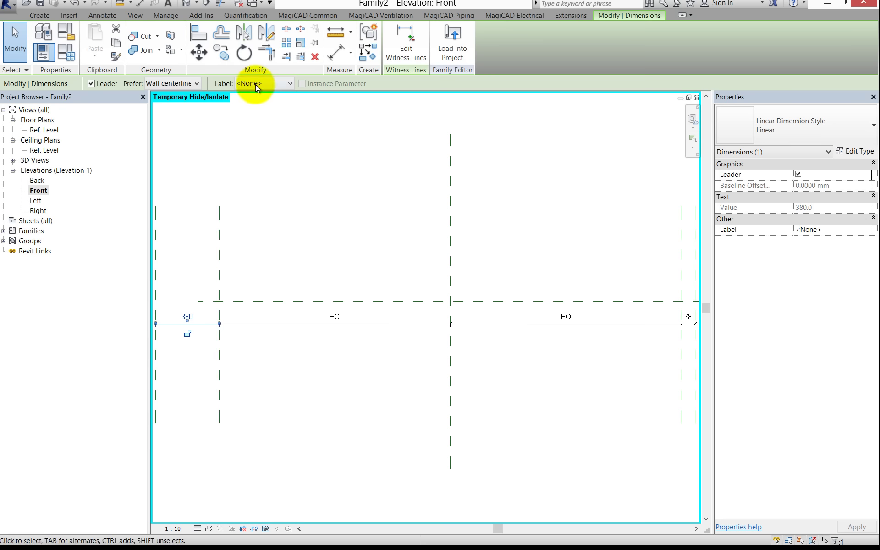
- Label the 380 dimension with a new type parameter named Overhang Left
{"action": "left_click", "coordinate": [255, 84]}
{"action": "left_click", "coordinate": [260, 107]}
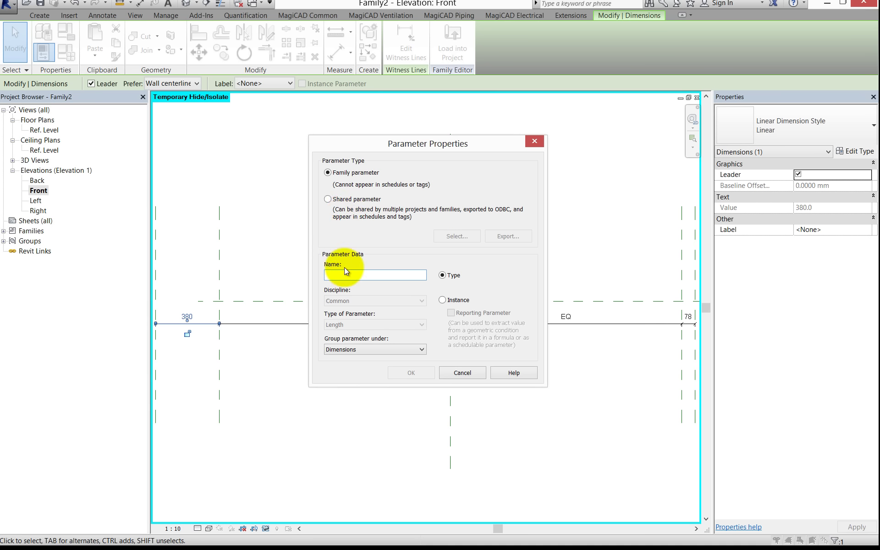
{"action": "left_click_drag", "start_coordinate": [351, 147], "coordinate": [363, 168]}
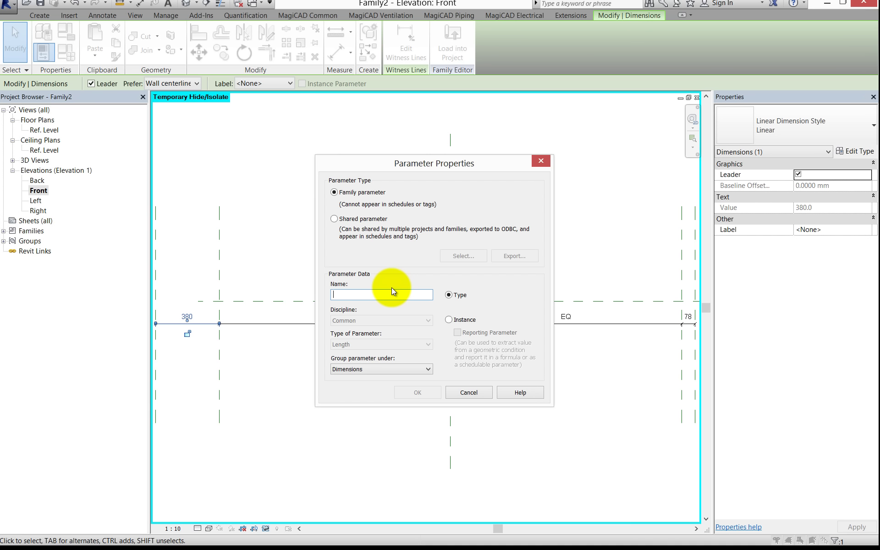
{"action": "type", "text": "Overhan"}
{"action": "type", "text": "g Left"}
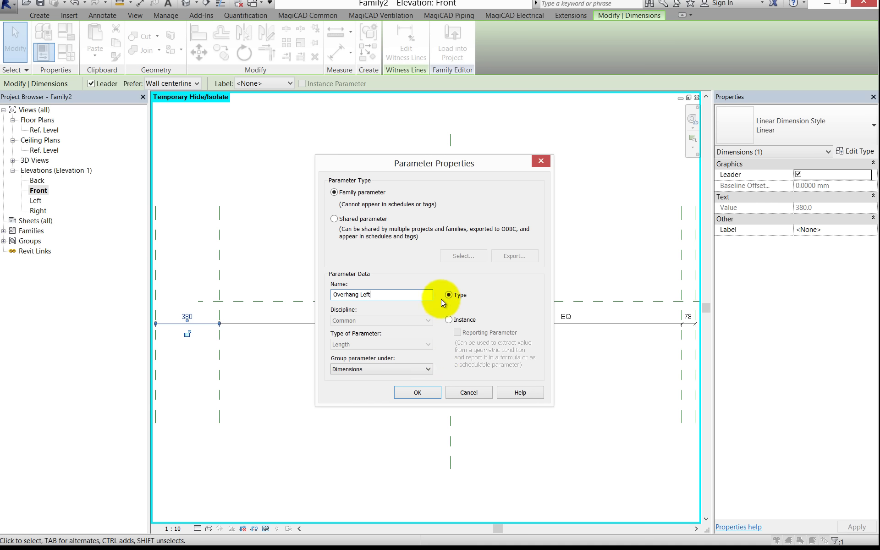
{"action": "left_click", "coordinate": [410, 392]}
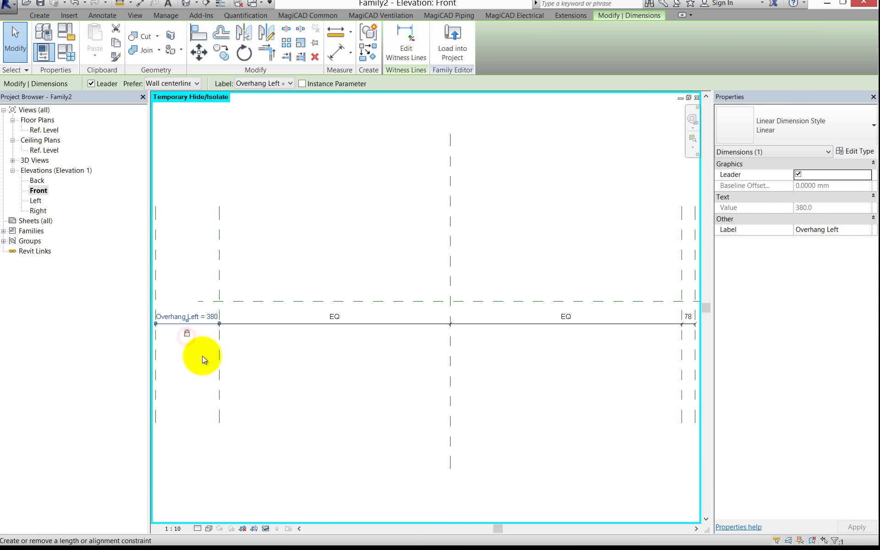
{"action": "scroll", "coordinate": [545, 347], "scroll_direction": "down", "scroll_amount": 2}
{"action": "scroll", "coordinate": [576, 329], "scroll_direction": "up", "scroll_amount": 3}
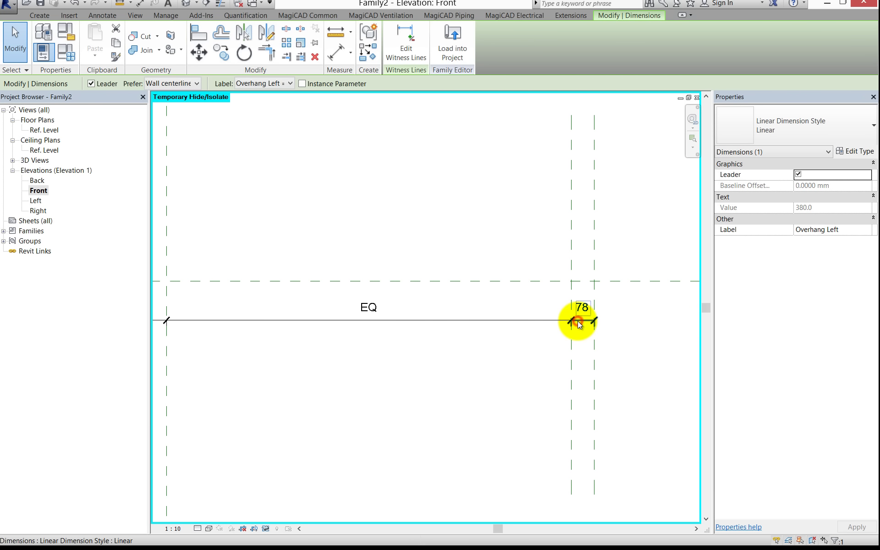
{"action": "left_click", "coordinate": [574, 321]}
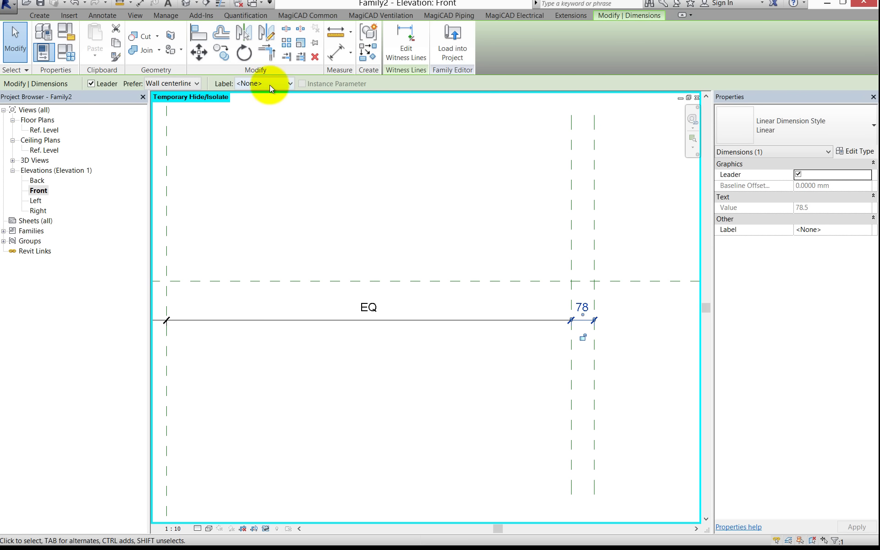
- Label the 78 dimension with a new type parameter named Overhang Right
{"action": "left_click", "coordinate": [269, 84]}
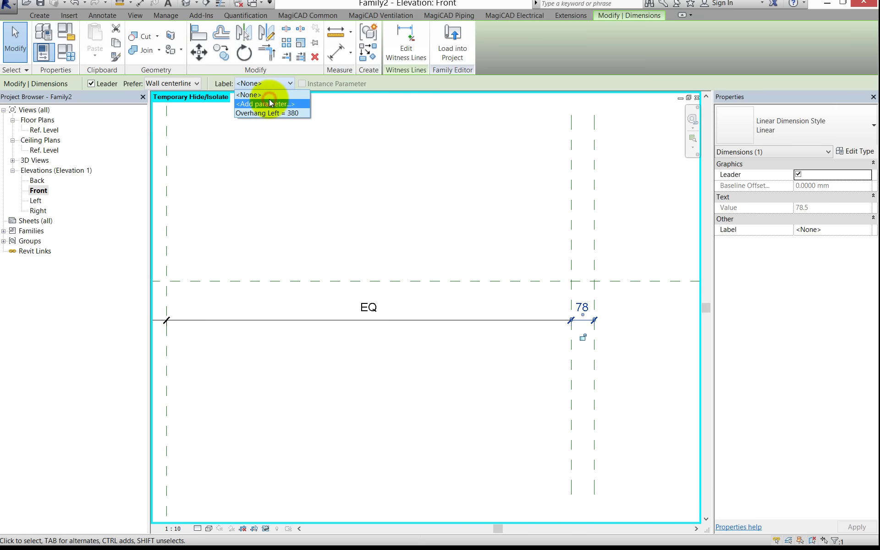
{"action": "left_click", "coordinate": [269, 103]}
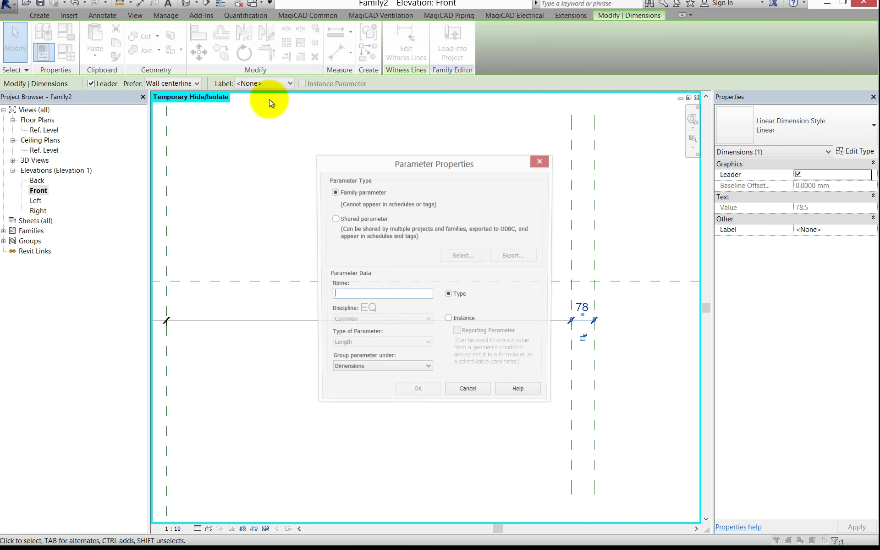
{"action": "left_click", "coordinate": [356, 296]}
{"action": "type", "text": "Overhang Right"}
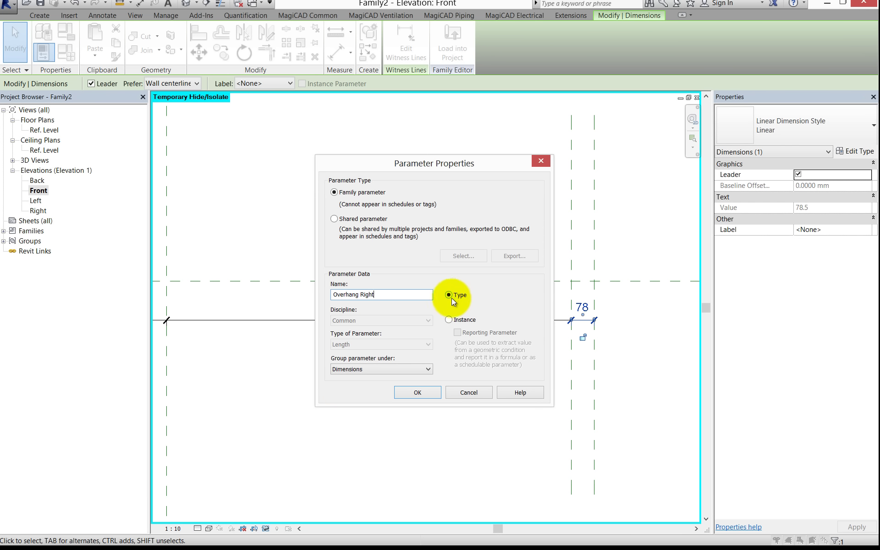
{"action": "left_click", "coordinate": [421, 391]}
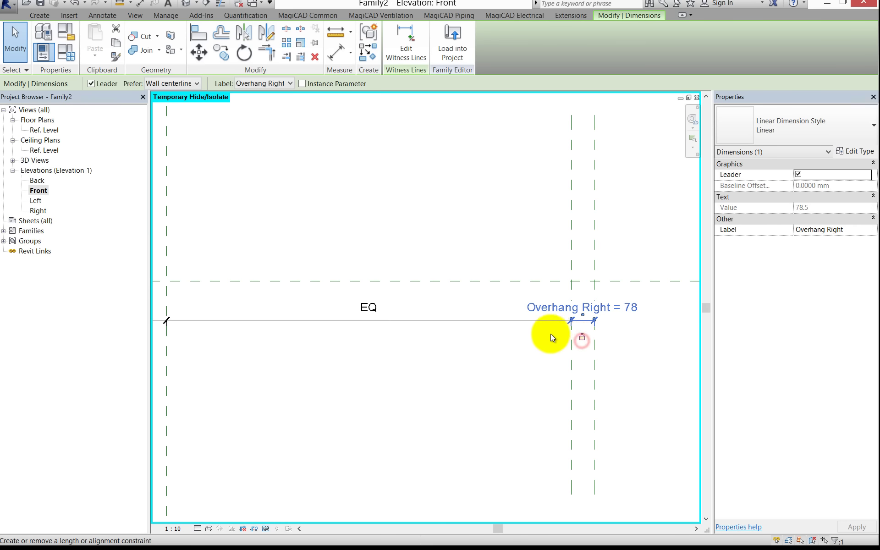
{"action": "scroll", "coordinate": [556, 330], "scroll_direction": "down", "scroll_amount": 2}
{"action": "scroll", "coordinate": [556, 321], "scroll_direction": "down", "scroll_amount": 2}
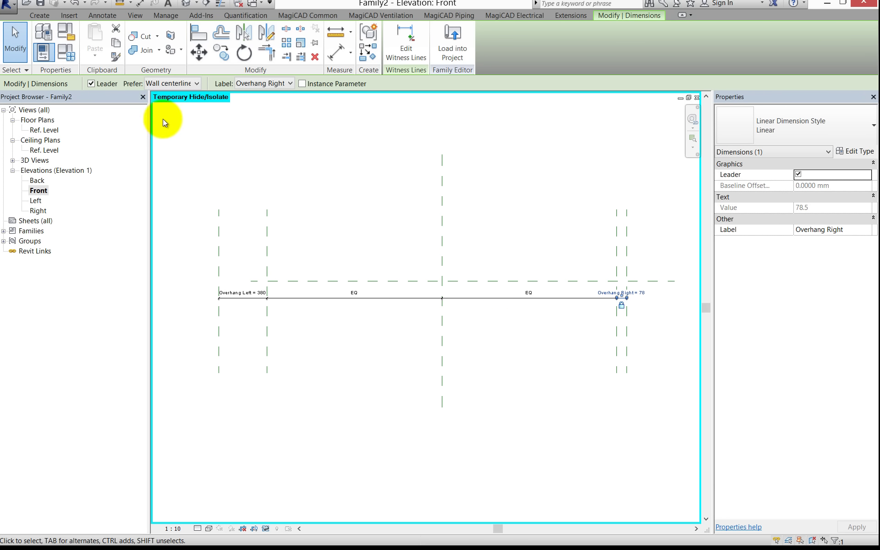
- In Family Types, set Overhang Right to 200 and apply it
{"action": "left_click", "coordinate": [71, 53]}
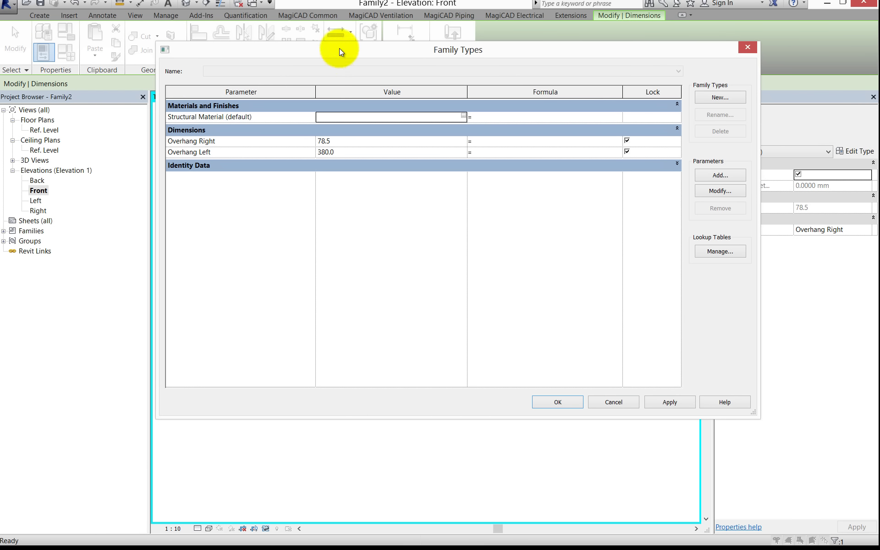
{"action": "left_click_drag", "start_coordinate": [339, 48], "coordinate": [318, 103]}
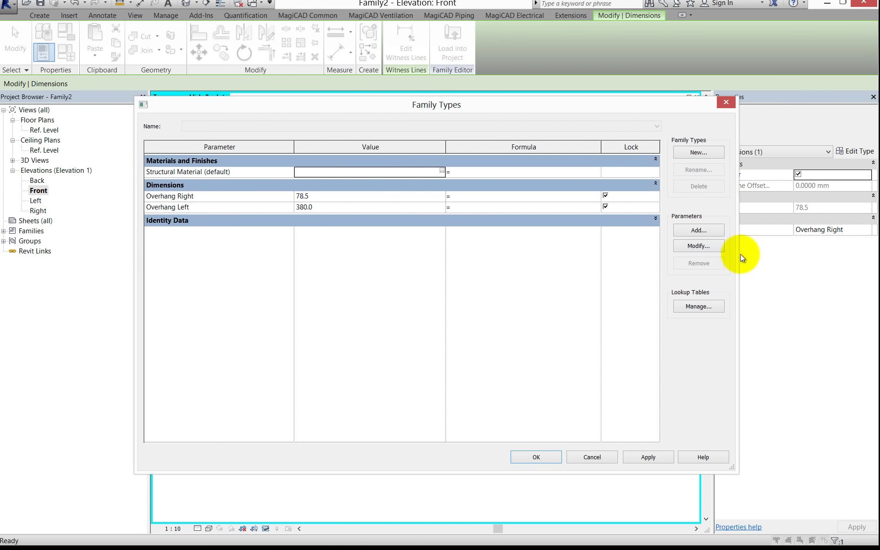
{"action": "left_click_drag", "start_coordinate": [736, 251], "coordinate": [386, 247]}
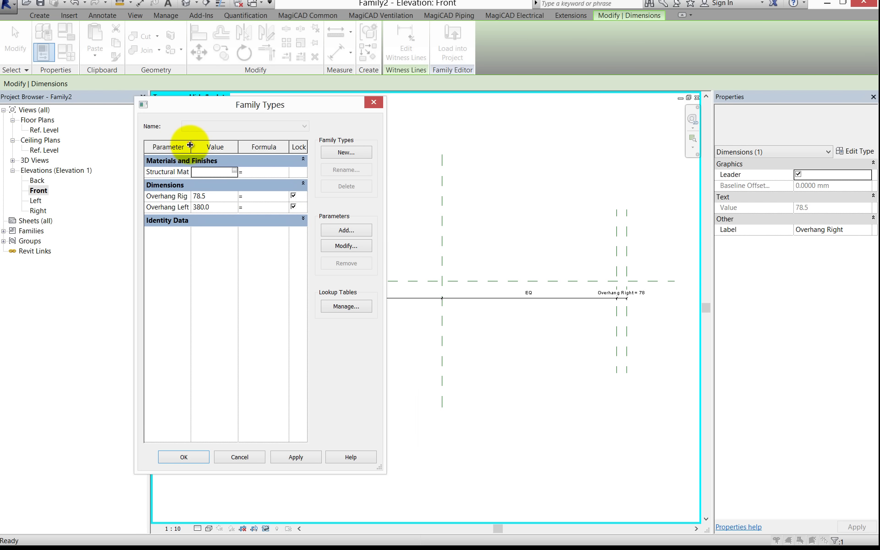
{"action": "left_click_drag", "start_coordinate": [191, 146], "coordinate": [206, 151]}
{"action": "left_click", "coordinate": [254, 198]}
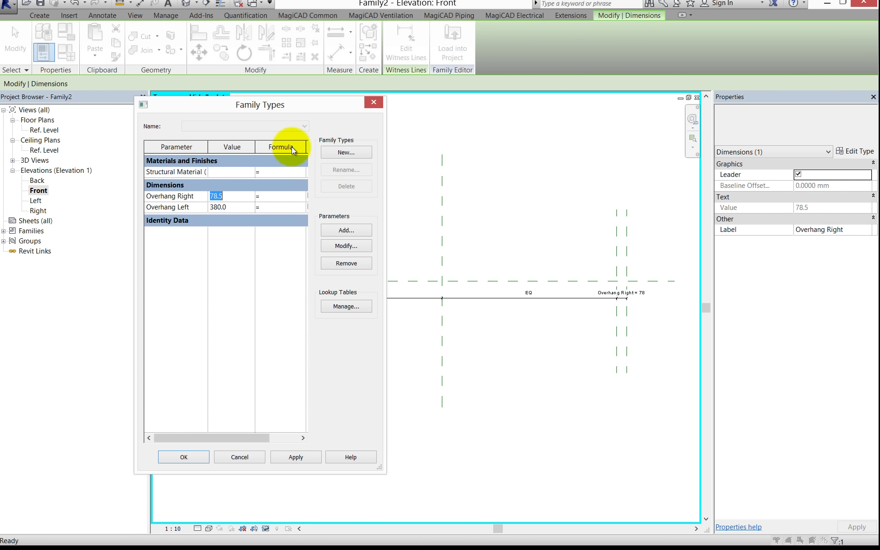
{"action": "type", "text": "200"}
{"action": "left_click", "coordinate": [308, 460]}
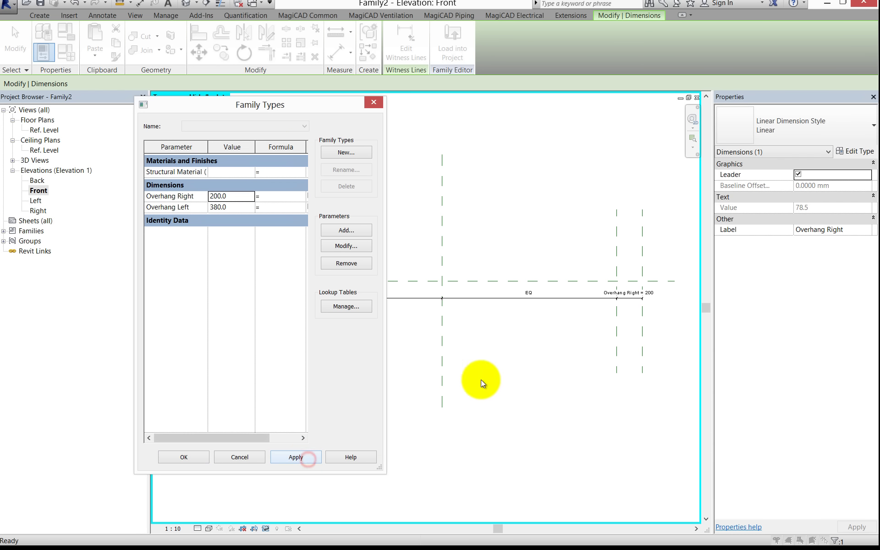
- Set Overhang Left to 200, apply, and close Family Types
{"action": "left_click_drag", "start_coordinate": [223, 109], "coordinate": [435, 114]}
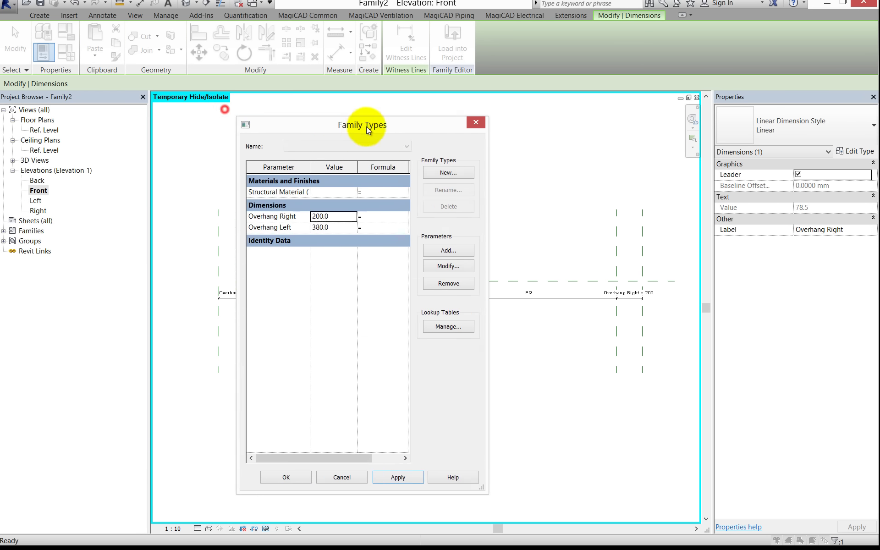
{"action": "left_click", "coordinate": [444, 216]}
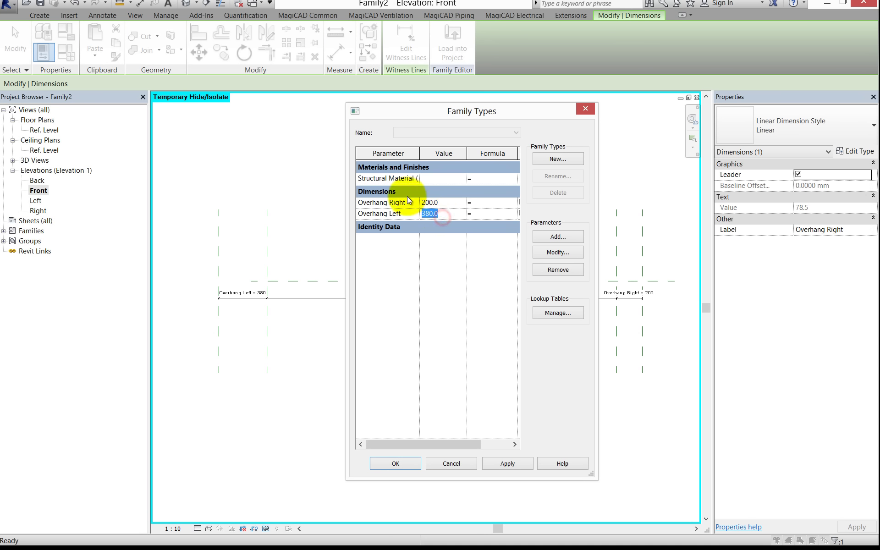
{"action": "type", "text": "2000"}
{"action": "key", "text": "BackSpace"}
{"action": "left_click", "coordinate": [505, 467]}
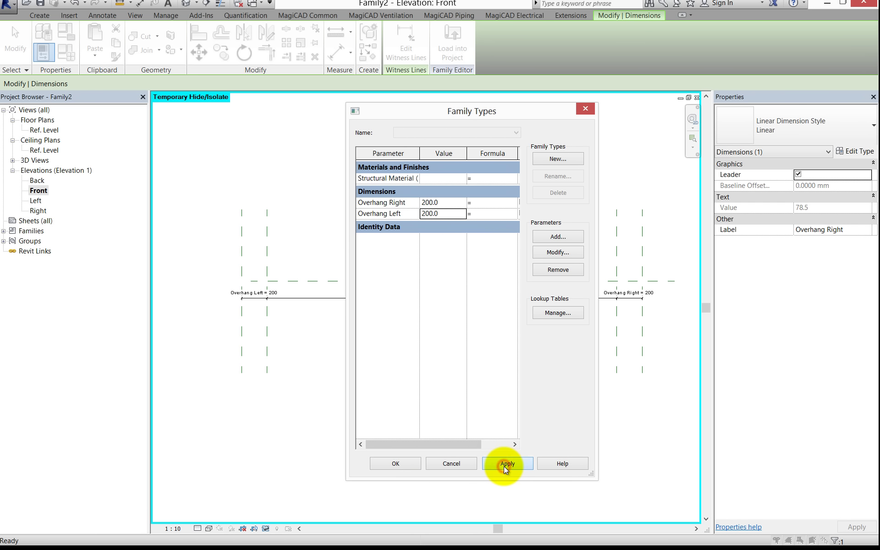
{"action": "left_click", "coordinate": [395, 463]}
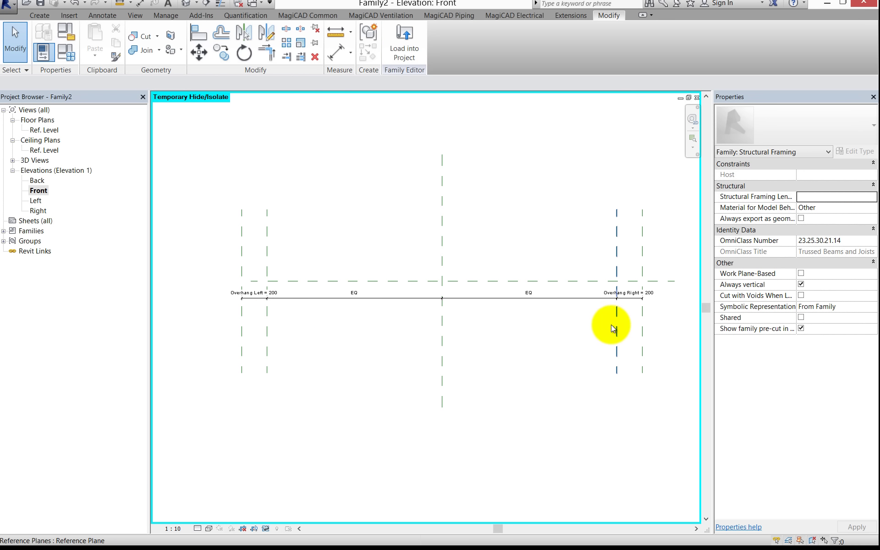
- Add a 2763 aligned dimension between the two inner reference planes and select it
{"action": "left_click", "coordinate": [337, 50]}
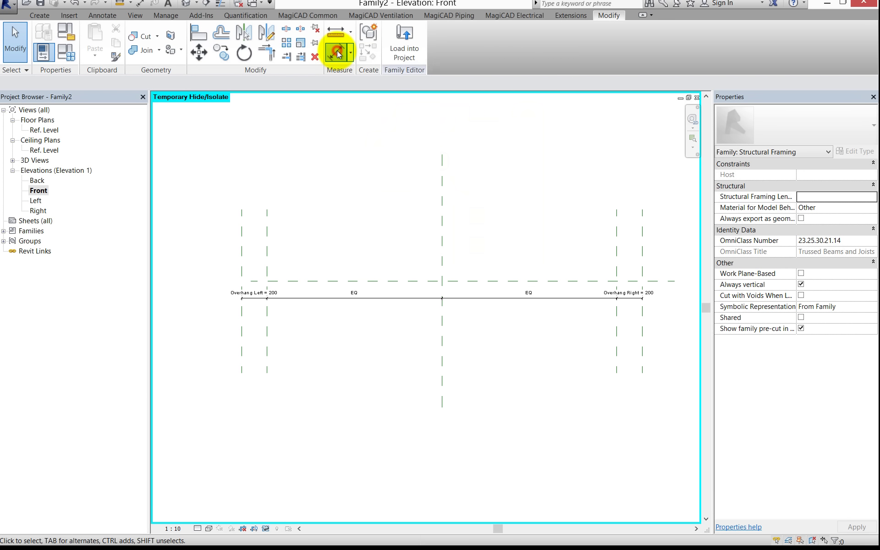
{"action": "left_click", "coordinate": [267, 321]}
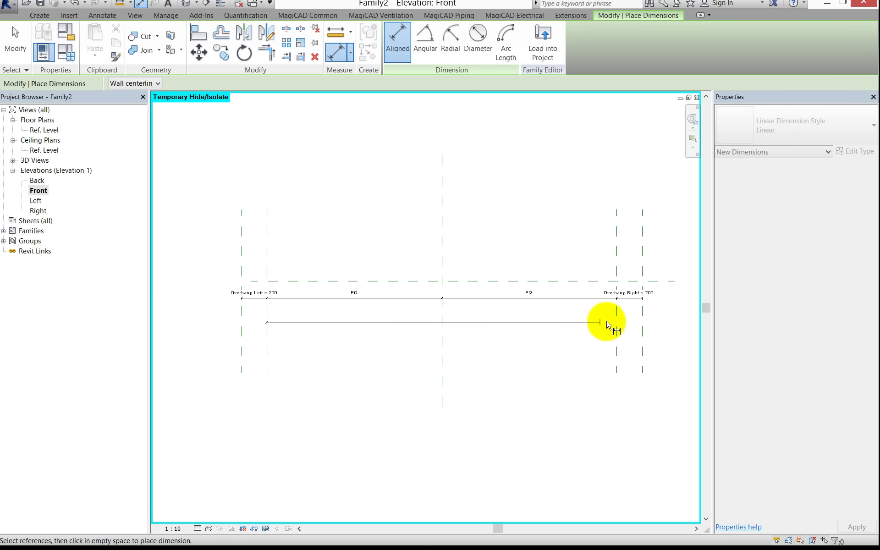
{"action": "left_click", "coordinate": [614, 321]}
{"action": "left_click", "coordinate": [442, 316]}
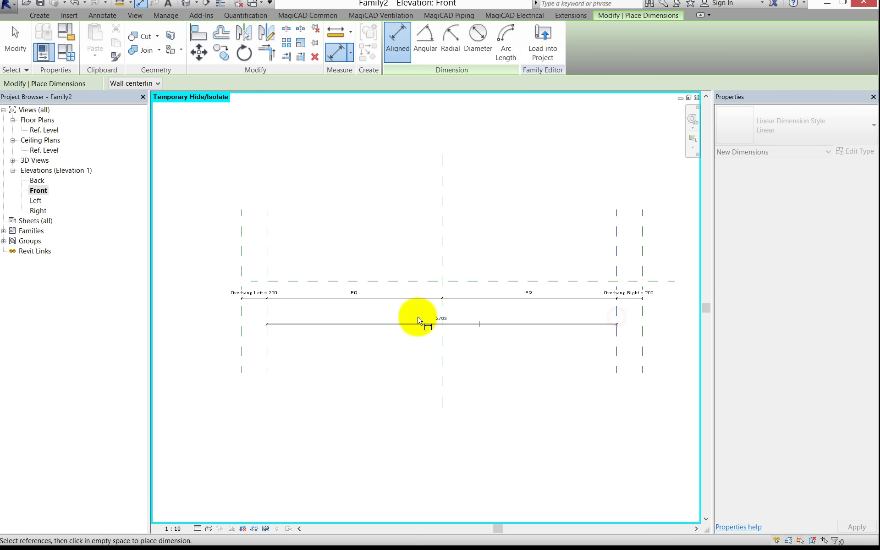
{"action": "left_click", "coordinate": [417, 317]}
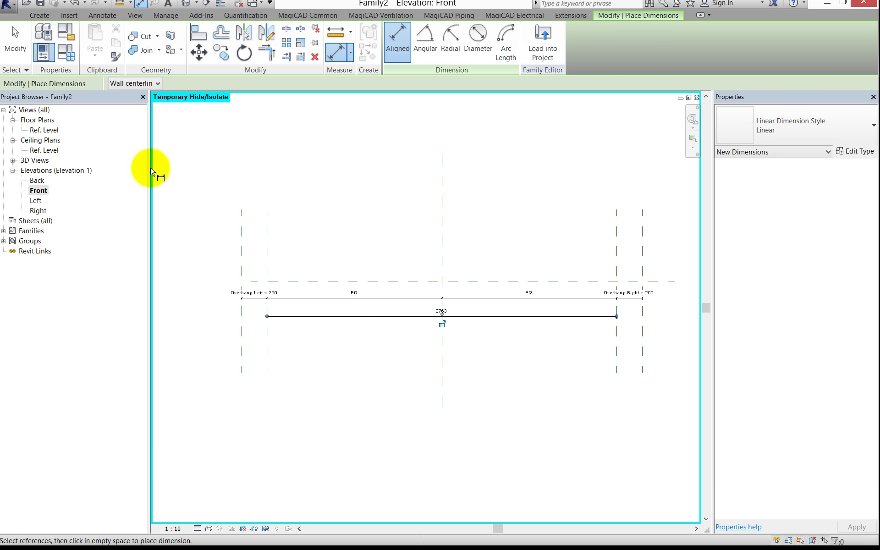
{"action": "left_click", "coordinate": [15, 39]}
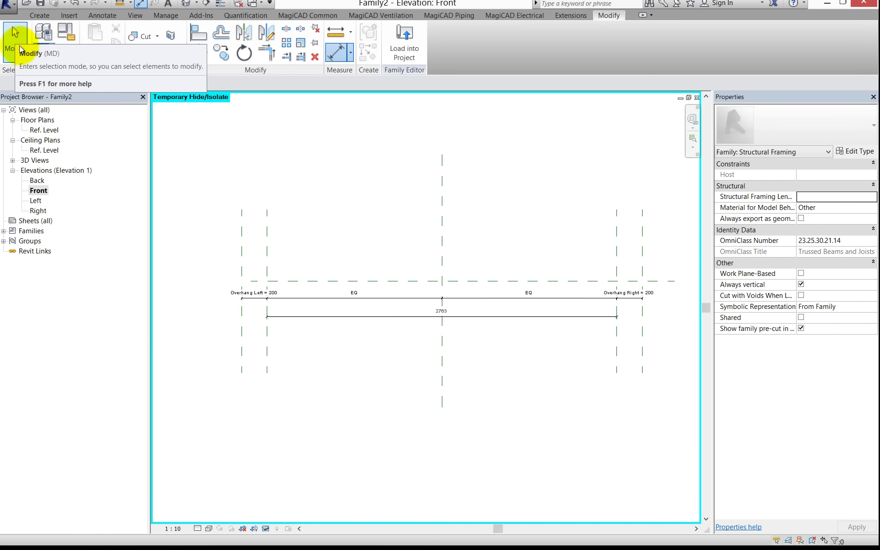
{"action": "left_click", "coordinate": [349, 316]}
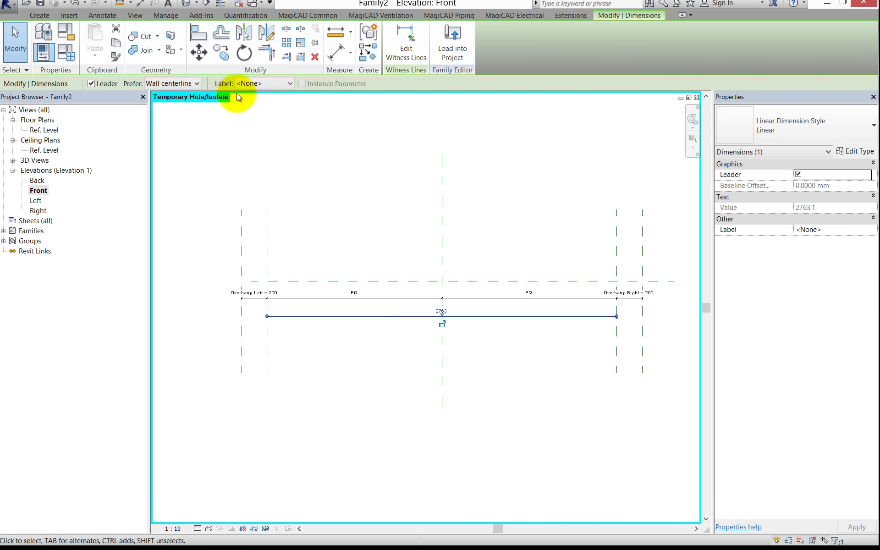
- Label the 2763 dimension with a new Bottom Chord Length type parameter and lock it
{"action": "left_click", "coordinate": [250, 83]}
{"action": "left_click", "coordinate": [252, 101]}
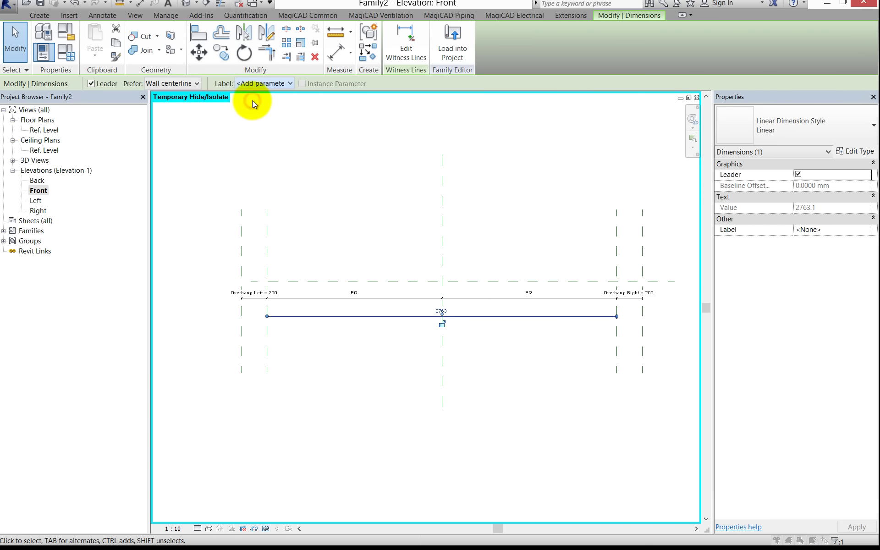
{"action": "left_click", "coordinate": [363, 294]}
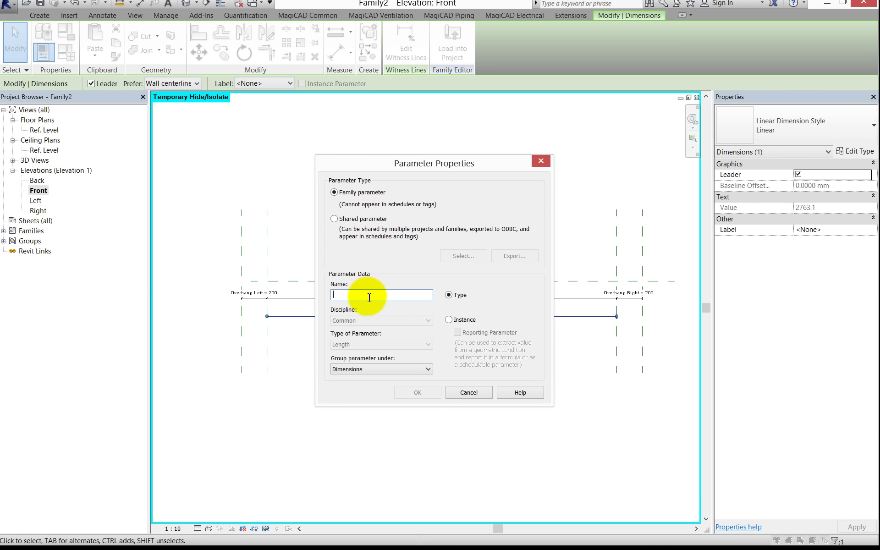
{"action": "type", "text": "Bottom Ch"}
{"action": "type", "text": "ord"}
{"action": "type", "text": " LK"}
{"action": "type", "text": "ength"}
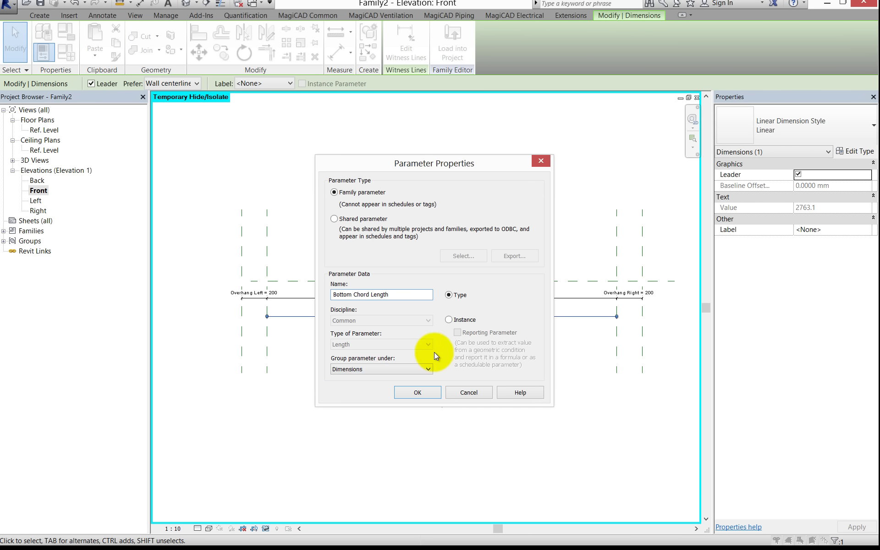
{"action": "left_click", "coordinate": [425, 391]}
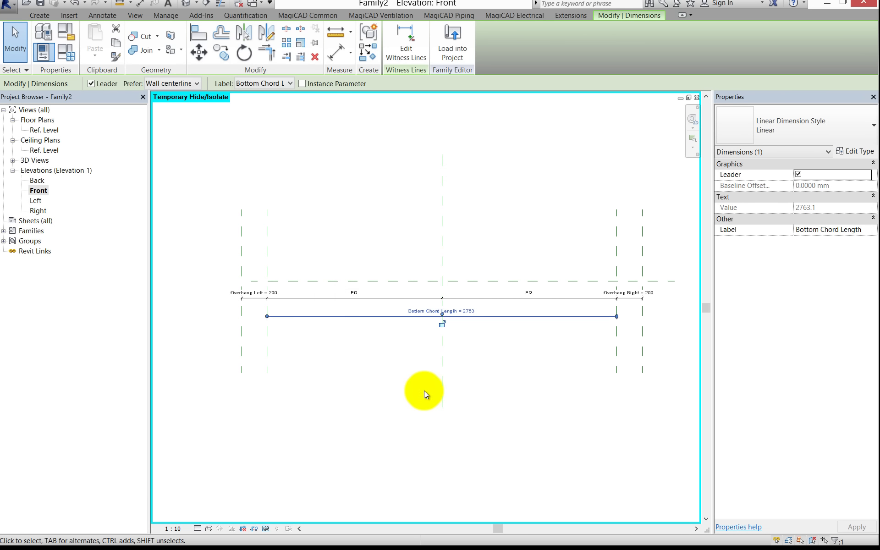
{"action": "left_click", "coordinate": [442, 325]}
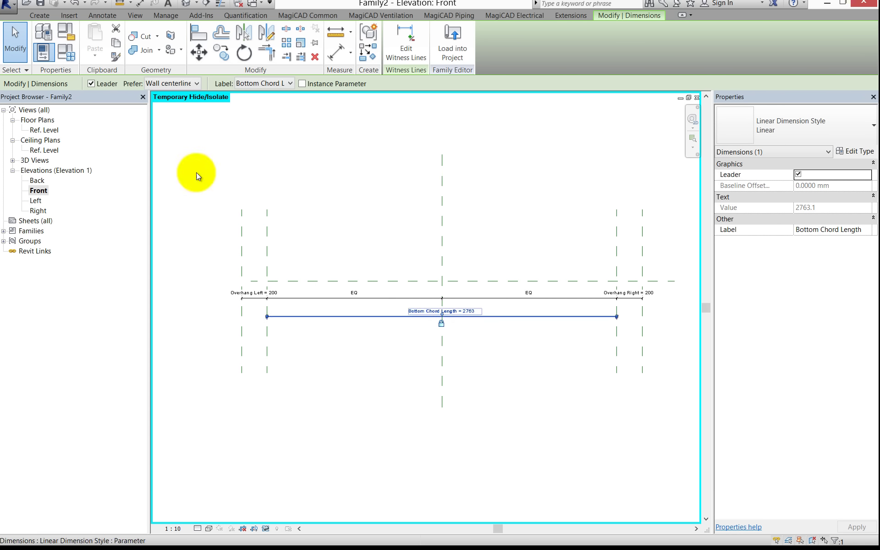
- Enter 4000 for Bottom Chord Length in Family Types, apply, and confirm
{"action": "left_click", "coordinate": [75, 56]}
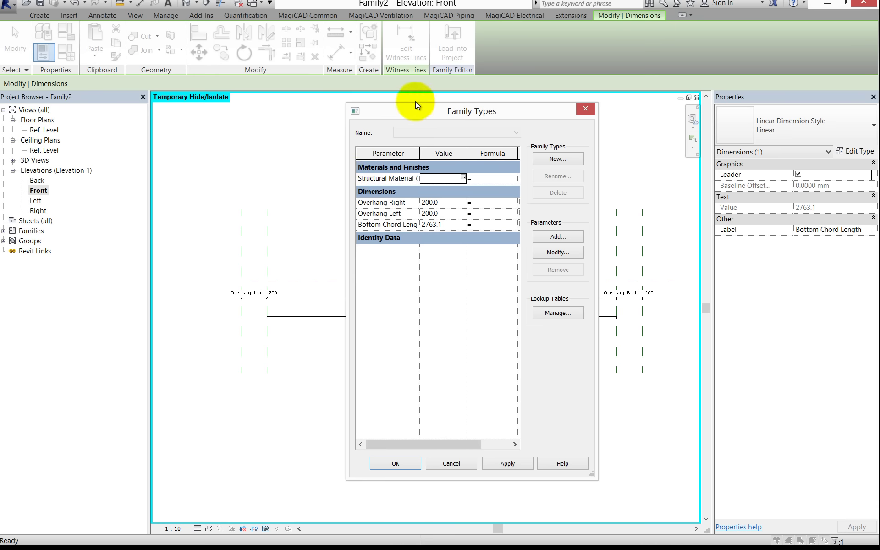
{"action": "mouse_move", "coordinate": [408, 109]}
{"action": "left_mouse_down"}
{"action": "mouse_move", "coordinate": [675, 89]}
{"action": "mouse_move", "coordinate": [655, 88]}
{"action": "left_mouse_up"}
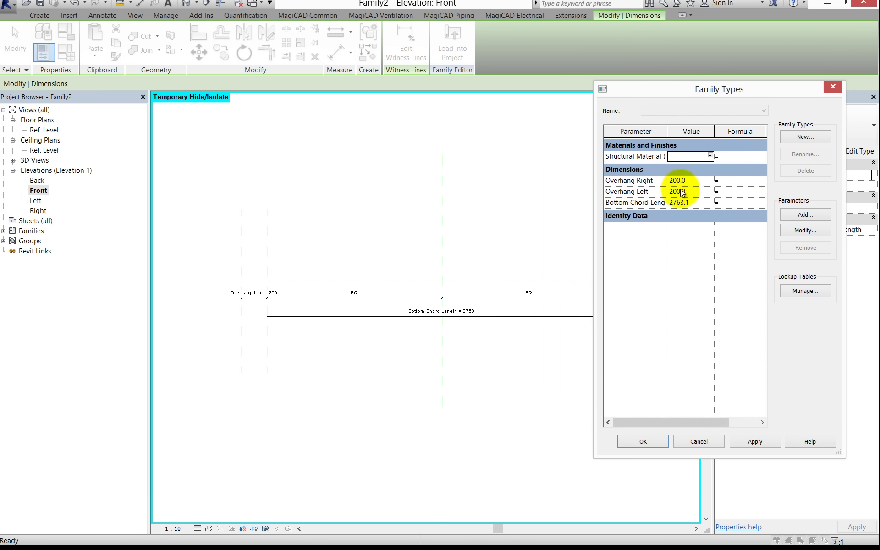
{"action": "left_click", "coordinate": [702, 200]}
{"action": "type", "text": "40"}
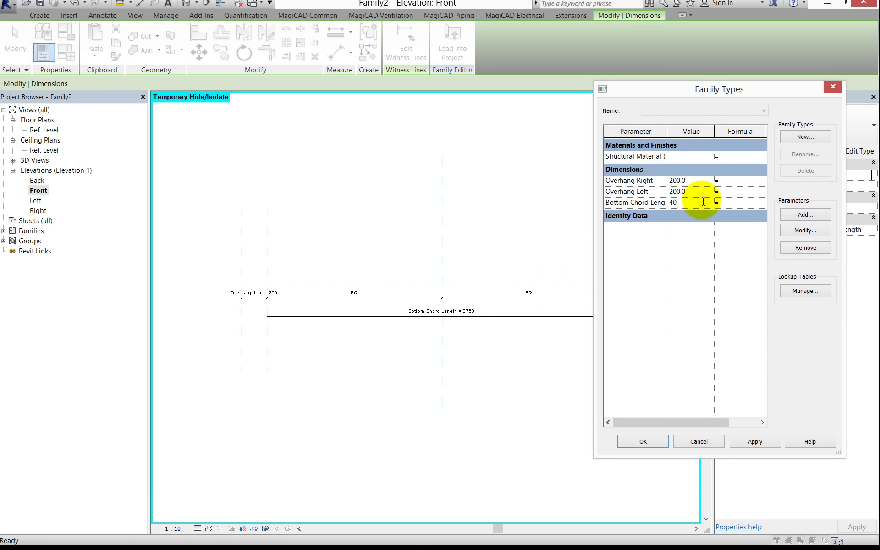
{"action": "type", "text": "00"}
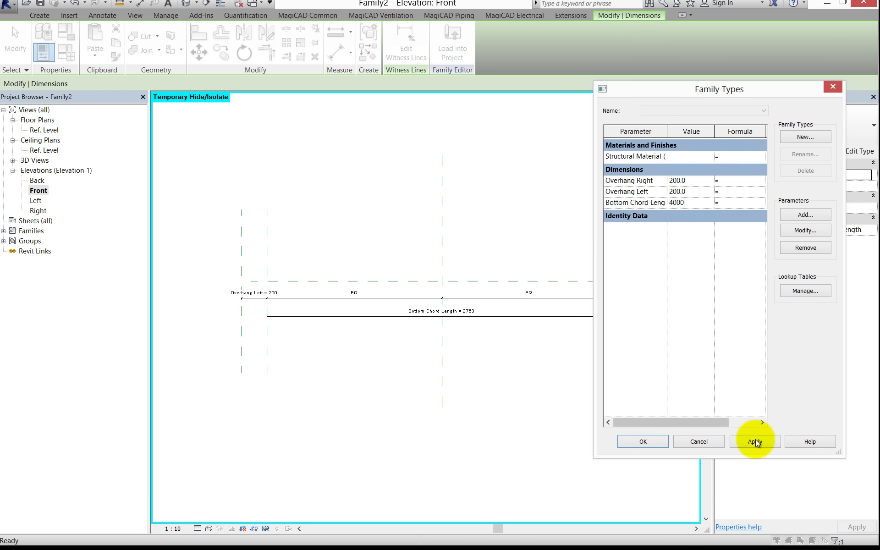
{"action": "left_click", "coordinate": [755, 441]}
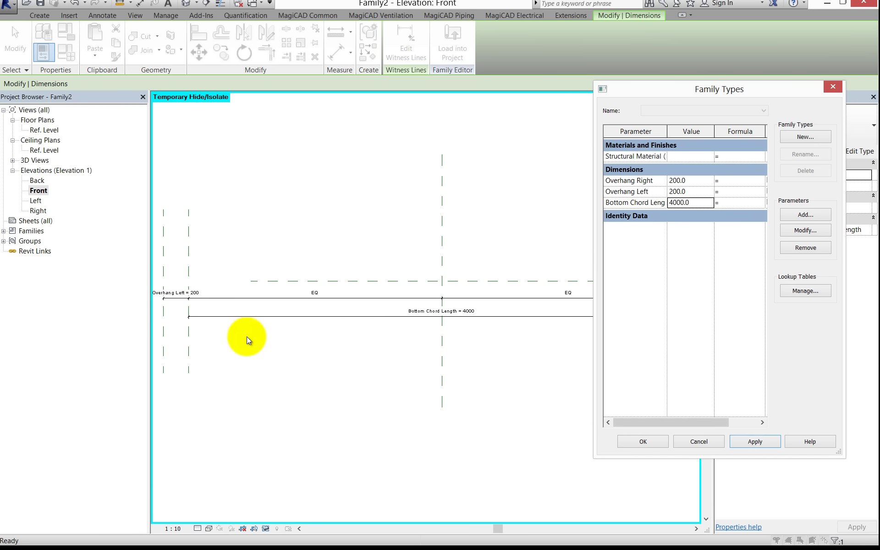
{"action": "left_click", "coordinate": [643, 442]}
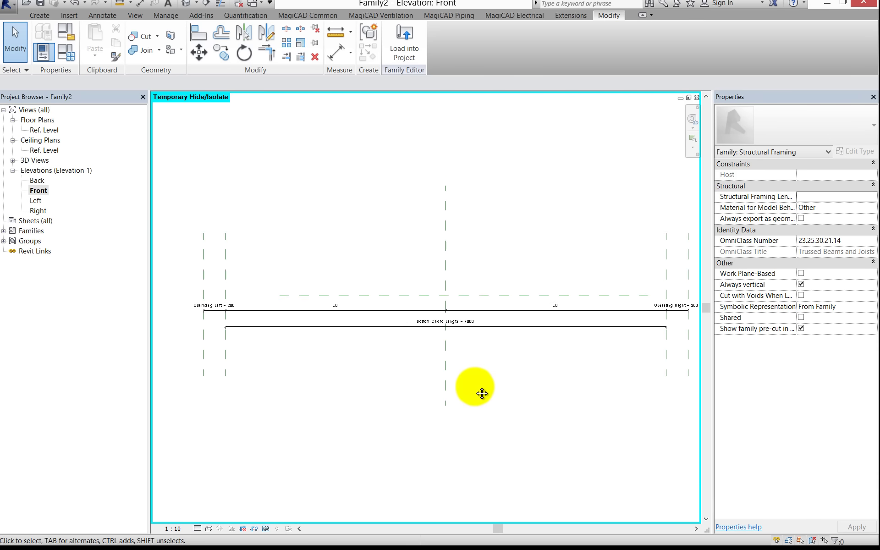
{"action": "middle_click_drag", "start_coordinate": [482, 394], "coordinate": [453, 368]}
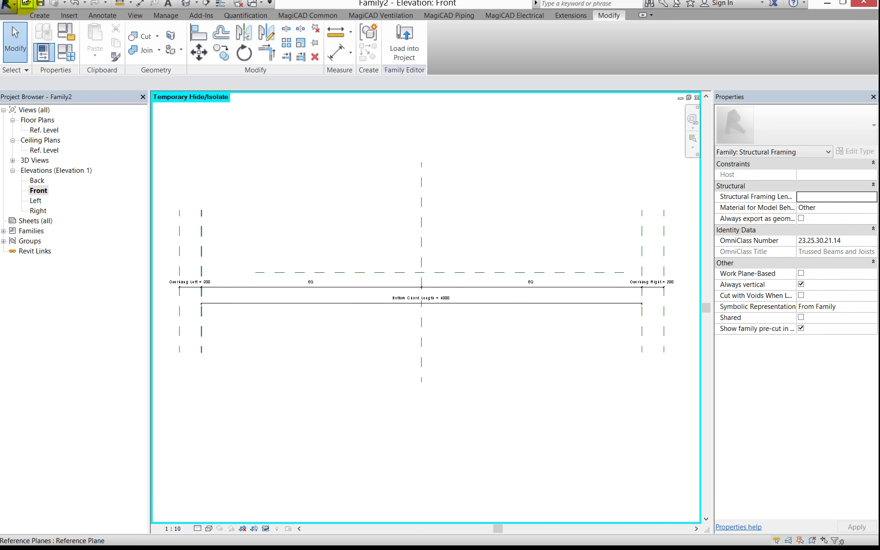
- Save the family on the Desktop under the new name RACF14_K01_C07_N01_Fink Truss.rfa
{"action": "left_click", "coordinate": [40, 6]}
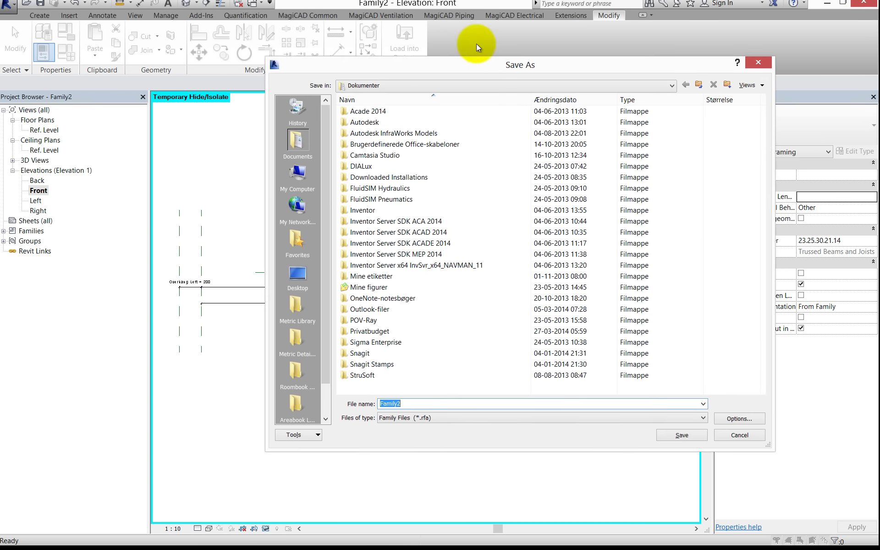
{"action": "left_click", "coordinate": [288, 249]}
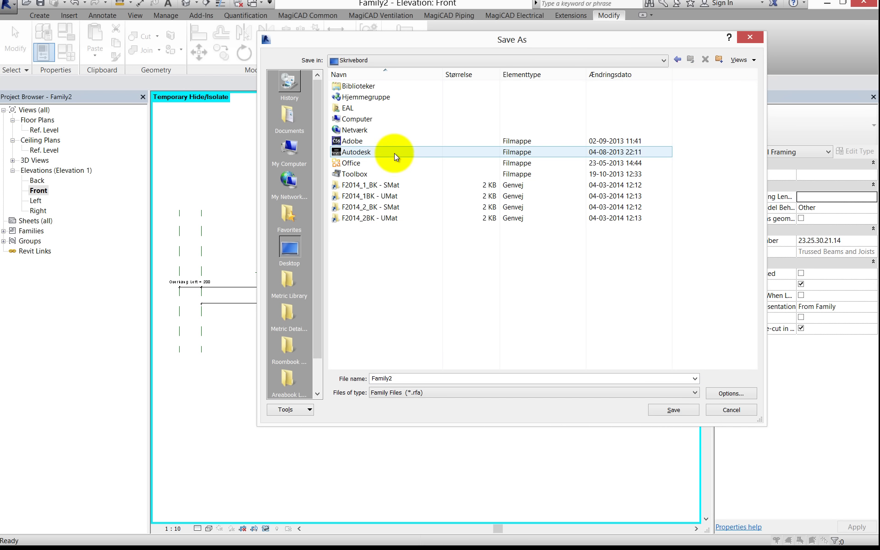
{"action": "double_click", "coordinate": [409, 378]}
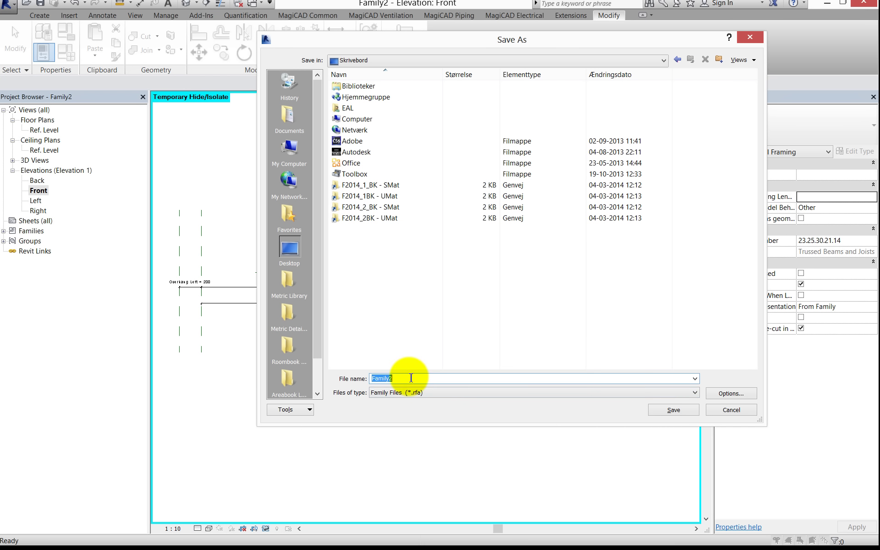
{"action": "type", "text": "RAC"}
{"action": "type", "text": "F14_K"}
{"action": "type", "text": "01_"}
{"action": "type", "text": "007_"}
{"action": "type", "text": "N"}
{"action": "type", "text": "01"}
{"action": "type", "text": "ink"}
{"action": "type", "text": " Truss"}
{"action": "left_click", "coordinate": [670, 414]}
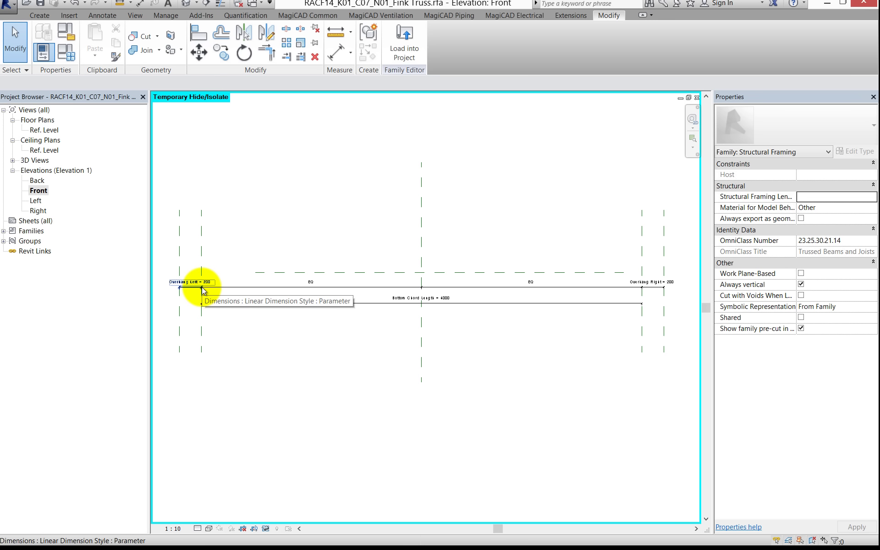
- Stretch the horizontal reference plane's left and right ends past the outer reference planes
{"action": "left_click", "coordinate": [305, 274]}
{"action": "middle_click_drag", "start_coordinate": [238, 267], "coordinate": [327, 276]}
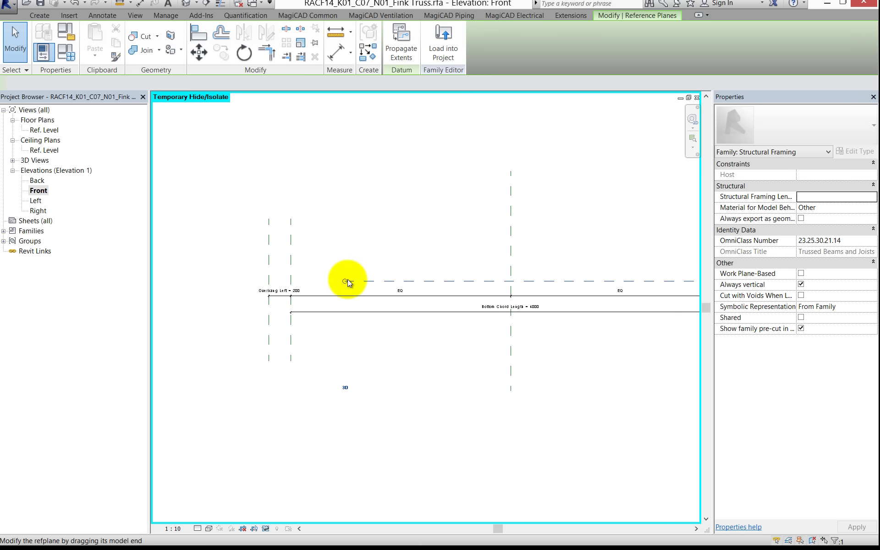
{"action": "left_click_drag", "start_coordinate": [344, 281], "coordinate": [212, 281]}
{"action": "scroll", "coordinate": [230, 293], "scroll_direction": "down", "scroll_amount": 2}
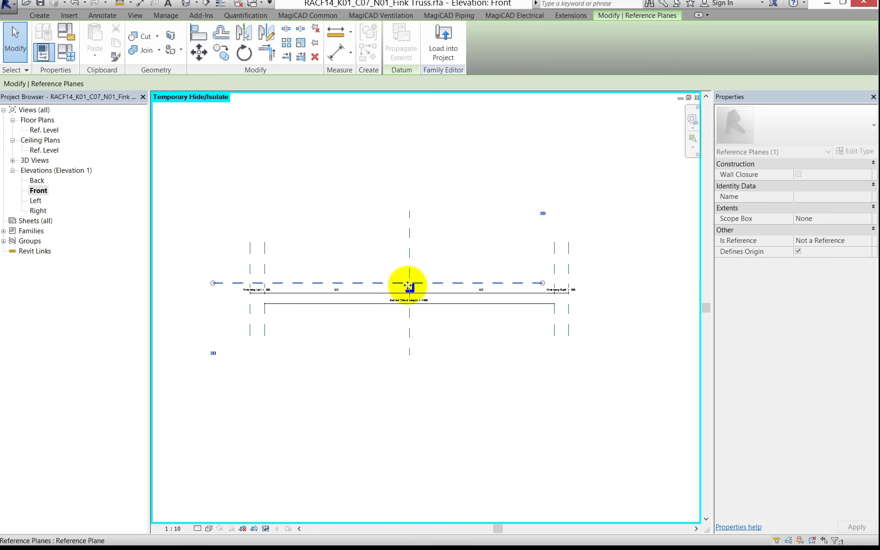
{"action": "left_click", "coordinate": [430, 284]}
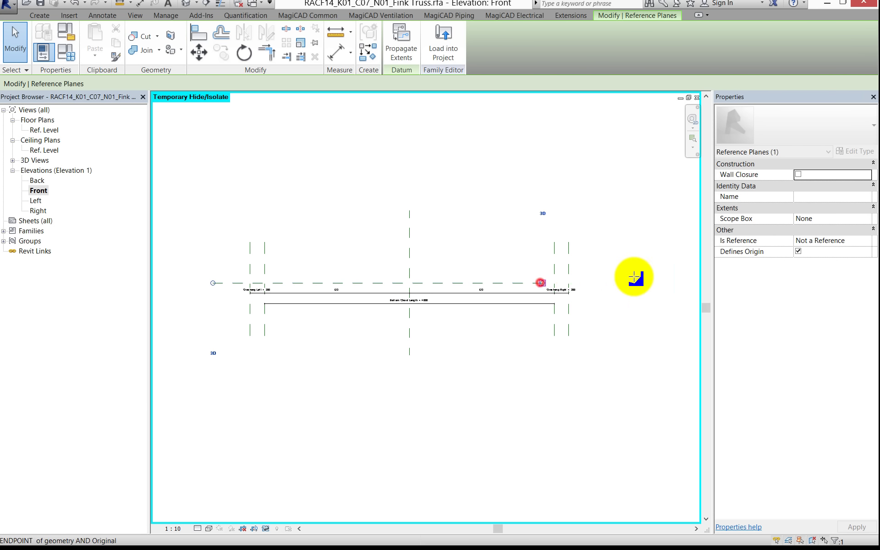
{"action": "left_click_drag", "start_coordinate": [539, 283], "coordinate": [657, 283]}
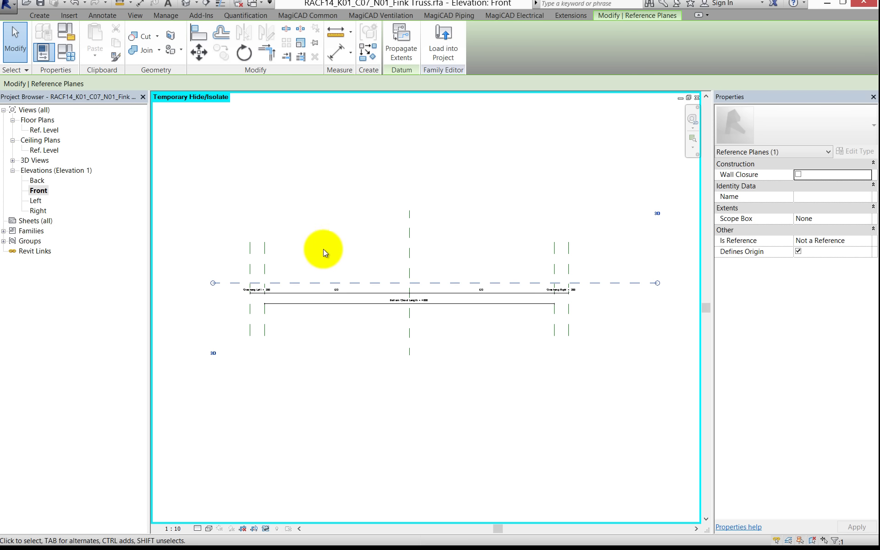
- Lengthen the Center (Left/Right) reference plane upward well above the chord planes
{"action": "left_click", "coordinate": [409, 211]}
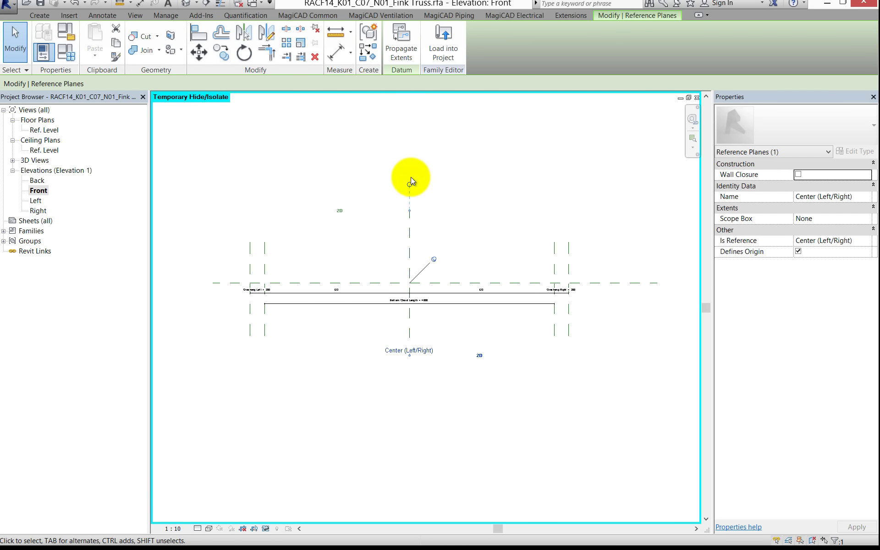
{"action": "left_click", "coordinate": [410, 212]}
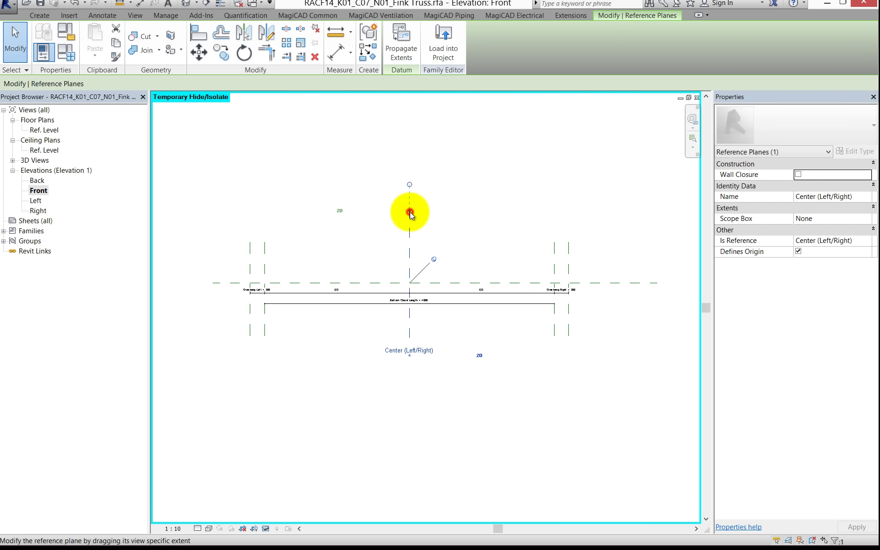
{"action": "left_click_drag", "start_coordinate": [411, 216], "coordinate": [415, 125]}
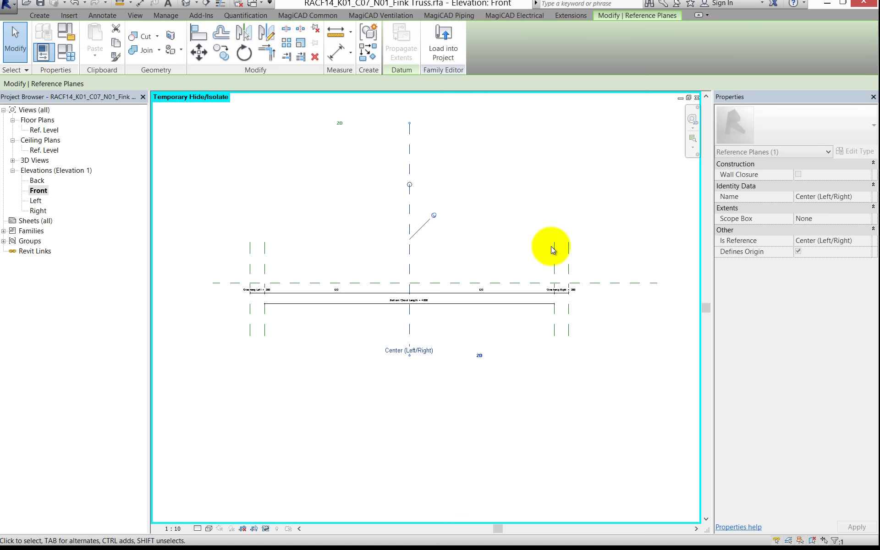
{"action": "left_click", "coordinate": [553, 248]}
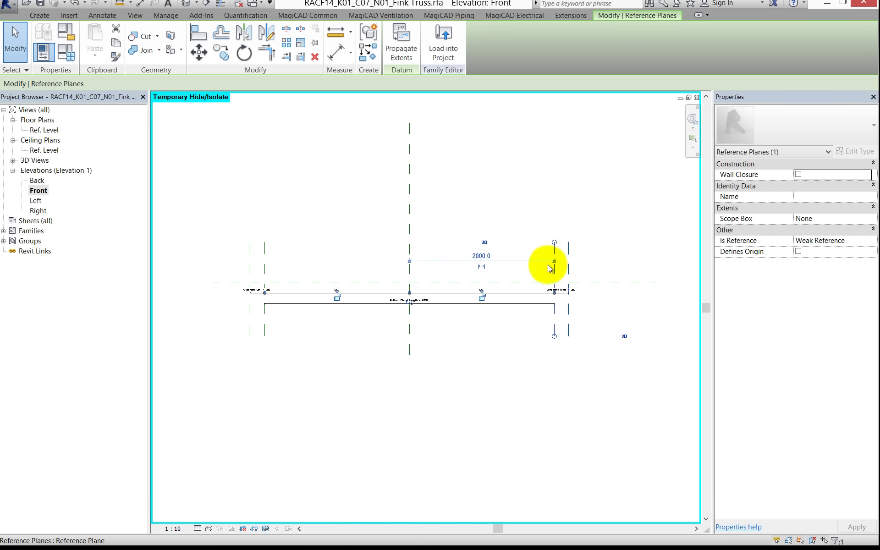
{"action": "left_click", "coordinate": [354, 232]}
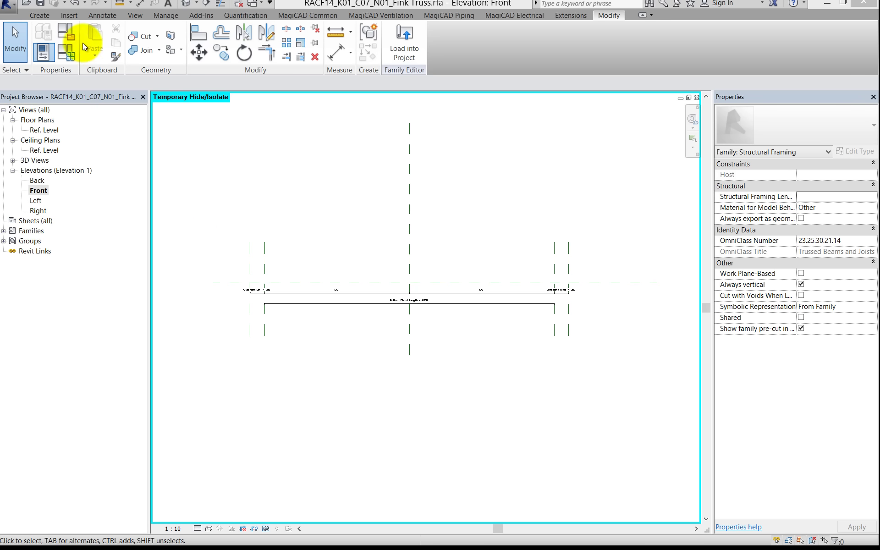
{"action": "left_click", "coordinate": [38, 17]}
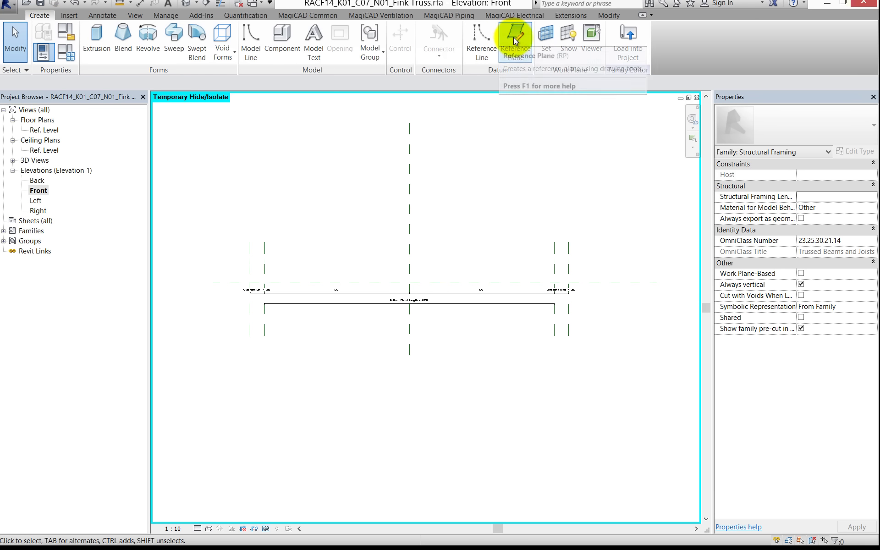
- Draw a sloped reference line from the left plane intersection up to the apex on the centre plane
{"action": "left_click", "coordinate": [476, 43]}
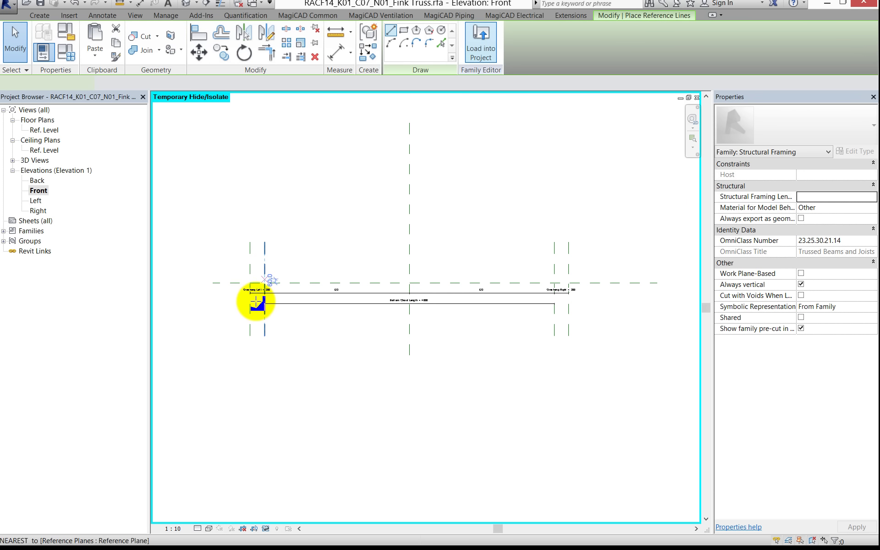
{"action": "scroll", "coordinate": [255, 300], "scroll_direction": "up", "scroll_amount": 3}
{"action": "left_click", "coordinate": [273, 267]}
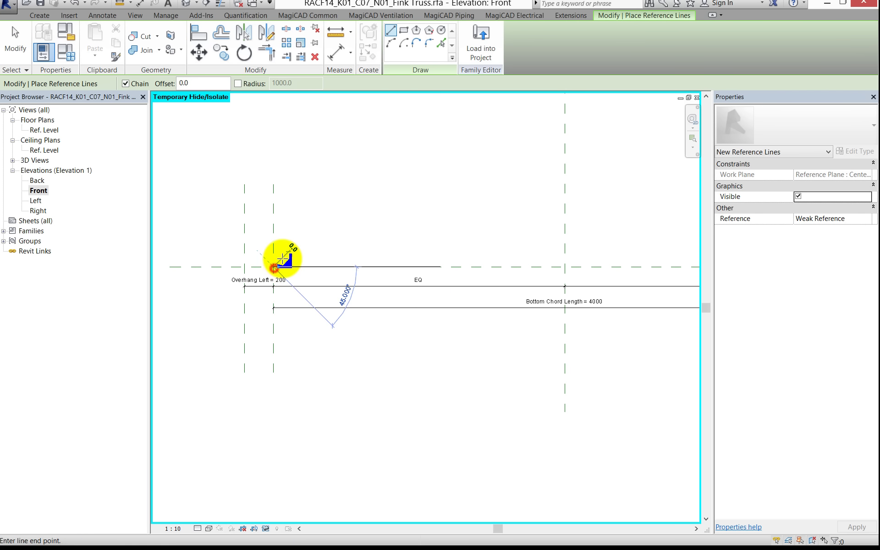
{"action": "scroll", "coordinate": [319, 277], "scroll_direction": "down", "scroll_amount": 1}
{"action": "middle_click_drag", "start_coordinate": [320, 283], "coordinate": [319, 277]}
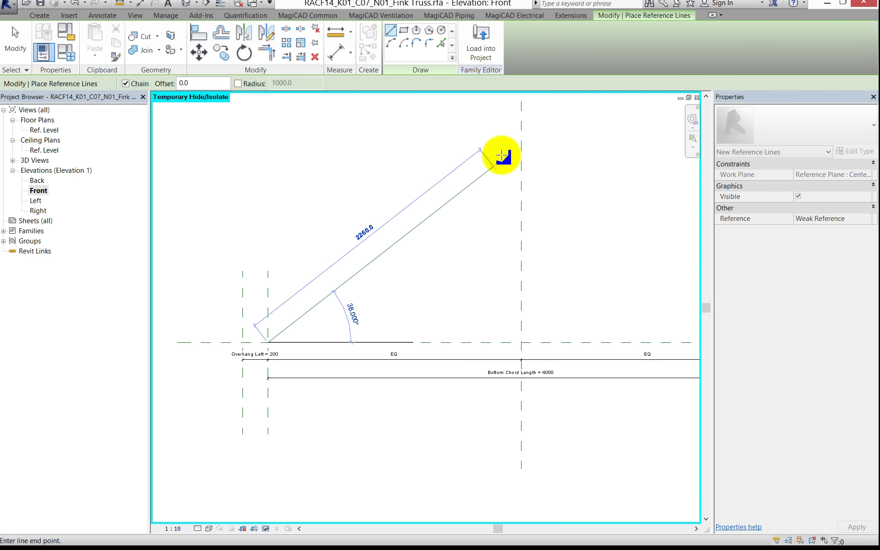
{"action": "left_click", "coordinate": [521, 136]}
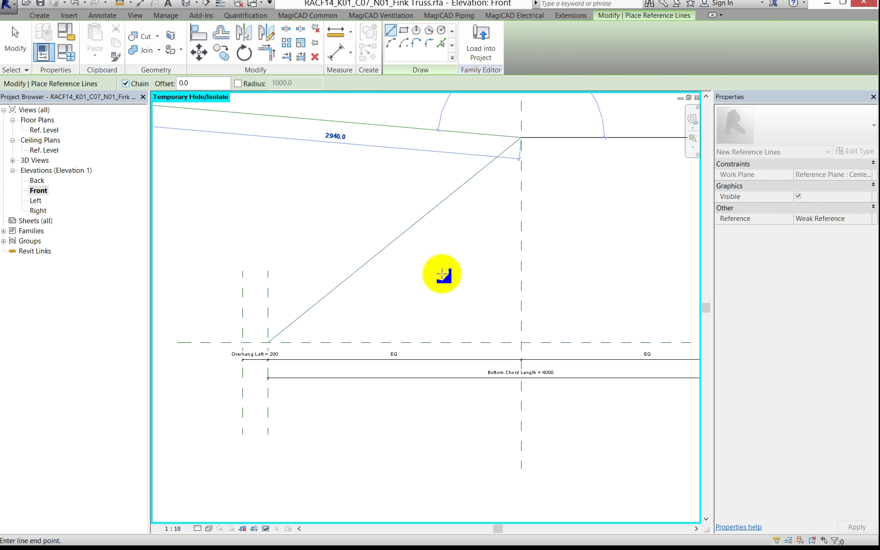
{"action": "key", "text": "Escape"}
{"action": "key", "text": "Escape"}
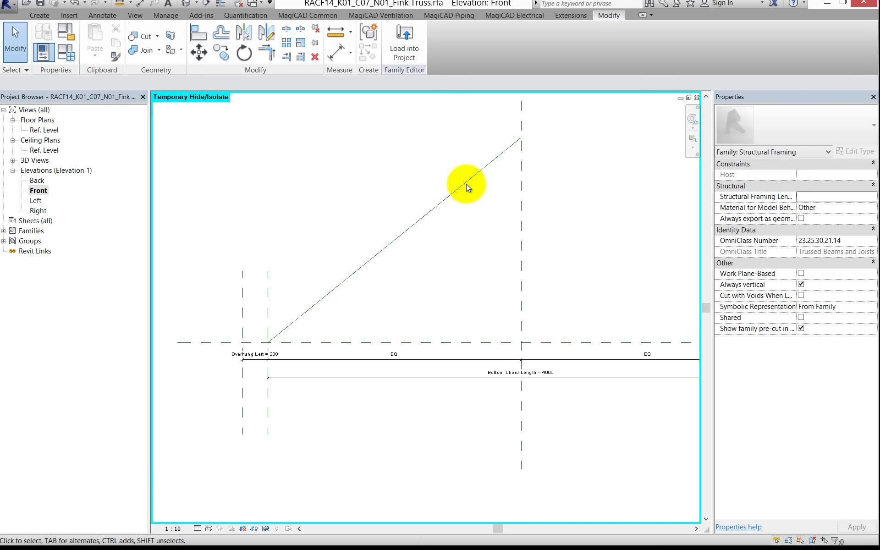
- Delete that sloped reference line
{"action": "left_click", "coordinate": [467, 184]}
{"action": "key", "text": "Delete"}
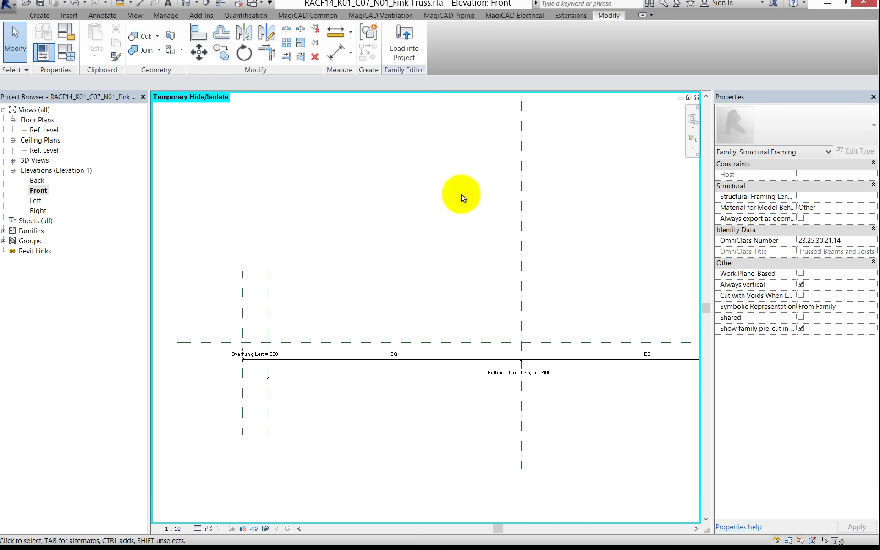
{"action": "left_click", "coordinate": [40, 18]}
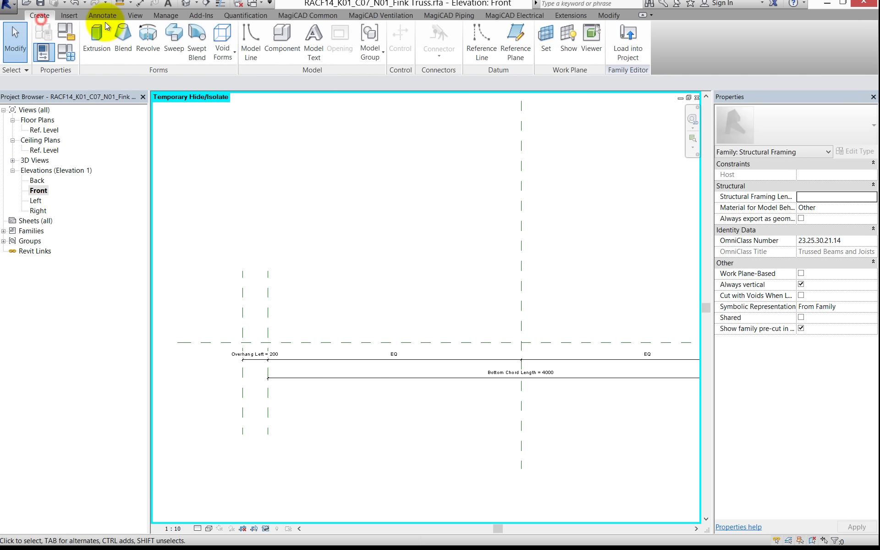
- With Chain off, draw a sloped reference line (about 2573.5) from the left bearing to the apex
{"action": "left_click", "coordinate": [478, 39]}
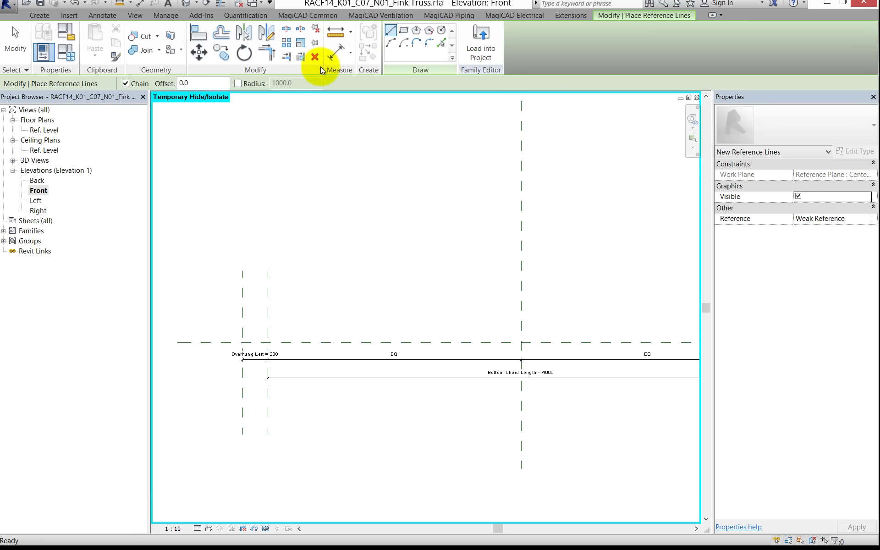
{"action": "left_click", "coordinate": [126, 84]}
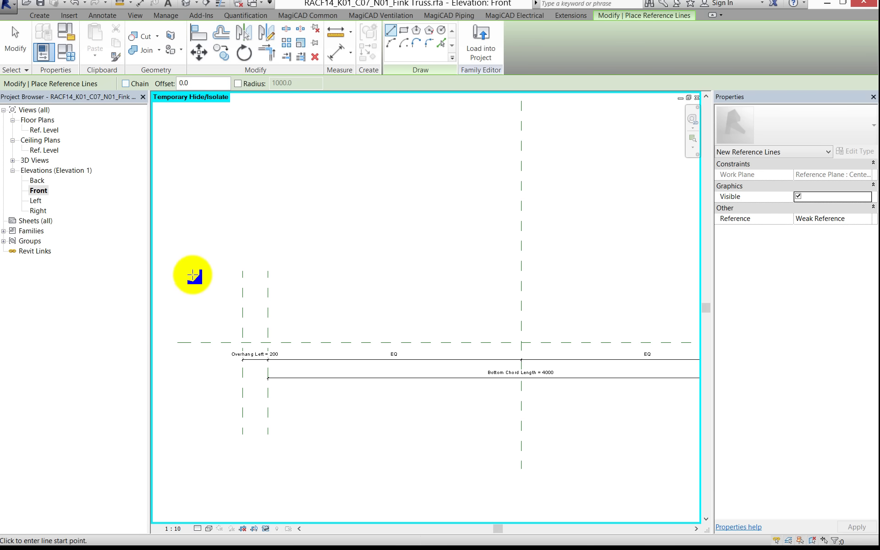
{"action": "left_click", "coordinate": [269, 343]}
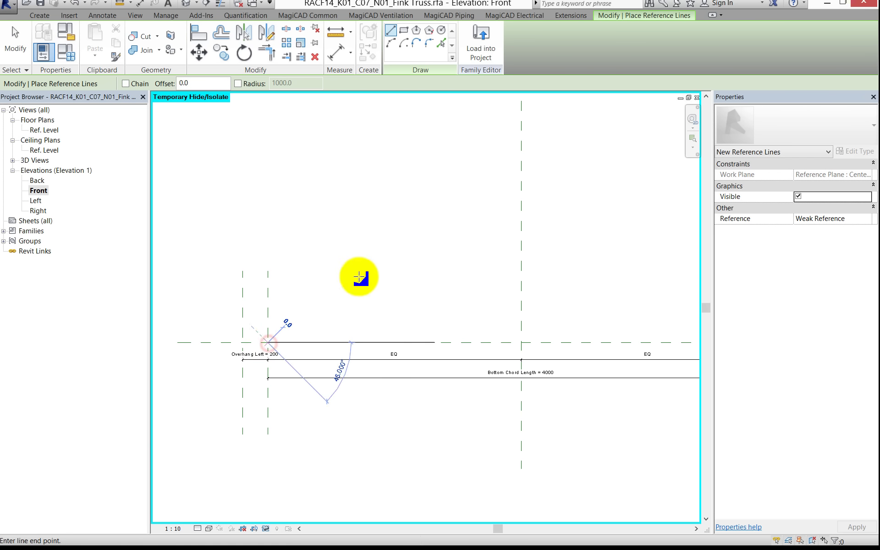
{"action": "left_click", "coordinate": [520, 137]}
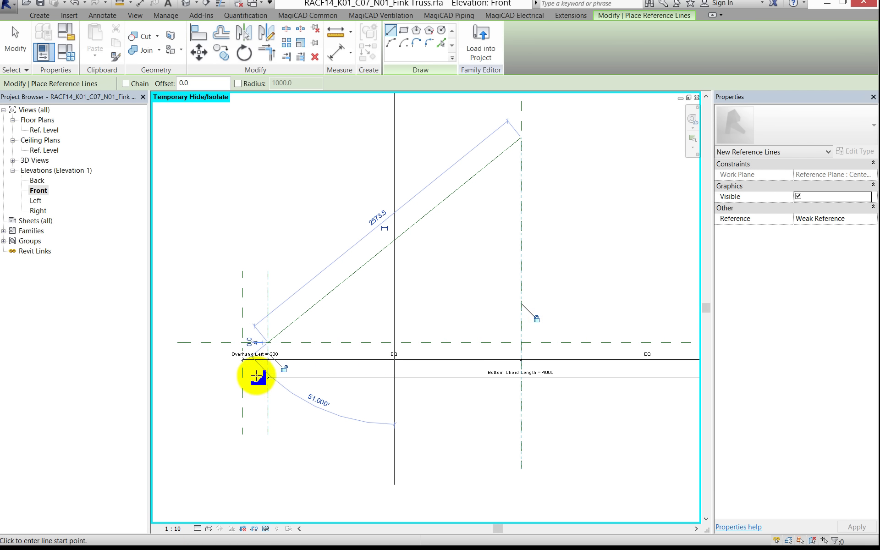
{"action": "left_click", "coordinate": [283, 372]}
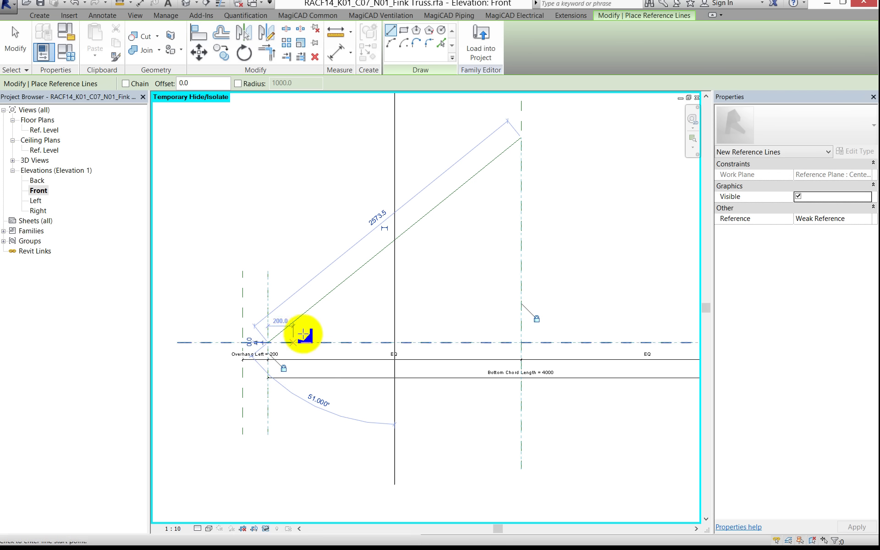
{"action": "scroll", "coordinate": [303, 350], "scroll_direction": "up", "scroll_amount": 1}
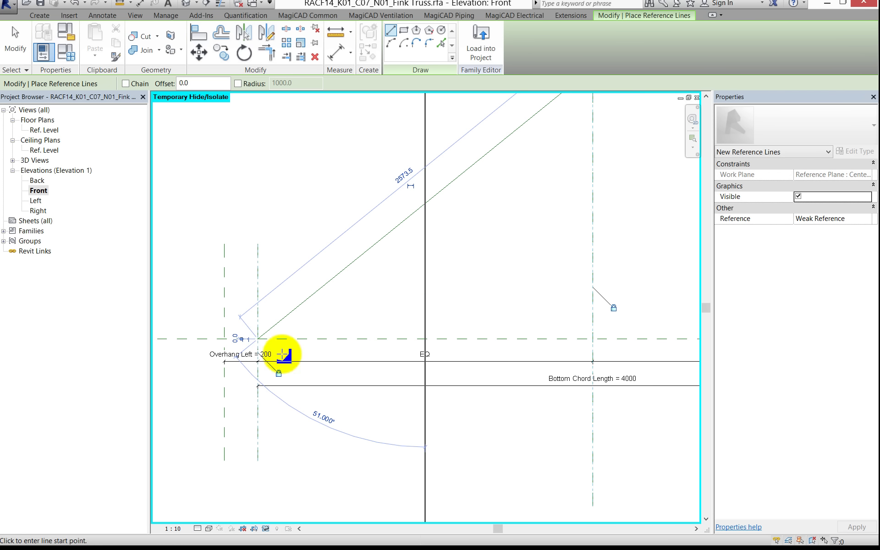
{"action": "left_click", "coordinate": [257, 340]}
{"action": "left_click", "coordinate": [257, 266]}
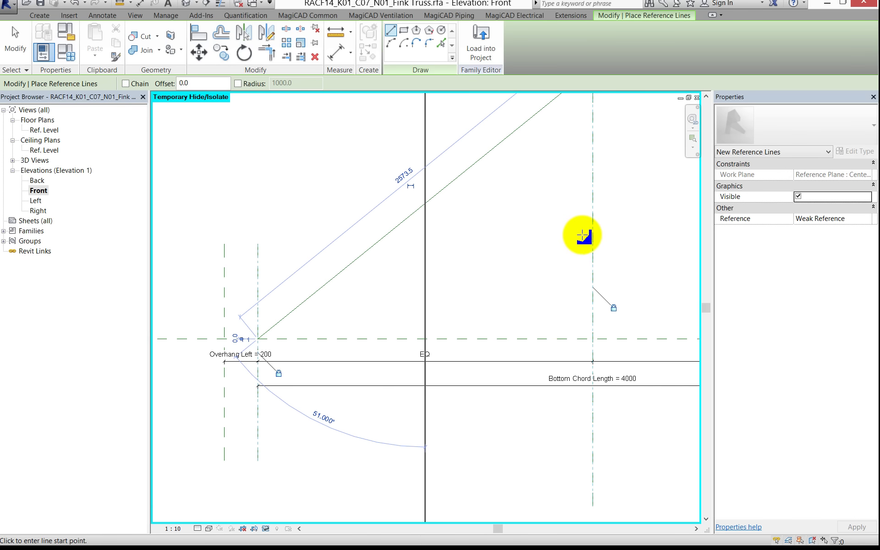
- Align the left sloped reference line's lower end onto the horizontal reference plane
{"action": "left_click", "coordinate": [195, 33]}
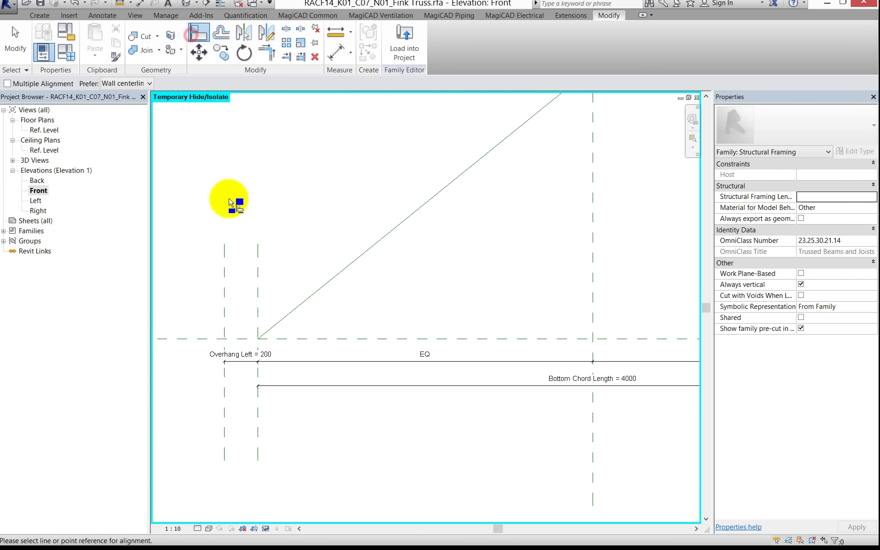
{"action": "left_click", "coordinate": [306, 340]}
{"action": "scroll", "coordinate": [266, 354], "scroll_direction": "up", "scroll_amount": 2}
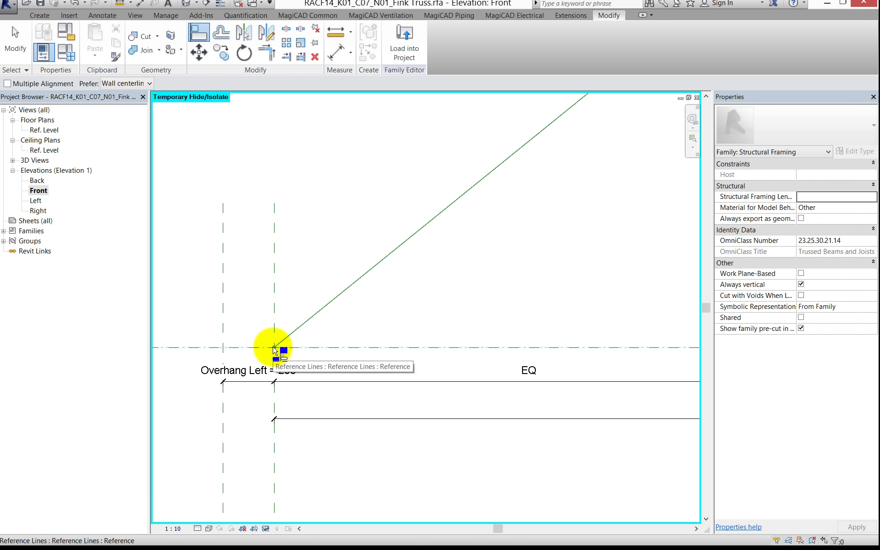
{"action": "left_click", "coordinate": [274, 348]}
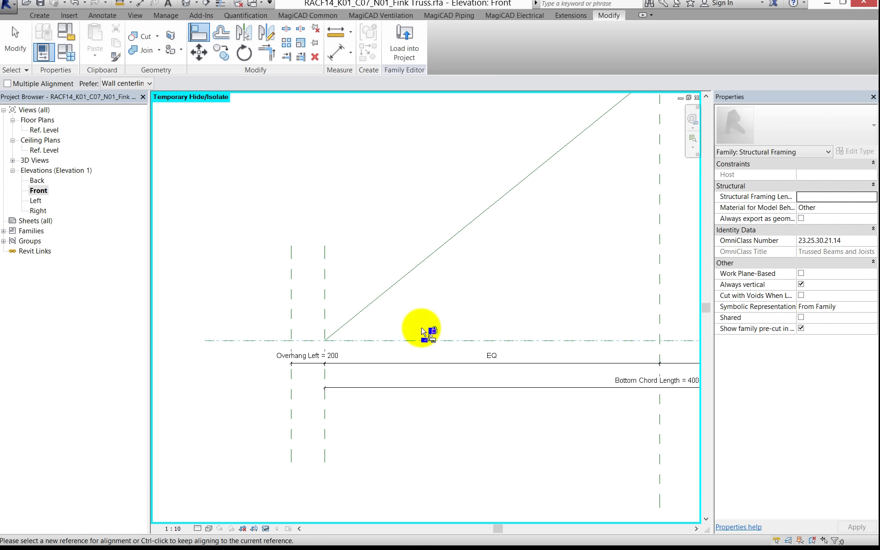
{"action": "scroll", "coordinate": [426, 334], "scroll_direction": "down", "scroll_amount": 2}
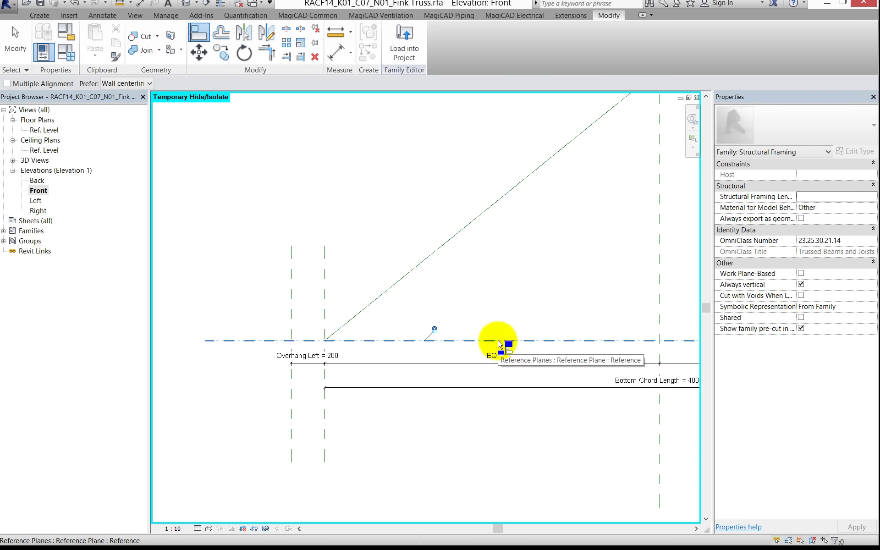
{"action": "scroll", "coordinate": [330, 300], "scroll_direction": "down", "scroll_amount": 2}
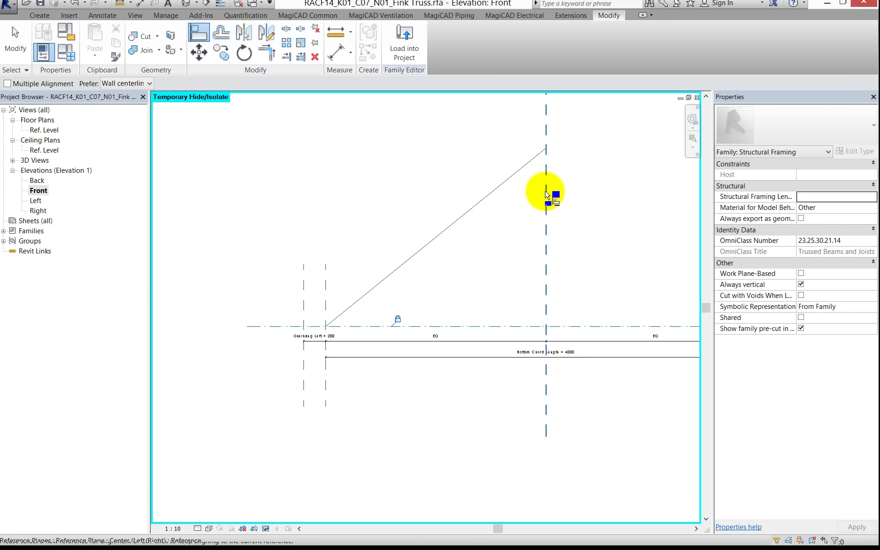
{"action": "left_click", "coordinate": [45, 15]}
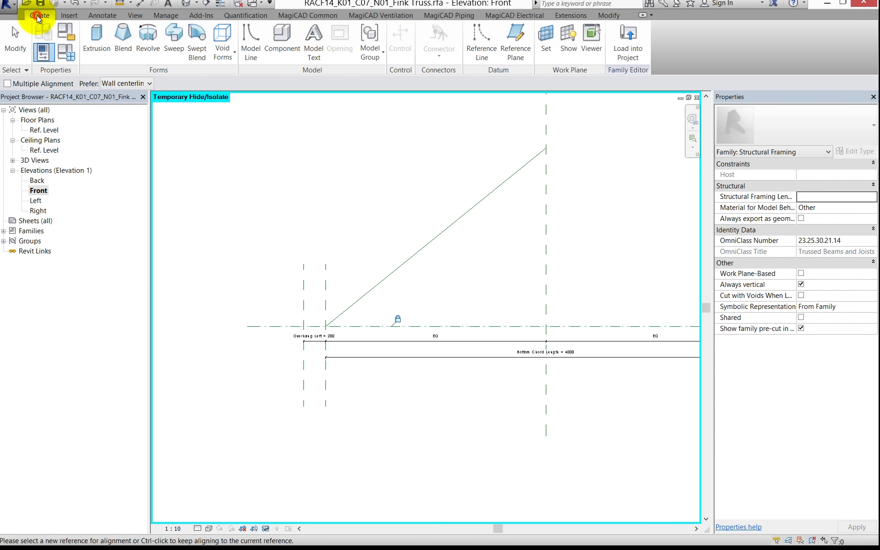
- Draw a 2358.4-long reference line from the right bearing intersection up to the centre plane
{"action": "left_click", "coordinate": [477, 36]}
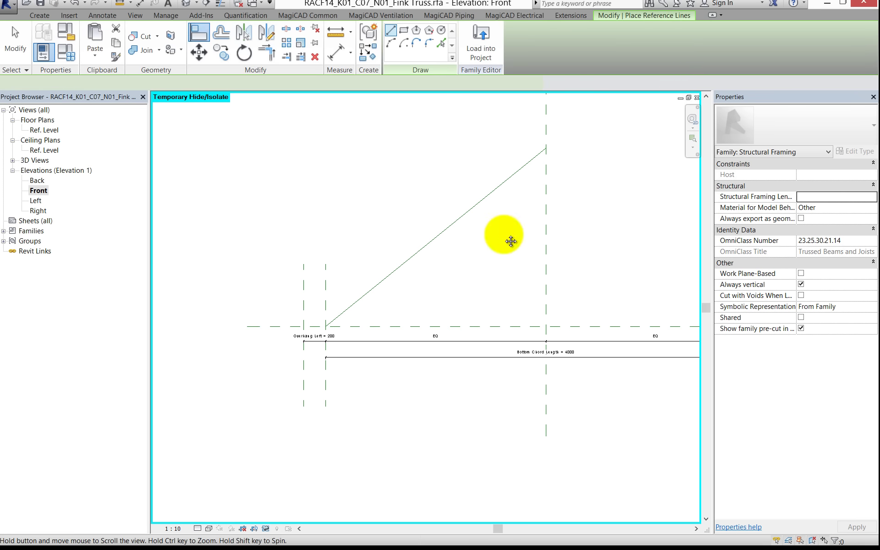
{"action": "middle_click_drag", "start_coordinate": [511, 241], "coordinate": [372, 275]}
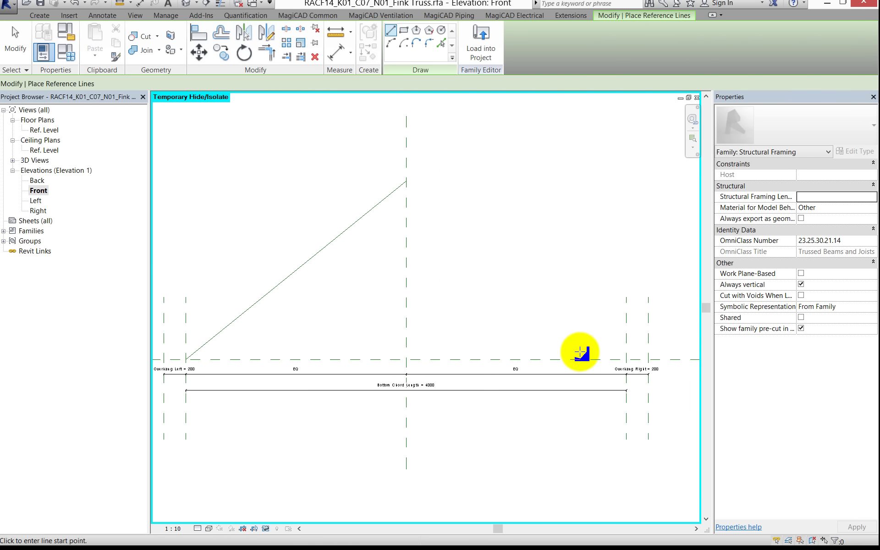
{"action": "left_click", "coordinate": [626, 360]}
{"action": "left_click", "coordinate": [406, 222]}
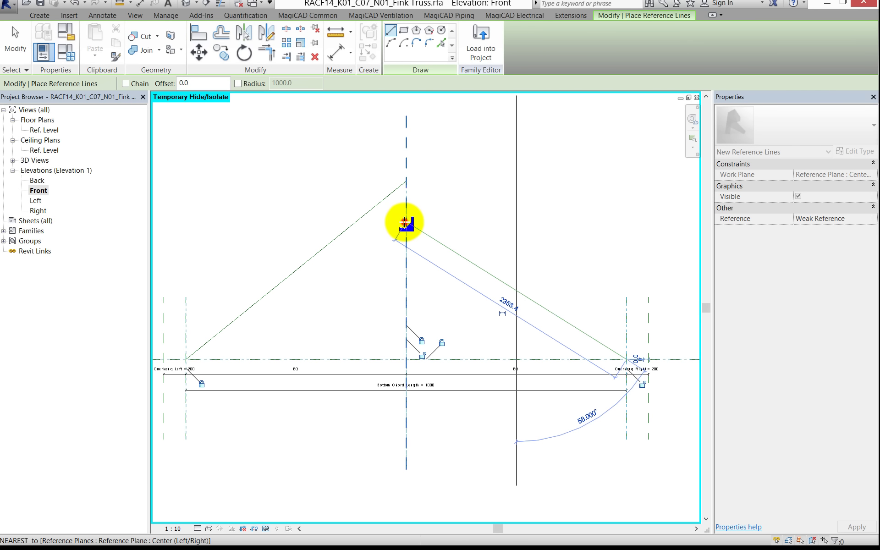
{"action": "left_click", "coordinate": [406, 222]}
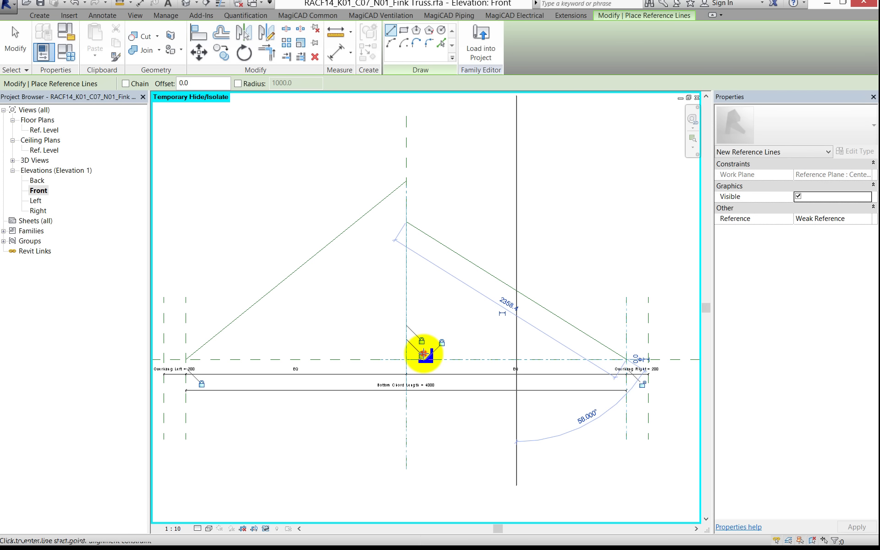
{"action": "scroll", "coordinate": [638, 385], "scroll_direction": "up", "scroll_amount": 1}
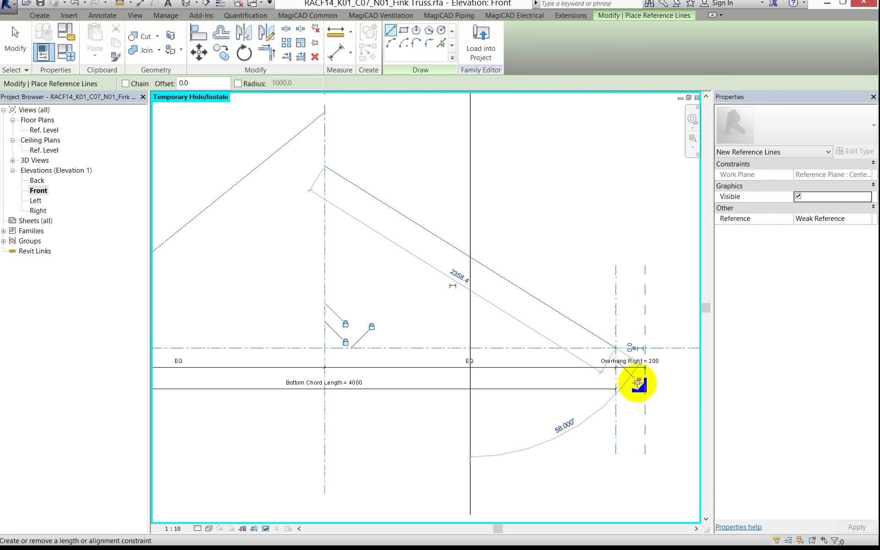
{"action": "left_click", "coordinate": [638, 383]}
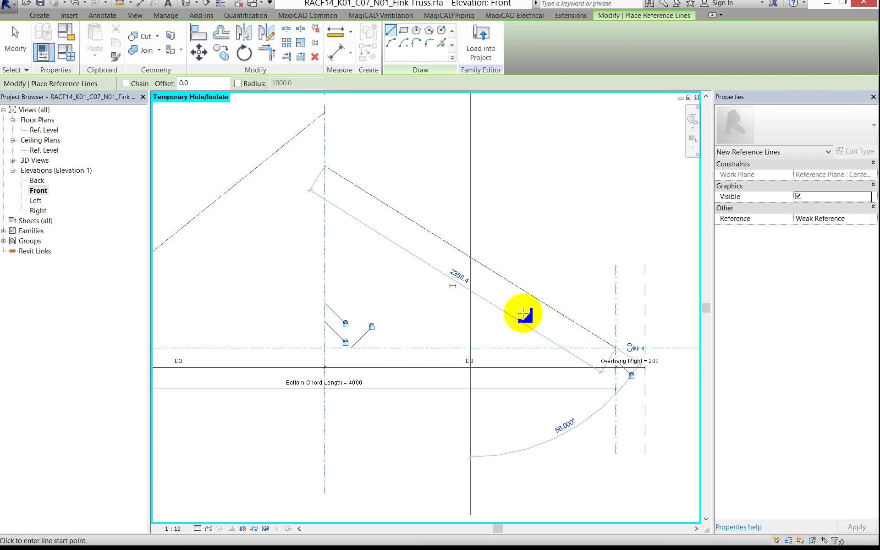
{"action": "key", "text": "l"}
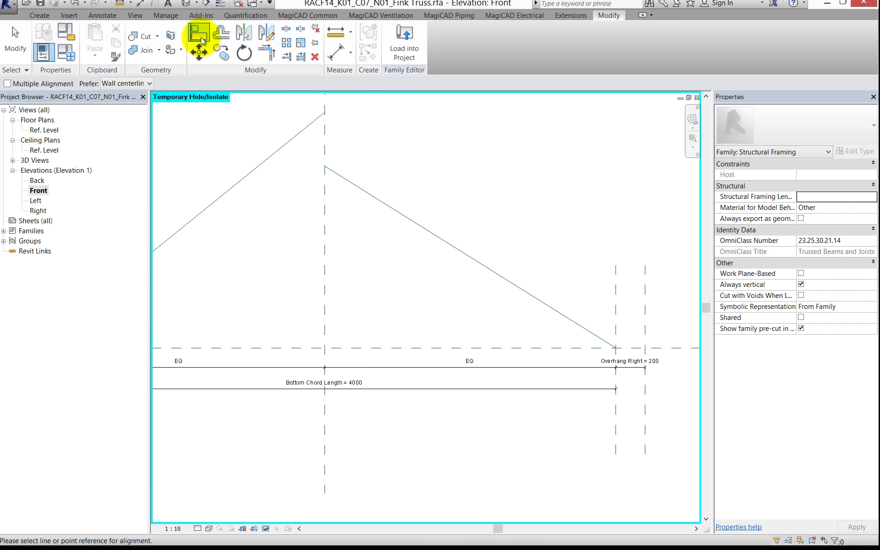
- Align the right sloped reference line to the horizontal bearing plane so both chords start on it
{"action": "left_click", "coordinate": [600, 350]}
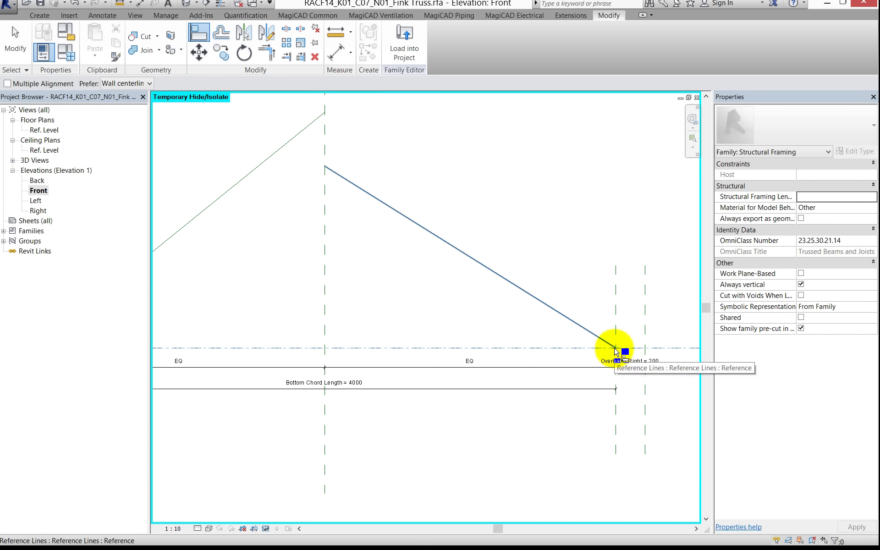
{"action": "left_click", "coordinate": [616, 351]}
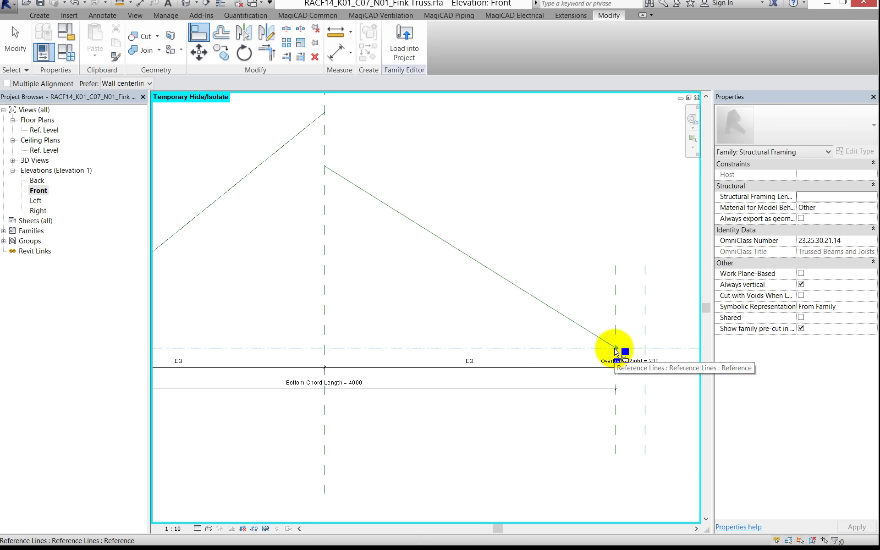
{"action": "left_click", "coordinate": [615, 351]}
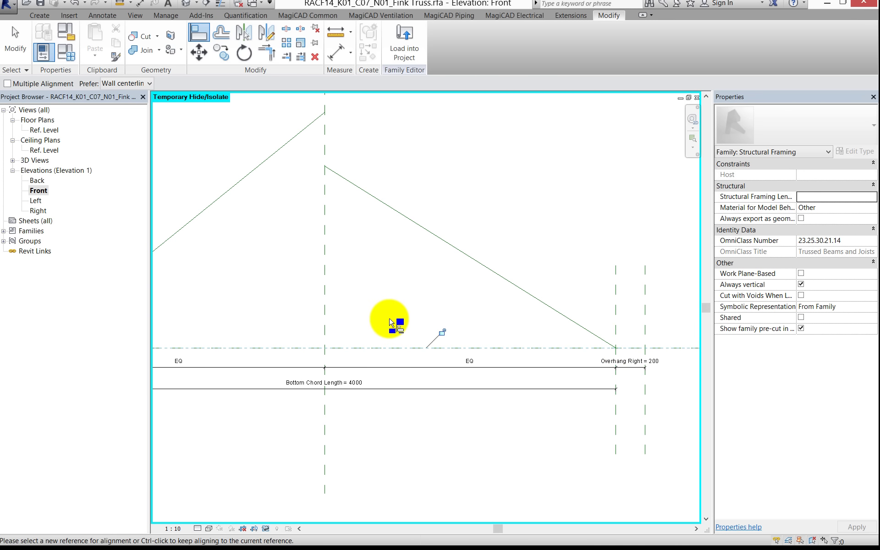
{"action": "scroll", "coordinate": [403, 295], "scroll_direction": "down", "scroll_amount": 2}
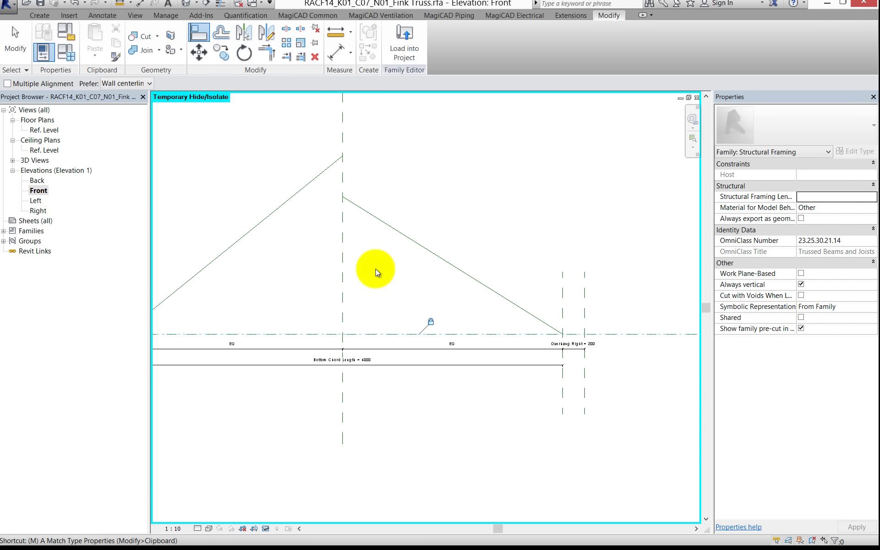
{"action": "key", "text": "Escape"}
{"action": "key", "text": "Escape"}
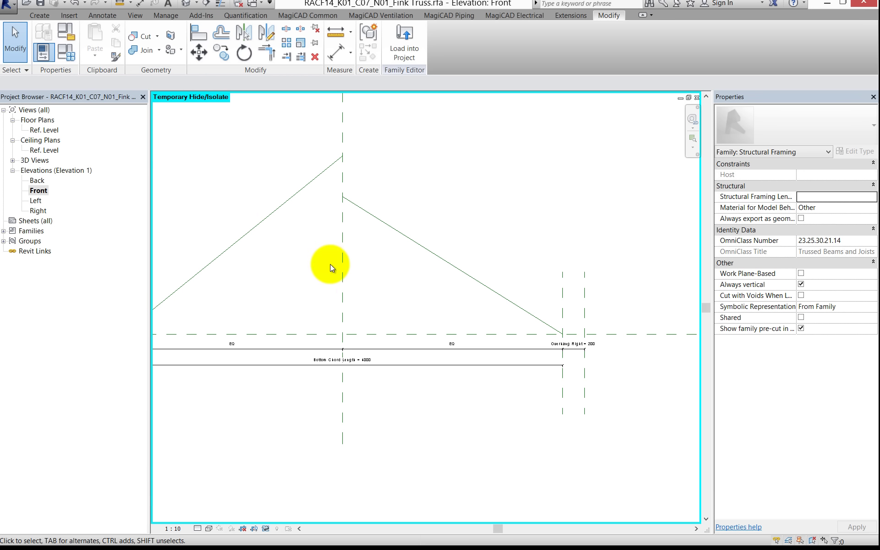
{"action": "mouse_move", "coordinate": [330, 264]}
{"action": "middle_mouse_down"}
{"action": "mouse_move", "coordinate": [481, 279]}
{"action": "mouse_move", "coordinate": [444, 243]}
{"action": "middle_mouse_up"}
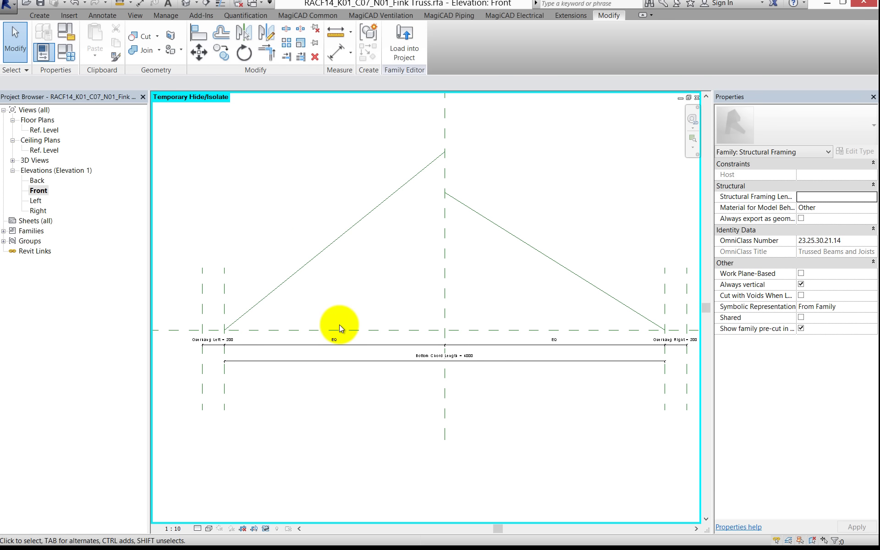
- Place a 39° angular dimension between the horizontal reference plane and the left top chord
{"action": "left_click", "coordinate": [96, 16]}
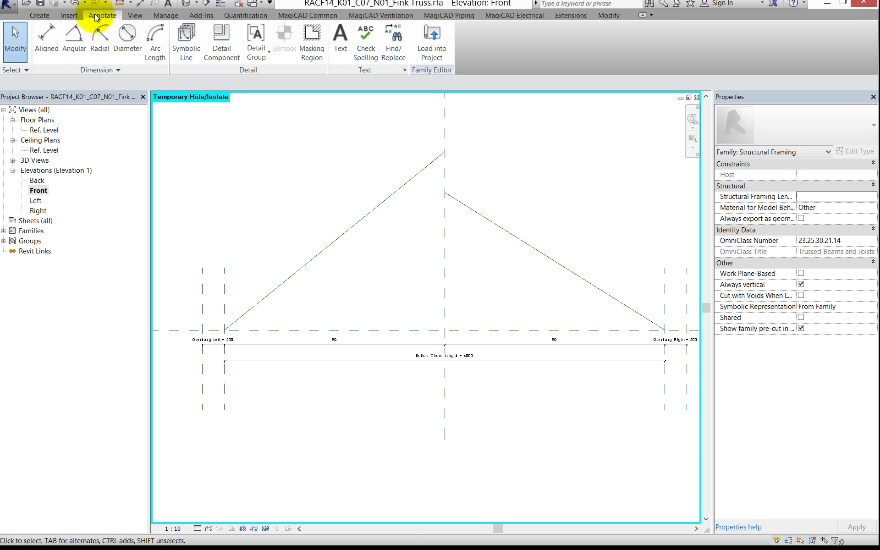
{"action": "left_click", "coordinate": [73, 33]}
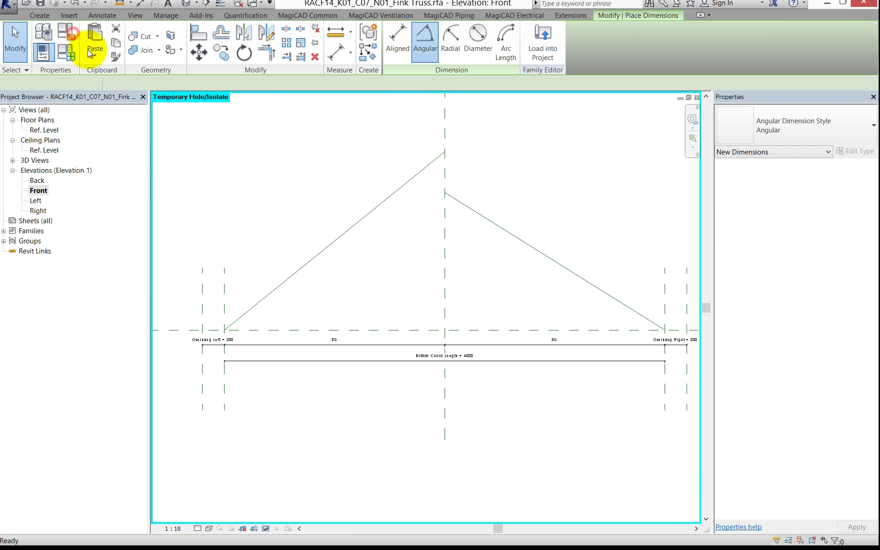
{"action": "left_click", "coordinate": [352, 330]}
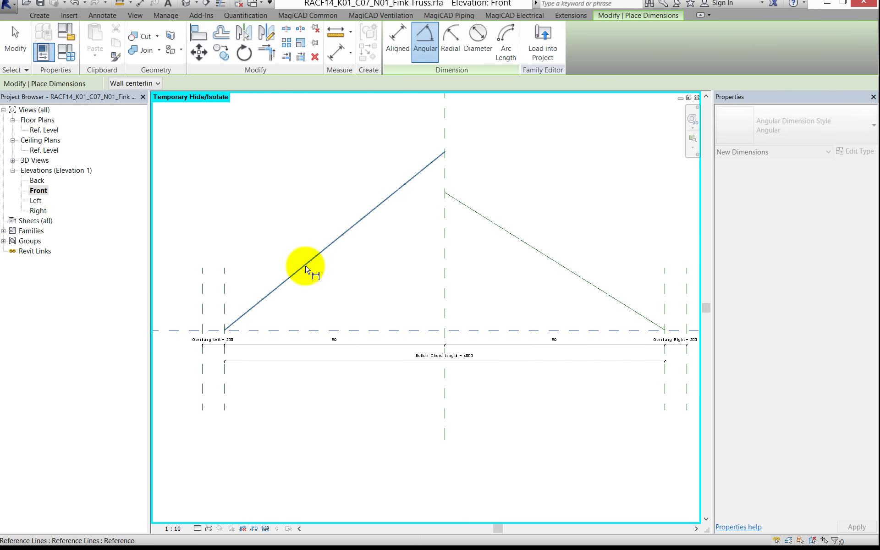
{"action": "left_click", "coordinate": [305, 268]}
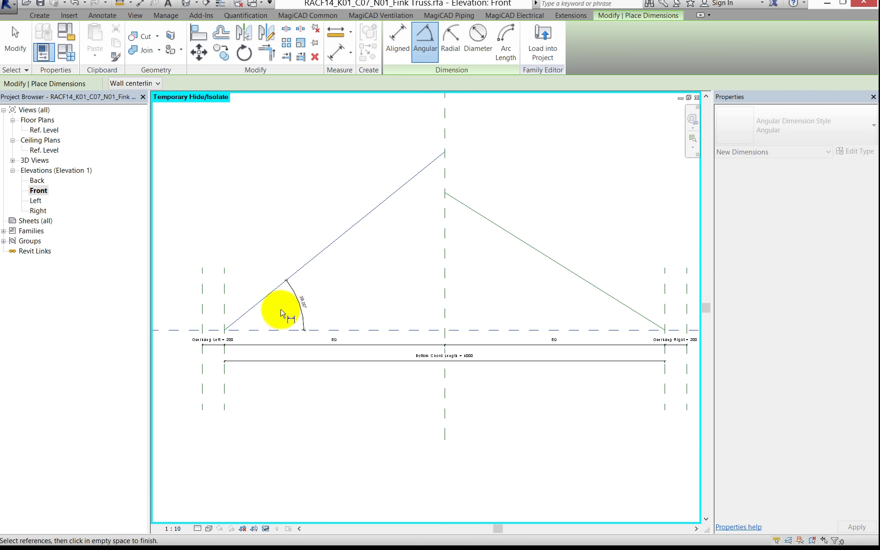
{"action": "scroll", "coordinate": [281, 313], "scroll_direction": "up", "scroll_amount": 2}
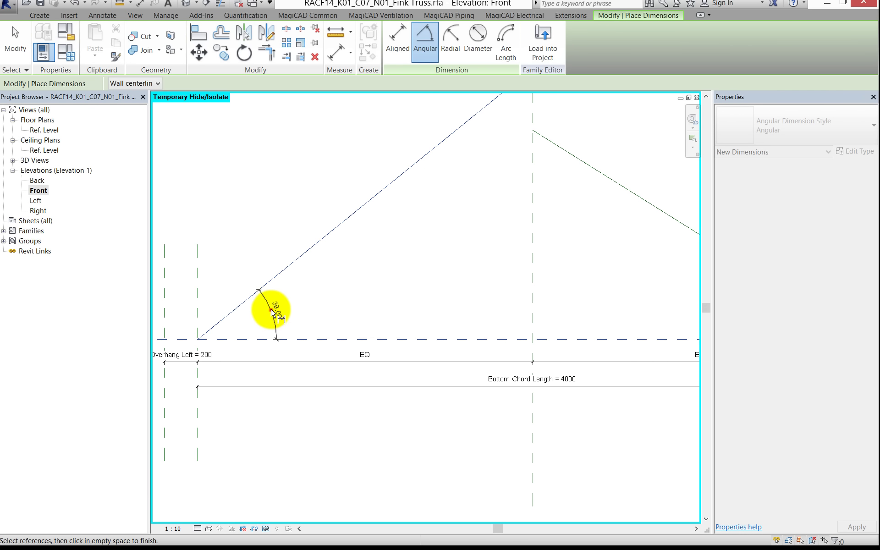
{"action": "left_click", "coordinate": [272, 312]}
{"action": "scroll", "coordinate": [314, 295], "scroll_direction": "down", "scroll_amount": 1}
{"action": "scroll", "coordinate": [315, 284], "scroll_direction": "down", "scroll_amount": 1}
{"action": "scroll", "coordinate": [315, 275], "scroll_direction": "down", "scroll_amount": 1}
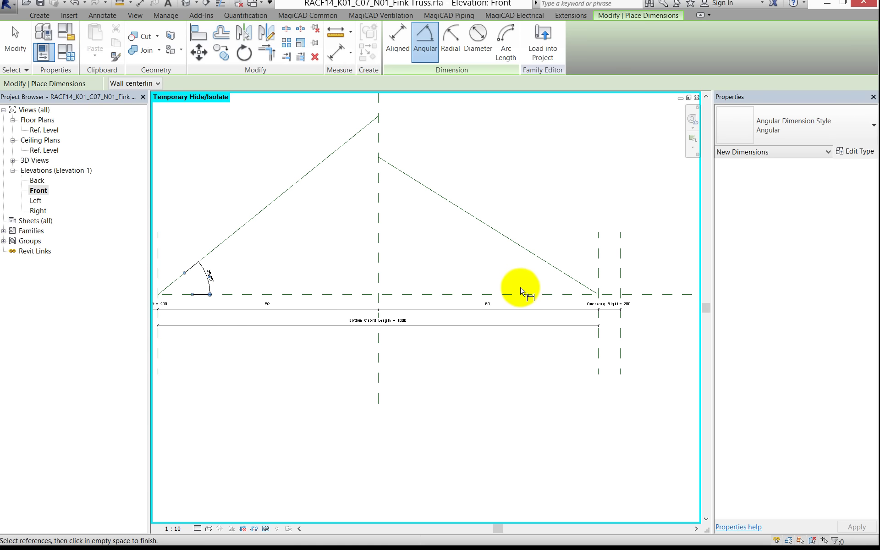
- Place a 32° angular dimension between the horizontal reference plane and the right top chord
{"action": "left_click", "coordinate": [520, 294]}
{"action": "left_click", "coordinate": [535, 254]}
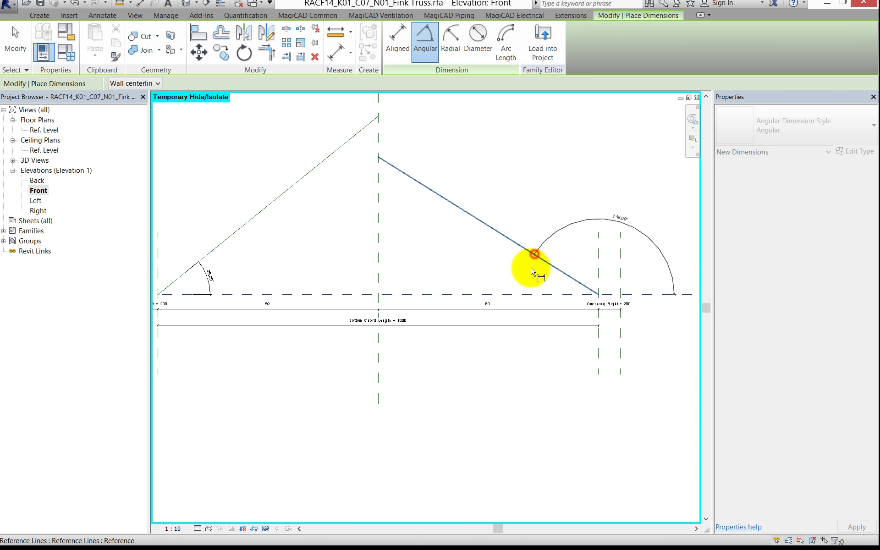
{"action": "left_click", "coordinate": [540, 282]}
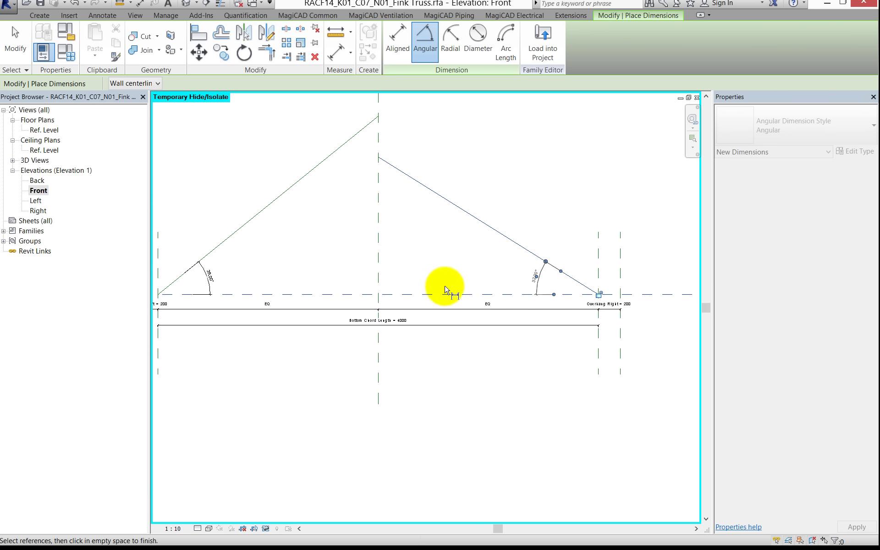
{"action": "middle_click_drag", "start_coordinate": [445, 289], "coordinate": [556, 276]}
{"action": "scroll", "coordinate": [552, 275], "scroll_direction": "up", "scroll_amount": 1}
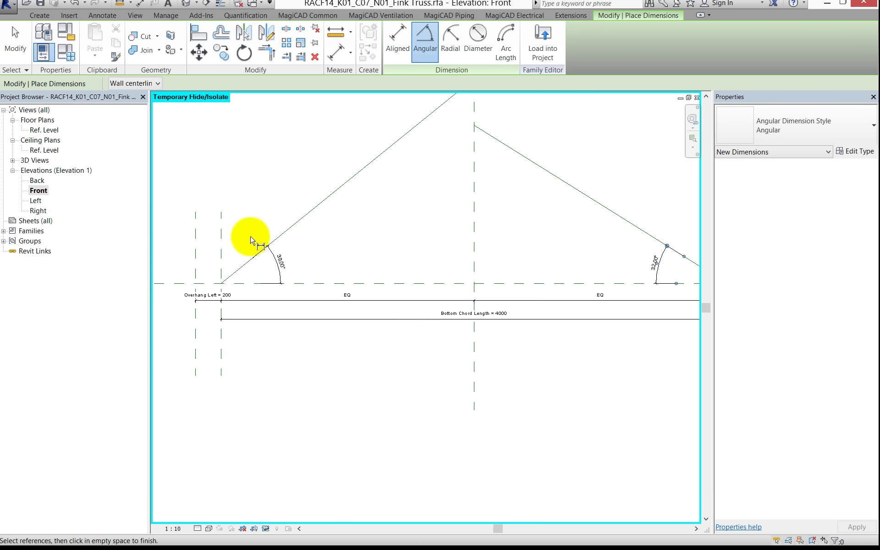
{"action": "key", "text": "Escape"}
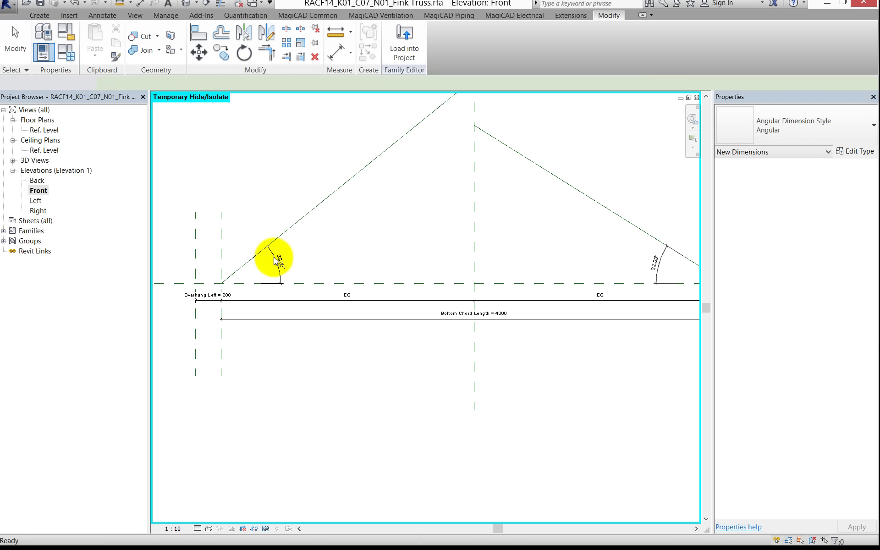
{"action": "left_click", "coordinate": [276, 248]}
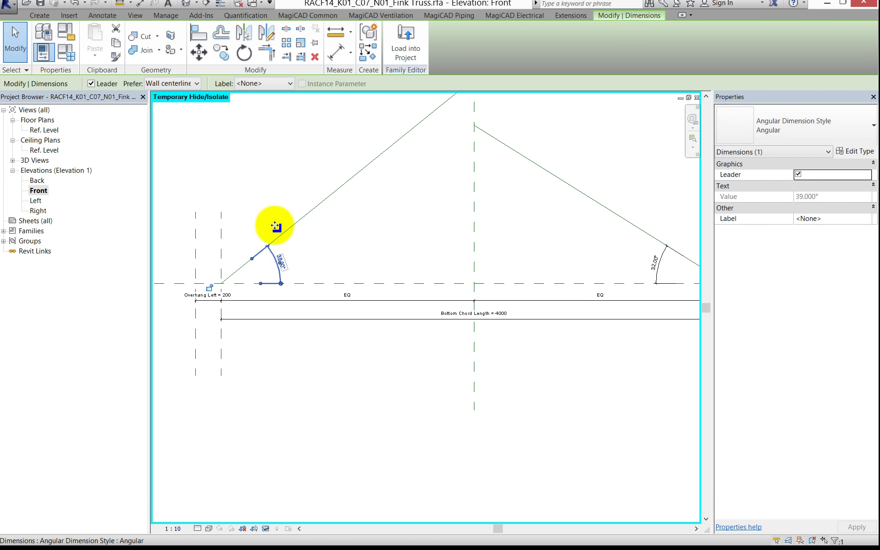
{"action": "left_click", "coordinate": [278, 84]}
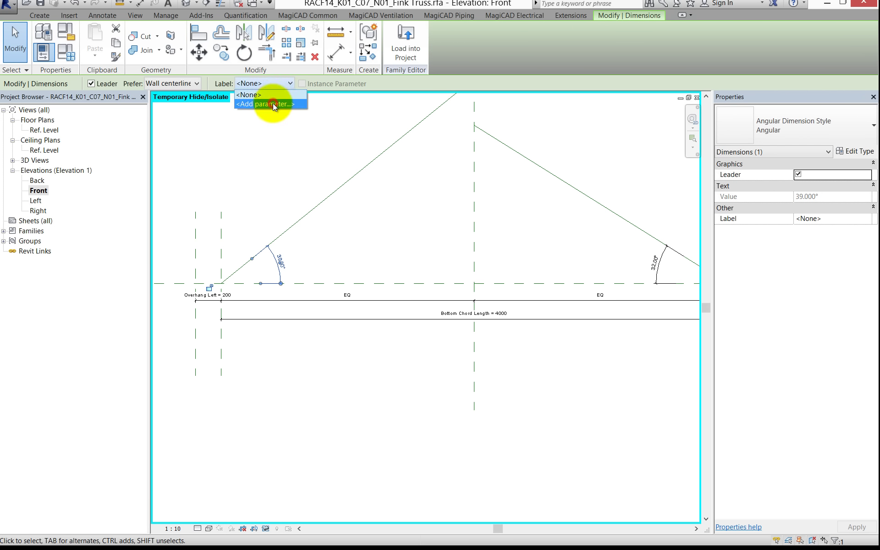
- Label the left angle dimension with a new type parameter named Slope
{"action": "left_click", "coordinate": [273, 104]}
{"action": "left_click", "coordinate": [368, 294]}
{"action": "type", "text": "Slope"}
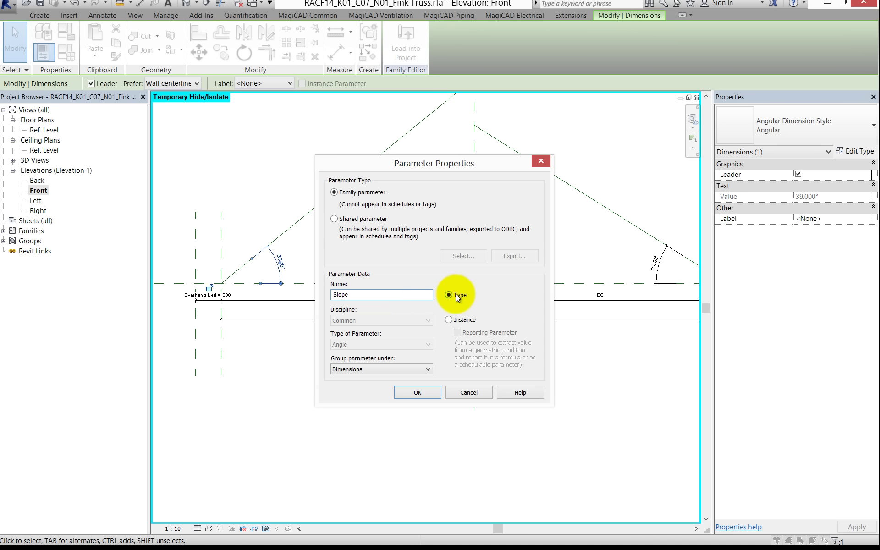
{"action": "left_click", "coordinate": [419, 393]}
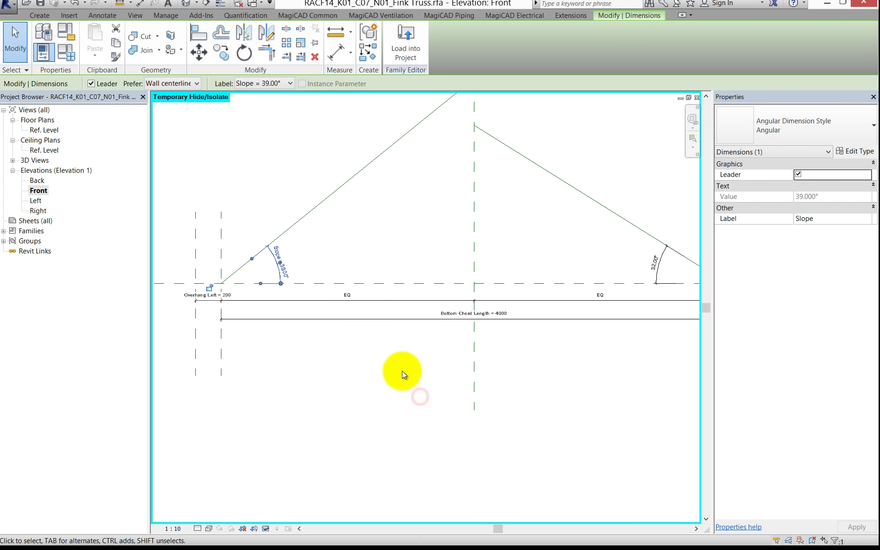
{"action": "scroll", "coordinate": [268, 285], "scroll_direction": "up", "scroll_amount": 2}
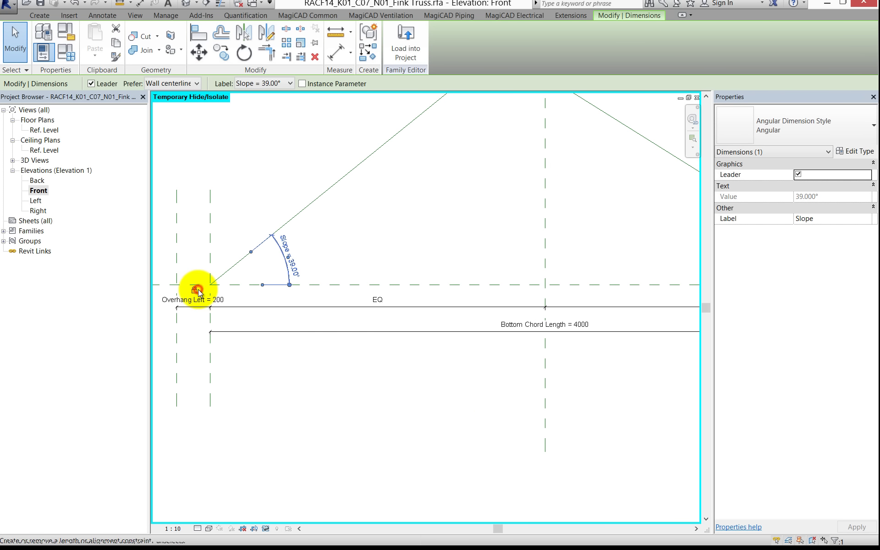
{"action": "scroll", "coordinate": [205, 294], "scroll_direction": "down", "scroll_amount": 1}
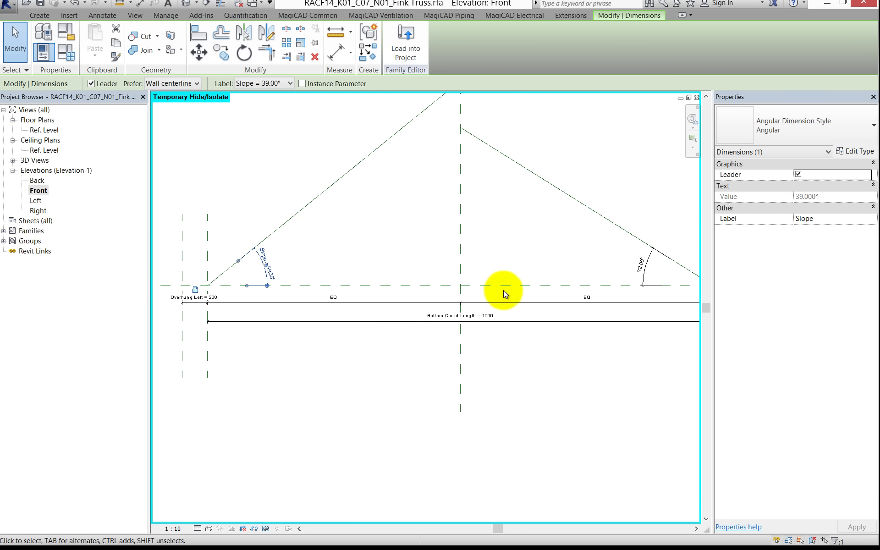
- Assign the Slope label to the right angle dimension so it flexes to 39°
{"action": "left_click", "coordinate": [650, 258]}
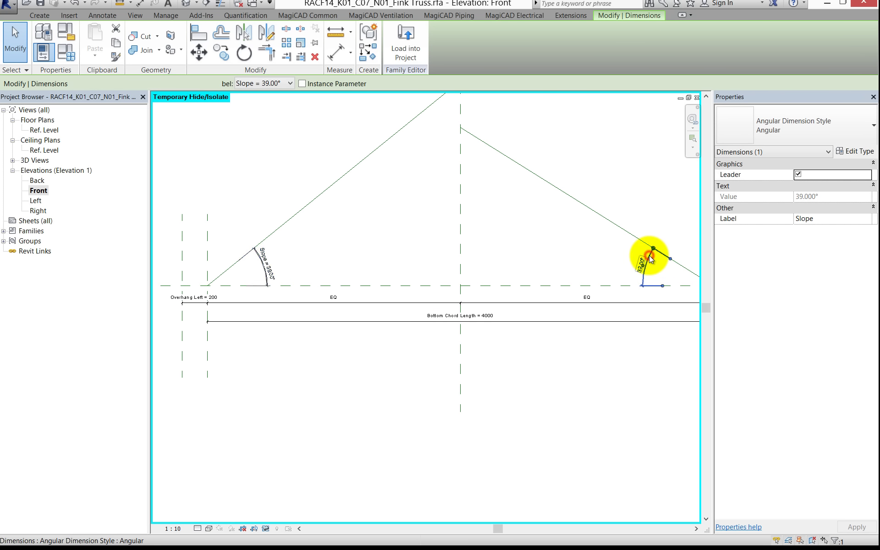
{"action": "left_click", "coordinate": [270, 87]}
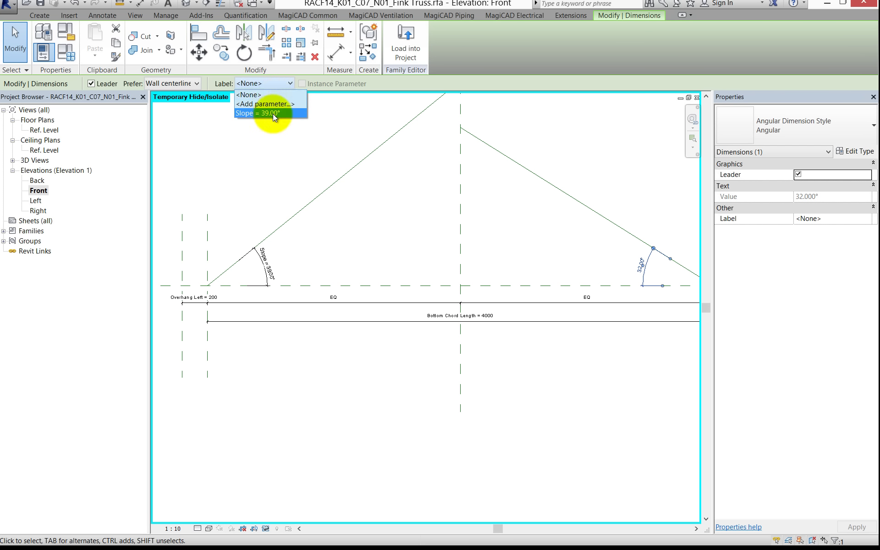
{"action": "left_click", "coordinate": [274, 113]}
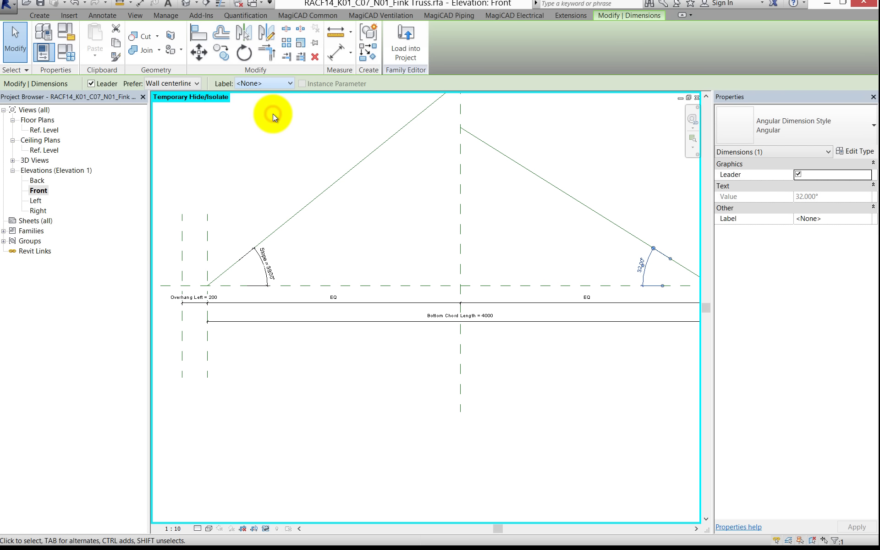
{"action": "scroll", "coordinate": [392, 238], "scroll_direction": "down", "scroll_amount": 1}
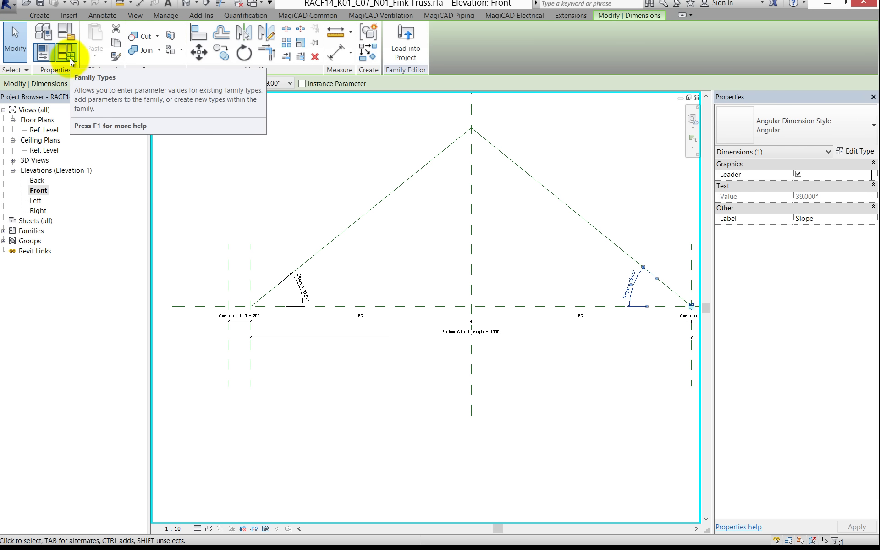
- Change Slope to 25 in Family Types, apply it, and view the lowered truss
{"action": "left_click", "coordinate": [71, 62]}
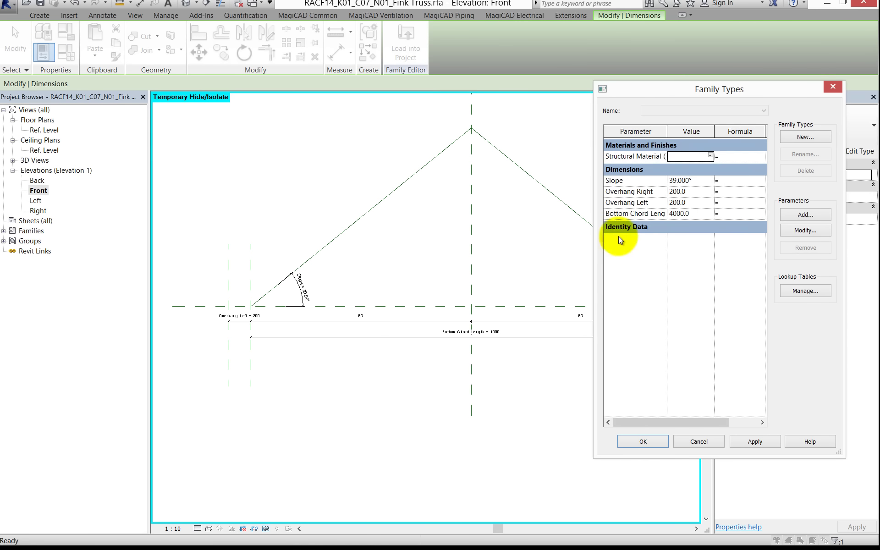
{"action": "left_click", "coordinate": [699, 181]}
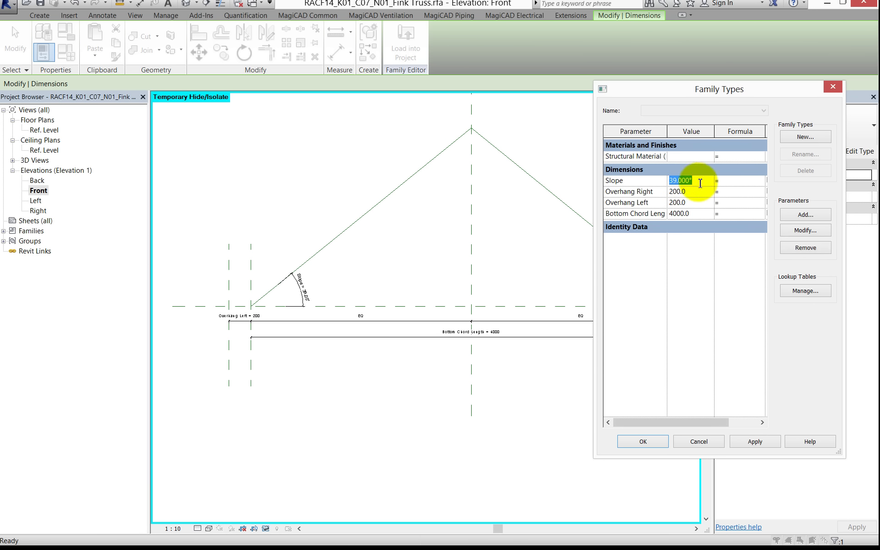
{"action": "type", "text": "25"}
{"action": "left_click", "coordinate": [755, 440]}
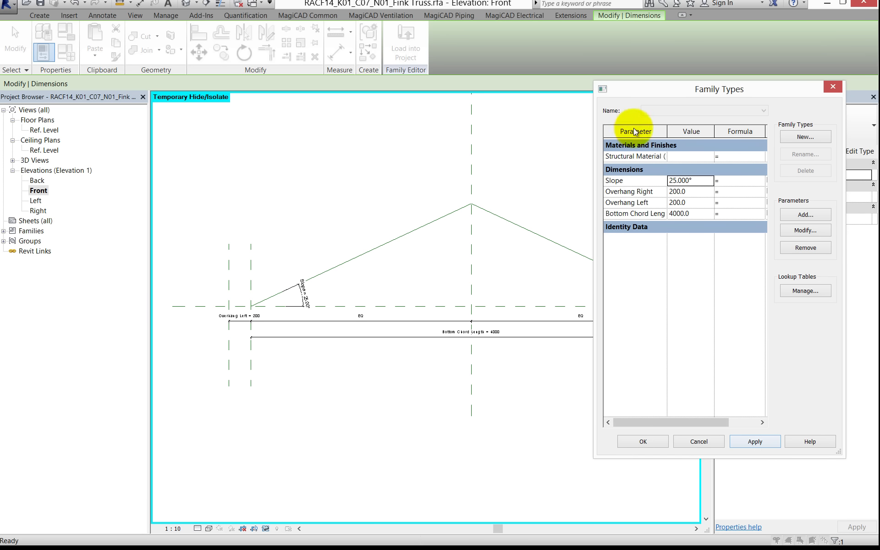
{"action": "mouse_move", "coordinate": [674, 87]}
{"action": "left_mouse_down"}
{"action": "mouse_move", "coordinate": [717, 103]}
{"action": "mouse_move", "coordinate": [638, 79]}
{"action": "left_mouse_up"}
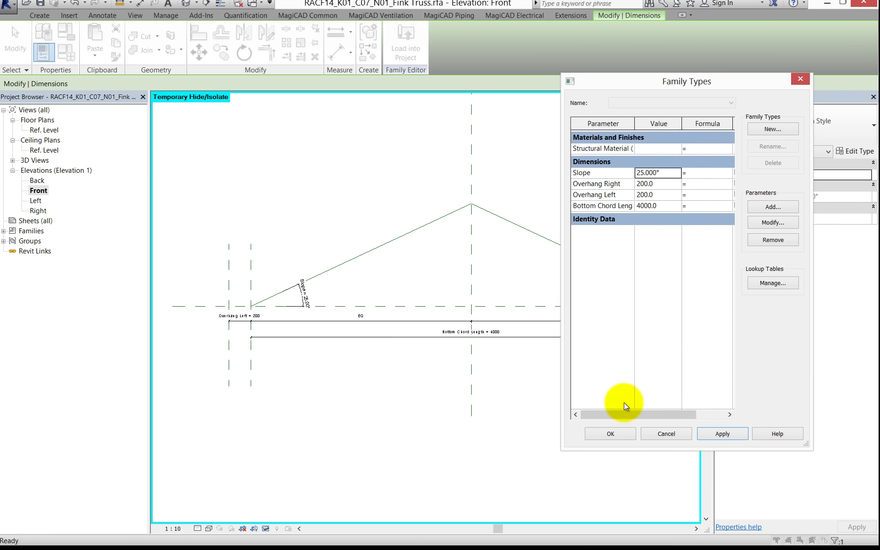
{"action": "left_click", "coordinate": [619, 434]}
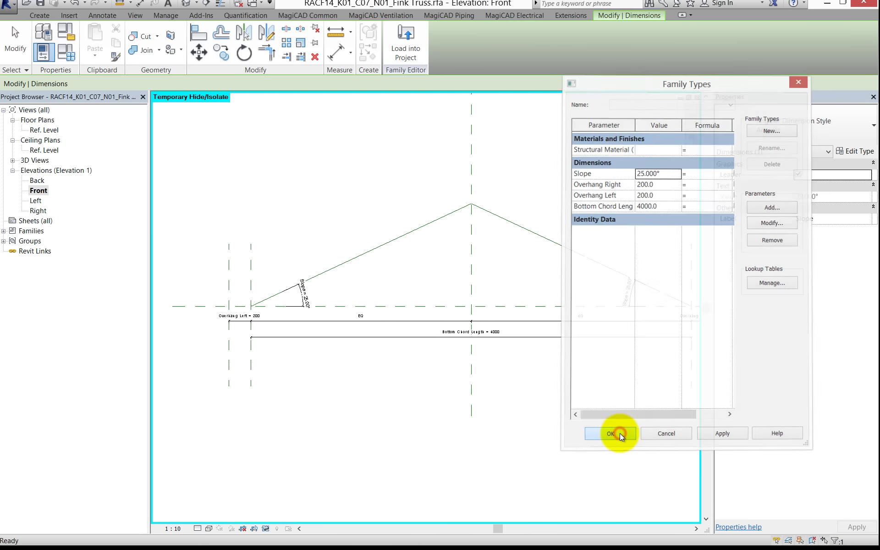
{"action": "middle_click_drag", "start_coordinate": [402, 266], "coordinate": [337, 218]}
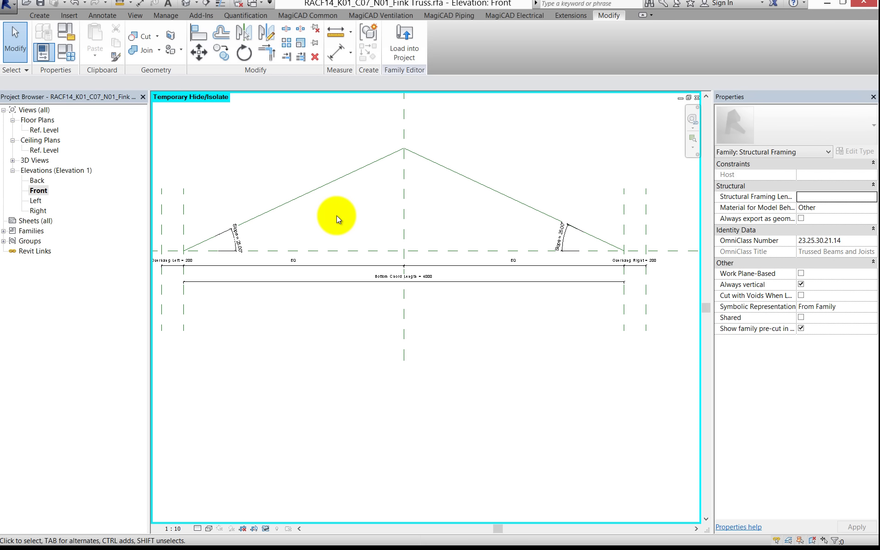
{"action": "middle_click_drag", "start_coordinate": [337, 219], "coordinate": [352, 234]}
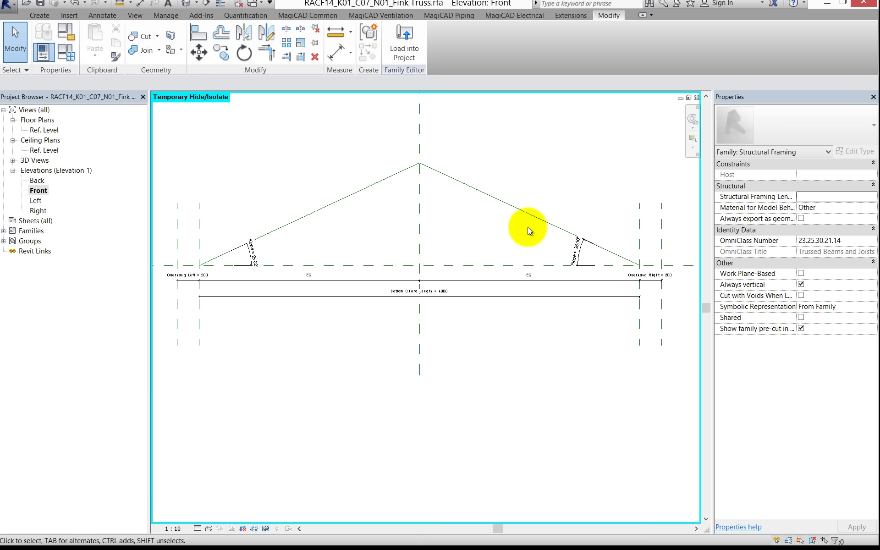
{"action": "middle_click_drag", "start_coordinate": [308, 256], "coordinate": [345, 241]}
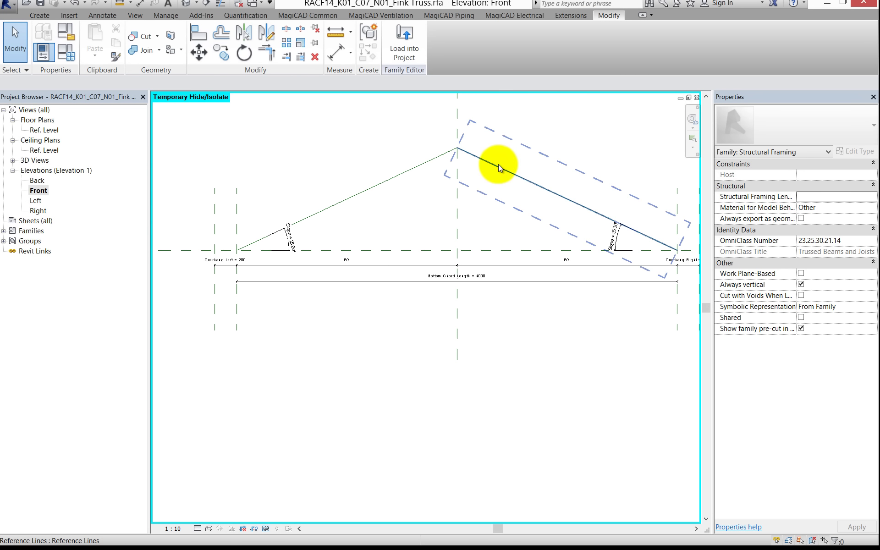
- Draw two vertical reference planes in the truss, one left of centre and one near the right bearing
{"action": "key", "text": "r"}
{"action": "key", "text": "p"}
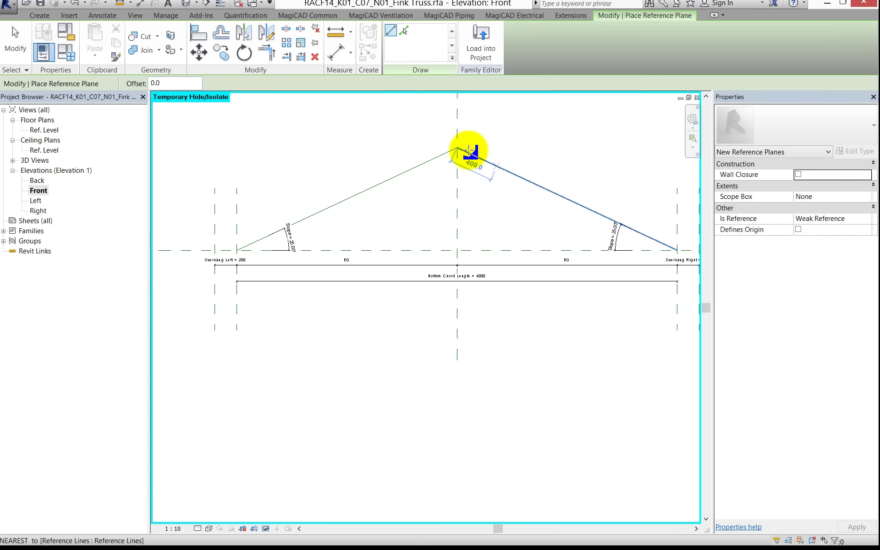
{"action": "left_click", "coordinate": [37, 16]}
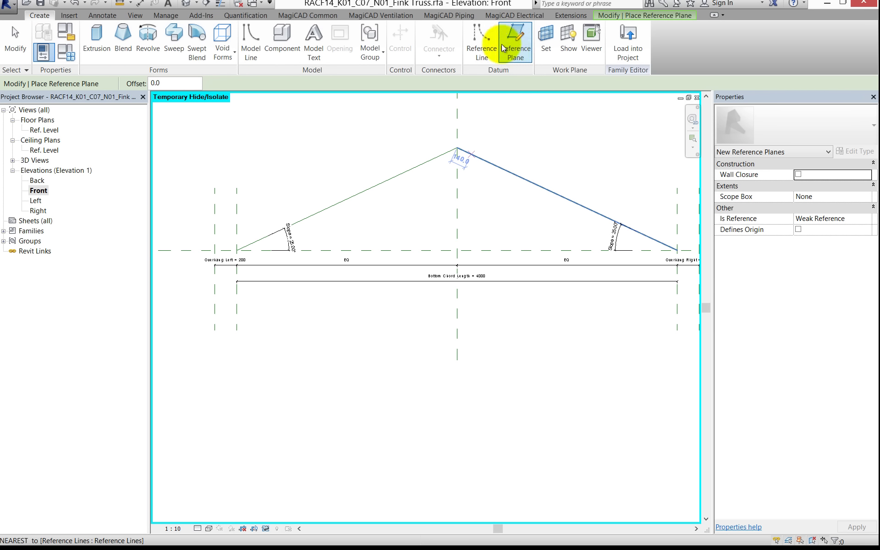
{"action": "left_click", "coordinate": [329, 177]}
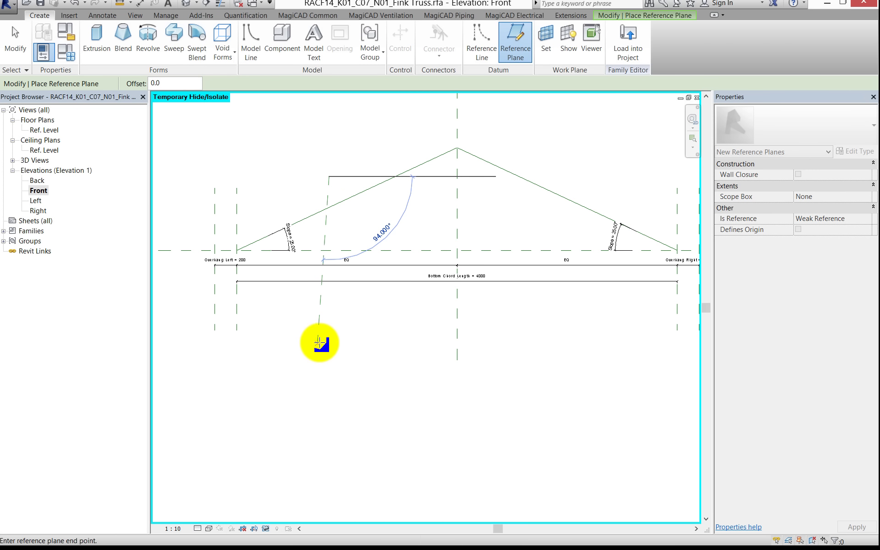
{"action": "left_click", "coordinate": [319, 341]}
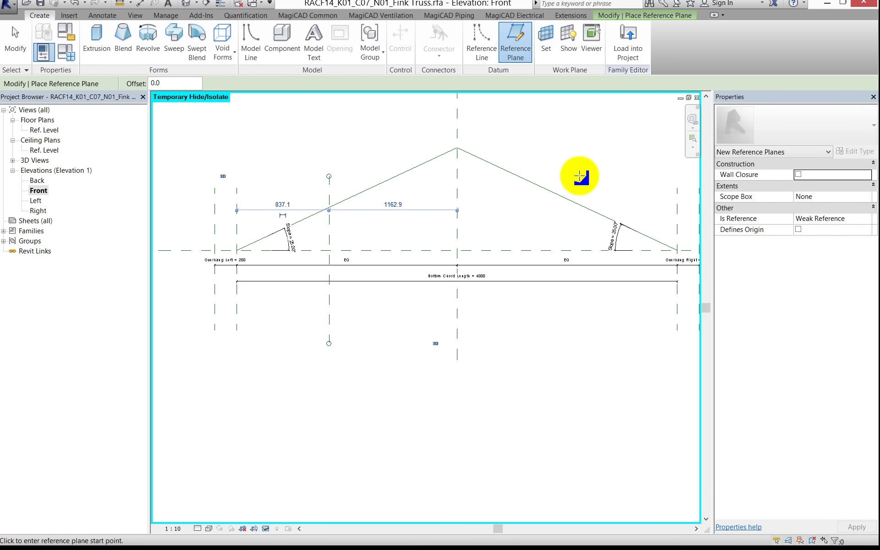
{"action": "left_click", "coordinate": [579, 176]}
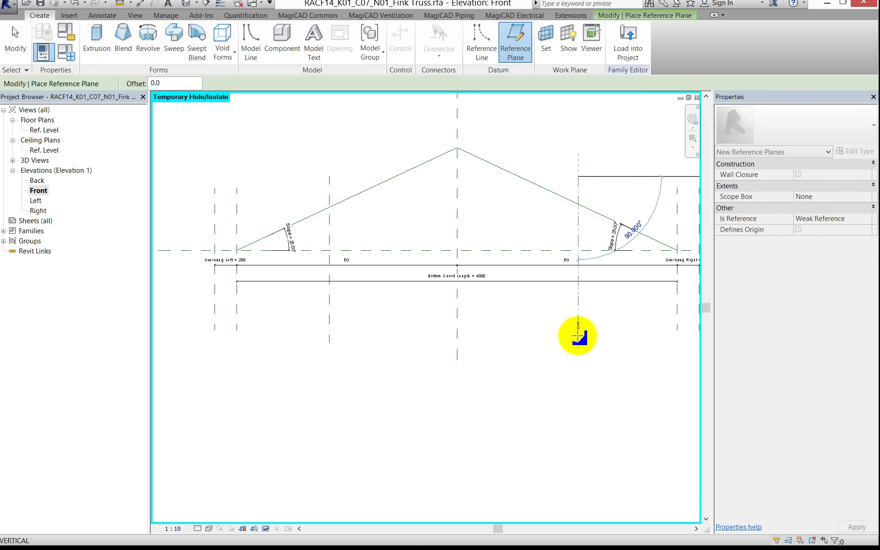
{"action": "left_click", "coordinate": [578, 336]}
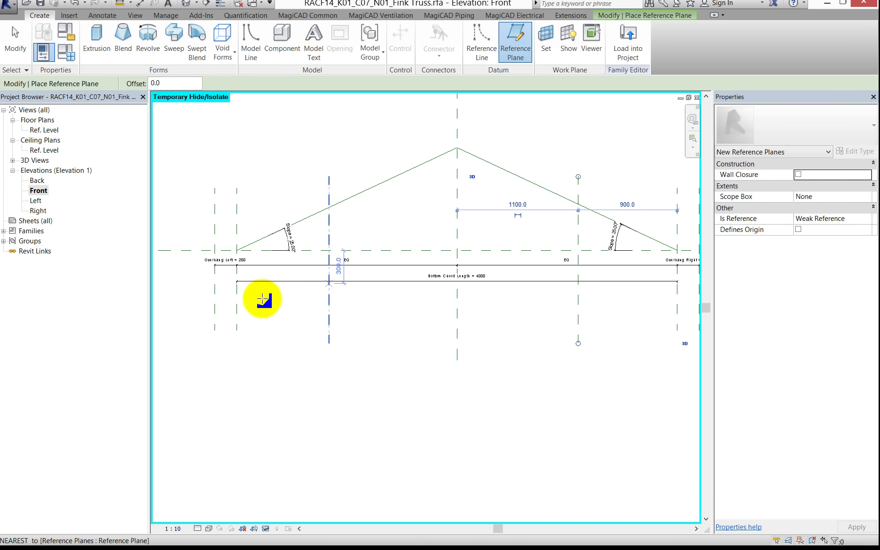
{"action": "scroll", "coordinate": [260, 298], "scroll_direction": "up", "scroll_amount": 3}
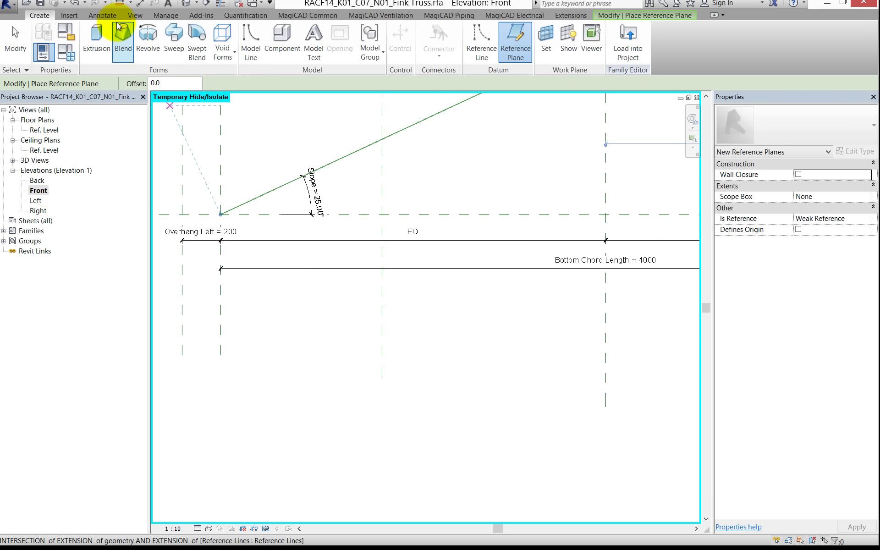
- Dimension from the left bearing plane to the new left plane, reading 837
{"action": "left_click", "coordinate": [104, 16]}
{"action": "left_click", "coordinate": [48, 33]}
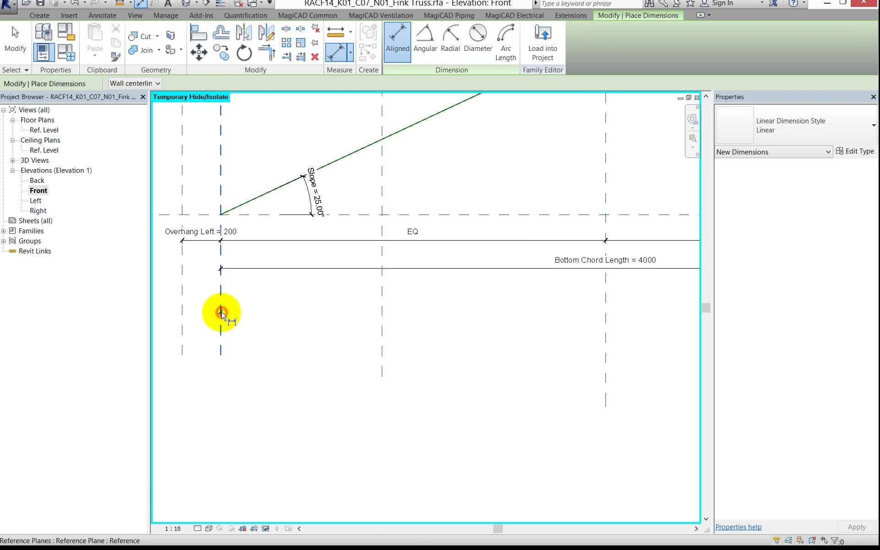
{"action": "left_click", "coordinate": [221, 314]}
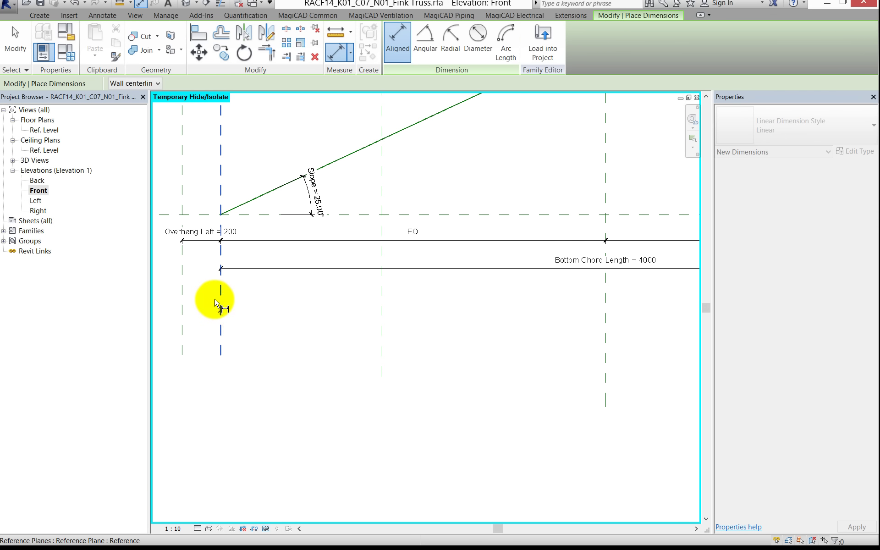
{"action": "left_click", "coordinate": [382, 298]}
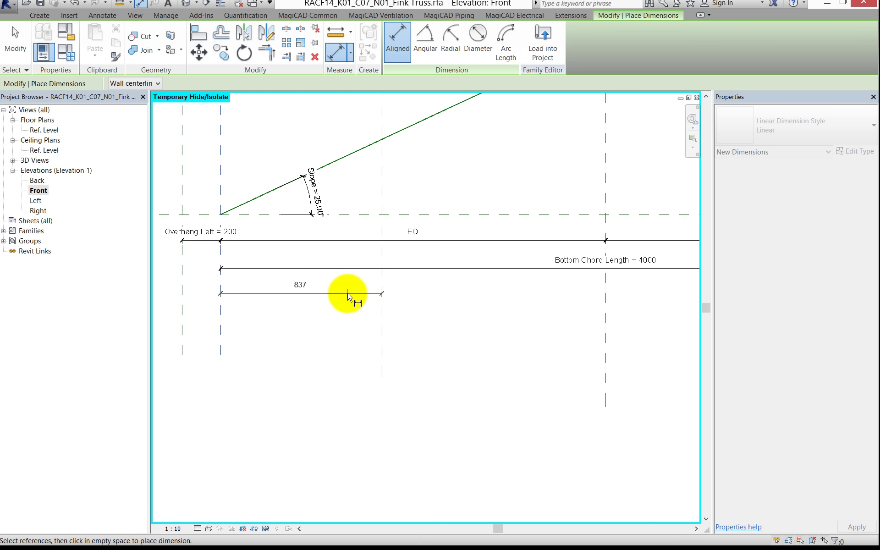
{"action": "left_click", "coordinate": [348, 294]}
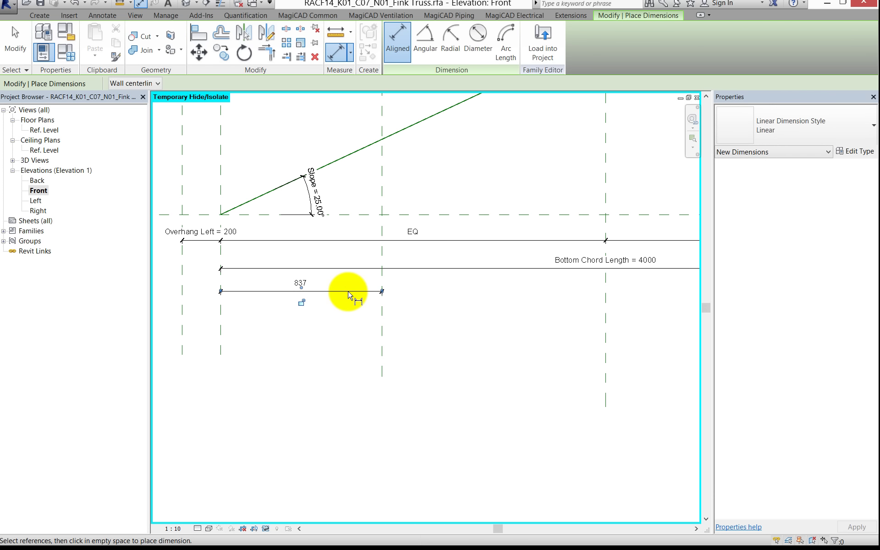
- Dimension from the new right plane to the right bearing plane, reading 900
{"action": "scroll", "coordinate": [365, 294], "scroll_direction": "down", "scroll_amount": 2}
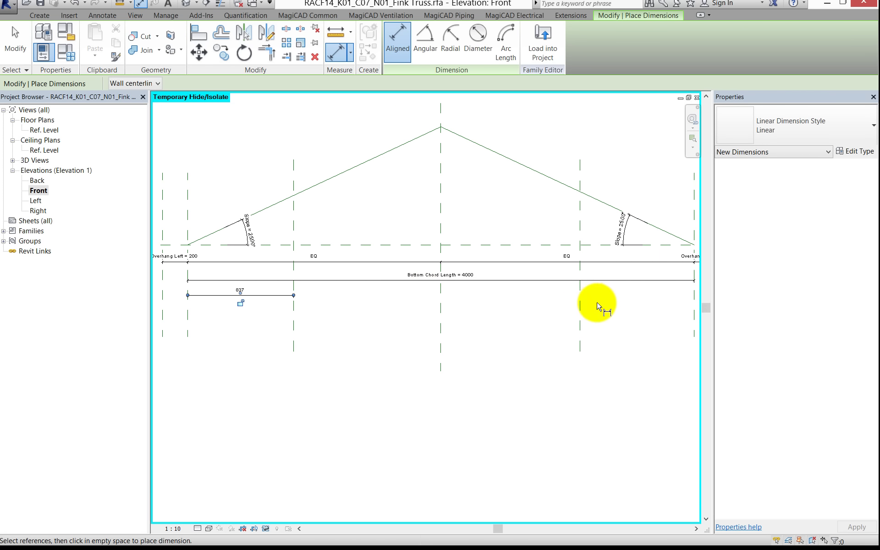
{"action": "scroll", "coordinate": [570, 305], "scroll_direction": "down", "scroll_amount": 1}
{"action": "middle_click_drag", "start_coordinate": [570, 304], "coordinate": [534, 305]}
{"action": "scroll", "coordinate": [541, 307], "scroll_direction": "up", "scroll_amount": 1}
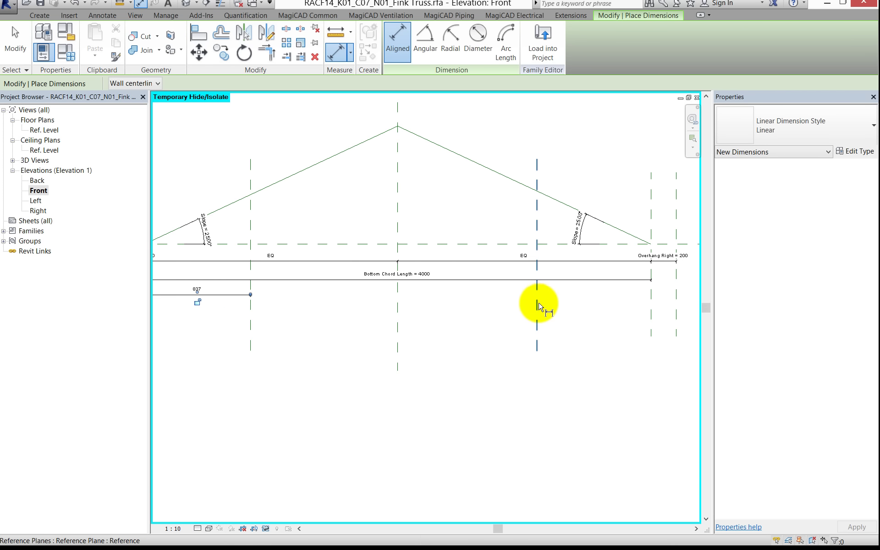
{"action": "left_click", "coordinate": [539, 307]}
{"action": "left_click", "coordinate": [650, 309]}
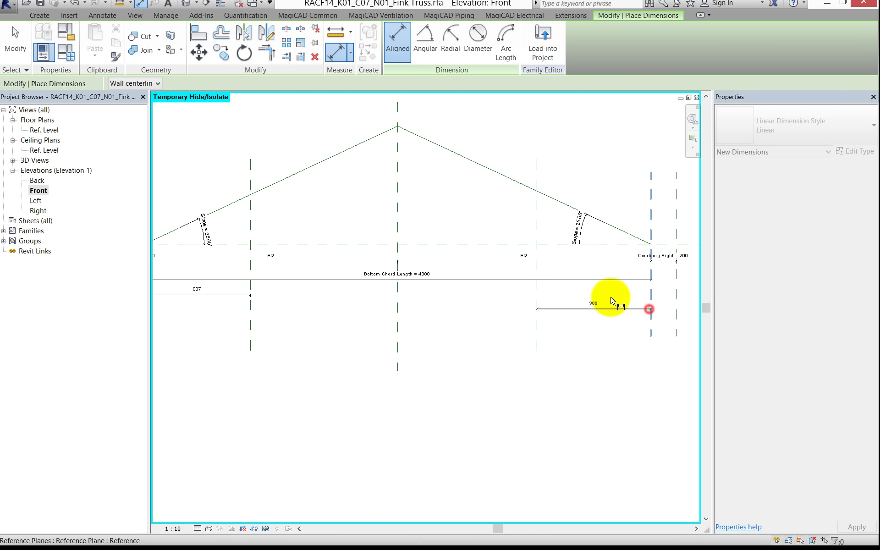
{"action": "left_click", "coordinate": [607, 294]}
{"action": "middle_click_drag", "start_coordinate": [536, 307], "coordinate": [786, 284]}
{"action": "scroll", "coordinate": [507, 275], "scroll_direction": "up", "scroll_amount": 1}
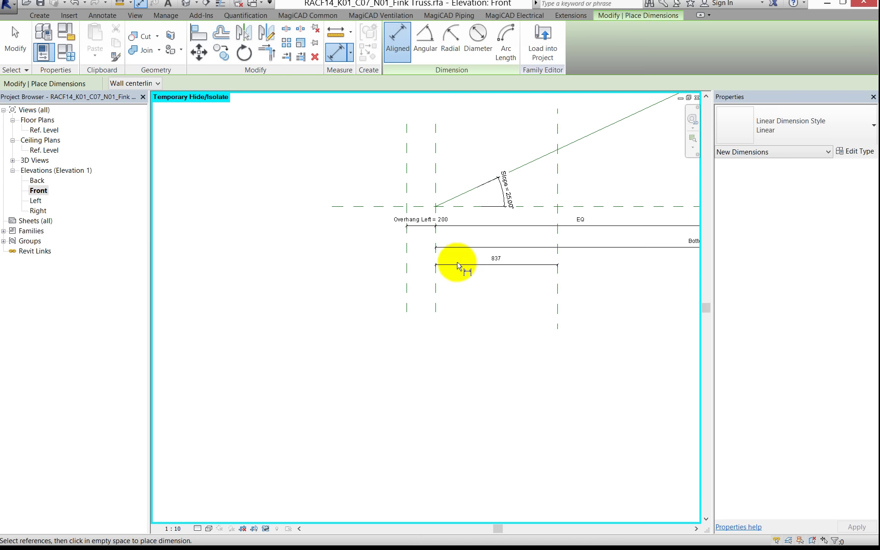
{"action": "middle_click_drag", "start_coordinate": [481, 268], "coordinate": [465, 292]}
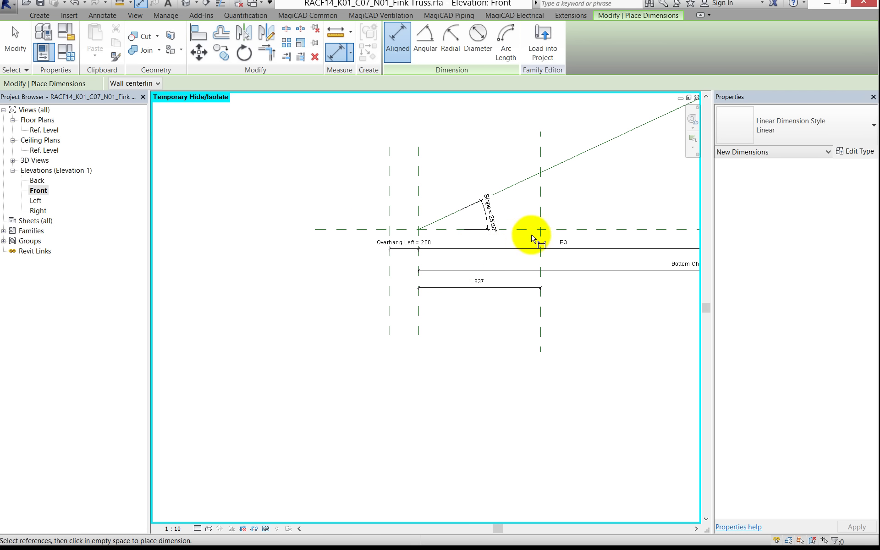
{"action": "key", "text": "Escape"}
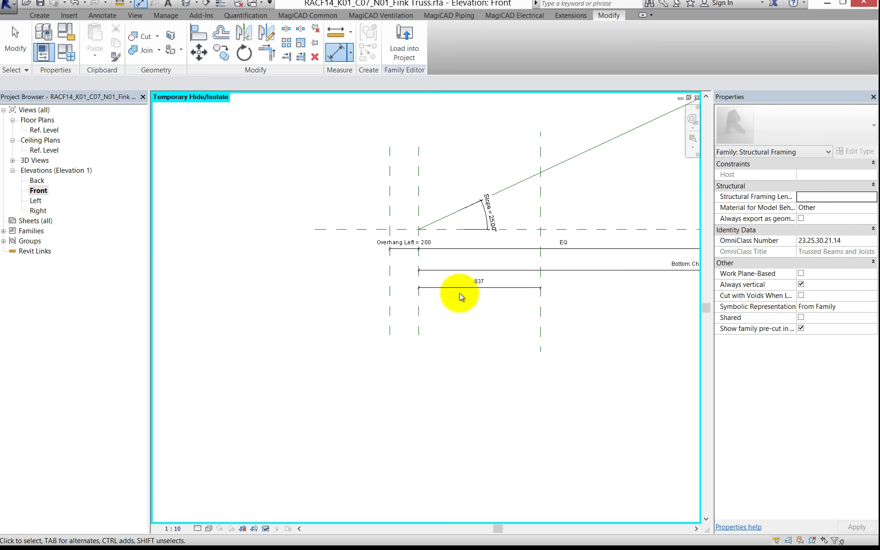
- Label the left 837 dimension with a new locked '1/4 Bottom Chord' parameter
{"action": "left_click", "coordinate": [458, 285]}
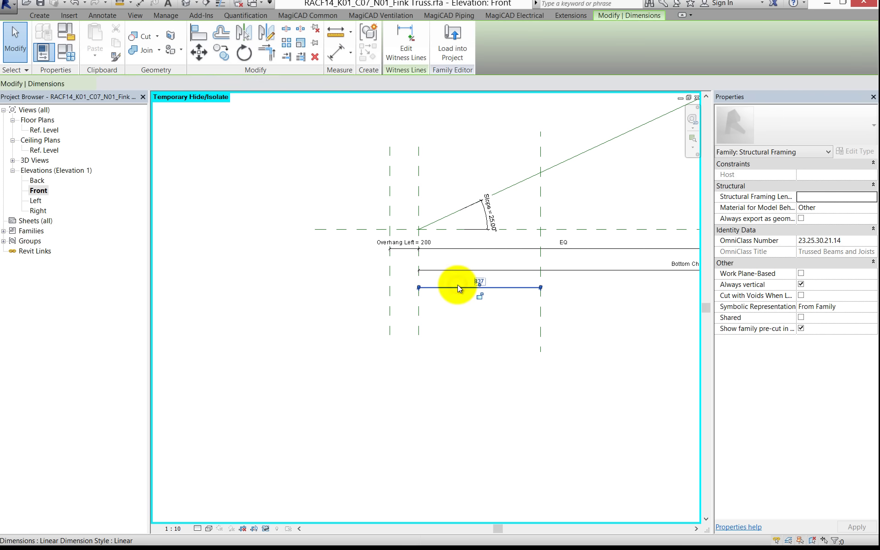
{"action": "left_click", "coordinate": [256, 86]}
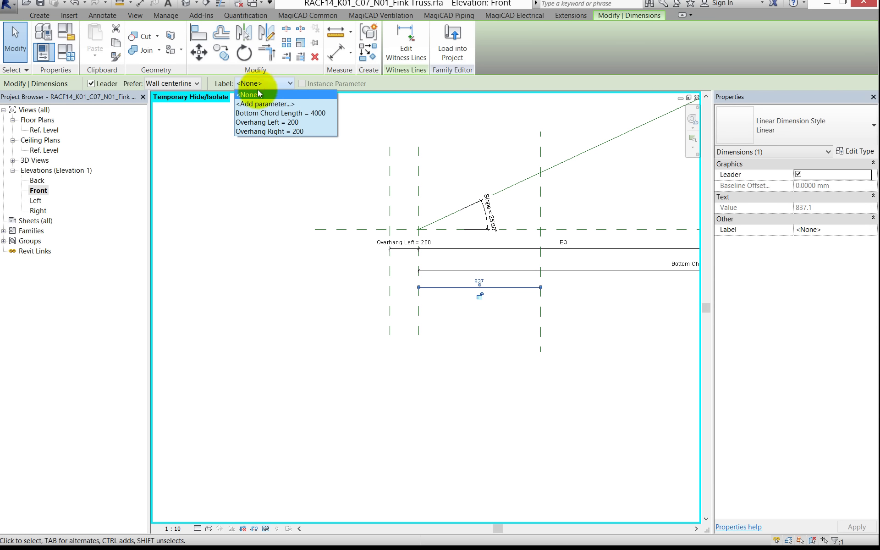
{"action": "left_click", "coordinate": [262, 105]}
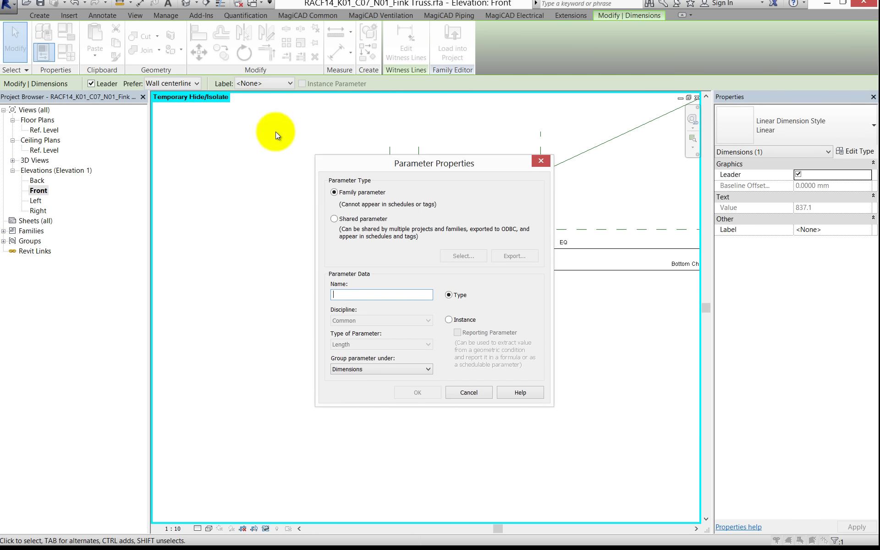
{"action": "mouse_move", "coordinate": [384, 163]}
{"action": "left_mouse_down"}
{"action": "mouse_move", "coordinate": [362, 119]}
{"action": "mouse_move", "coordinate": [379, 140]}
{"action": "left_mouse_up"}
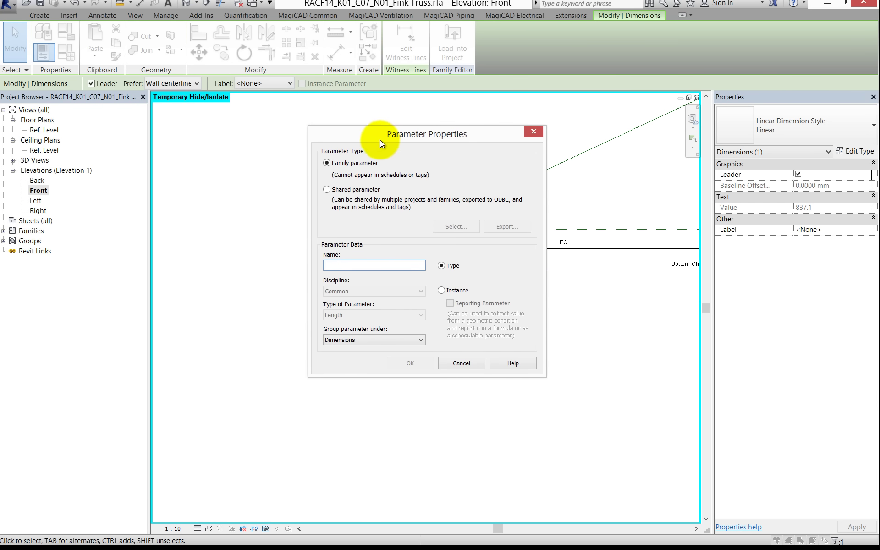
{"action": "type", "text": "1/4 "}
{"action": "type", "text": "Bott"}
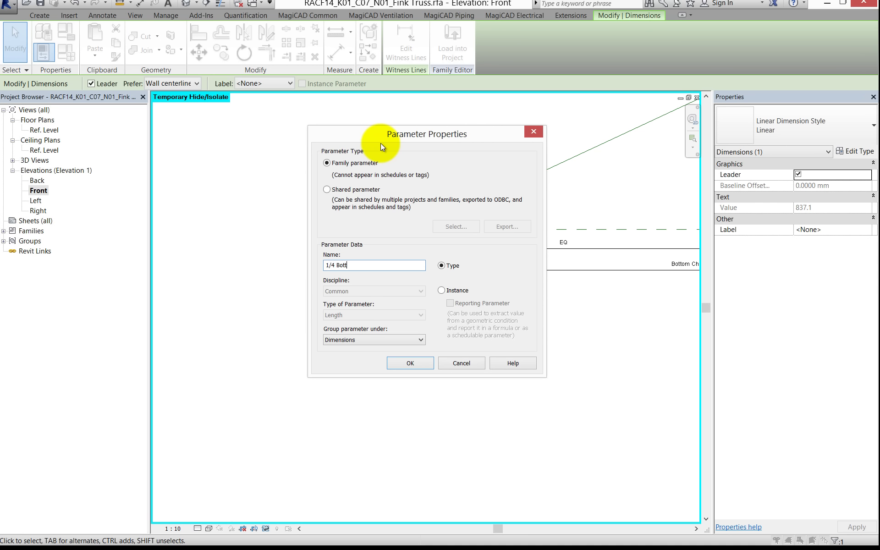
{"action": "type", "text": "m"}
{"action": "key", "text": "BackSpace"}
{"action": "type", "text": "om Chord"}
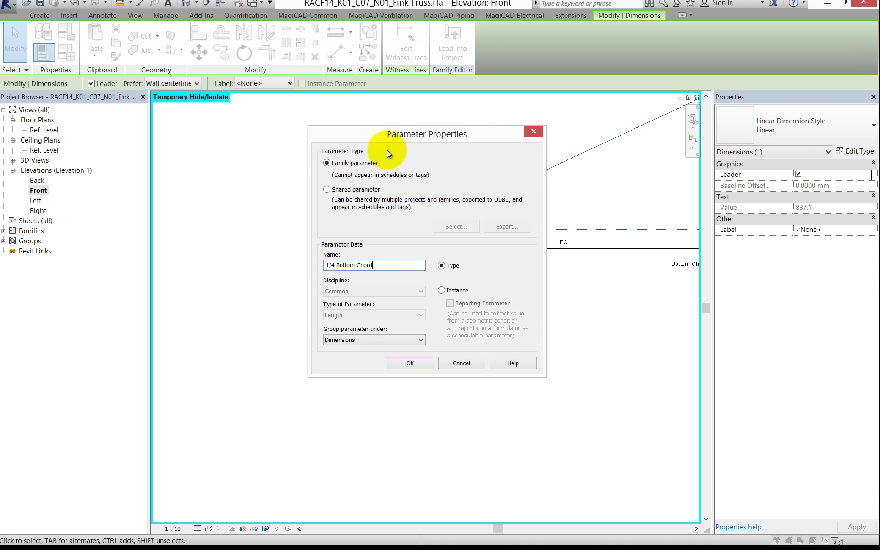
{"action": "left_click", "coordinate": [410, 363]}
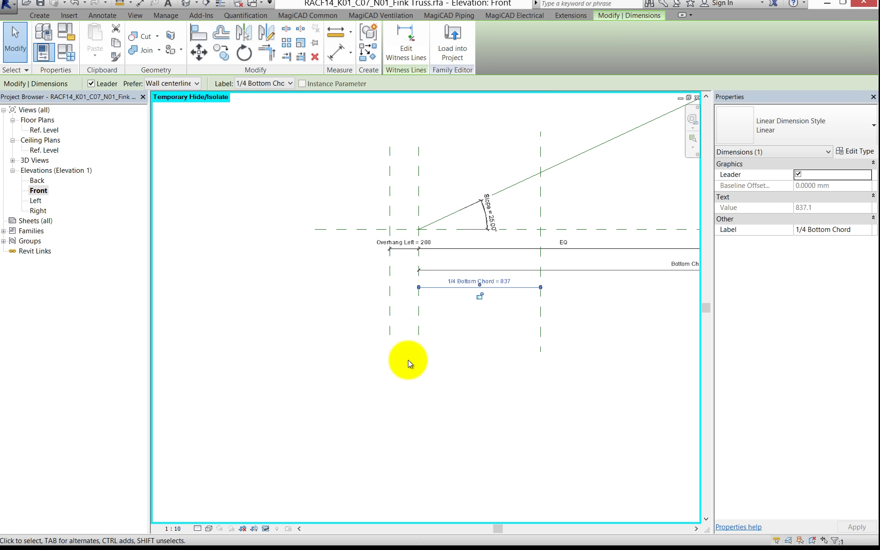
{"action": "left_click", "coordinate": [481, 297]}
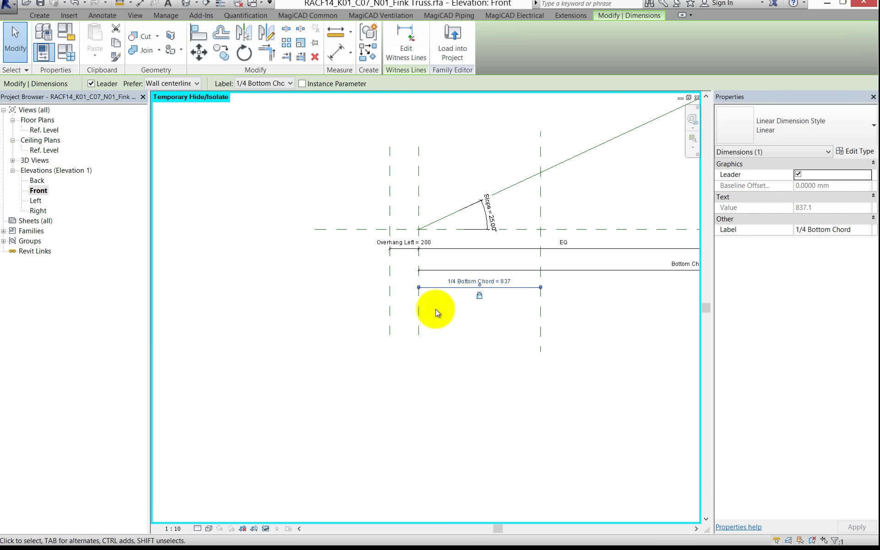
- Apply the 1/4 Bottom Chord label to the right 900 dimension
{"action": "scroll", "coordinate": [482, 293], "scroll_direction": "down", "scroll_amount": 2}
{"action": "middle_click_drag", "start_coordinate": [384, 269], "coordinate": [242, 228]}
{"action": "scroll", "coordinate": [449, 260], "scroll_direction": "down", "scroll_amount": 1}
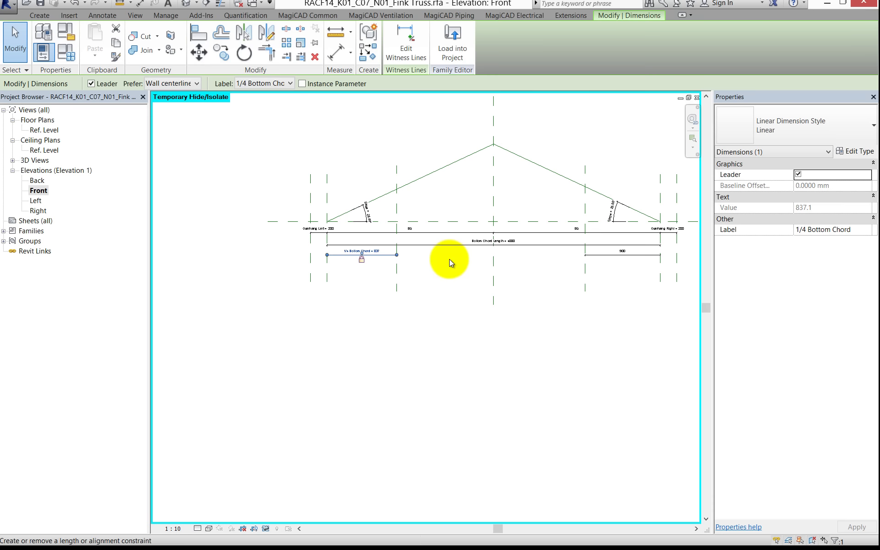
{"action": "left_click", "coordinate": [602, 256]}
{"action": "left_click", "coordinate": [271, 82]}
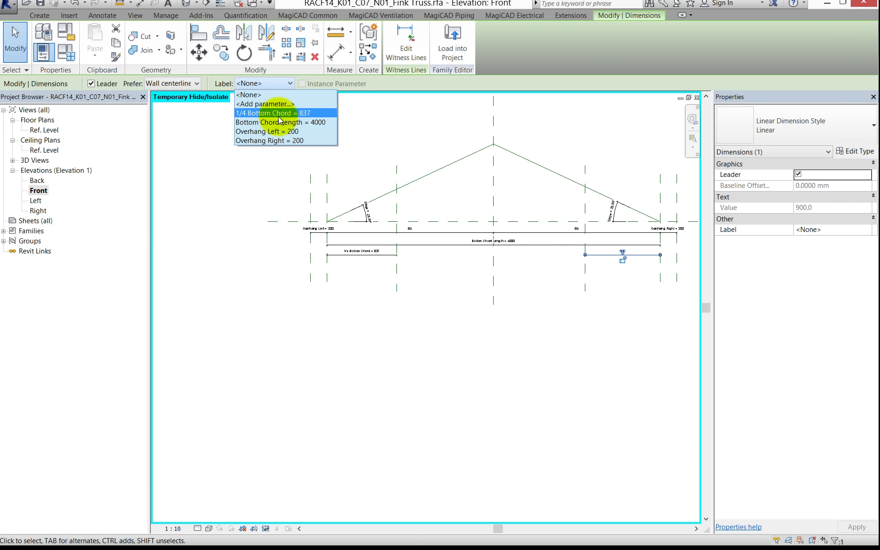
{"action": "left_click", "coordinate": [279, 114]}
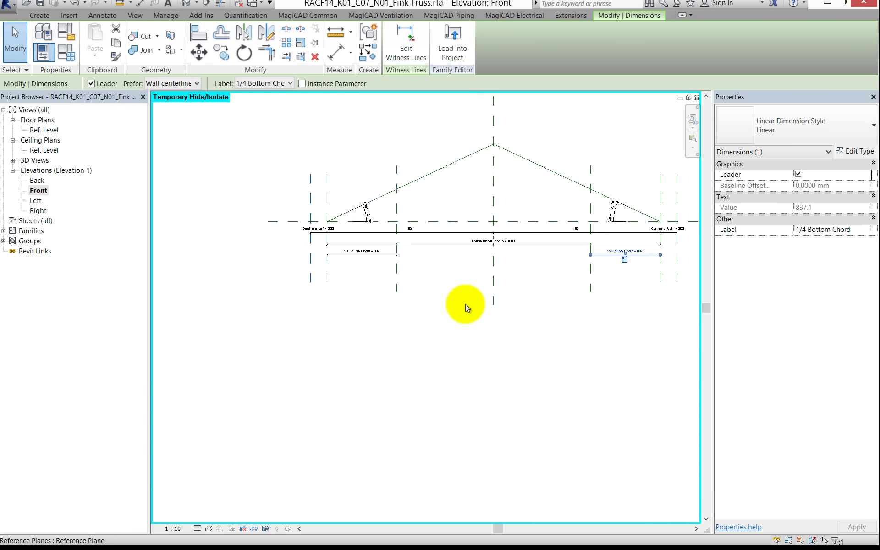
- In Family Types, remove the invalid formula typed into the 1/4 Bottom Chord value cell
{"action": "scroll", "coordinate": [328, 266], "scroll_direction": "up", "scroll_amount": 3}
{"action": "left_click", "coordinate": [344, 234]}
{"action": "middle_click_drag", "start_coordinate": [353, 251], "coordinate": [373, 290]}
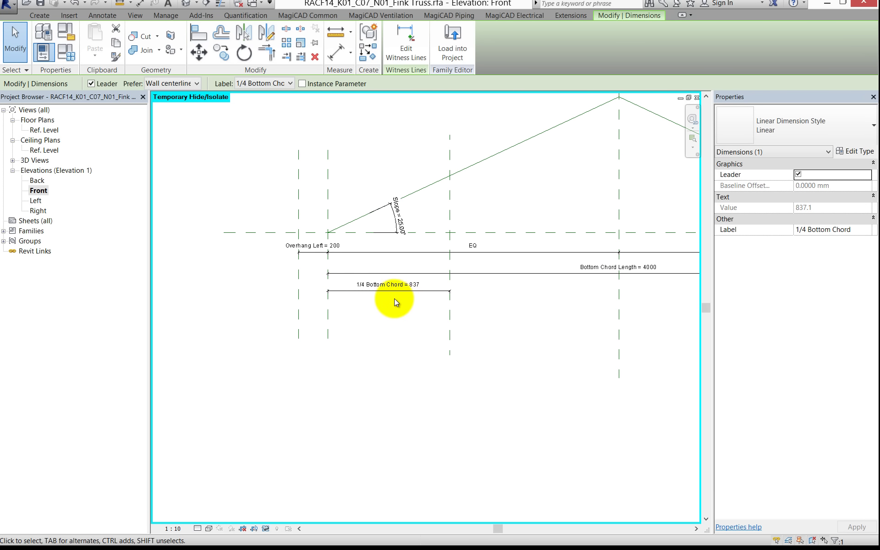
{"action": "left_click", "coordinate": [66, 55]}
{"action": "left_click_drag", "start_coordinate": [694, 80], "coordinate": [433, 65]}
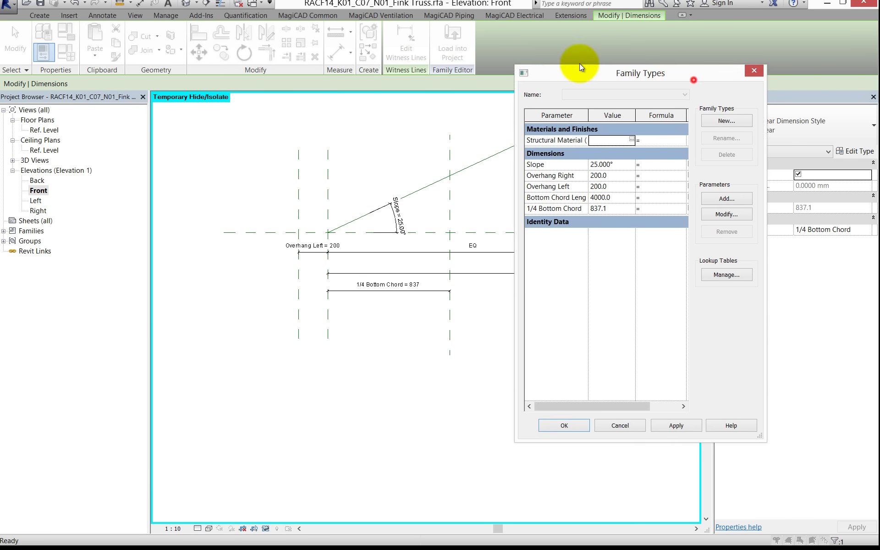
{"action": "left_click_drag", "start_coordinate": [547, 435], "coordinate": [694, 454]}
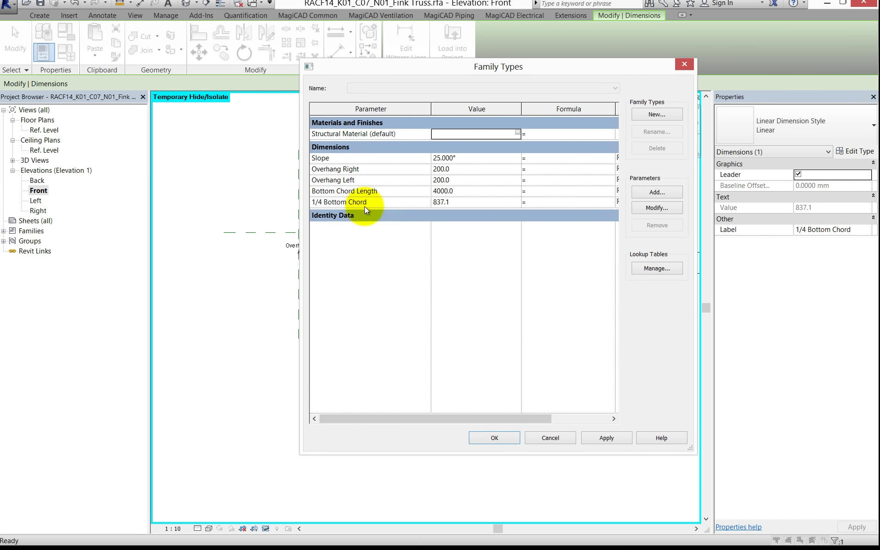
{"action": "left_click", "coordinate": [452, 205]}
{"action": "type", "text": "Bottom Chord Length / 4"}
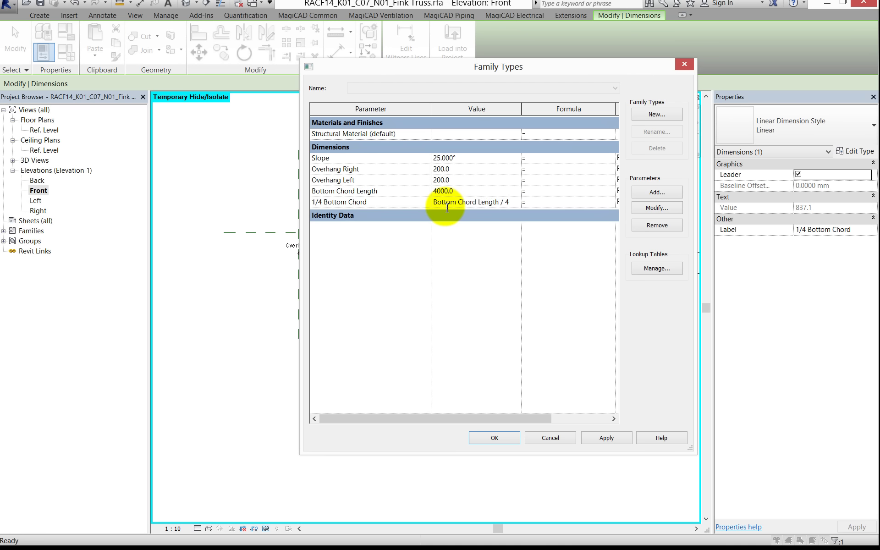
{"action": "key", "text": "Return"}
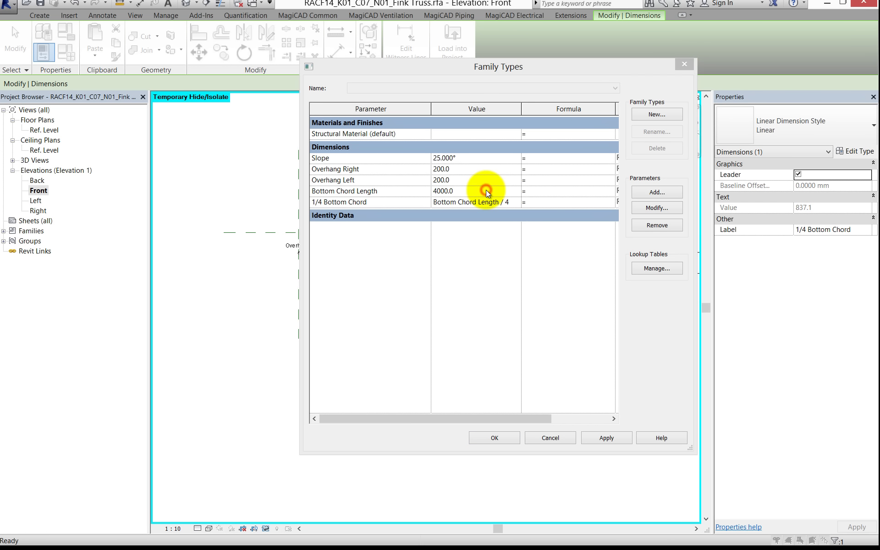
{"action": "left_click", "coordinate": [508, 275]}
{"action": "left_click_drag", "start_coordinate": [509, 204], "coordinate": [414, 208]}
{"action": "key", "text": "ctrl+c"}
{"action": "key", "text": "BackSpace"}
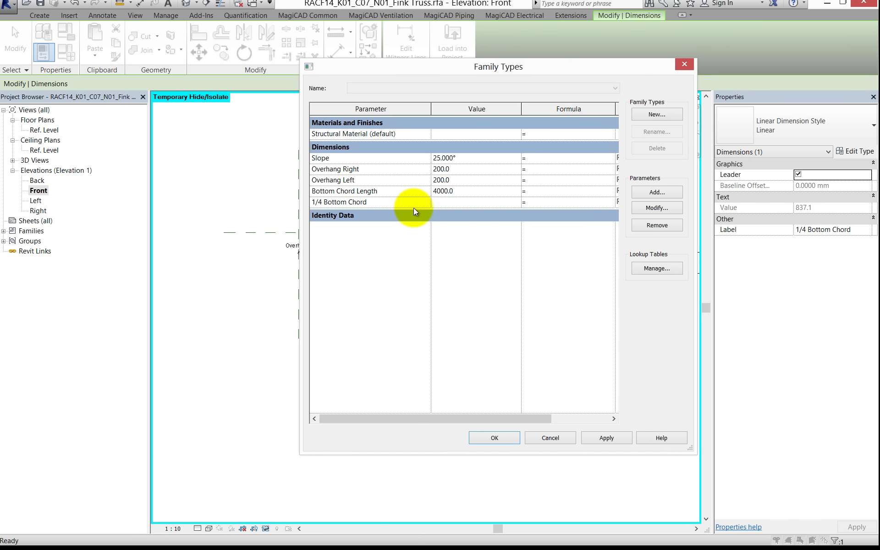
{"action": "key", "text": "Escape"}
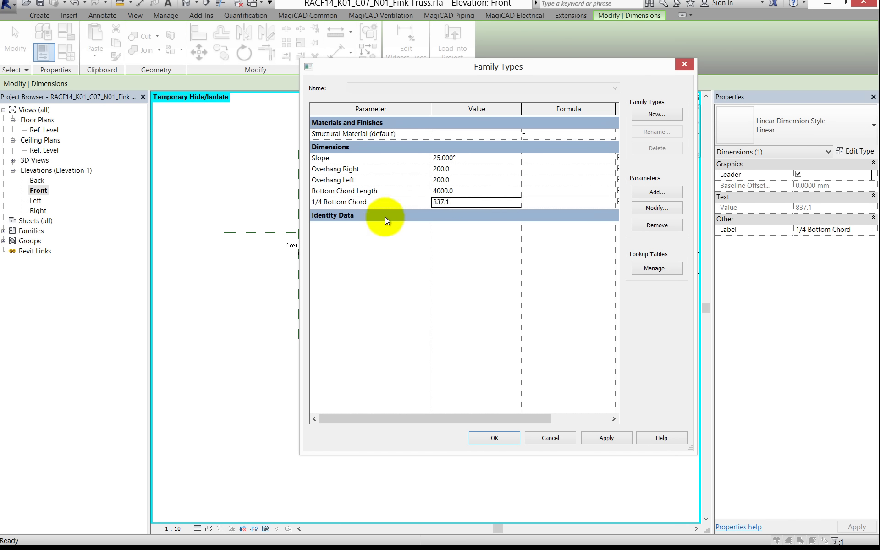
- Set the 1/4 Bottom Chord formula to 'Bottom Chord Length / 4', giving 1000
{"action": "left_click", "coordinate": [550, 199]}
{"action": "key", "text": "ctrl+v"}
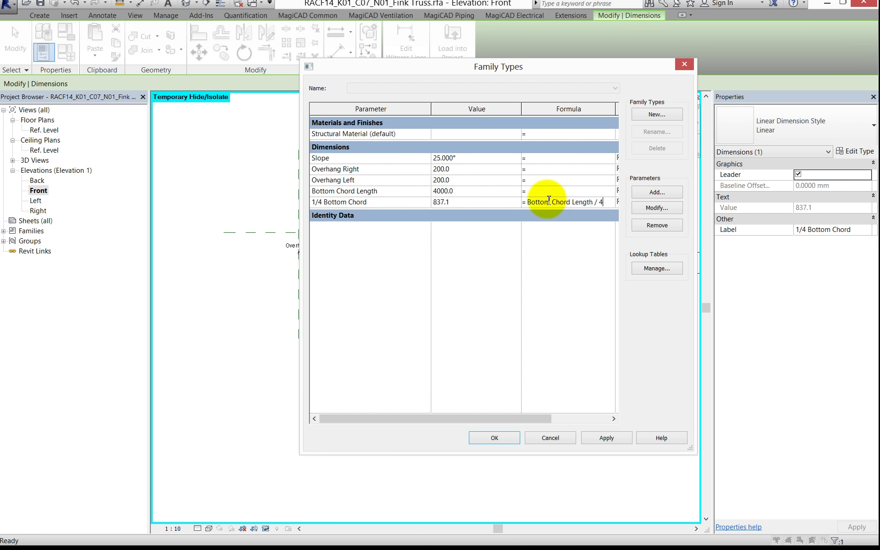
{"action": "left_click", "coordinate": [486, 192]}
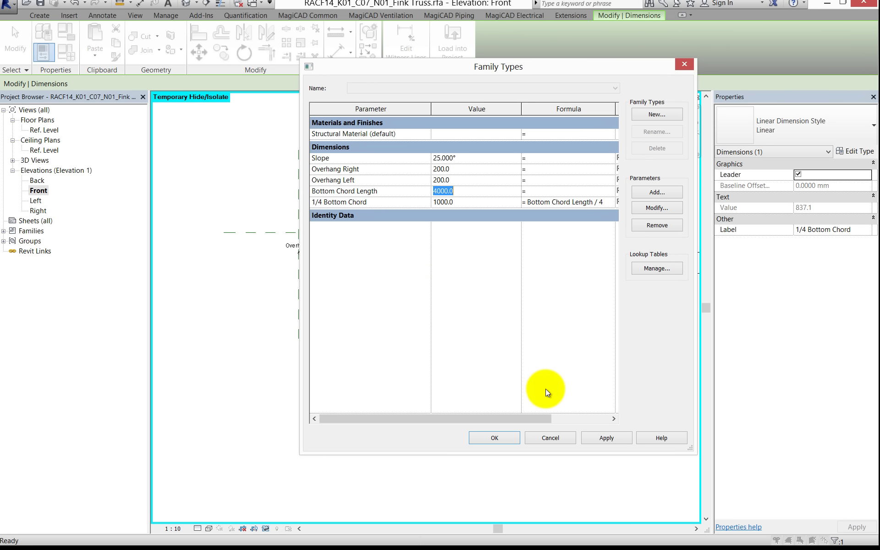
{"action": "left_click", "coordinate": [488, 437]}
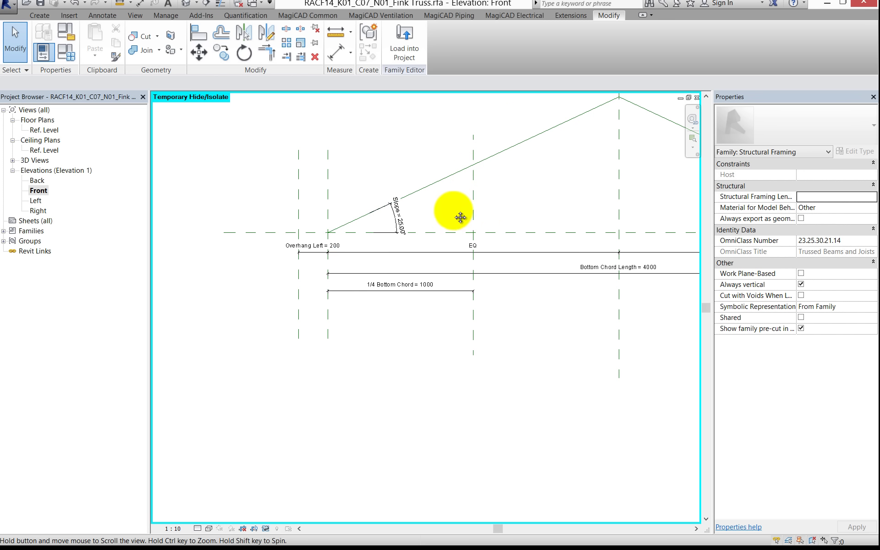
- Pan and zoom out to show the whole truss with both 1000 dimensions
{"action": "middle_click_drag", "start_coordinate": [481, 208], "coordinate": [425, 215]}
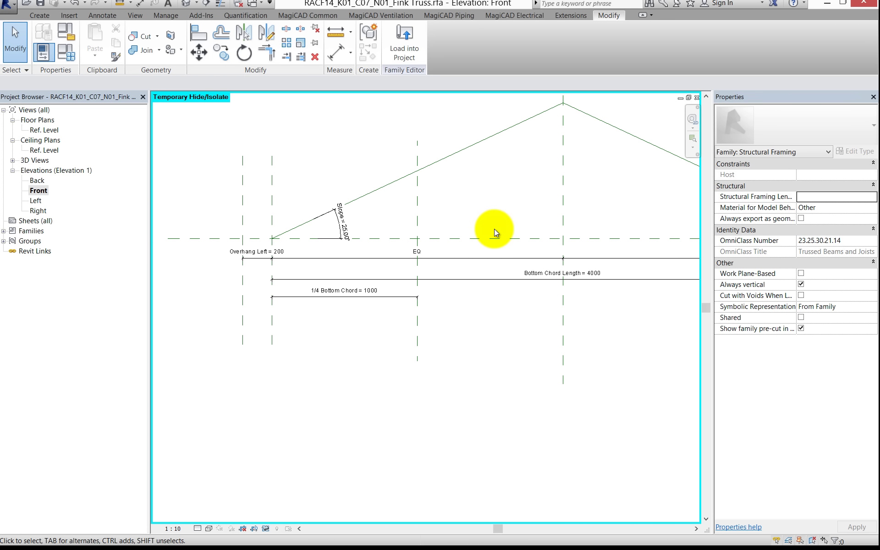
{"action": "scroll", "coordinate": [479, 234], "scroll_direction": "down", "scroll_amount": 1}
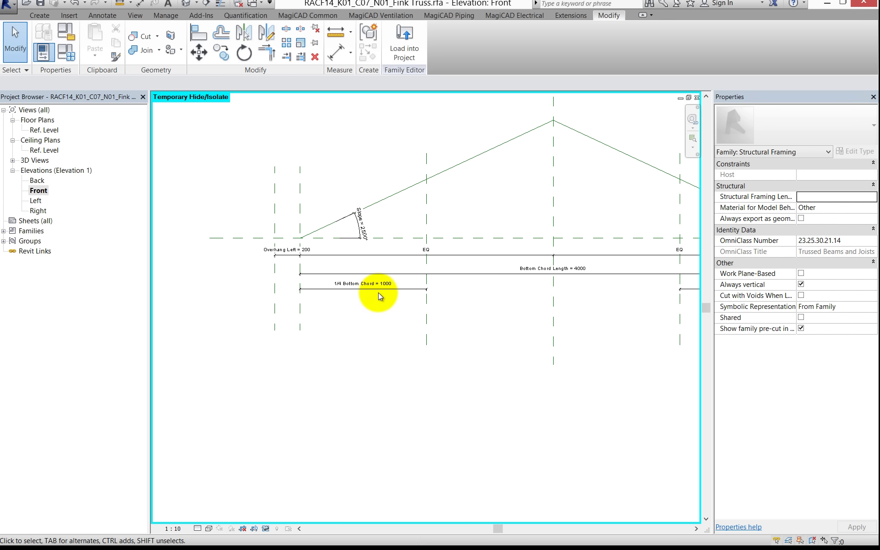
{"action": "middle_click_drag", "start_coordinate": [464, 274], "coordinate": [403, 293]}
{"action": "scroll", "coordinate": [399, 266], "scroll_direction": "down", "scroll_amount": 2}
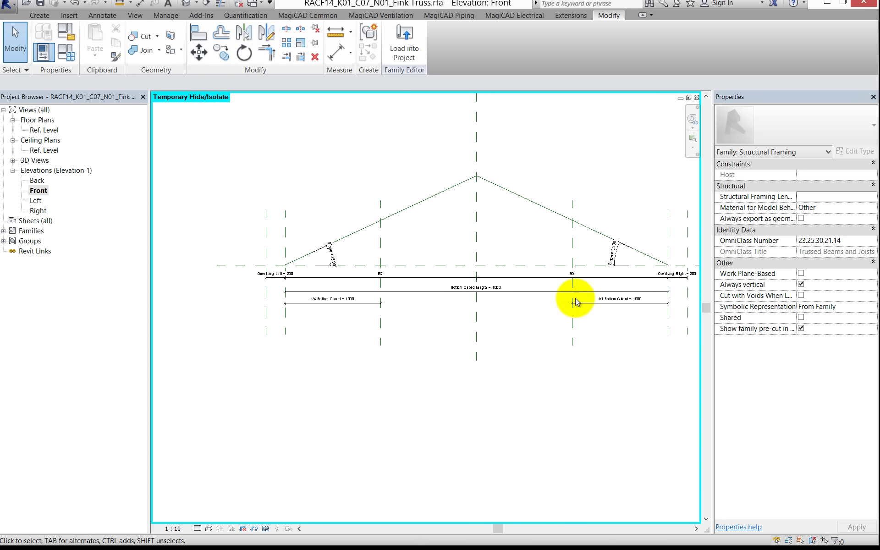
{"action": "scroll", "coordinate": [384, 206], "scroll_direction": "up", "scroll_amount": 1}
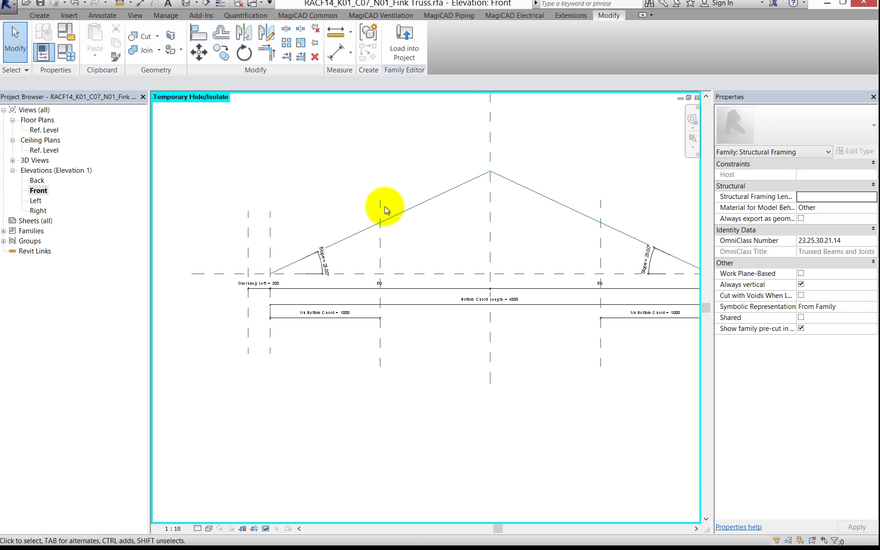
- Draw two vertical reference planes either side of the apex, the right one 600 from centre
{"action": "key", "text": "r"}
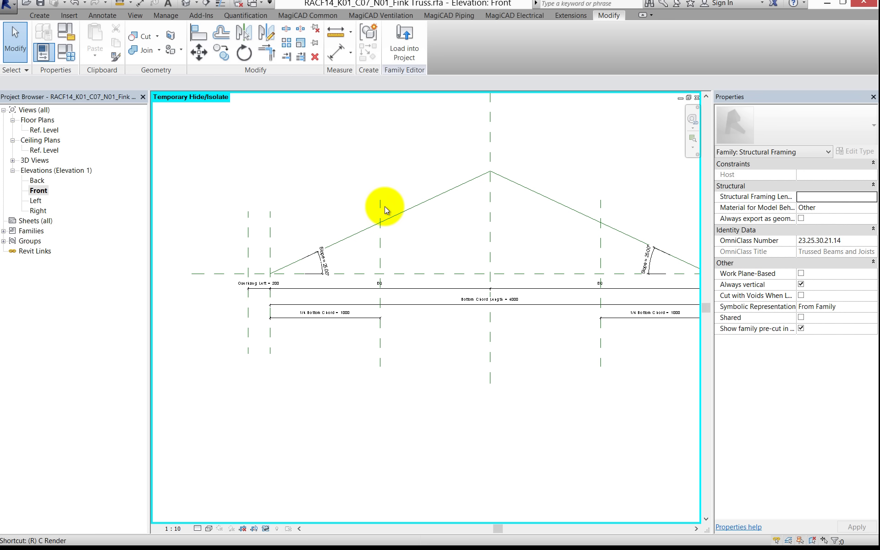
{"action": "key", "text": "p"}
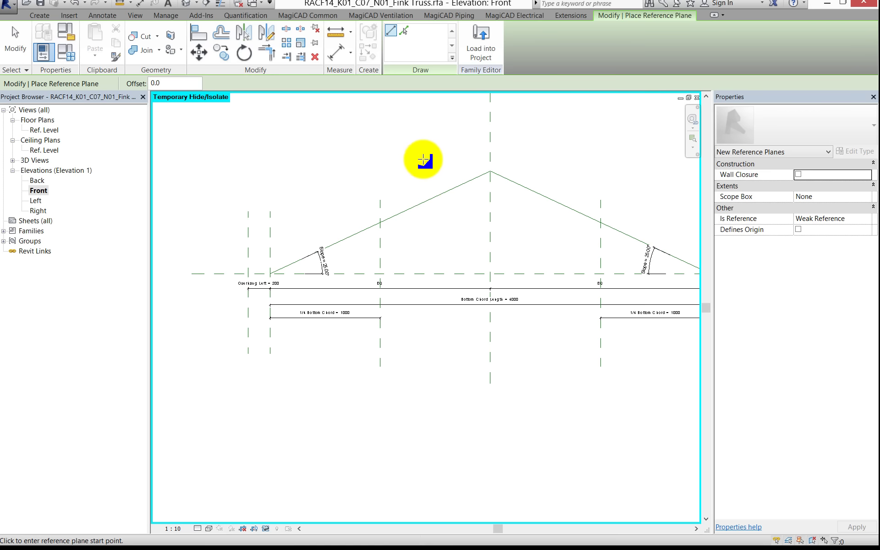
{"action": "left_click", "coordinate": [422, 160]}
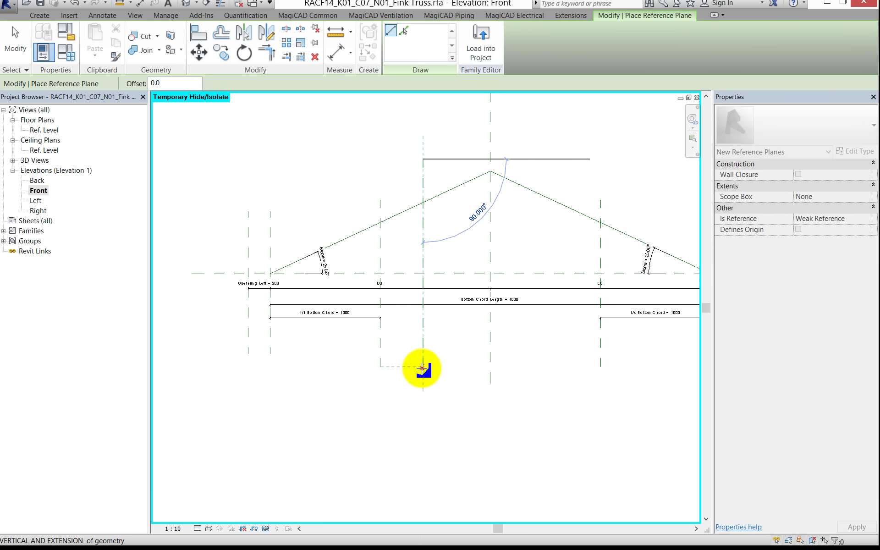
{"action": "left_click", "coordinate": [422, 368]}
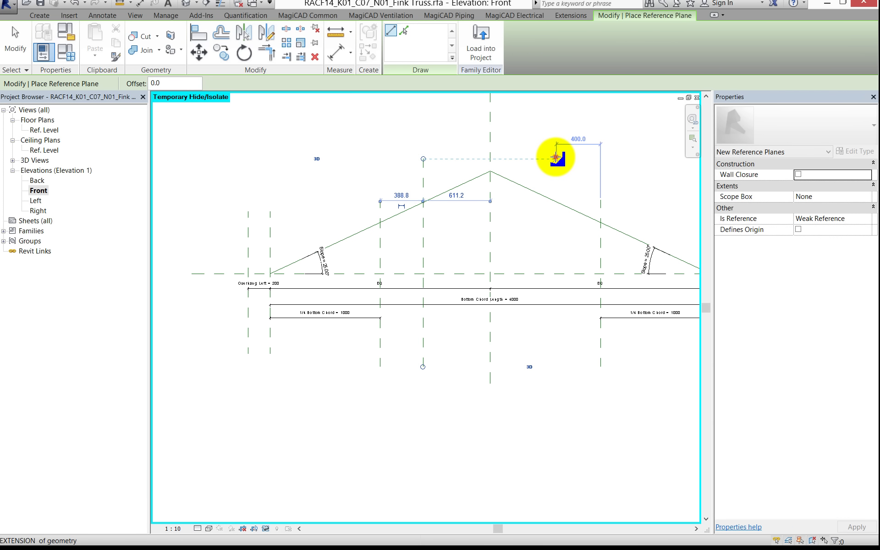
{"action": "left_click", "coordinate": [556, 157]}
{"action": "left_click", "coordinate": [554, 365]}
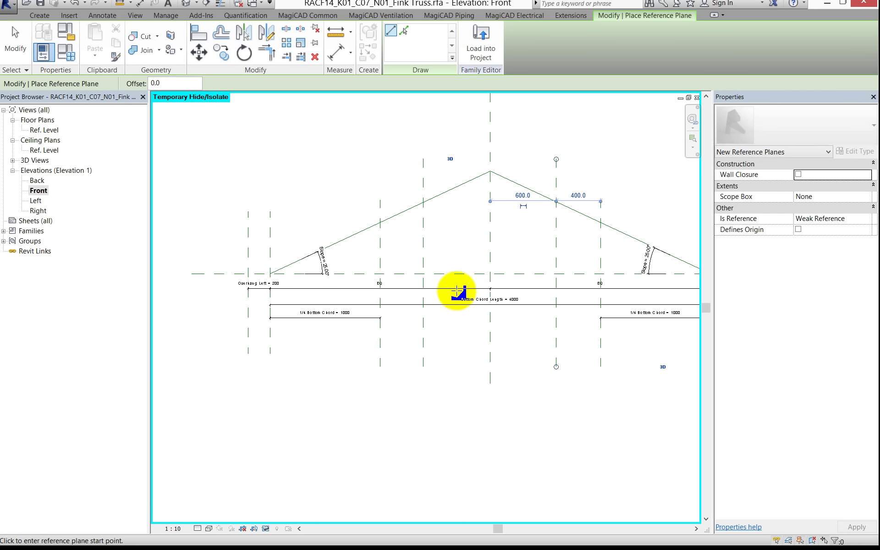
{"action": "key", "text": "Escape"}
{"action": "key", "text": "Escape"}
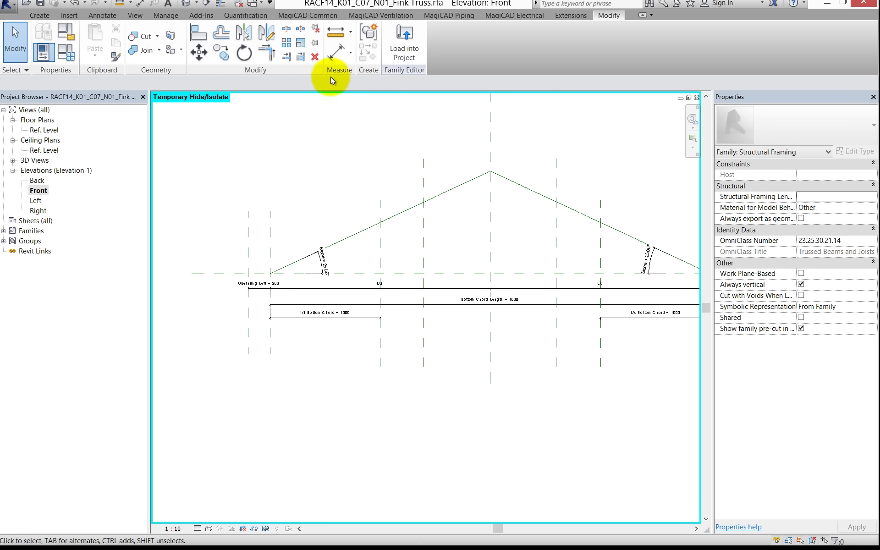
- Dimension the bottom chord's left end, the two new planes and right end in one string
{"action": "left_click", "coordinate": [333, 54]}
{"action": "left_click", "coordinate": [270, 330]}
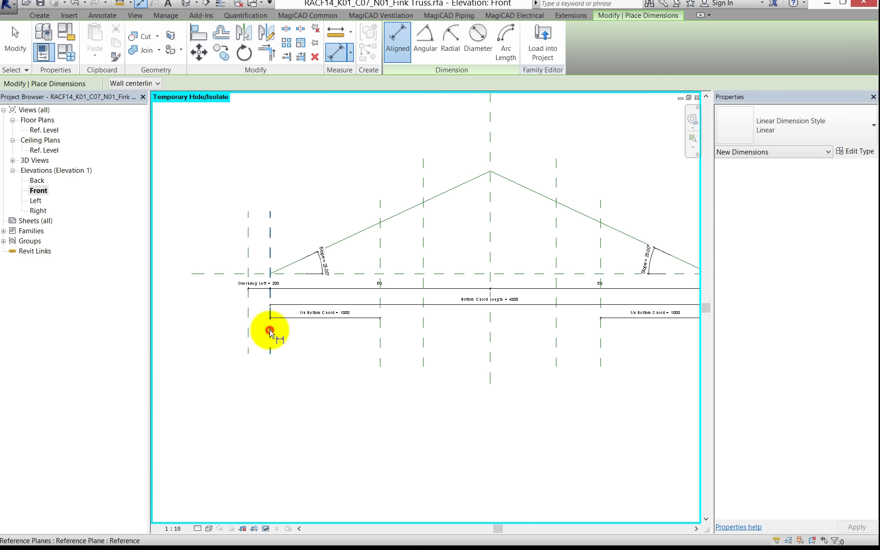
{"action": "left_click", "coordinate": [423, 335]}
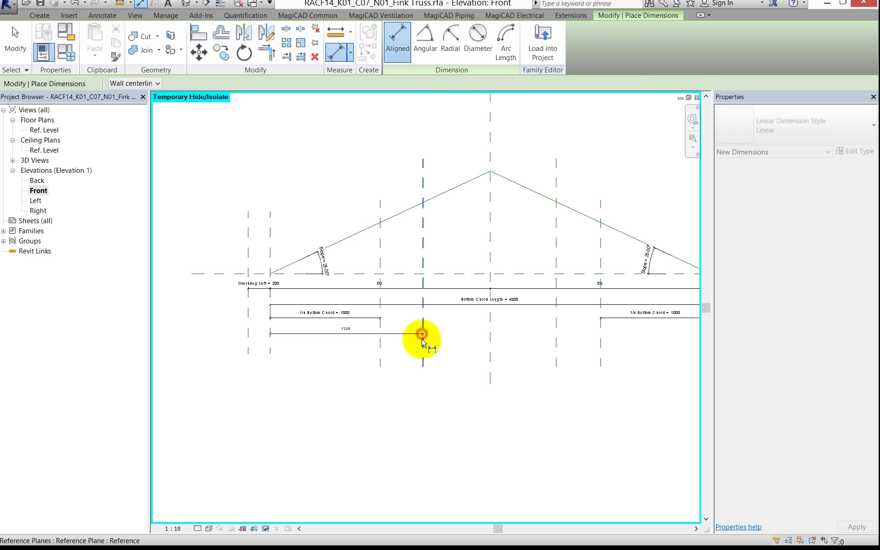
{"action": "left_click", "coordinate": [556, 336]}
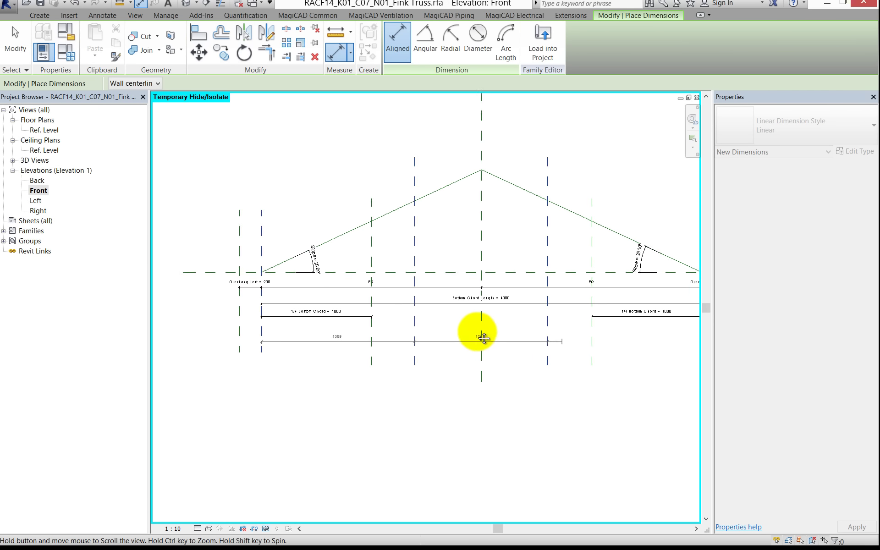
{"action": "middle_click_drag", "start_coordinate": [481, 338], "coordinate": [386, 326]}
{"action": "left_click", "coordinate": [614, 322]}
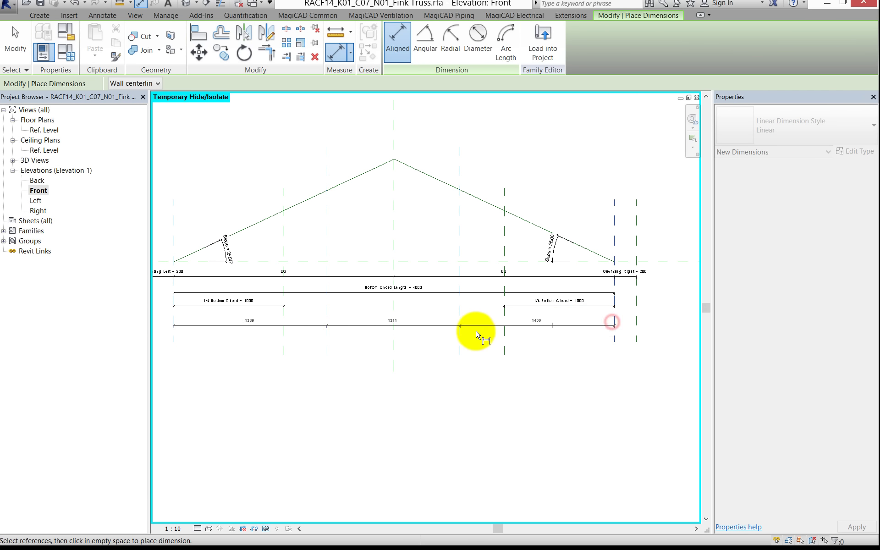
{"action": "left_click", "coordinate": [418, 324]}
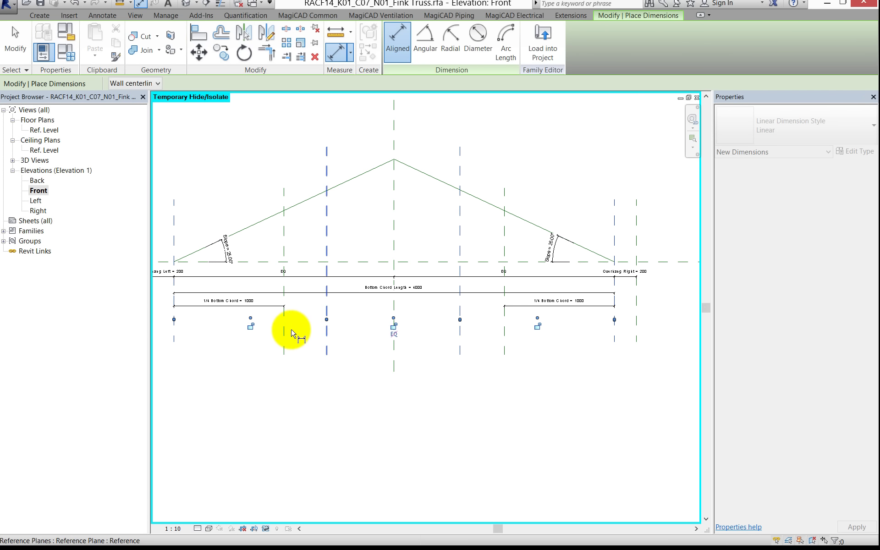
- Make the dimension string's segments equal (EQ)
{"action": "scroll", "coordinate": [292, 329], "scroll_direction": "up", "scroll_amount": 2}
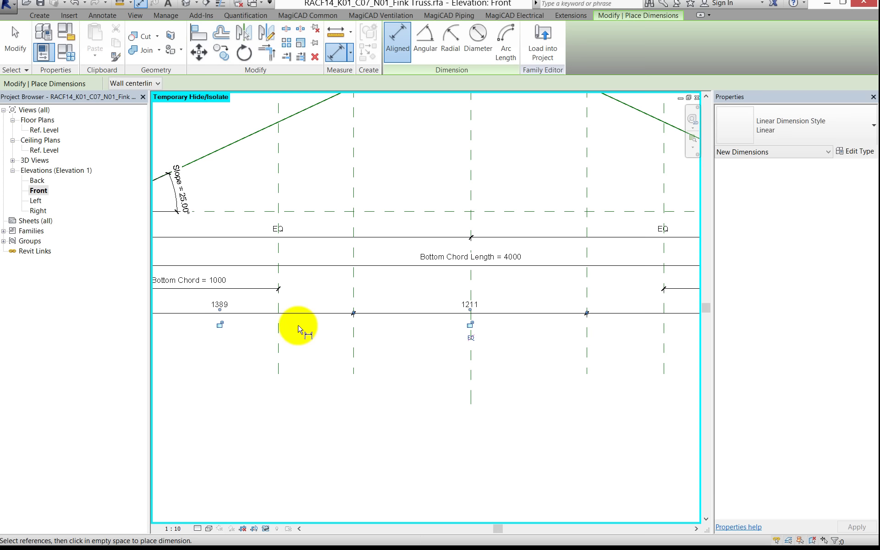
{"action": "left_click", "coordinate": [470, 337]}
{"action": "scroll", "coordinate": [392, 326], "scroll_direction": "down", "scroll_amount": 2}
{"action": "scroll", "coordinate": [419, 319], "scroll_direction": "down", "scroll_amount": 1}
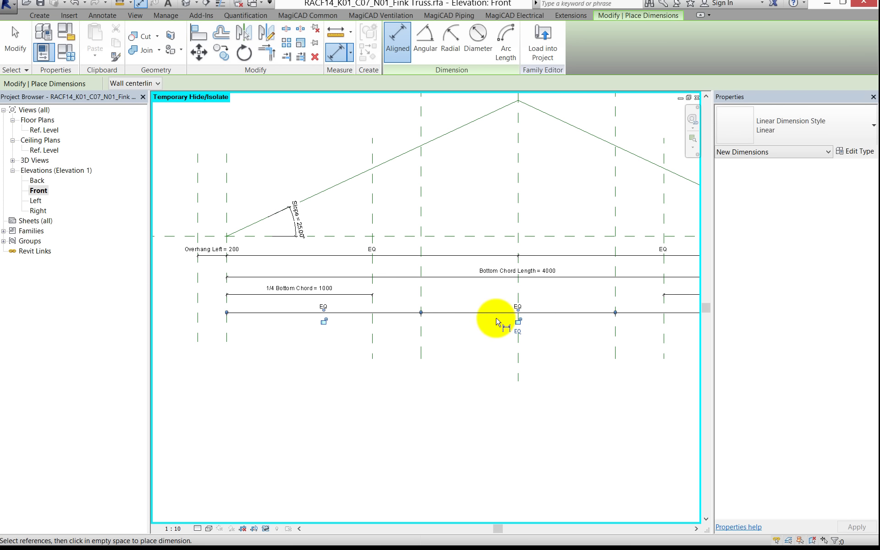
{"action": "key", "text": "Escape"}
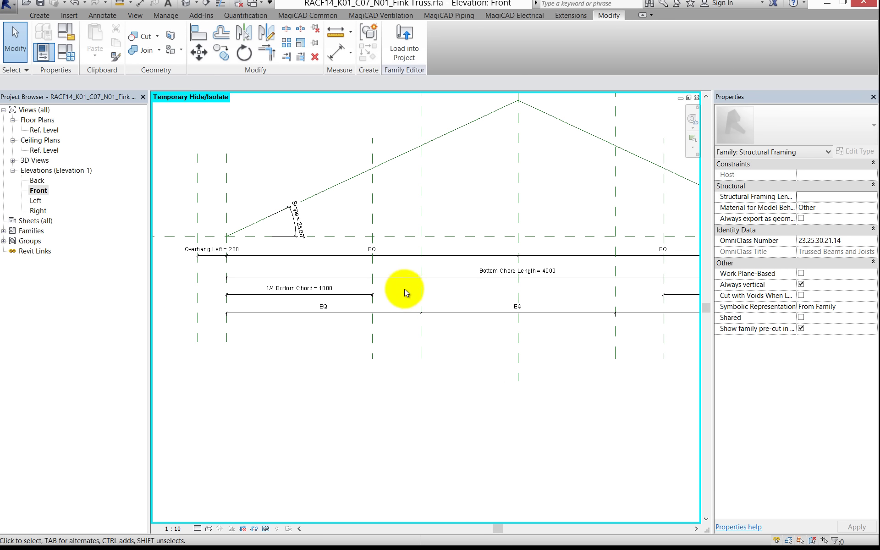
{"action": "scroll", "coordinate": [426, 288], "scroll_direction": "down", "scroll_amount": 1}
{"action": "scroll", "coordinate": [422, 298], "scroll_direction": "down", "scroll_amount": 1}
{"action": "scroll", "coordinate": [417, 299], "scroll_direction": "down", "scroll_amount": 1}
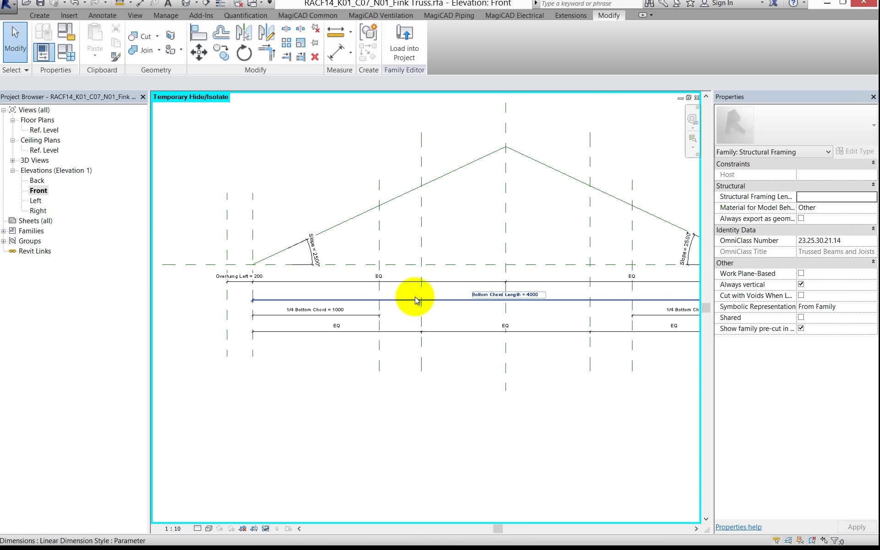
{"action": "scroll", "coordinate": [408, 291], "scroll_direction": "down", "scroll_amount": 1}
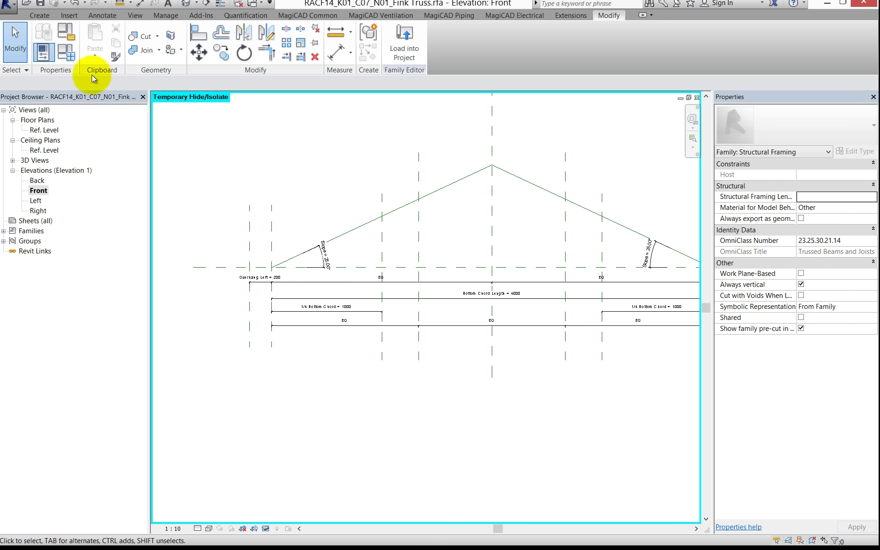
- Draw the left diagonal web reference line from the left rafter down to the bottom chord
{"action": "left_click", "coordinate": [37, 15]}
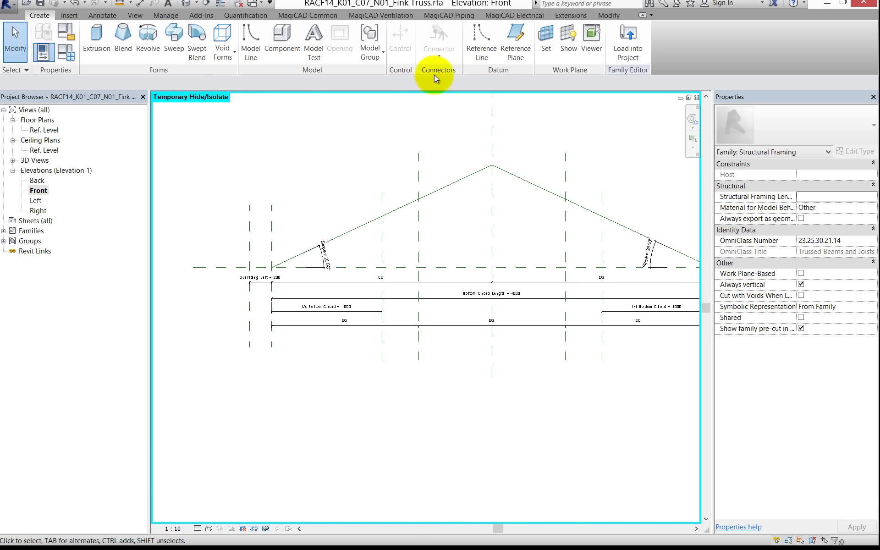
{"action": "left_click", "coordinate": [478, 41]}
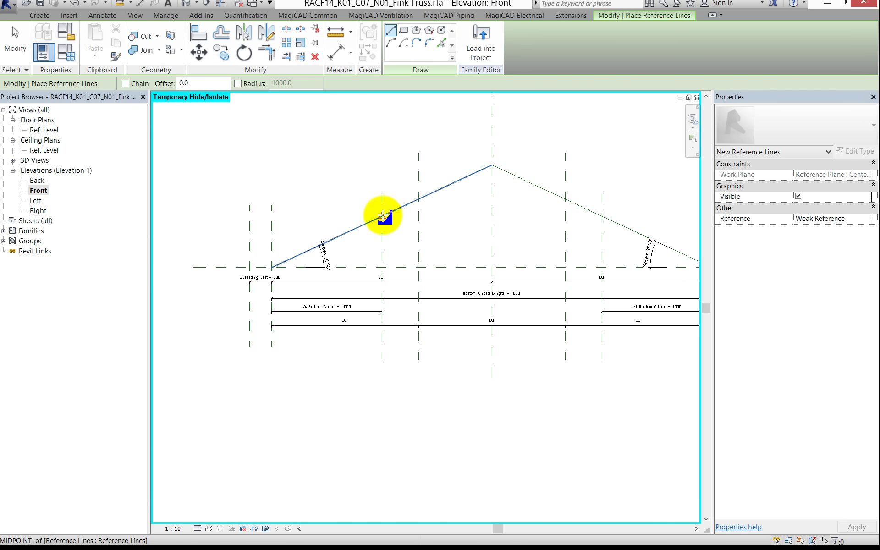
{"action": "scroll", "coordinate": [385, 216], "scroll_direction": "up", "scroll_amount": 2}
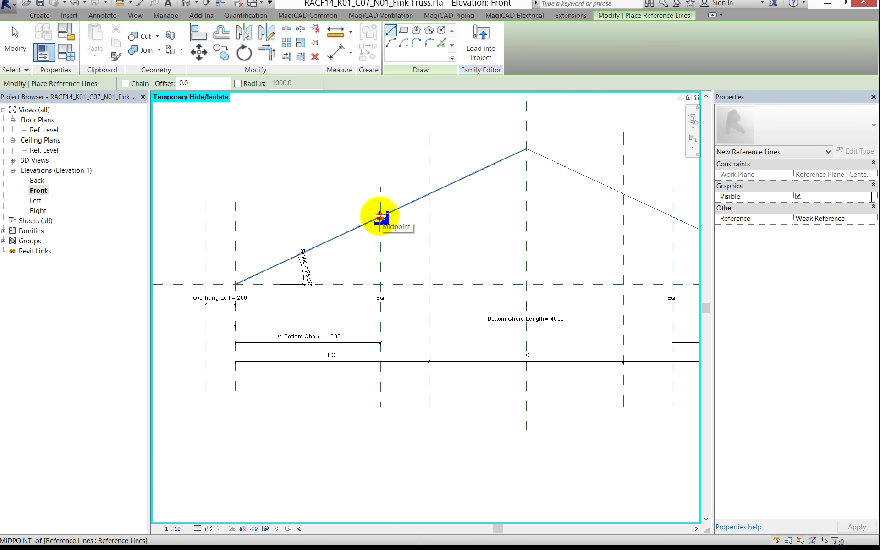
{"action": "left_click", "coordinate": [380, 216]}
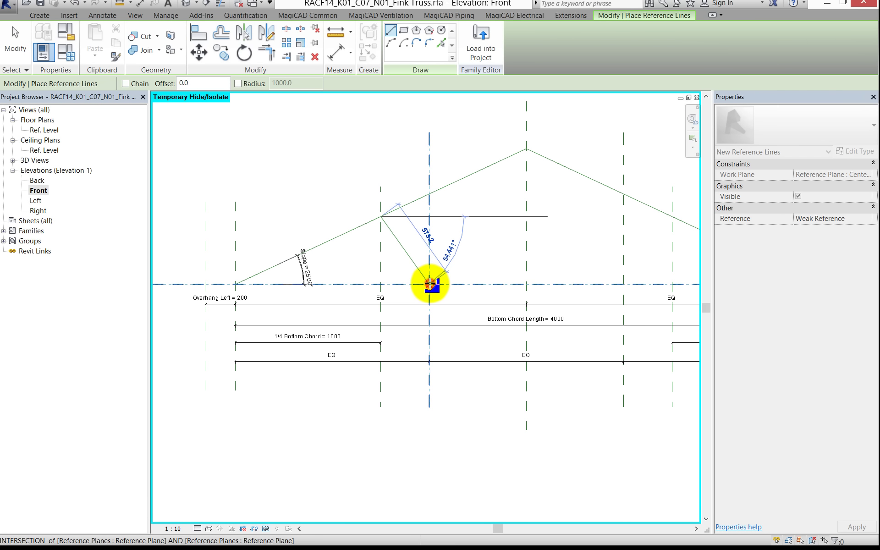
{"action": "left_click", "coordinate": [430, 285]}
{"action": "scroll", "coordinate": [442, 285], "scroll_direction": "up", "scroll_amount": 1}
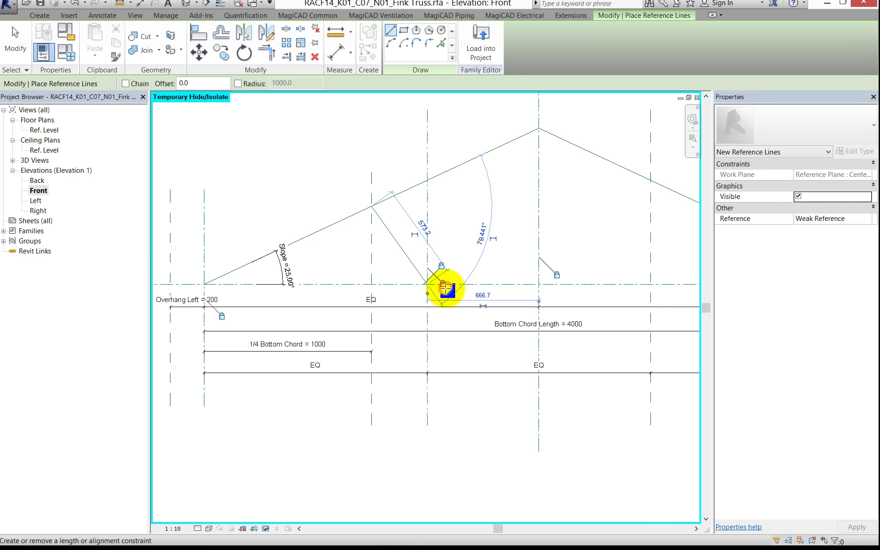
{"action": "scroll", "coordinate": [372, 209], "scroll_direction": "down", "scroll_amount": 1}
{"action": "left_click", "coordinate": [375, 206]}
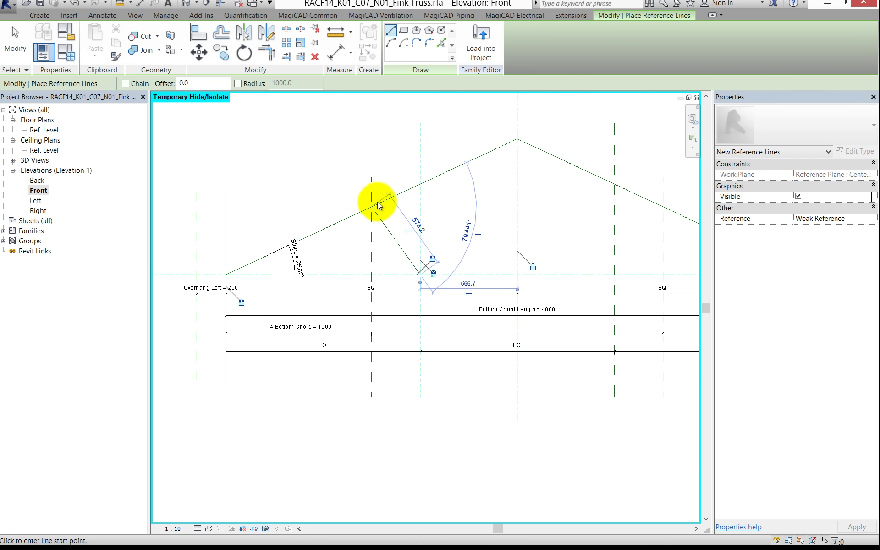
{"action": "key", "text": "Escape"}
{"action": "key", "text": "Escape"}
{"action": "scroll", "coordinate": [374, 206], "scroll_direction": "up", "scroll_amount": 2}
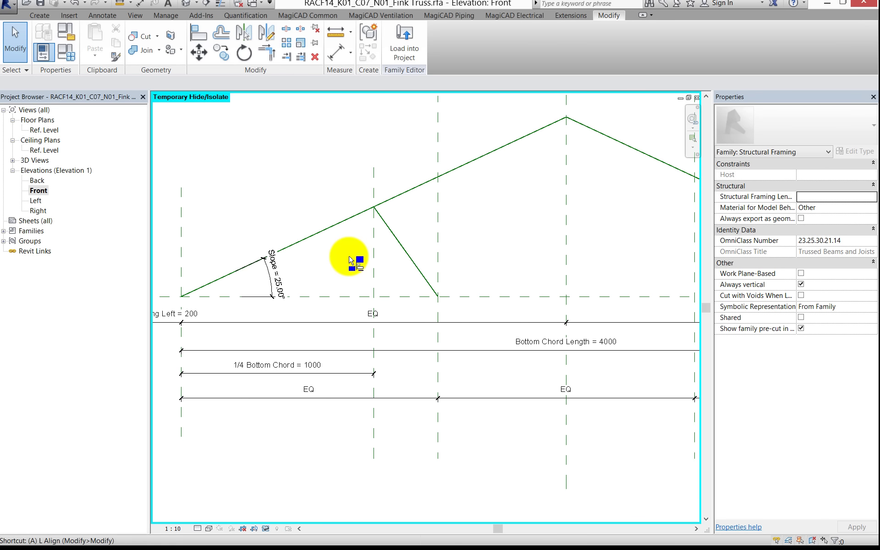
- Try aligning and locking the web's top end to the quarter-point plane, cancelling the overconstraint error
{"action": "key", "text": "a"}
{"action": "key", "text": "l"}
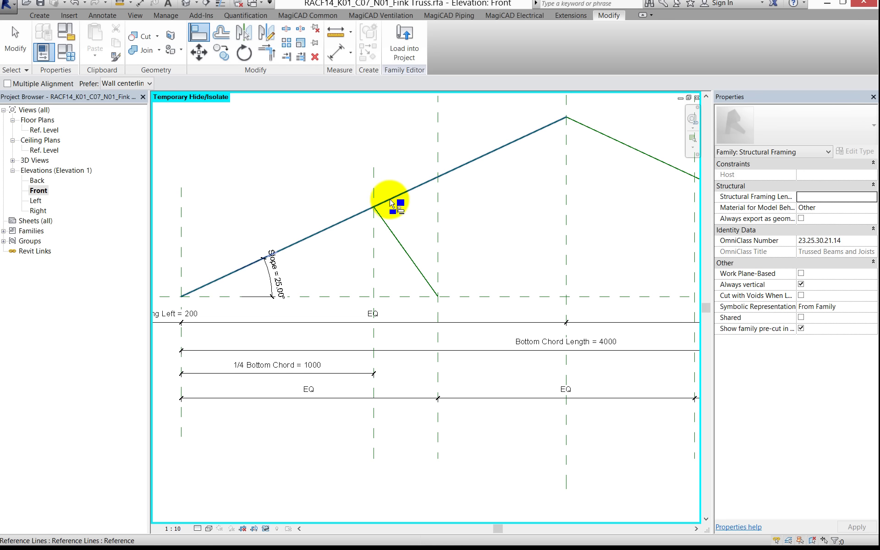
{"action": "scroll", "coordinate": [374, 208], "scroll_direction": "up", "scroll_amount": 1}
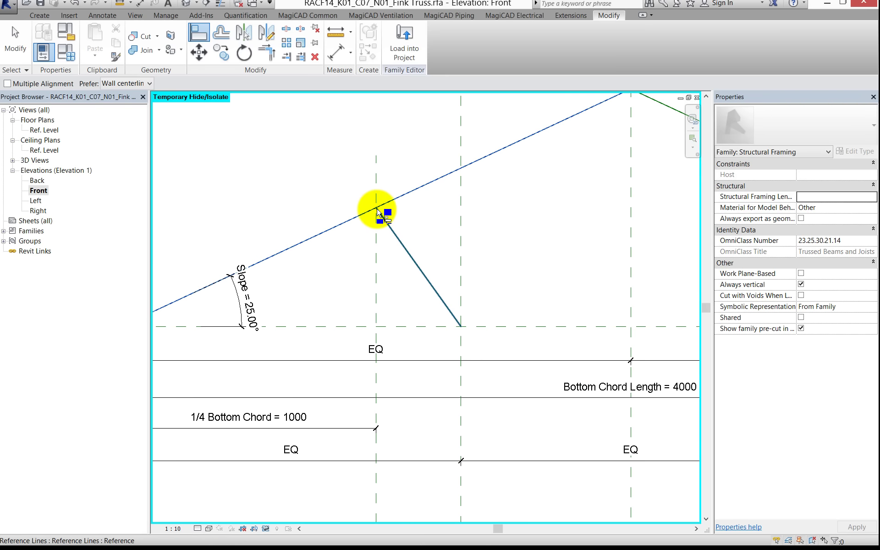
{"action": "key", "text": "Tab"}
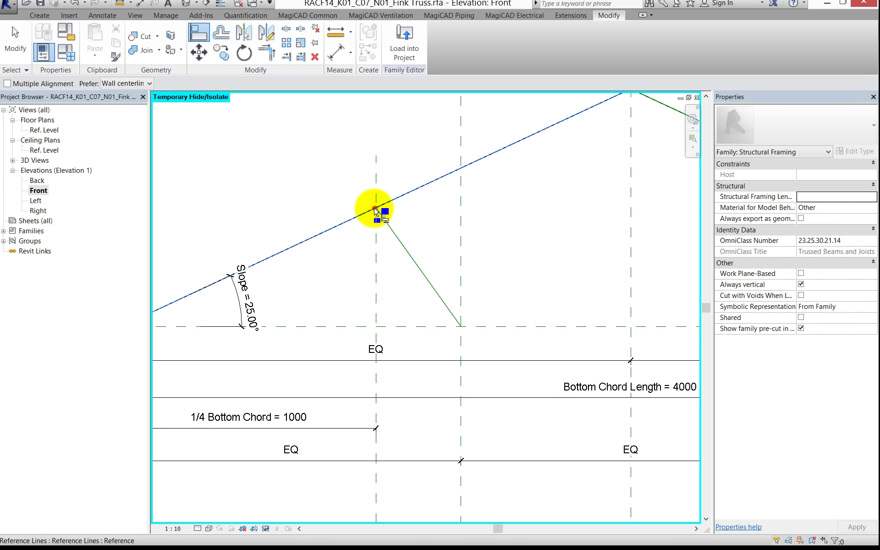
{"action": "left_click", "coordinate": [375, 208]}
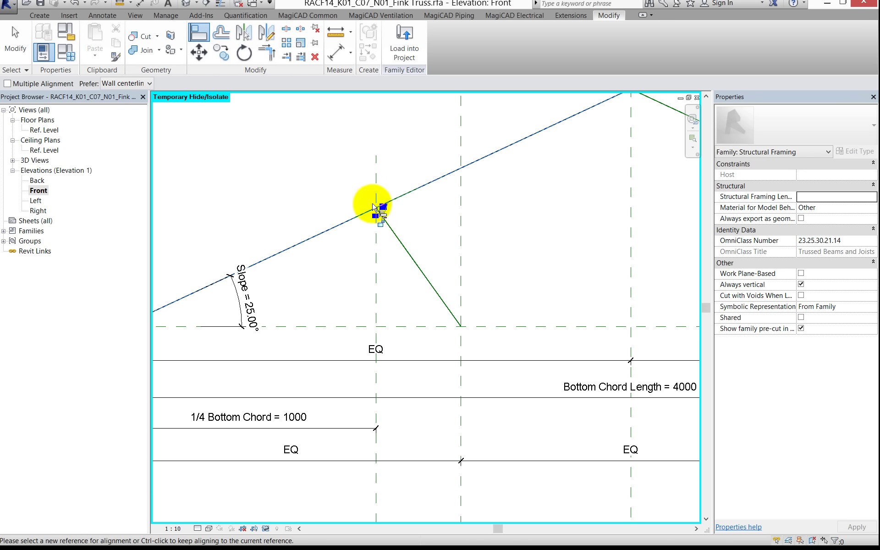
{"action": "left_click", "coordinate": [385, 213]}
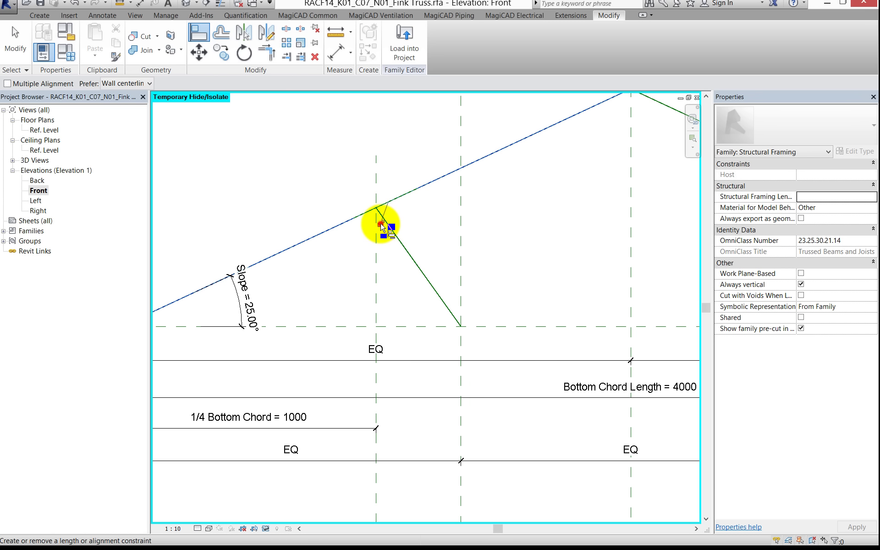
{"action": "left_click", "coordinate": [381, 226]}
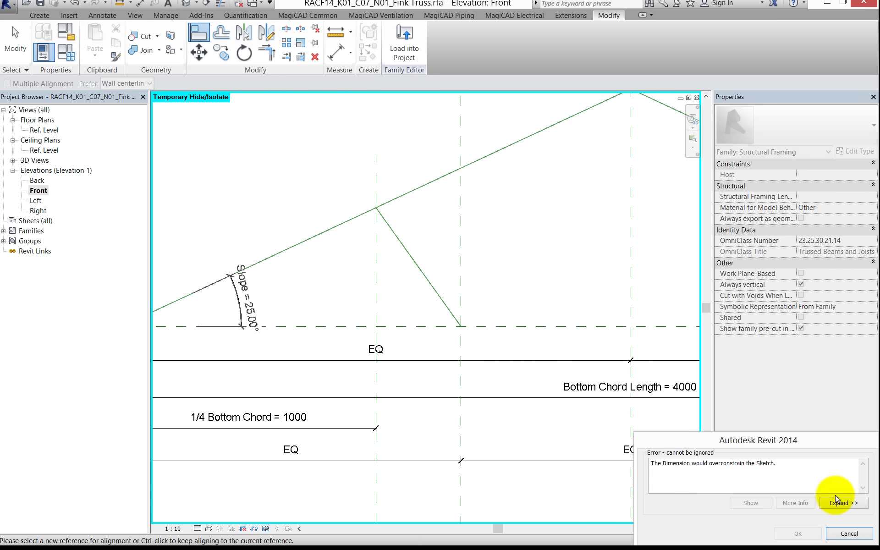
{"action": "left_click", "coordinate": [846, 533]}
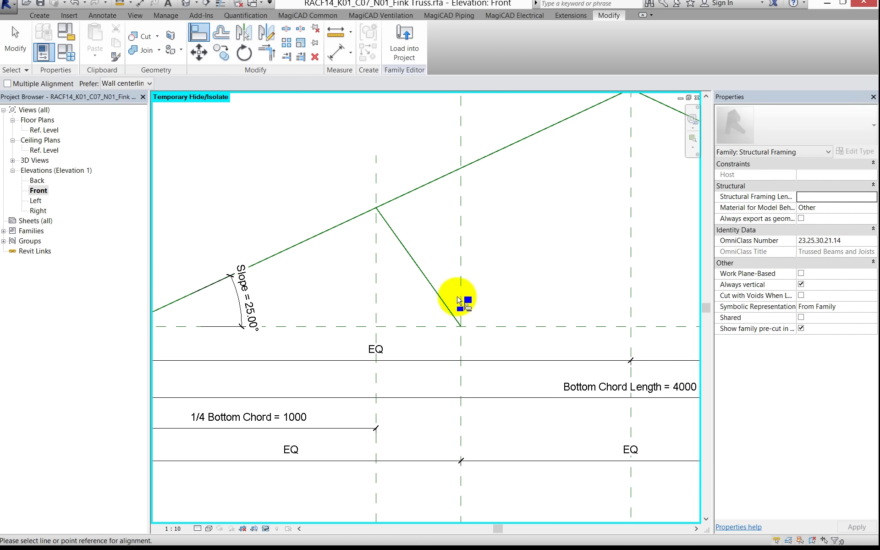
{"action": "scroll", "coordinate": [415, 280], "scroll_direction": "down", "scroll_amount": 1}
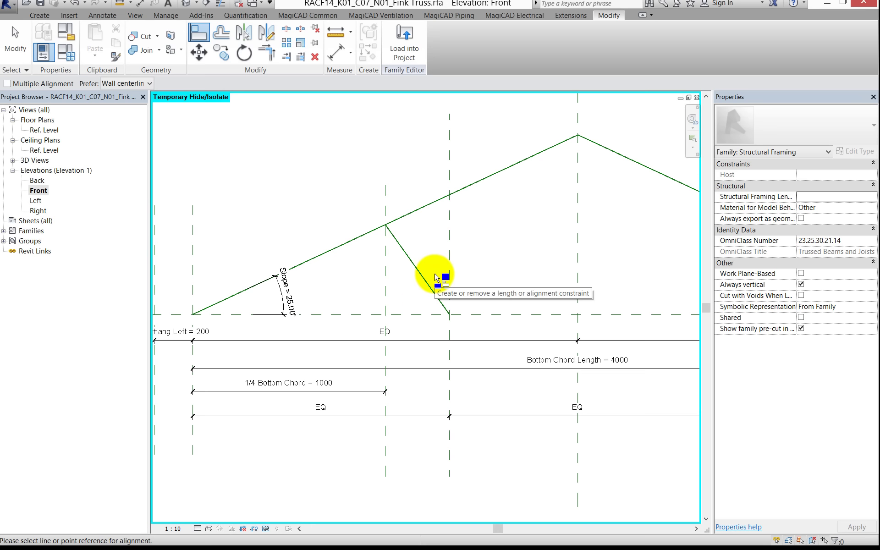
{"action": "left_click", "coordinate": [37, 15]}
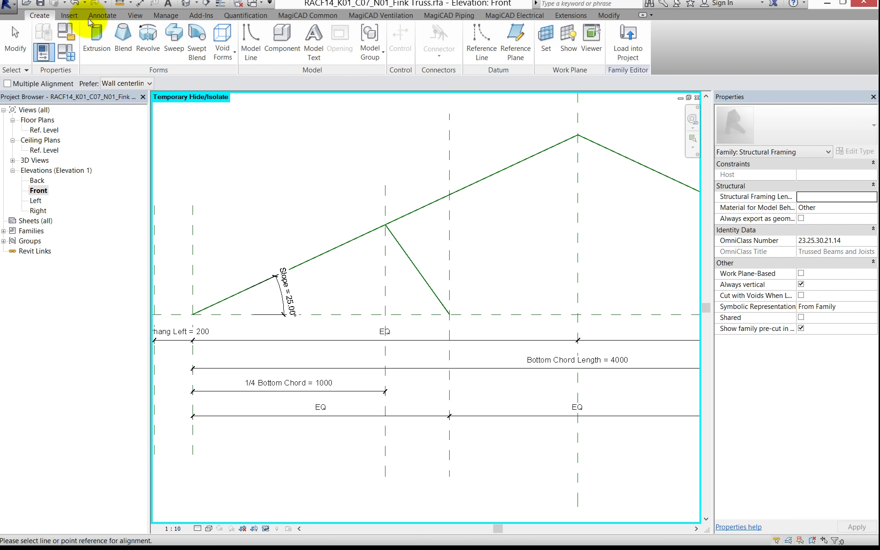
- Draw reference lines from the inner web bottom points on the bottom chord up to the apex
{"action": "left_click", "coordinate": [481, 40]}
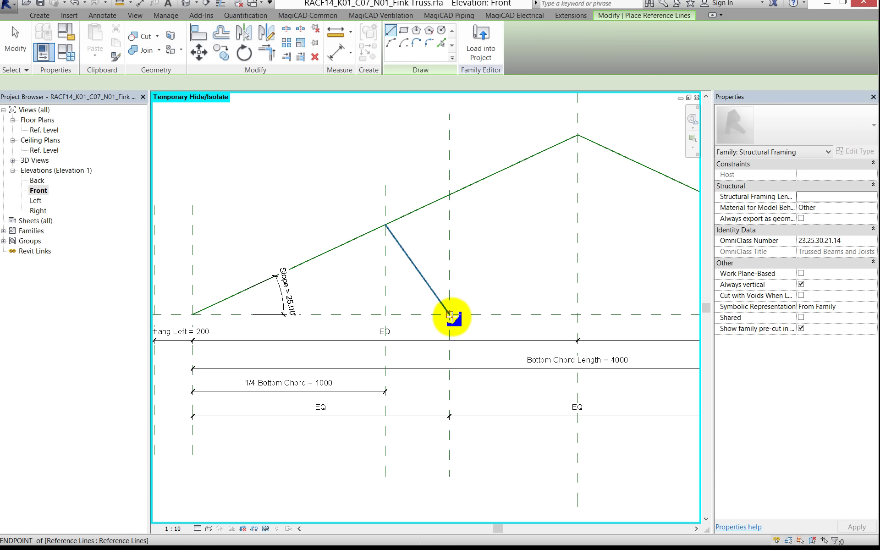
{"action": "left_click", "coordinate": [452, 315]}
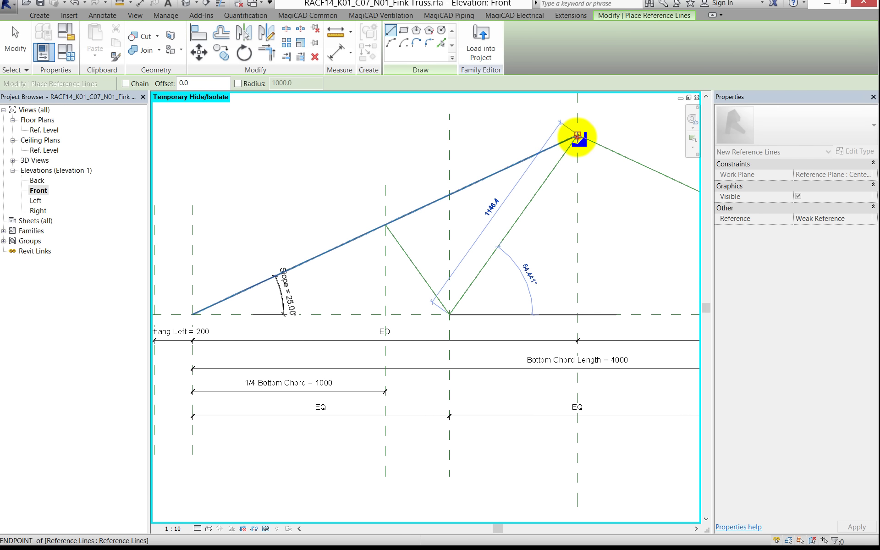
{"action": "left_click", "coordinate": [578, 136]}
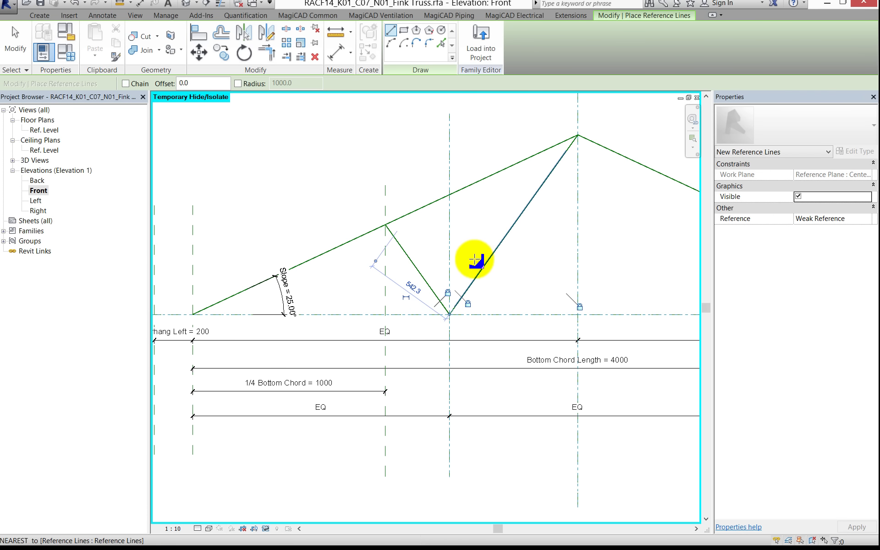
{"action": "scroll", "coordinate": [477, 255], "scroll_direction": "down", "scroll_amount": 1}
{"action": "middle_click_drag", "start_coordinate": [477, 255], "coordinate": [403, 285]}
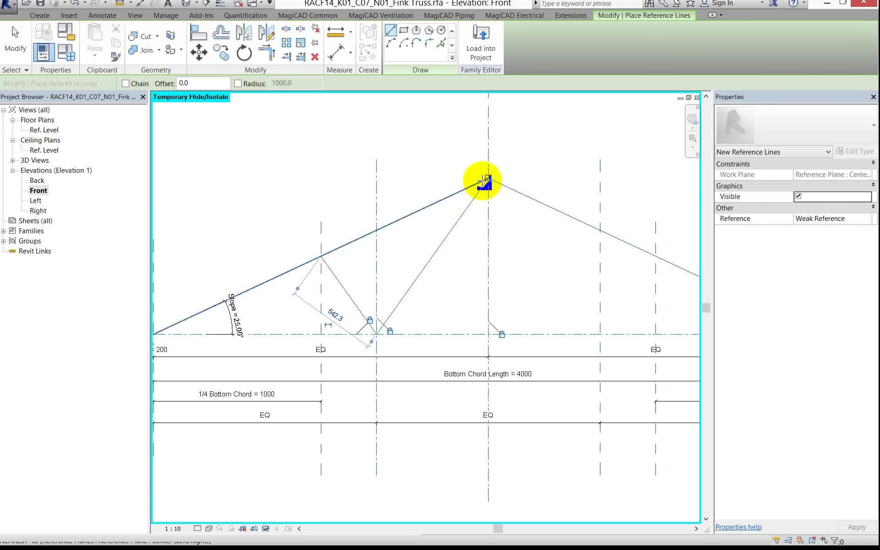
{"action": "left_click", "coordinate": [375, 334]}
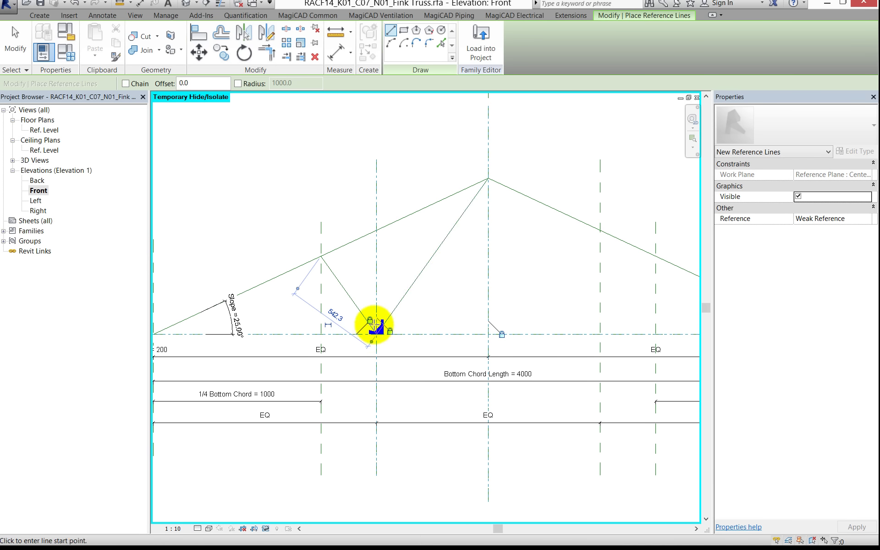
{"action": "left_click", "coordinate": [489, 183]}
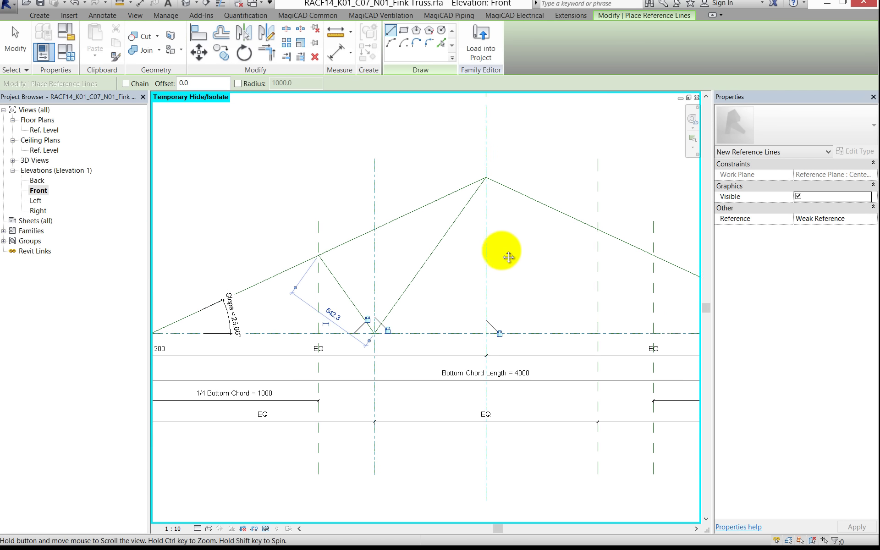
- Draw the right diagonal web from the right rafter to the bottom chord, plus a line to the apex
{"action": "middle_click_drag", "start_coordinate": [507, 255], "coordinate": [407, 242]}
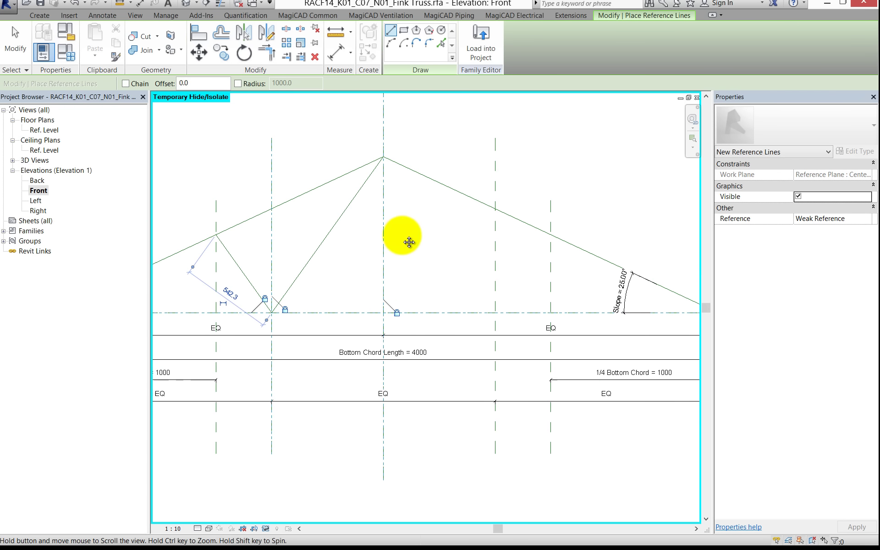
{"action": "left_click", "coordinate": [542, 235]}
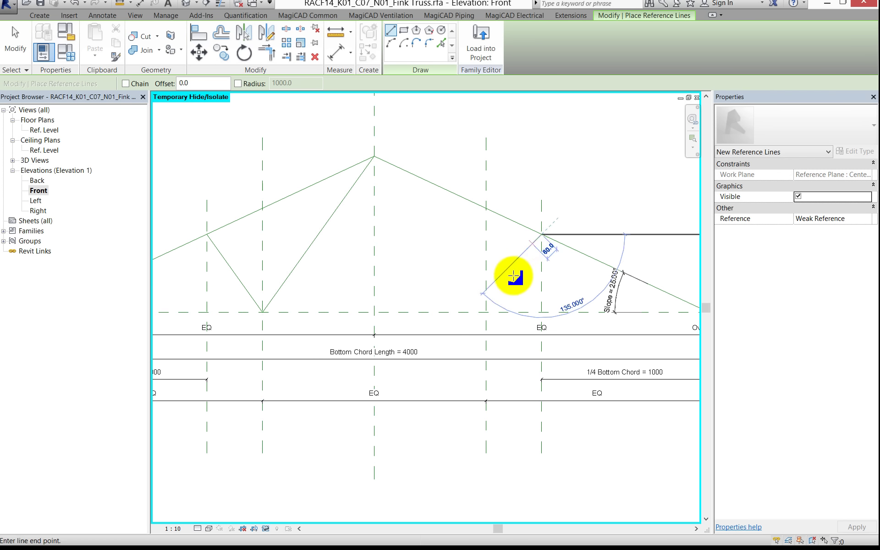
{"action": "left_click", "coordinate": [486, 312]}
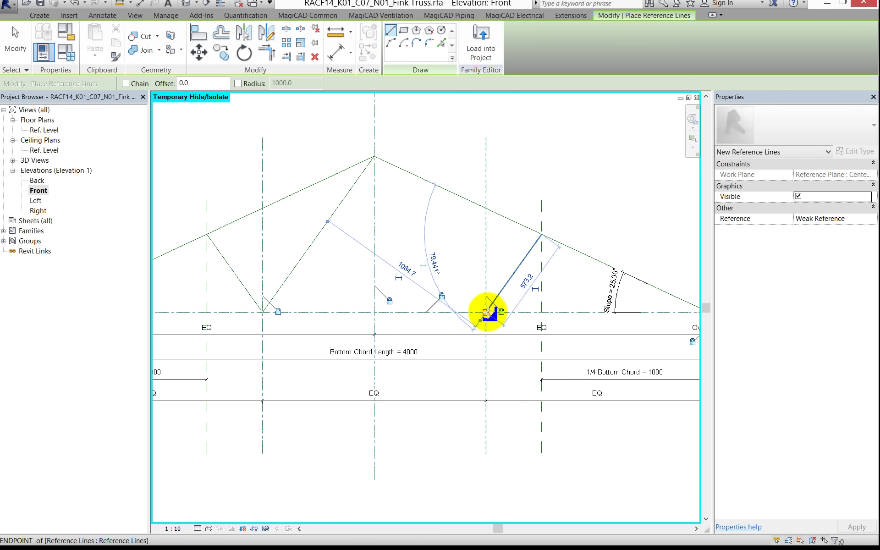
{"action": "left_click", "coordinate": [486, 311]}
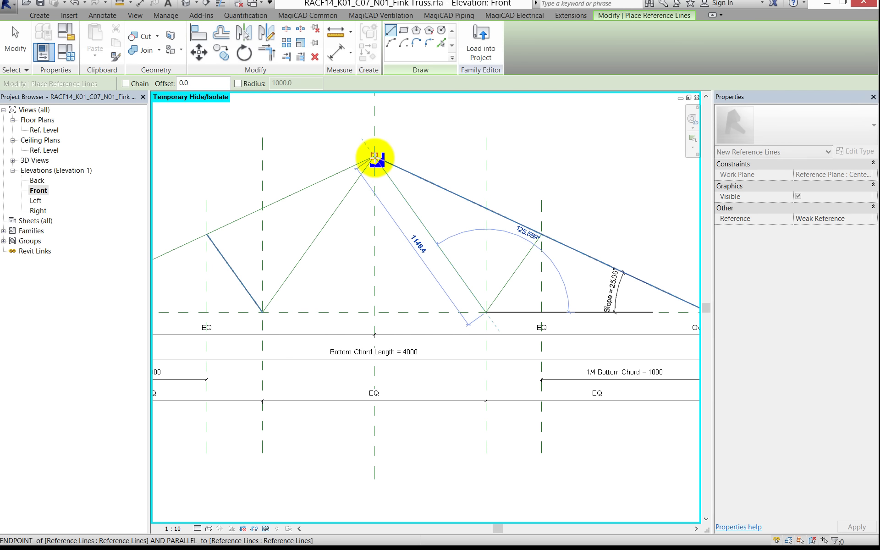
{"action": "left_click", "coordinate": [375, 156]}
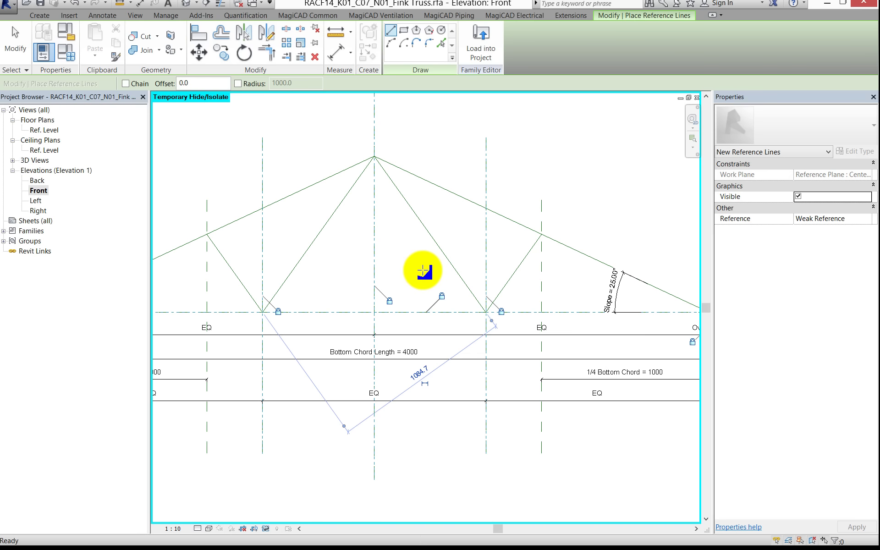
{"action": "key", "text": "Escape"}
{"action": "scroll", "coordinate": [423, 265], "scroll_direction": "down", "scroll_amount": 2}
{"action": "middle_click_drag", "start_coordinate": [423, 265], "coordinate": [457, 252]}
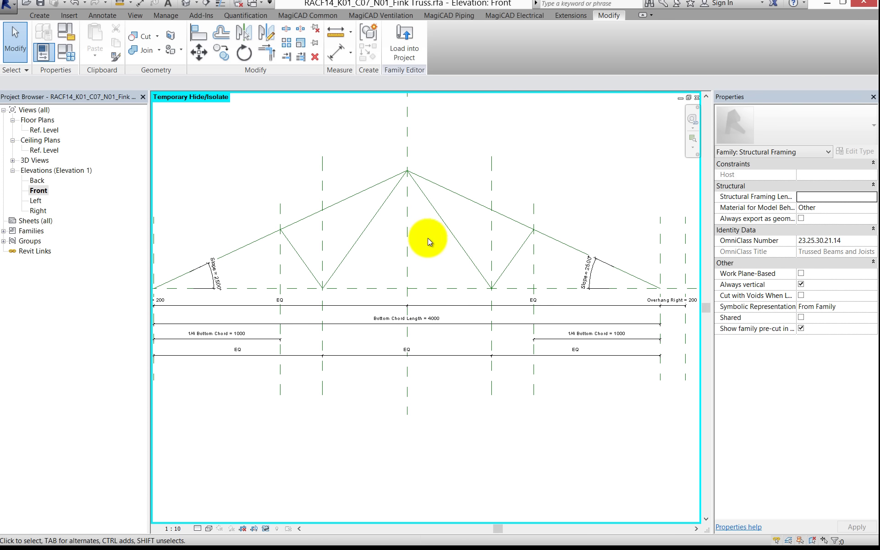
- Centre the truss in view and open Family Types, moving and narrowing it to uncover the truss
{"action": "scroll", "coordinate": [428, 238], "scroll_direction": "down", "scroll_amount": 1}
{"action": "middle_click_drag", "start_coordinate": [428, 236], "coordinate": [454, 243]}
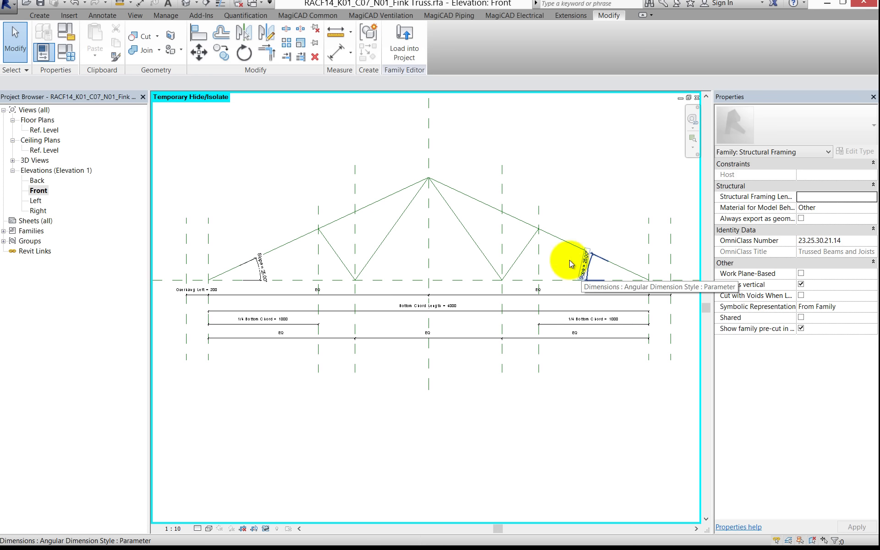
{"action": "left_click", "coordinate": [68, 54]}
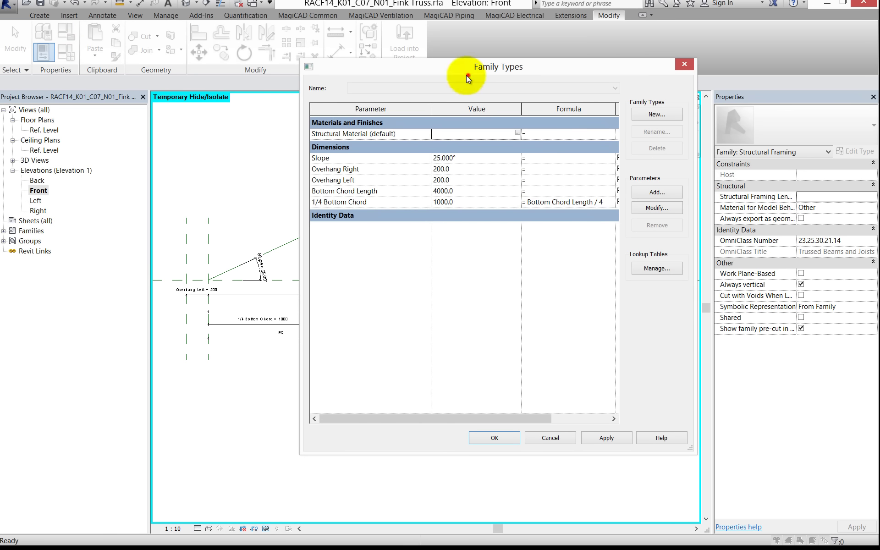
{"action": "left_click", "coordinate": [467, 76]}
{"action": "left_click_drag", "start_coordinate": [381, 73], "coordinate": [160, 68]}
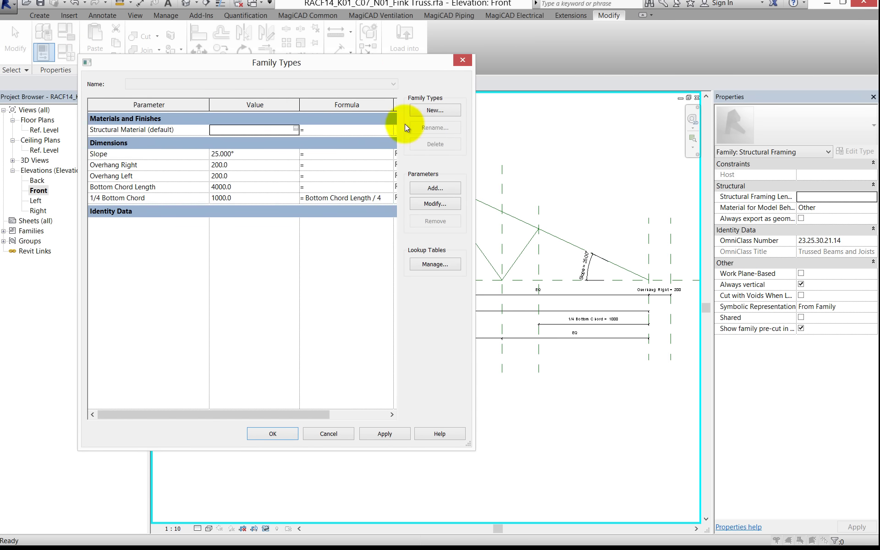
{"action": "mouse_move", "coordinate": [474, 146]}
{"action": "left_mouse_down"}
{"action": "mouse_move", "coordinate": [373, 131]}
{"action": "mouse_move", "coordinate": [295, 135]}
{"action": "left_mouse_up"}
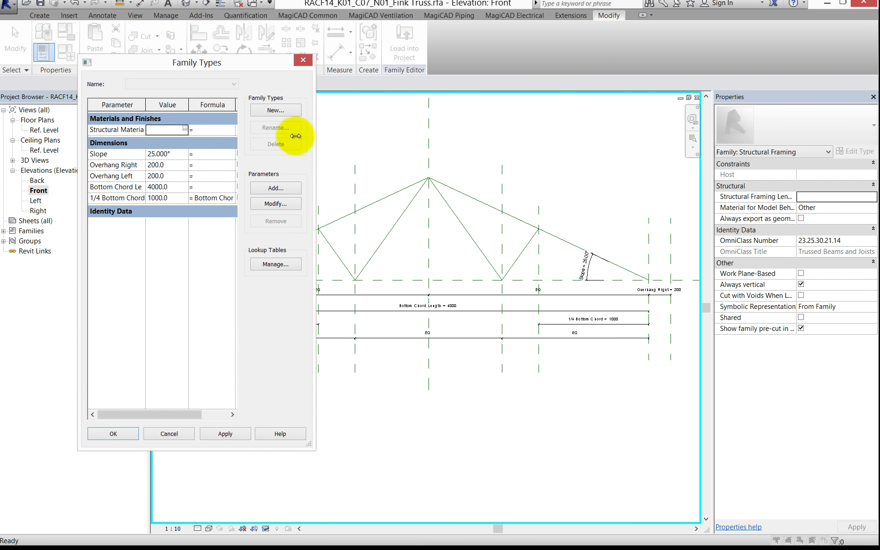
- Flex the Slope parameter through 45° and 15°, settling on 25°
{"action": "left_click", "coordinate": [176, 156]}
{"action": "type", "text": "45"}
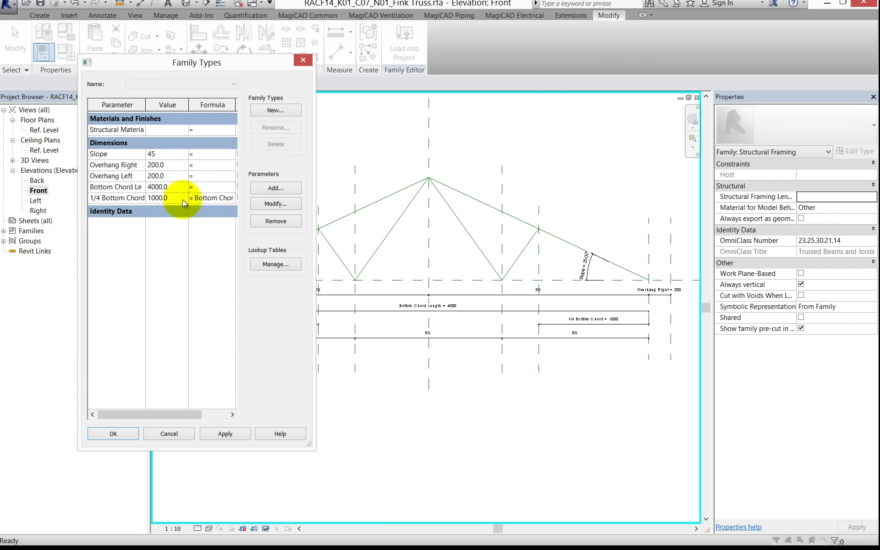
{"action": "left_click", "coordinate": [217, 433]}
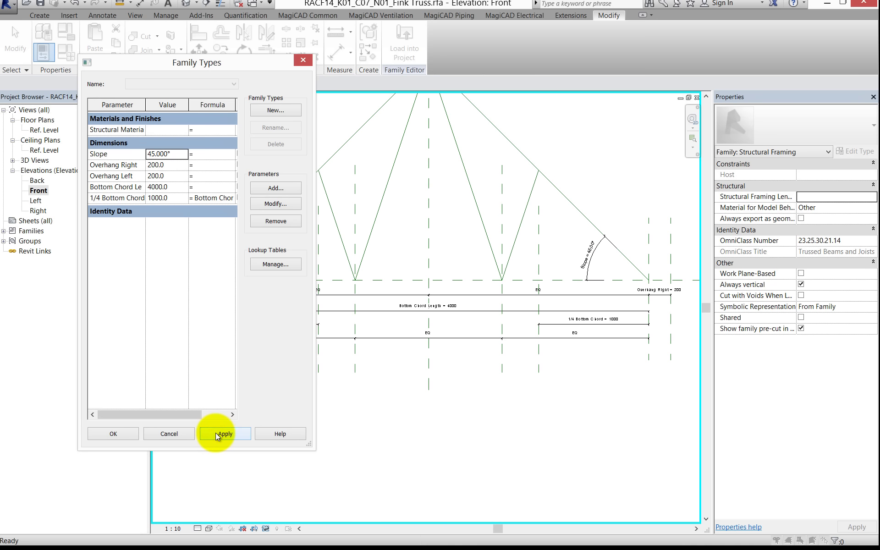
{"action": "left_click", "coordinate": [179, 156]}
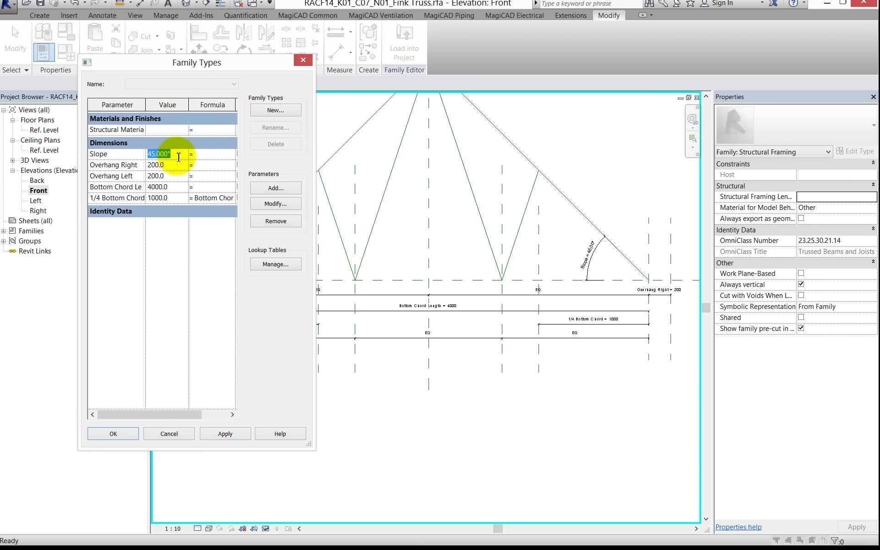
{"action": "type", "text": "15.000"}
{"action": "left_click", "coordinate": [215, 434]}
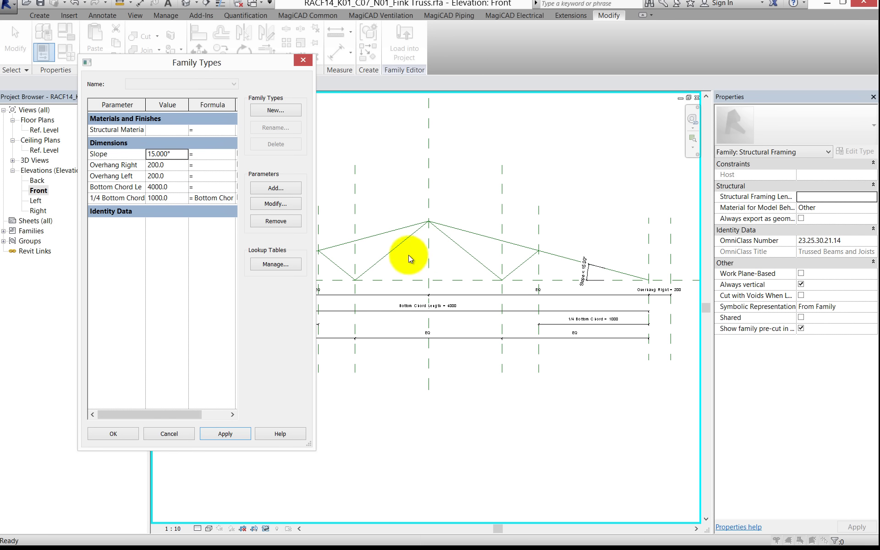
{"action": "left_click", "coordinate": [176, 153]}
{"action": "type", "text": "25"}
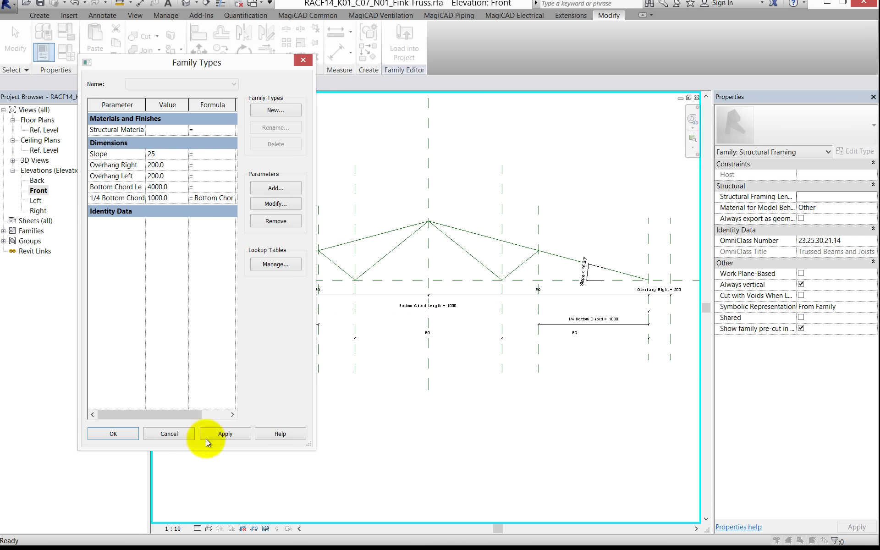
{"action": "left_click", "coordinate": [123, 434]}
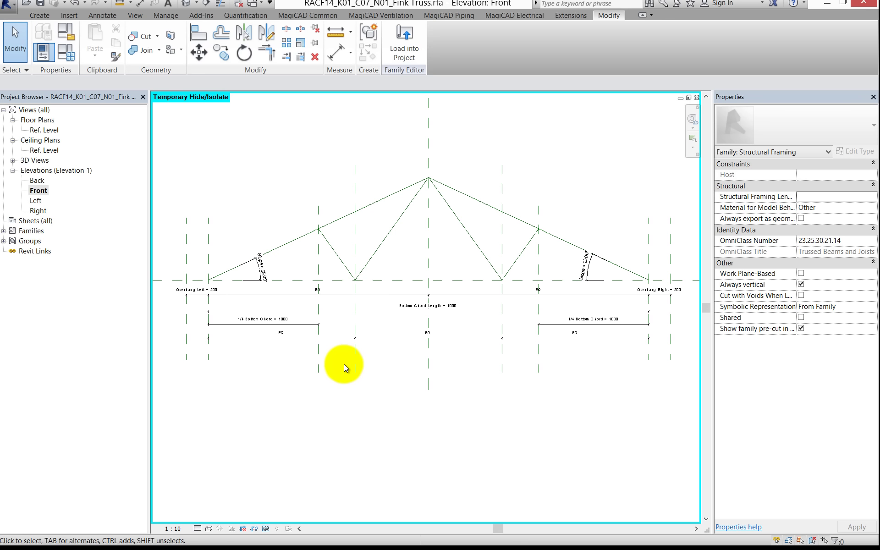
- Delete the left diagonal web reference line and the adjacent web line
{"action": "scroll", "coordinate": [394, 206], "scroll_direction": "up", "scroll_amount": 1}
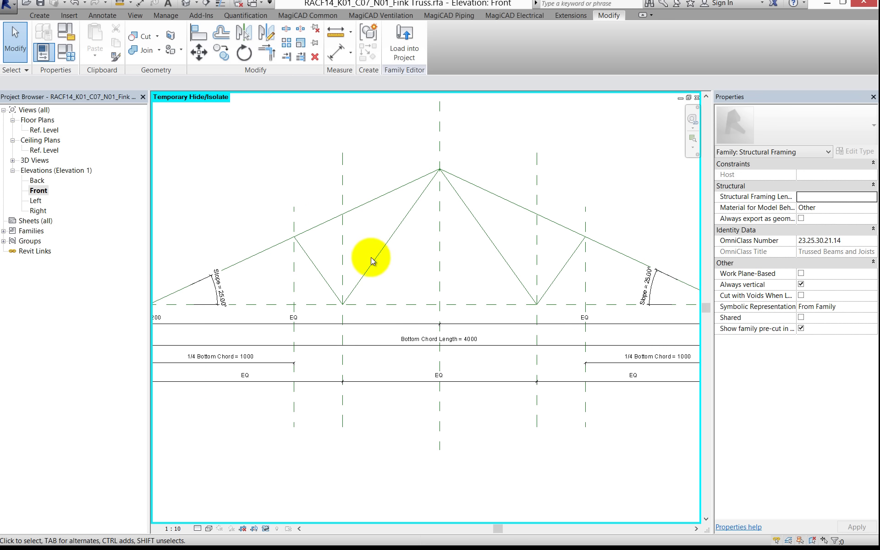
{"action": "left_click", "coordinate": [374, 262]}
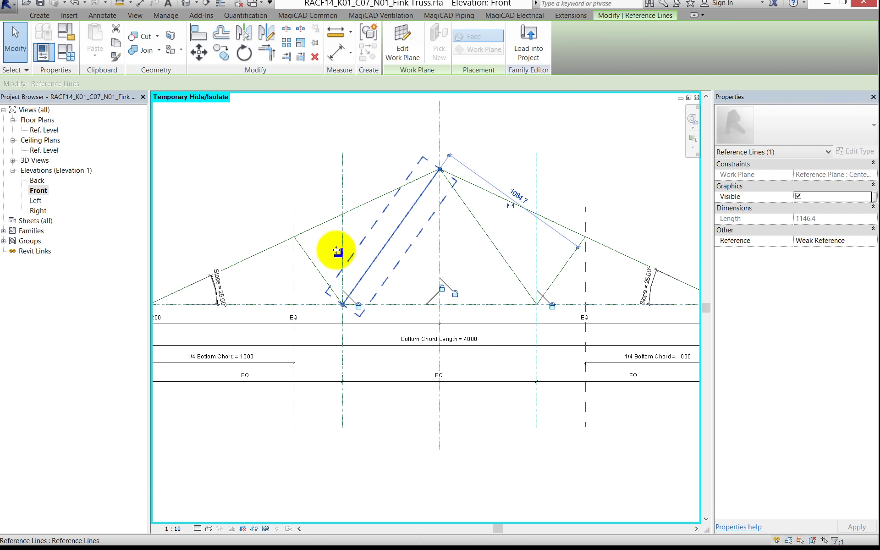
{"action": "key", "text": "Delete"}
{"action": "left_click", "coordinate": [316, 253]}
{"action": "key", "text": "Delete"}
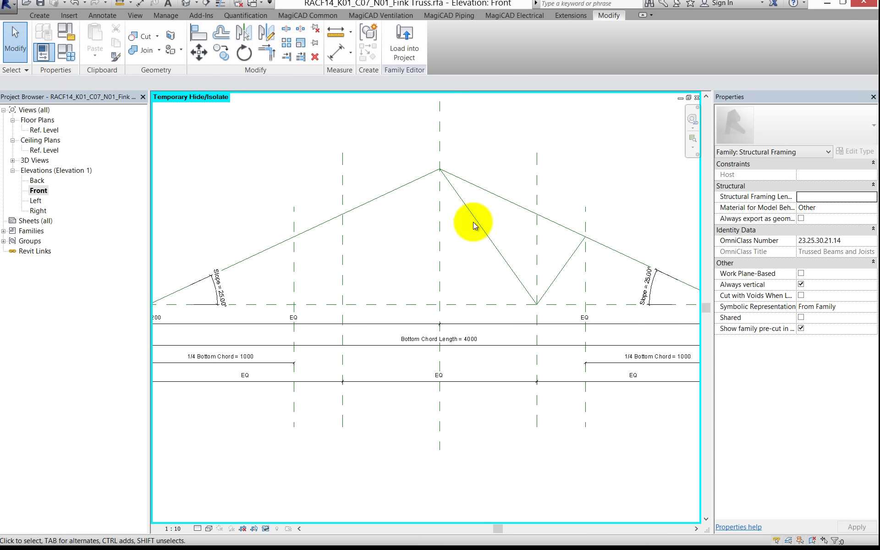
- Delete the right diagonal and the short right web reference lines
{"action": "left_click", "coordinate": [474, 223]}
{"action": "key", "text": "Delete"}
{"action": "left_click", "coordinate": [562, 265]}
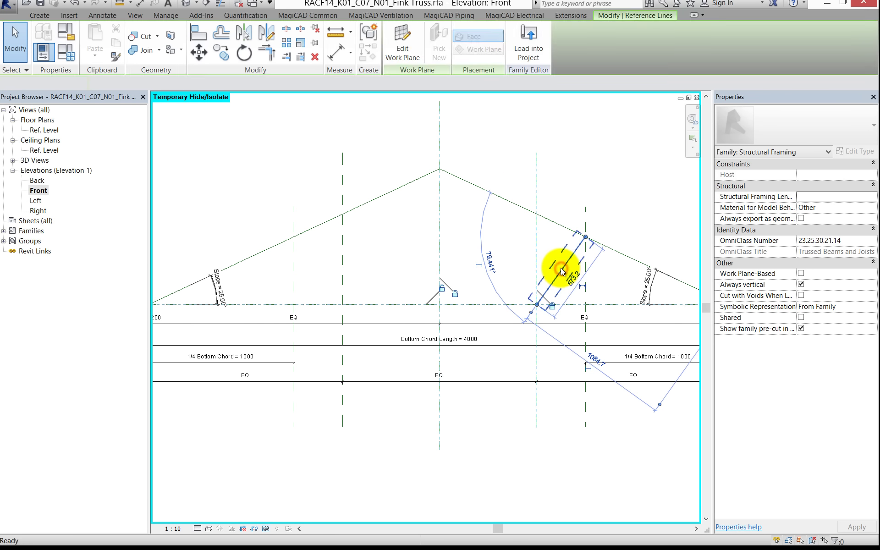
{"action": "key", "text": "Delete"}
{"action": "middle_click_drag", "start_coordinate": [493, 265], "coordinate": [540, 241]}
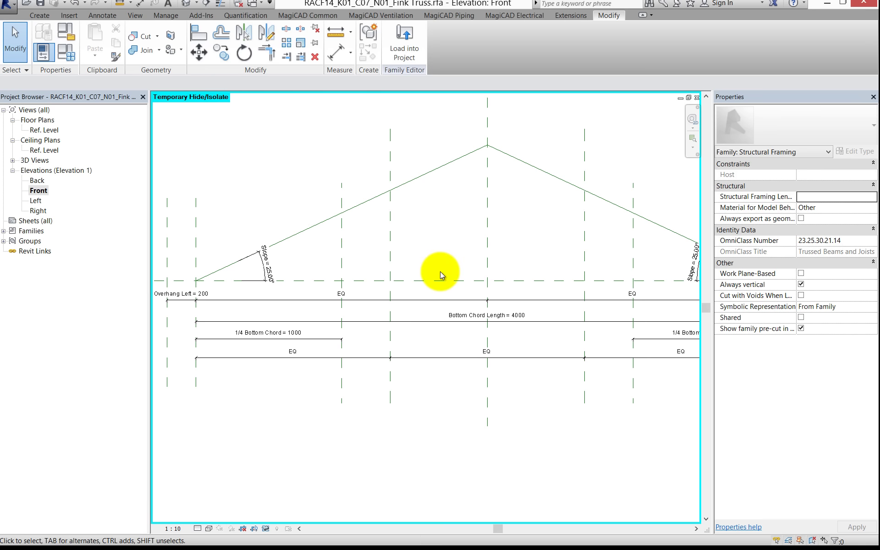
{"action": "scroll", "coordinate": [430, 272], "scroll_direction": "down", "scroll_amount": 1}
{"action": "scroll", "coordinate": [424, 271], "scroll_direction": "down", "scroll_amount": 1}
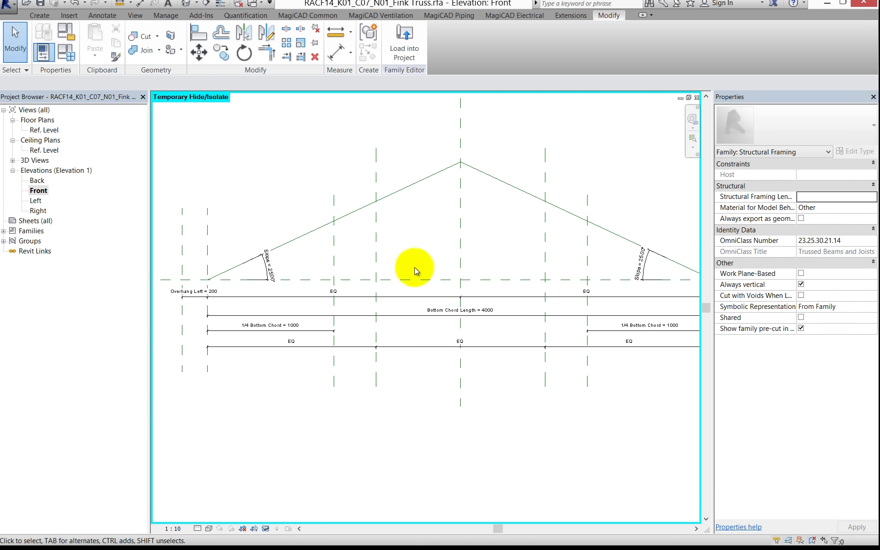
{"action": "middle_click_drag", "start_coordinate": [455, 274], "coordinate": [499, 283]}
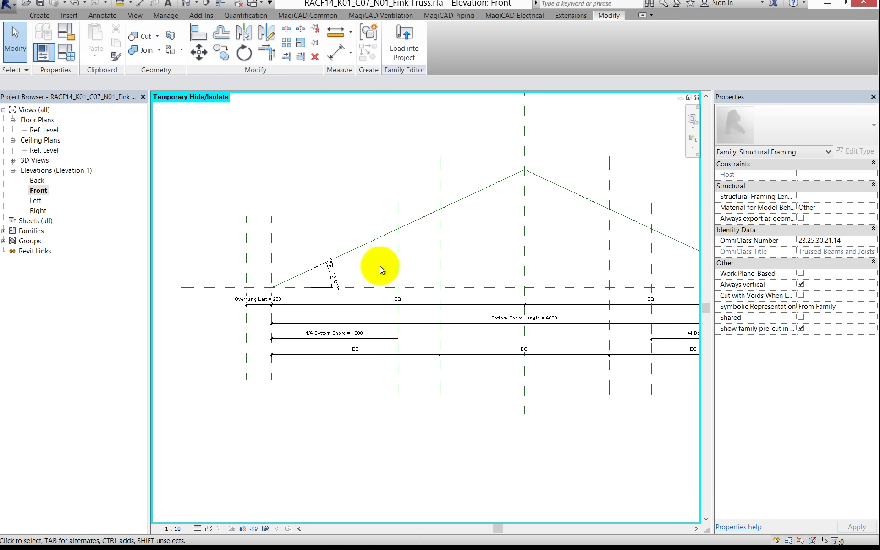
- Draw a horizontal reference plane just above the bottom chord, extending past the truss's right end
{"action": "key", "text": "p"}
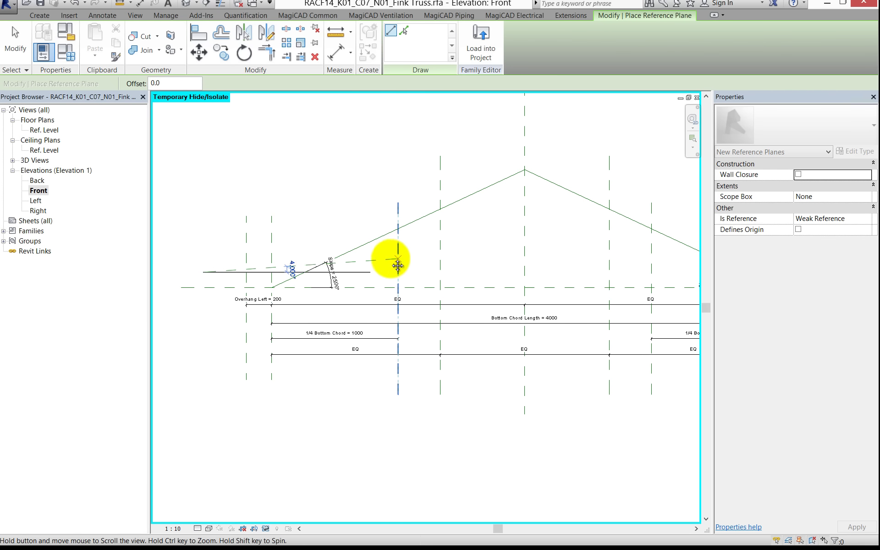
{"action": "scroll", "coordinate": [396, 259], "scroll_direction": "down", "scroll_amount": 3}
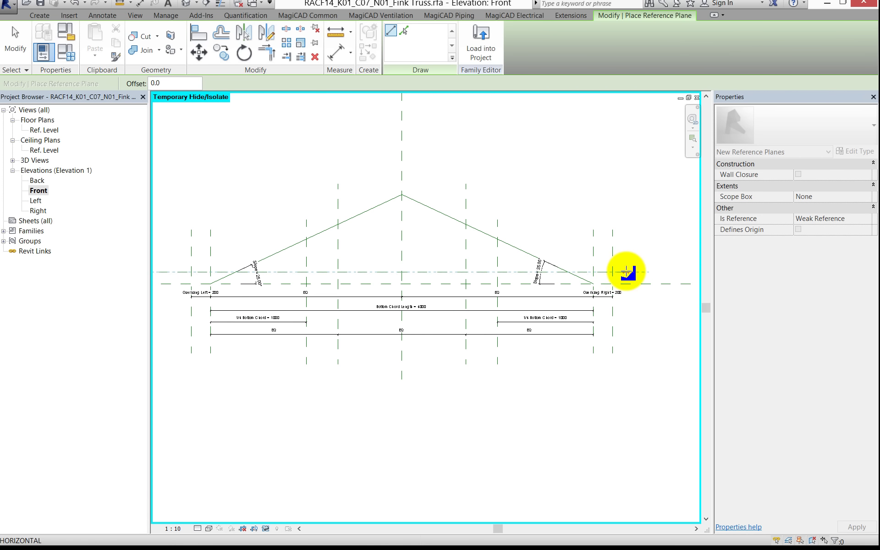
{"action": "left_click", "coordinate": [626, 272]}
{"action": "scroll", "coordinate": [337, 279], "scroll_direction": "up", "scroll_amount": 1}
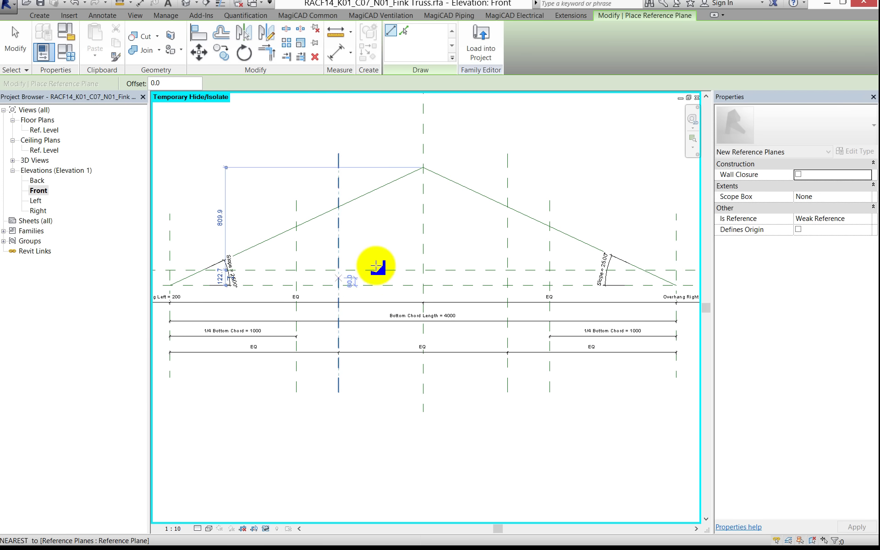
{"action": "key", "text": "Escape"}
{"action": "key", "text": "Escape"}
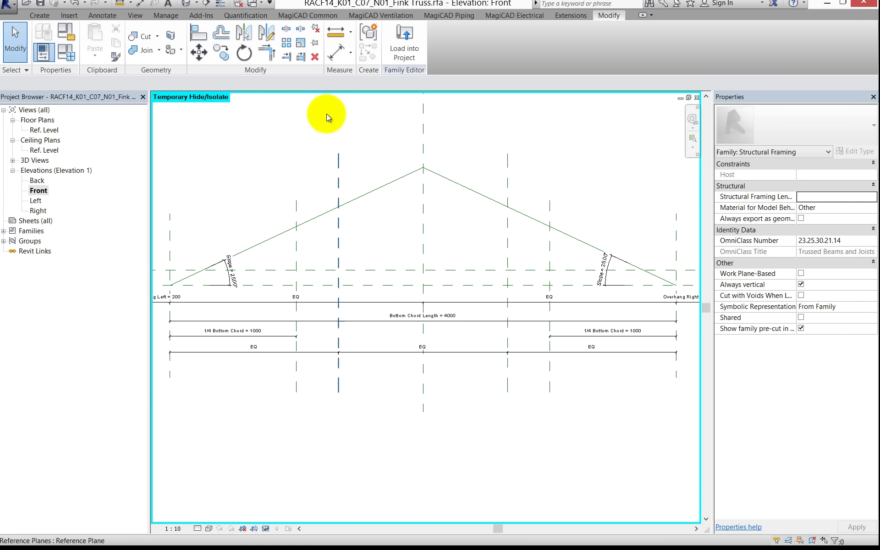
- Place a 123 aligned dimension between the new plane and the bottom chord plane
{"action": "key", "text": "d"}
{"action": "key", "text": "i"}
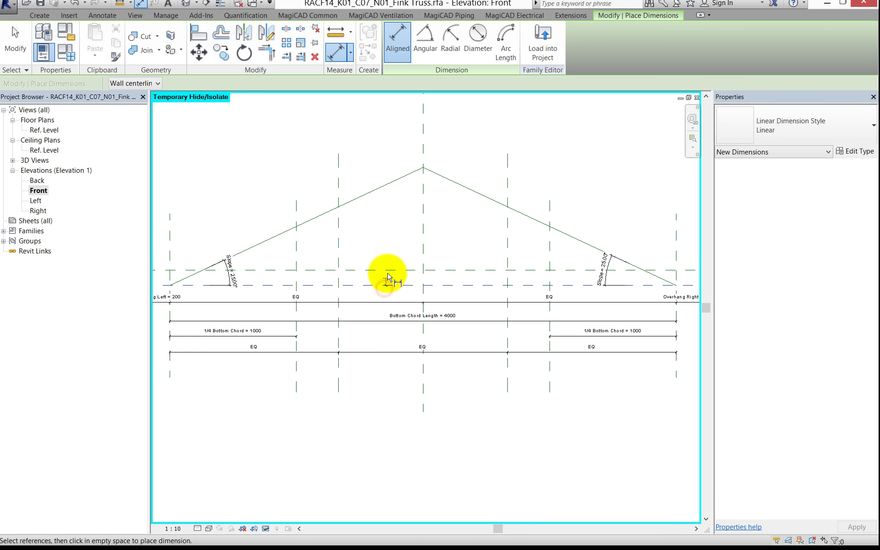
{"action": "left_click", "coordinate": [387, 271]}
{"action": "scroll", "coordinate": [387, 279], "scroll_direction": "up", "scroll_amount": 1}
{"action": "scroll", "coordinate": [385, 284], "scroll_direction": "up", "scroll_amount": 2}
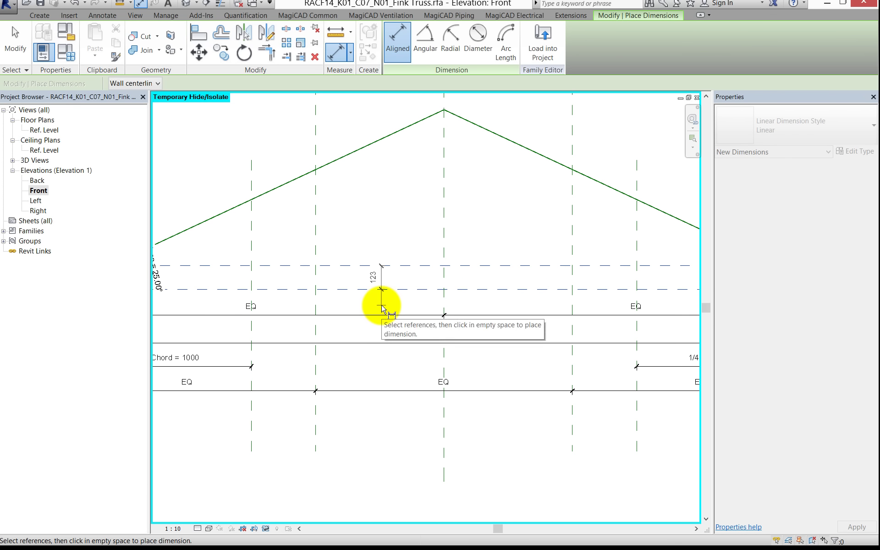
{"action": "left_click", "coordinate": [383, 298]}
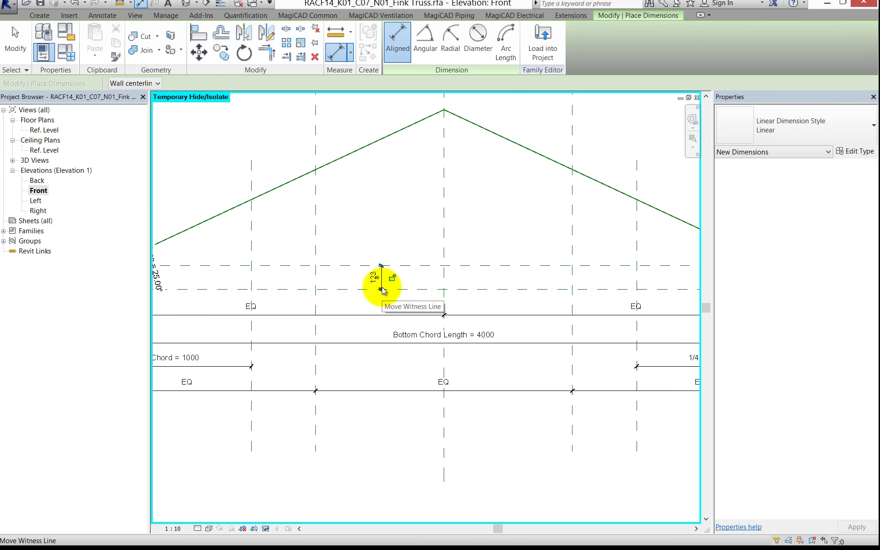
{"action": "key", "text": "Escape"}
{"action": "key", "text": "Escape"}
- Select the 123 dimension and start adding a new label parameter for it
{"action": "left_click", "coordinate": [382, 282]}
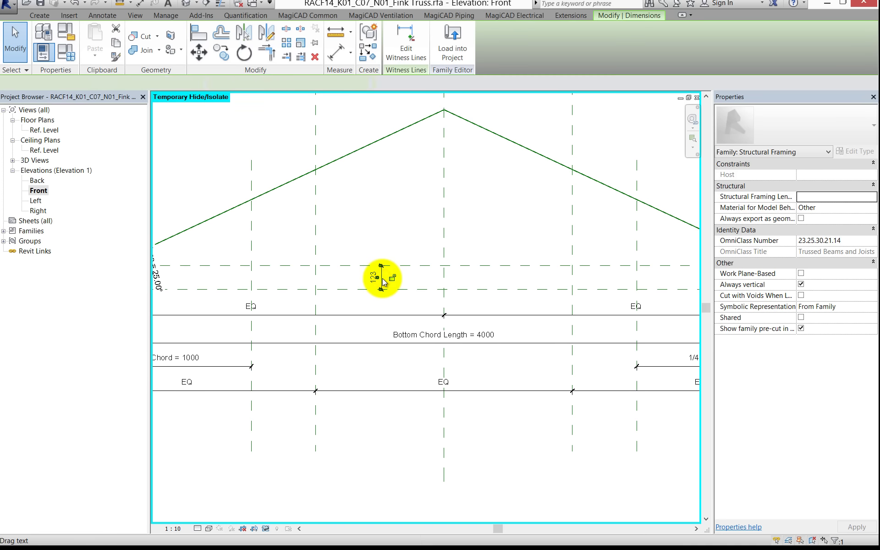
{"action": "left_click", "coordinate": [268, 83]}
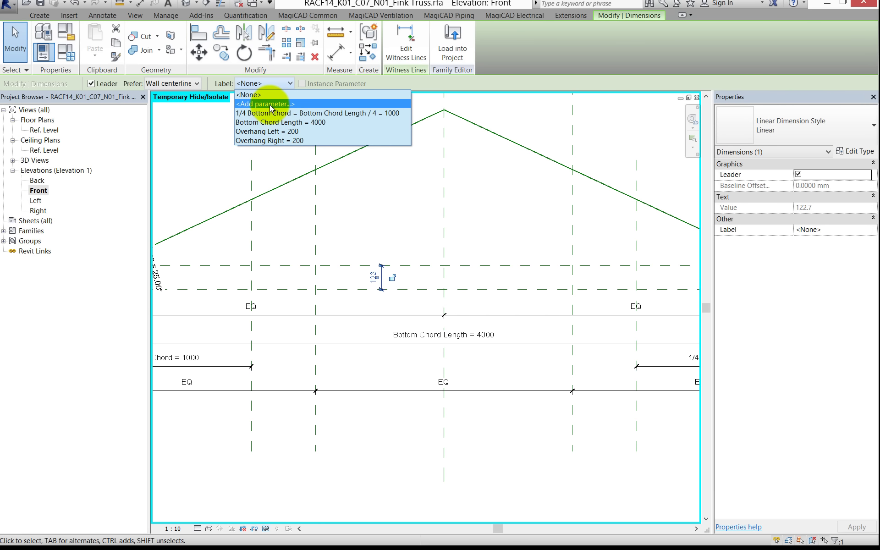
{"action": "left_click", "coordinate": [270, 105]}
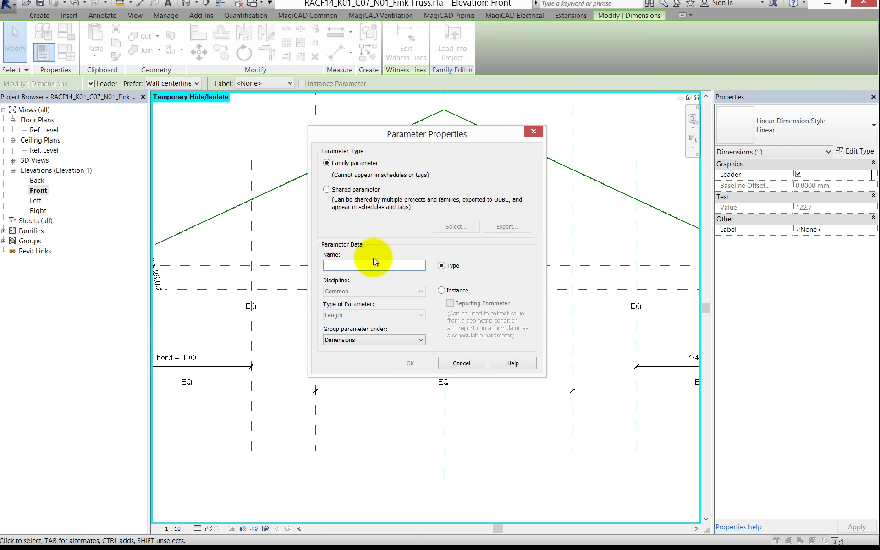
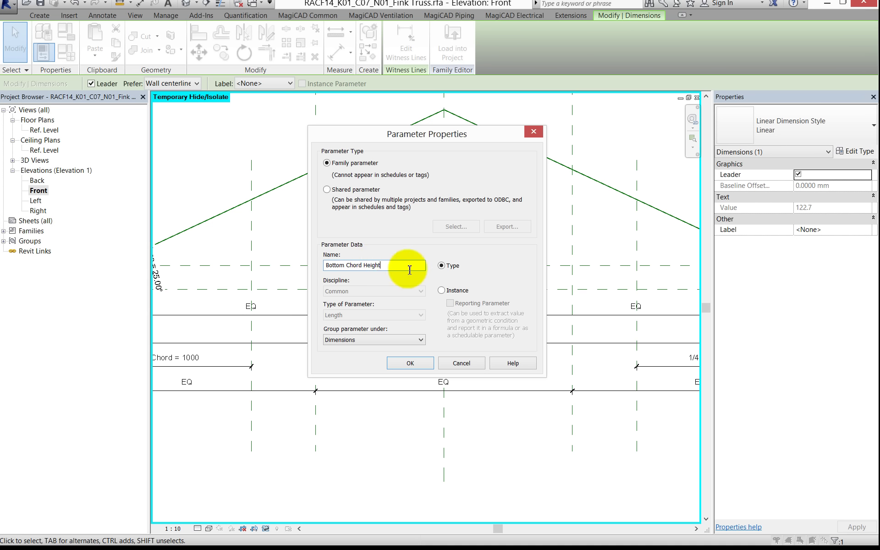
- Label and lock the vertical dimension as Bottom Chord Height, then set it to 150 and Bottom Chord Length to 6000
{"action": "left_click", "coordinate": [411, 363]}
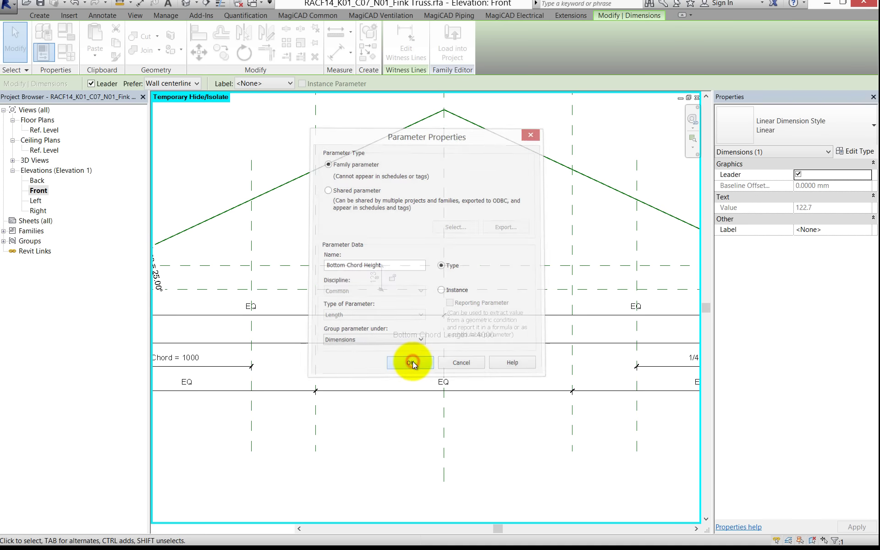
{"action": "left_click", "coordinate": [392, 279]}
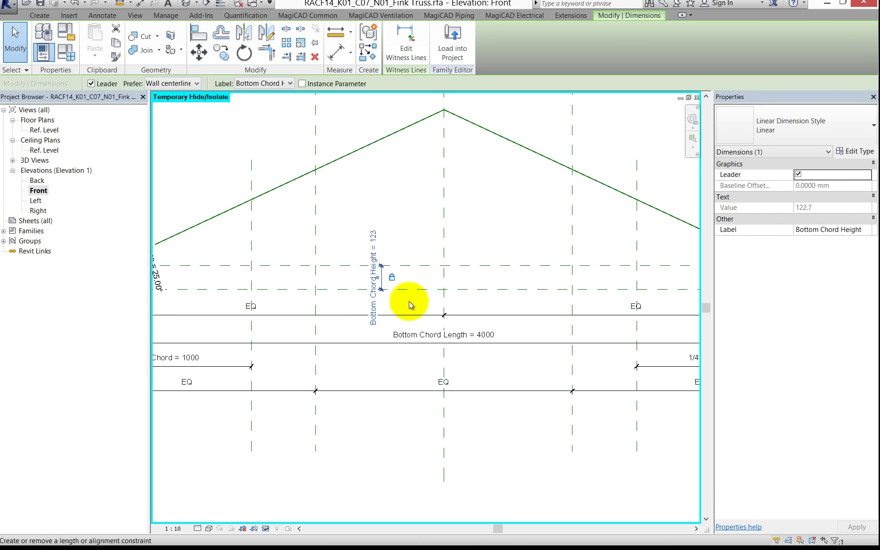
{"action": "left_click", "coordinate": [68, 54]}
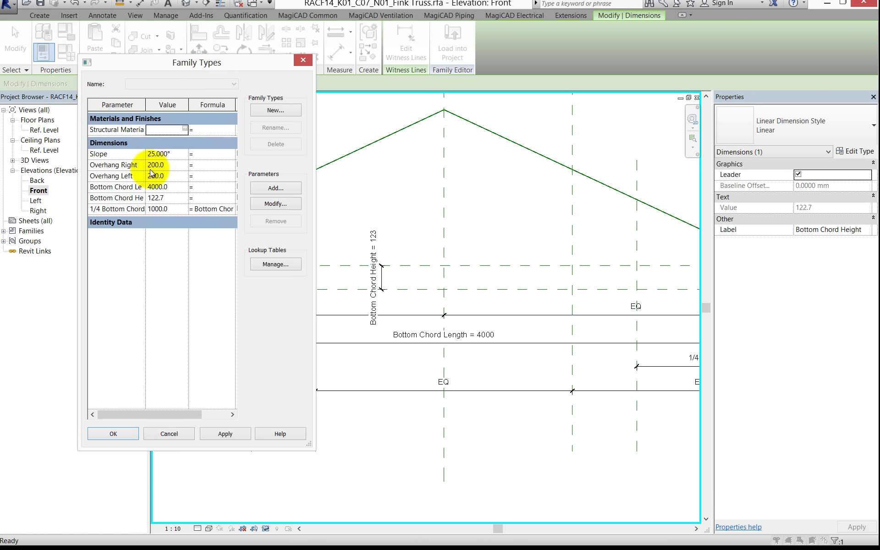
{"action": "left_click", "coordinate": [173, 200]}
{"action": "type", "text": "150"}
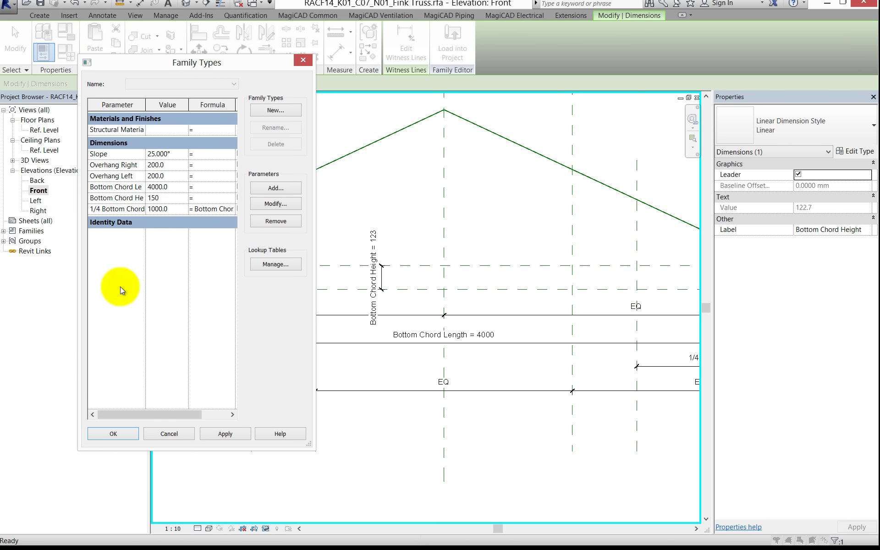
{"action": "left_click", "coordinate": [225, 433]}
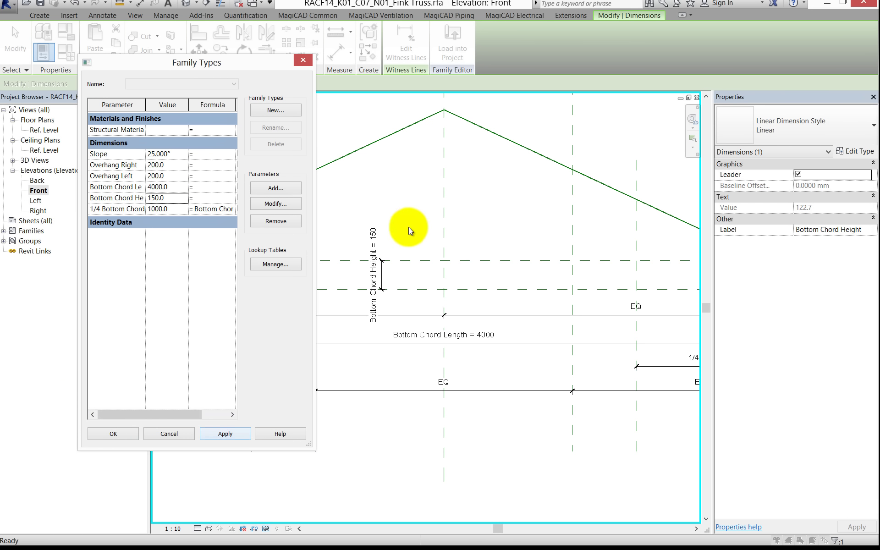
{"action": "left_click", "coordinate": [172, 187]}
{"action": "type", "text": "6000"}
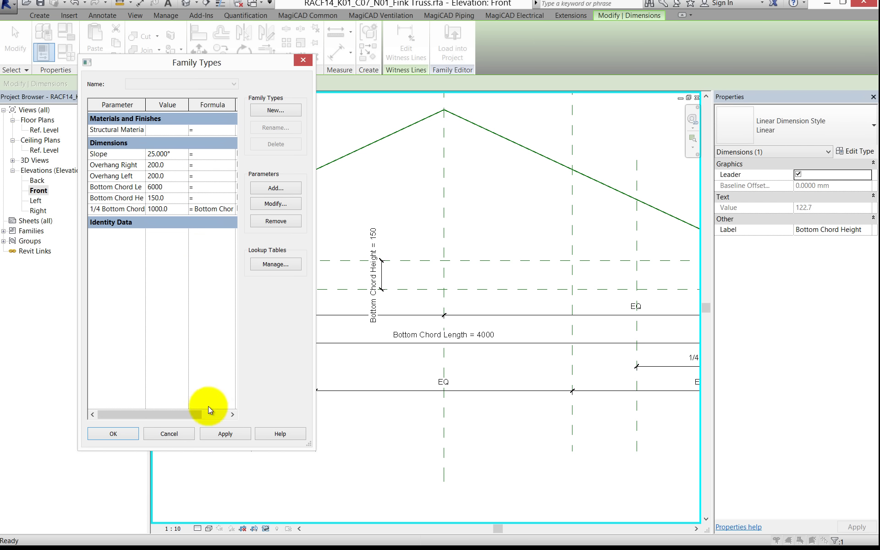
{"action": "left_click", "coordinate": [218, 434]}
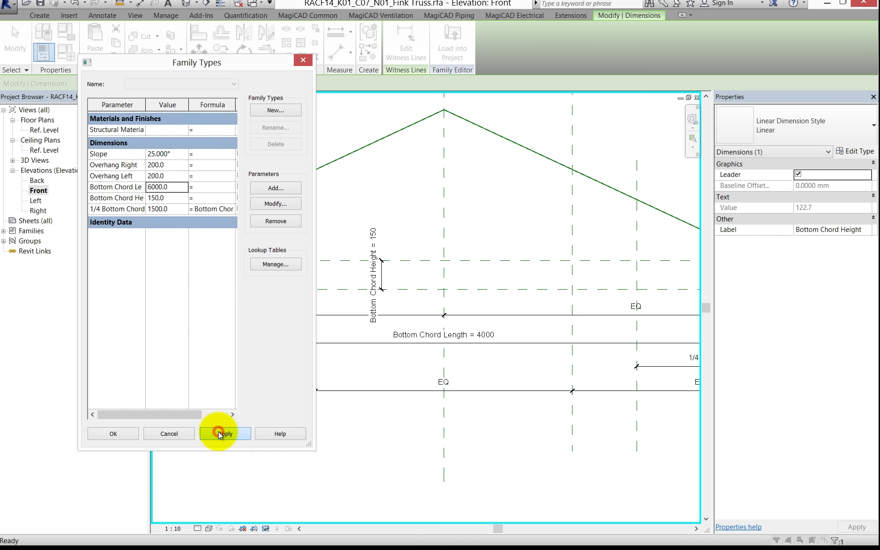
{"action": "left_click", "coordinate": [106, 433]}
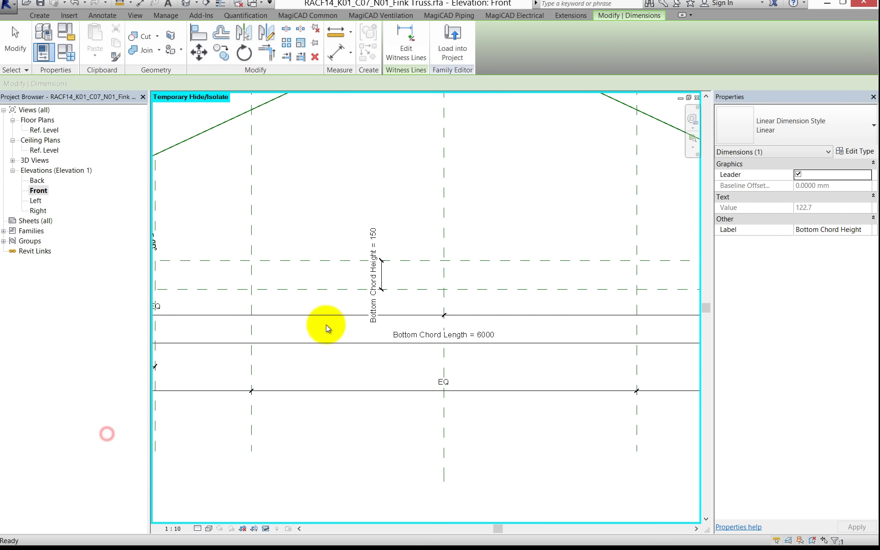
- Adjust the upper end of the right vertical reference plane
{"action": "scroll", "coordinate": [359, 243], "scroll_direction": "down", "scroll_amount": 3}
{"action": "left_click", "coordinate": [436, 281]}
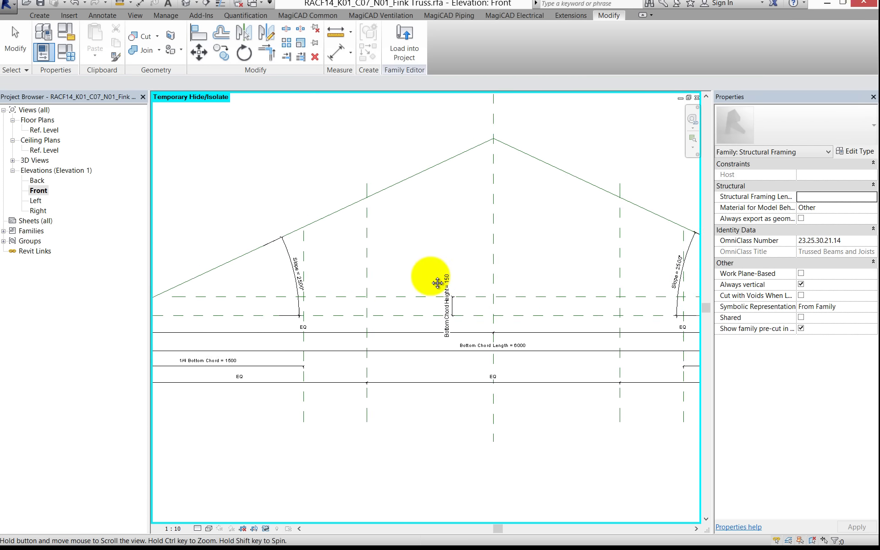
{"action": "scroll", "coordinate": [454, 275], "scroll_direction": "up", "scroll_amount": 3}
{"action": "left_click", "coordinate": [364, 249]}
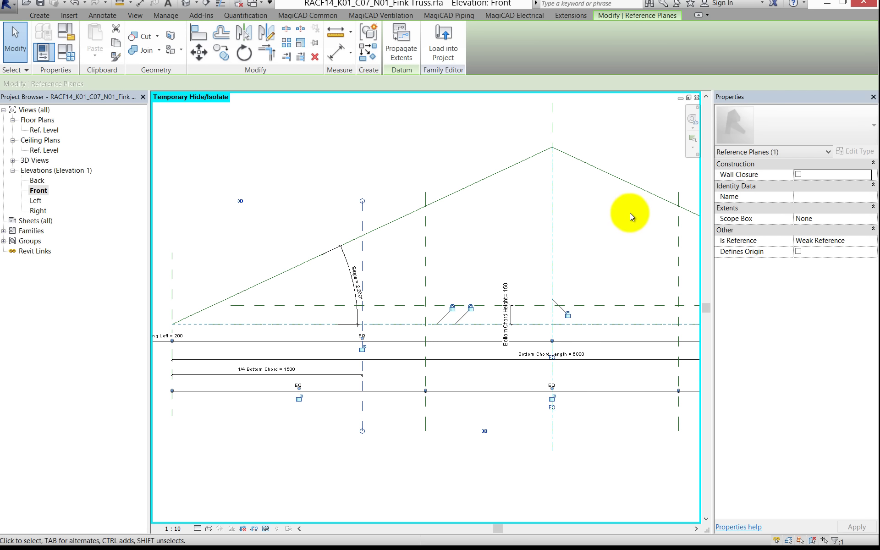
{"action": "scroll", "coordinate": [598, 245], "scroll_direction": "down", "scroll_amount": 1}
{"action": "middle_click_drag", "start_coordinate": [598, 246], "coordinate": [534, 250]}
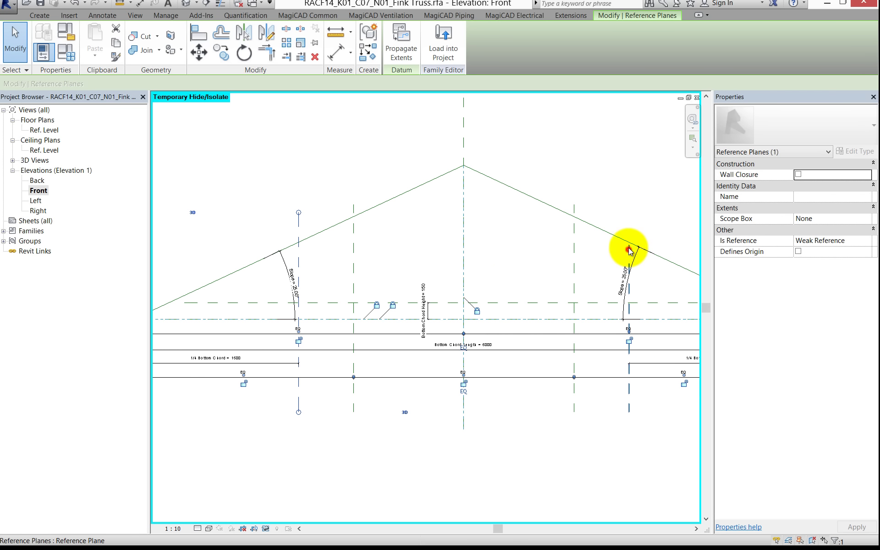
{"action": "left_click_drag", "start_coordinate": [627, 252], "coordinate": [629, 205]}
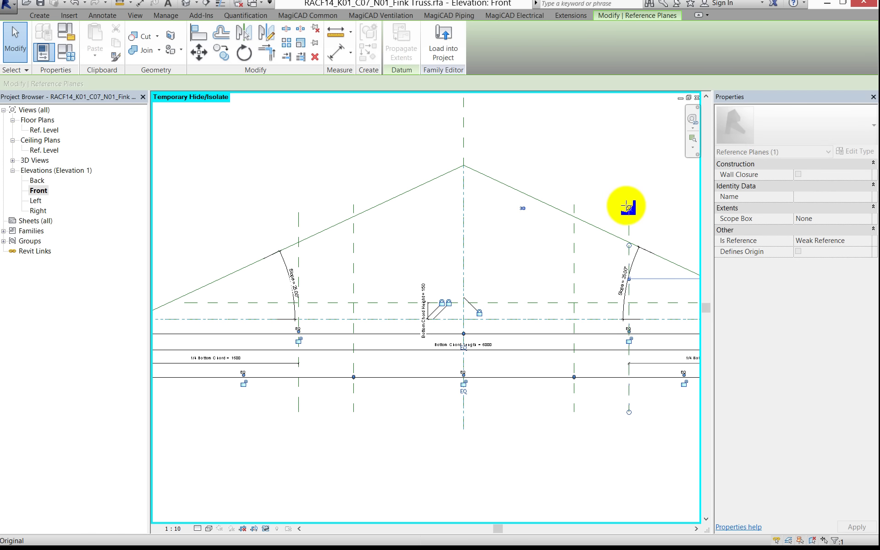
{"action": "left_click", "coordinate": [417, 250]}
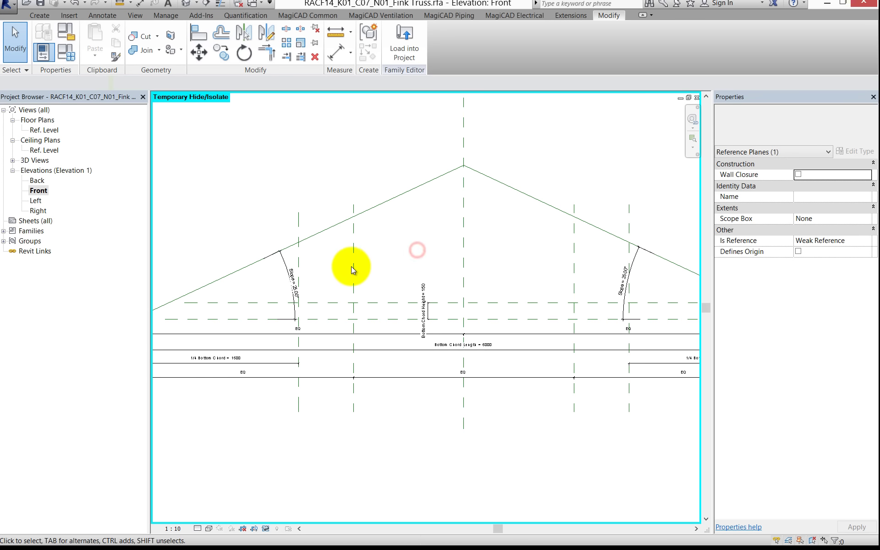
- Move the left and right Slope angle dimensions down beside the eaves
{"action": "middle_click_drag", "start_coordinate": [308, 268], "coordinate": [379, 250]}
{"action": "left_click", "coordinate": [363, 251]}
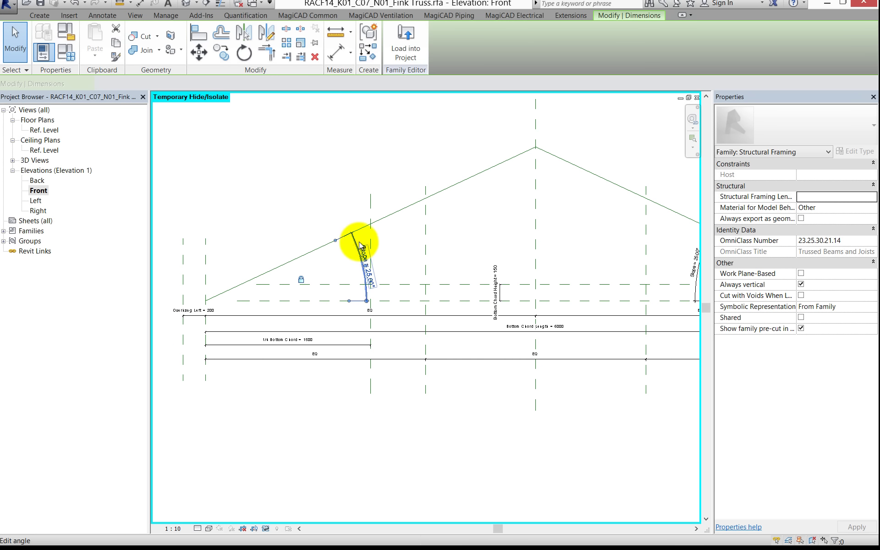
{"action": "left_click_drag", "start_coordinate": [363, 252], "coordinate": [301, 280]}
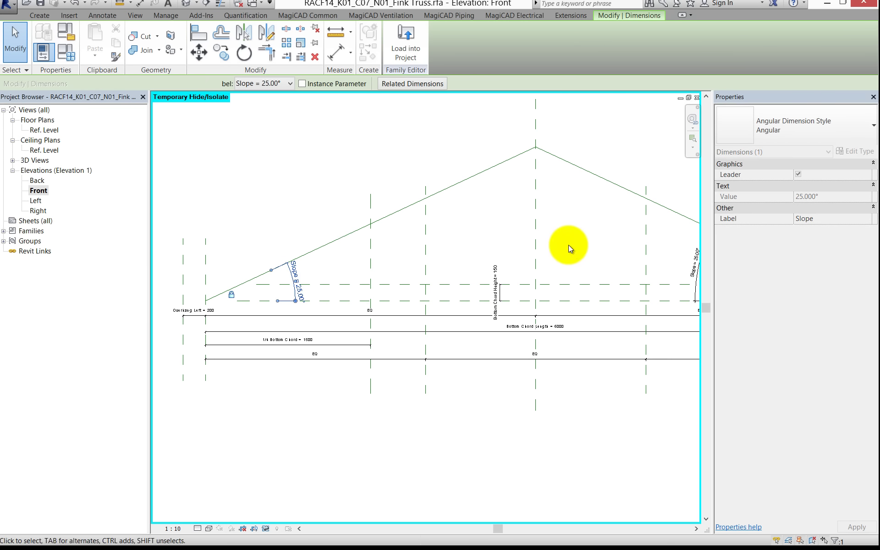
{"action": "middle_click_drag", "start_coordinate": [569, 245], "coordinate": [365, 254]}
{"action": "left_click", "coordinate": [481, 256]}
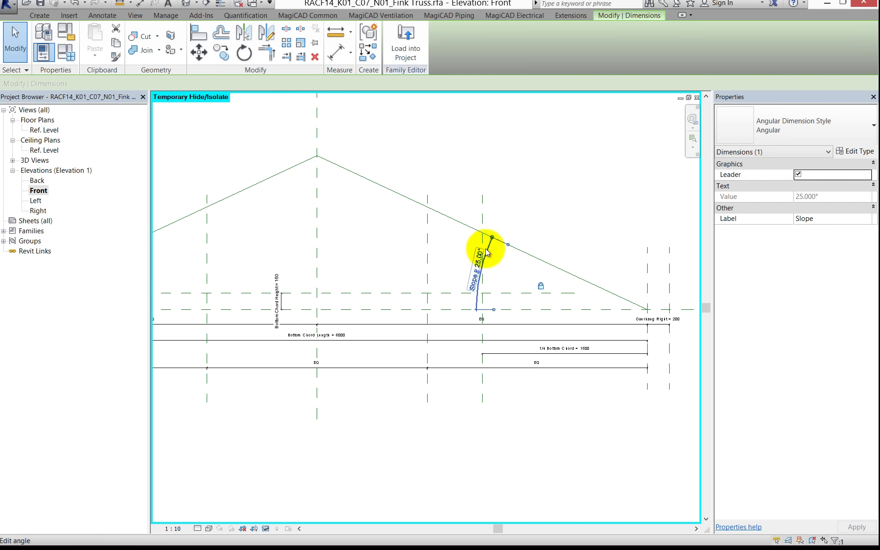
{"action": "left_click_drag", "start_coordinate": [483, 259], "coordinate": [553, 284]}
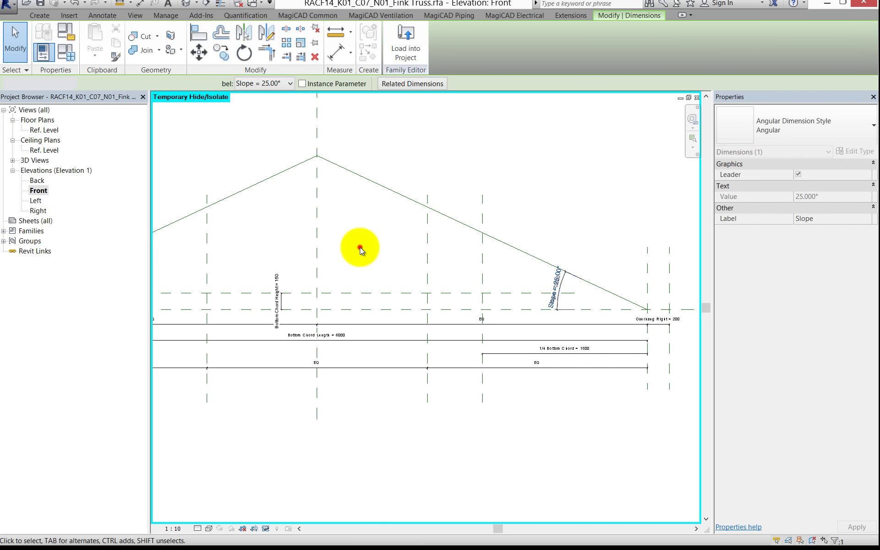
{"action": "left_click", "coordinate": [359, 247]}
{"action": "mouse_move", "coordinate": [369, 249]}
{"action": "middle_mouse_down"}
{"action": "mouse_move", "coordinate": [571, 248]}
{"action": "mouse_move", "coordinate": [504, 255]}
{"action": "middle_mouse_up"}
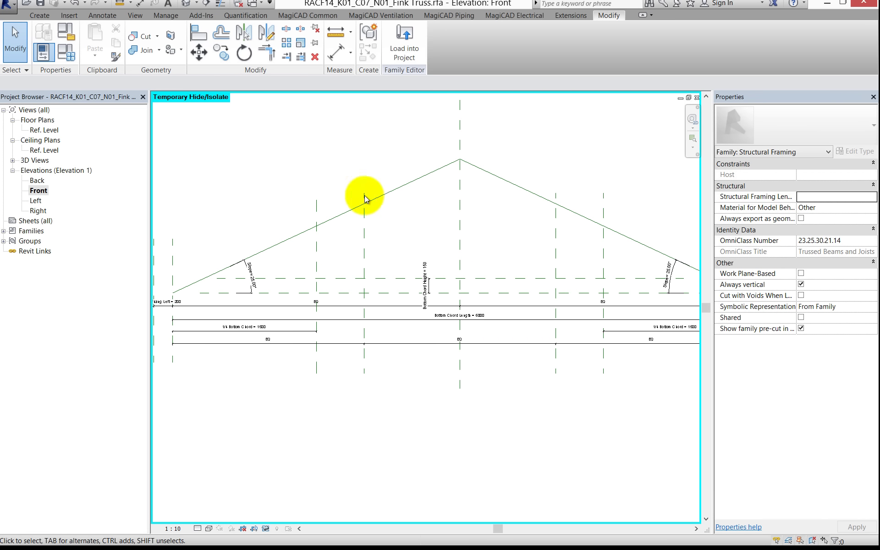
{"action": "left_click", "coordinate": [39, 15]}
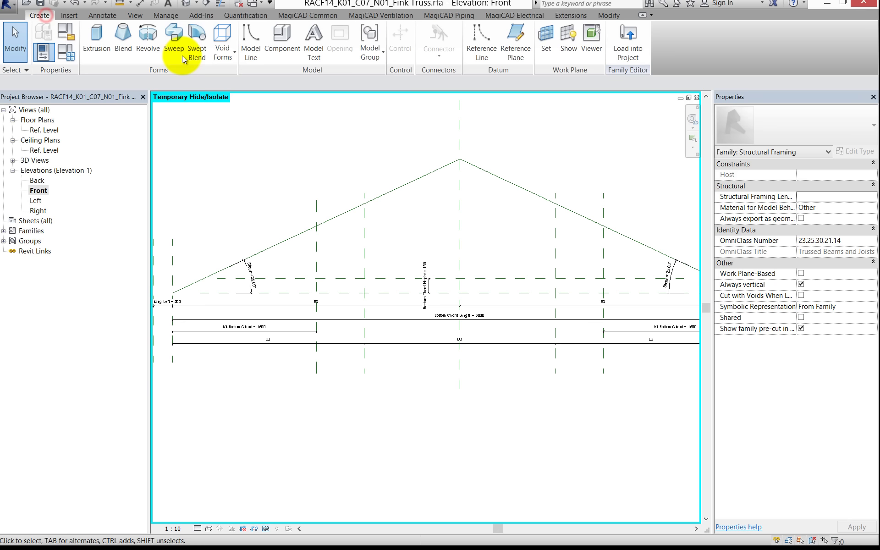
- Draw the two left web reference lines, the short web to its bottom node and the long web to the apex
{"action": "left_click", "coordinate": [478, 40]}
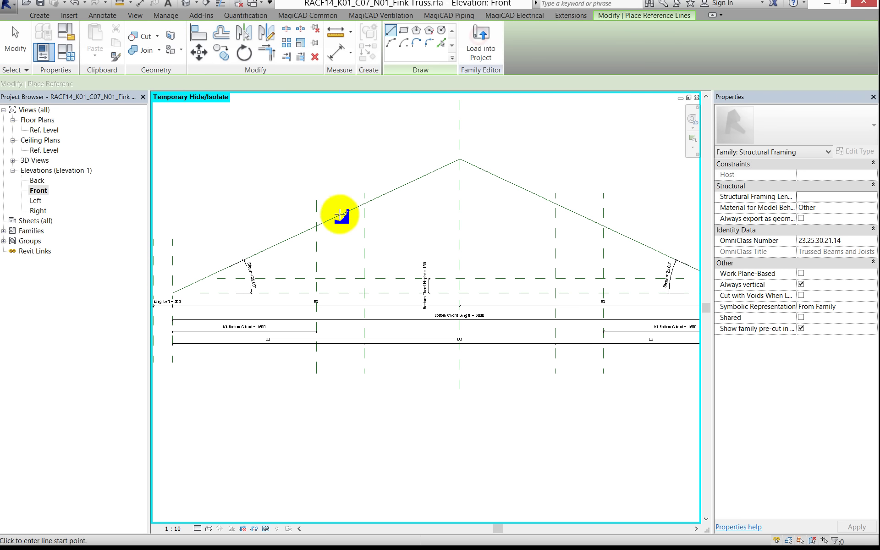
{"action": "left_click", "coordinate": [318, 225]}
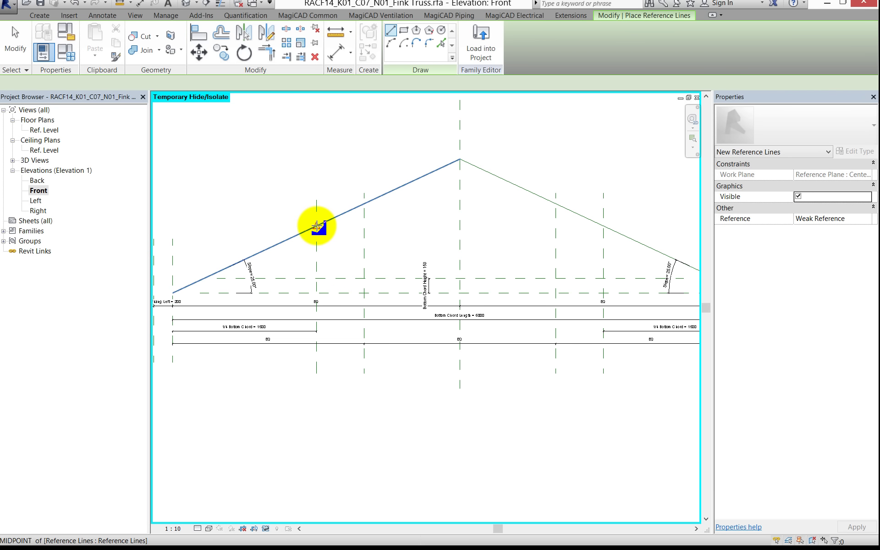
{"action": "left_click", "coordinate": [364, 279]}
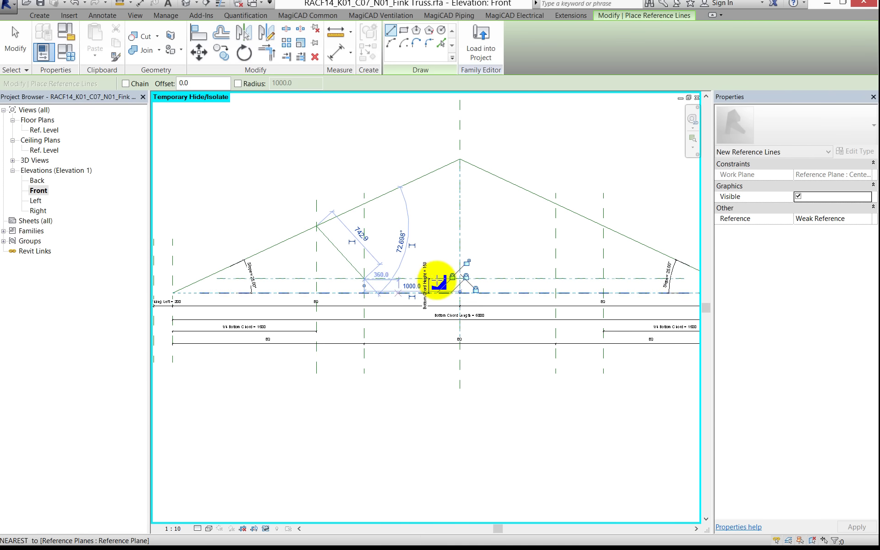
{"action": "scroll", "coordinate": [464, 266], "scroll_direction": "up", "scroll_amount": 2}
{"action": "left_click", "coordinate": [464, 260]}
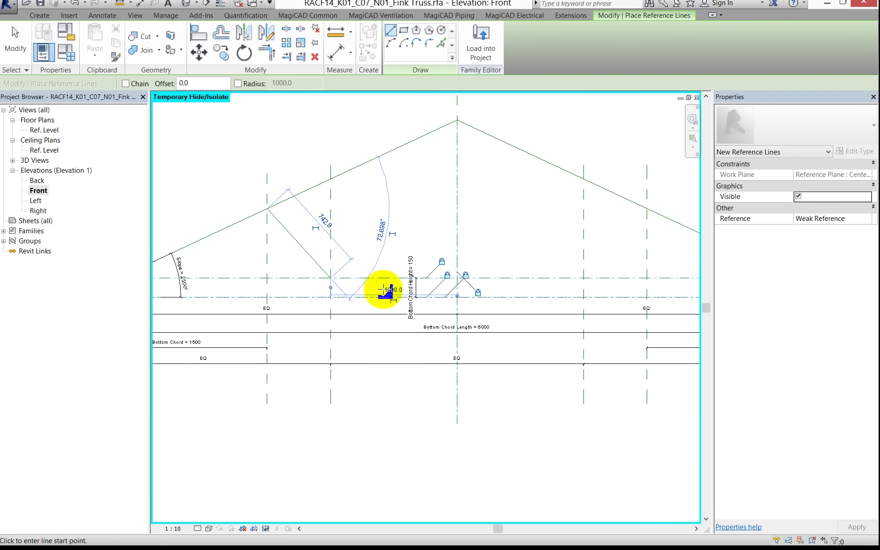
{"action": "left_click", "coordinate": [331, 279]}
{"action": "left_click", "coordinate": [330, 278]}
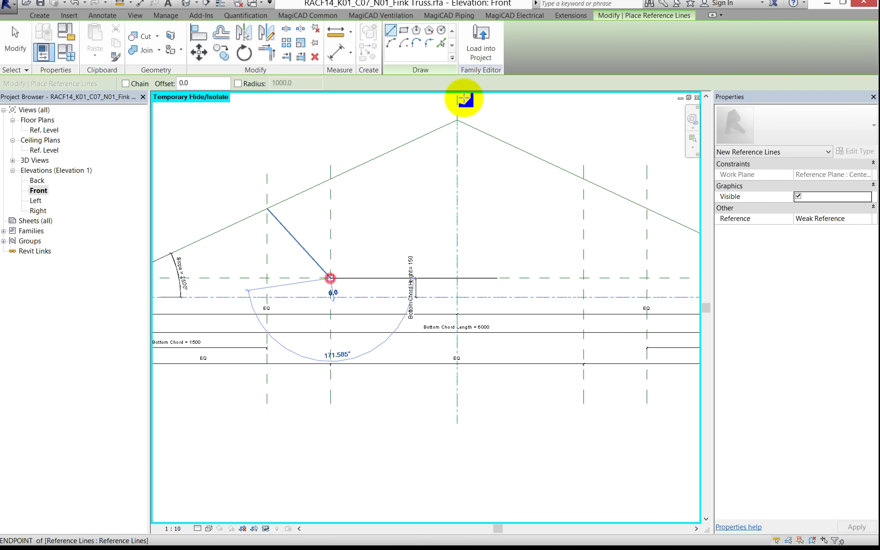
{"action": "left_click", "coordinate": [457, 120]}
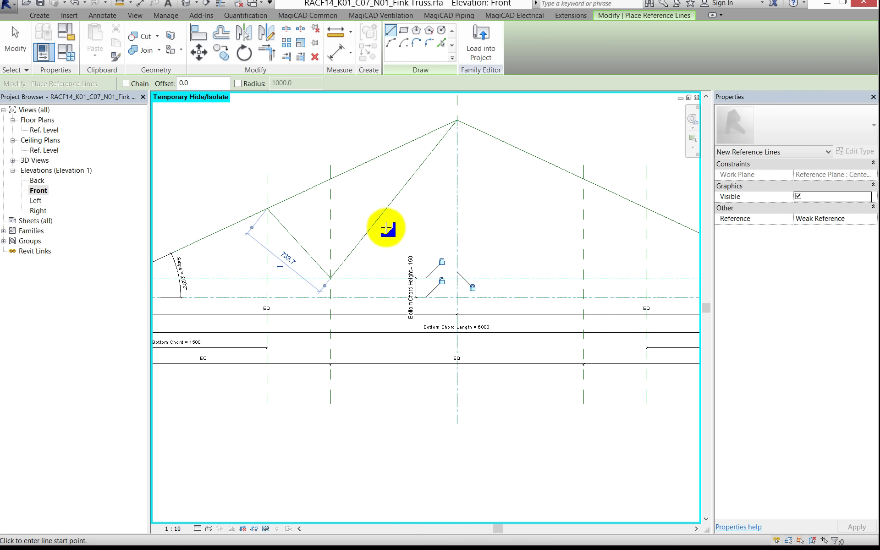
{"action": "scroll", "coordinate": [395, 212], "scroll_direction": "down", "scroll_amount": 2}
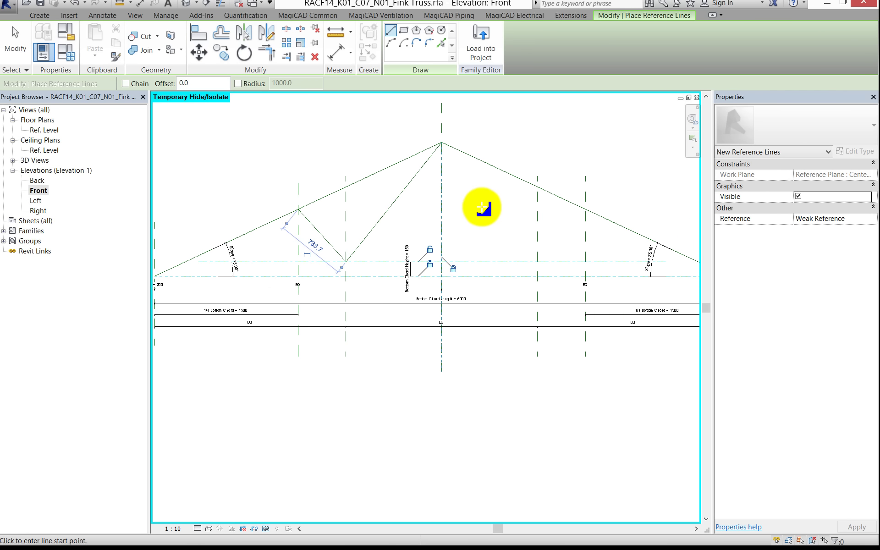
- Draw the two right web reference lines from the top chord midpoint to the bottom node and apex
{"action": "middle_click_drag", "start_coordinate": [453, 229], "coordinate": [395, 226]}
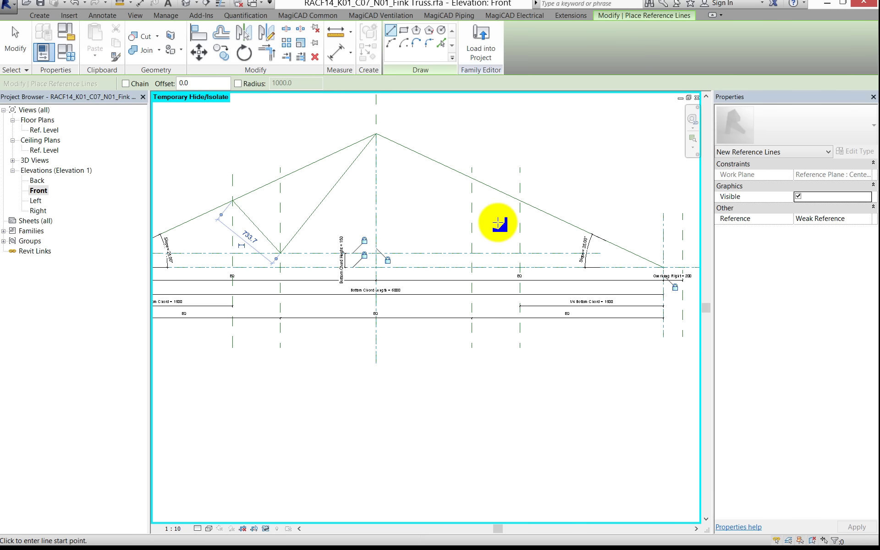
{"action": "left_click", "coordinate": [521, 200]}
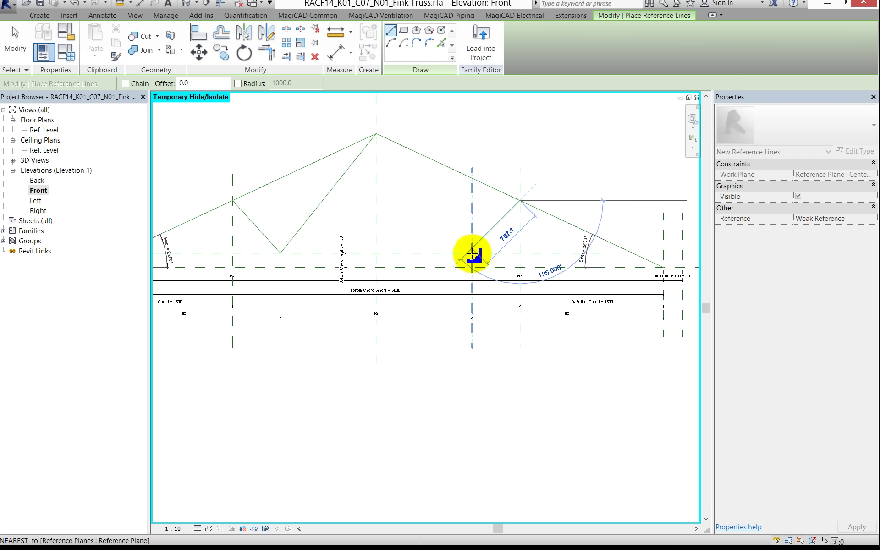
{"action": "scroll", "coordinate": [472, 252], "scroll_direction": "up", "scroll_amount": 1}
{"action": "scroll", "coordinate": [471, 251], "scroll_direction": "up", "scroll_amount": 1}
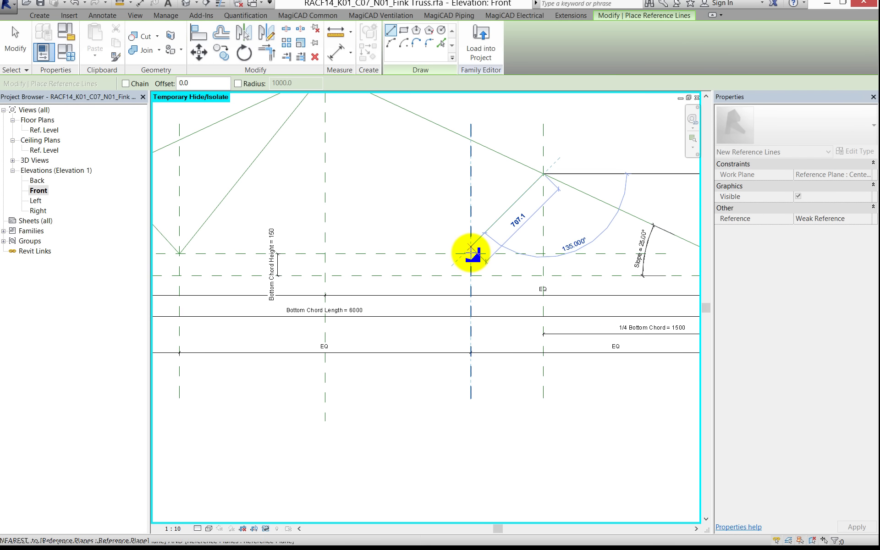
{"action": "left_click", "coordinate": [471, 254]}
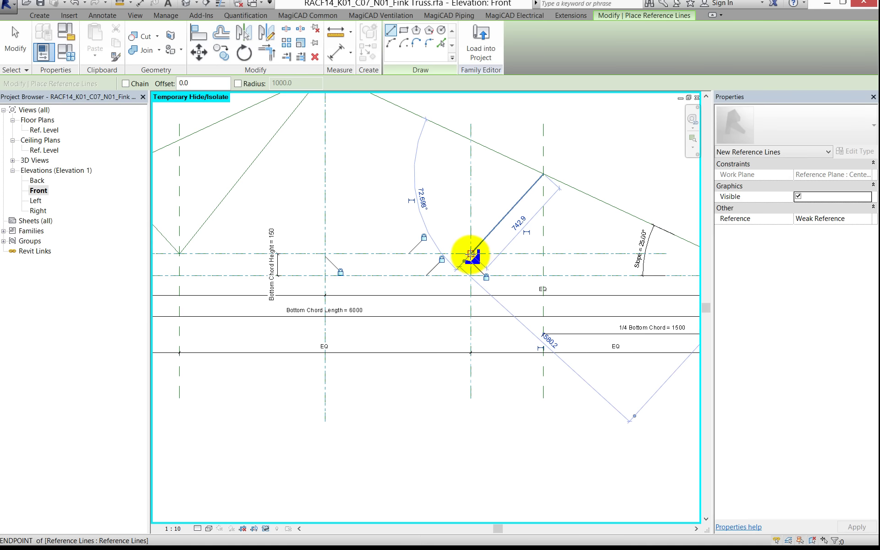
{"action": "scroll", "coordinate": [484, 292], "scroll_direction": "down", "scroll_amount": 1}
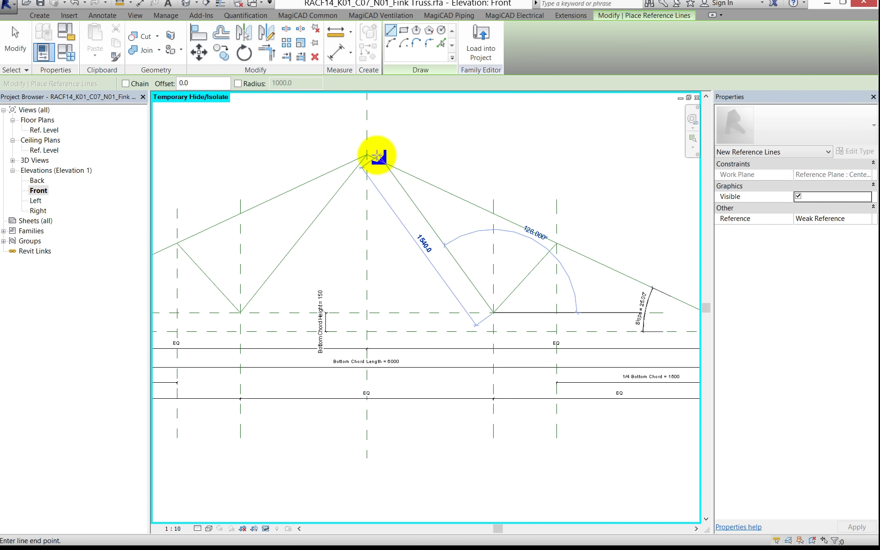
{"action": "left_click", "coordinate": [375, 176]}
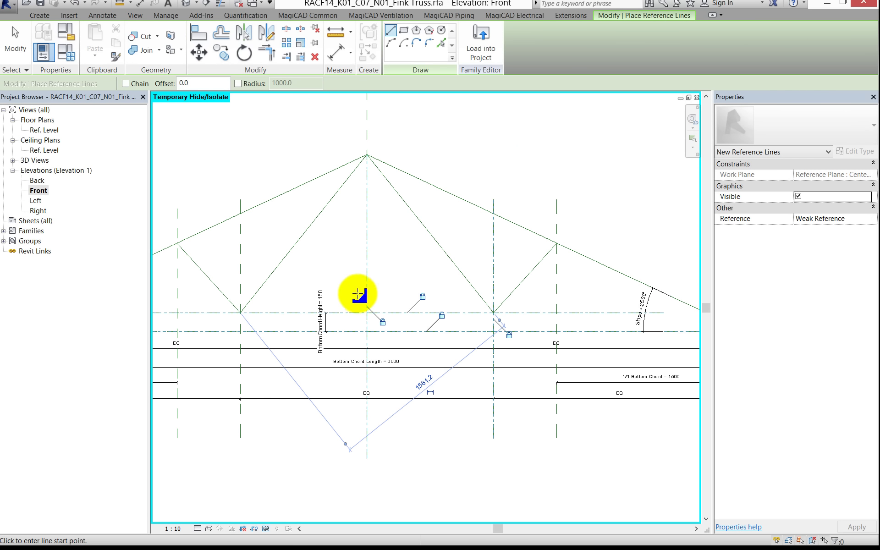
{"action": "scroll", "coordinate": [440, 292], "scroll_direction": "down", "scroll_amount": 2}
{"action": "scroll", "coordinate": [439, 292], "scroll_direction": "down", "scroll_amount": 1}
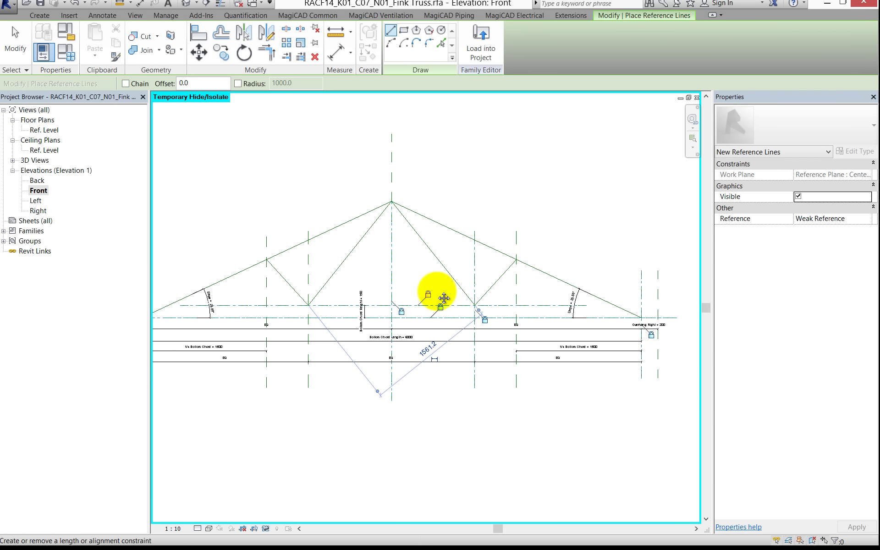
{"action": "middle_click_drag", "start_coordinate": [443, 298], "coordinate": [477, 259]}
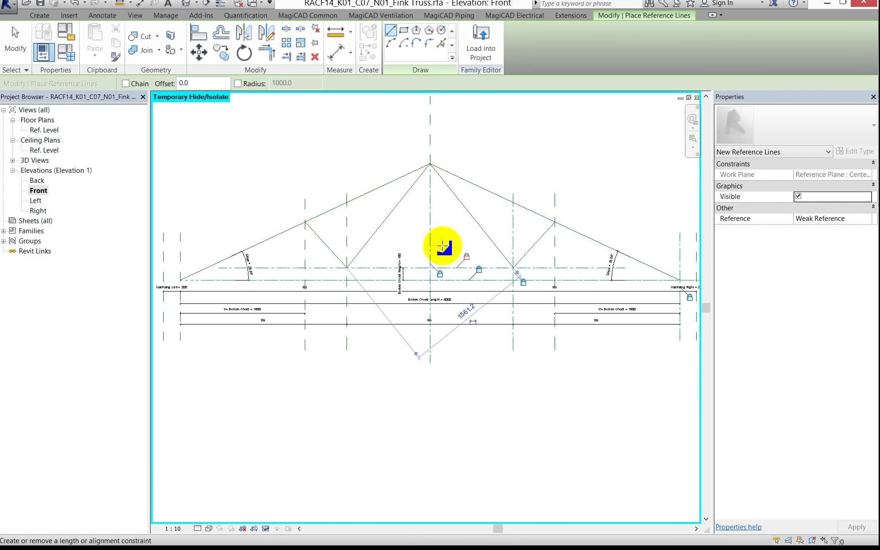
- Dock the Properties panel as a tab alongside the Project Browser
{"action": "left_click", "coordinate": [45, 7]}
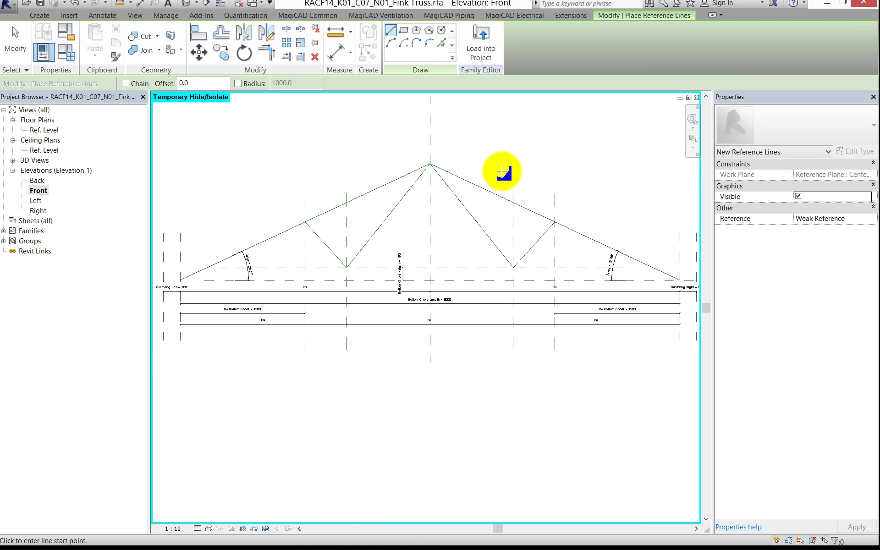
{"action": "left_click_drag", "start_coordinate": [774, 98], "coordinate": [60, 109]}
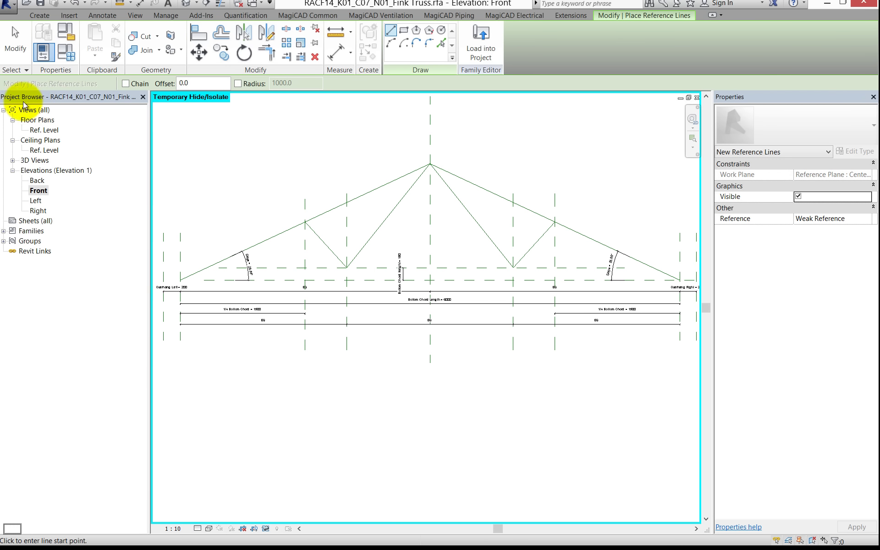
{"action": "left_click_drag", "start_coordinate": [44, 109], "coordinate": [16, 103]}
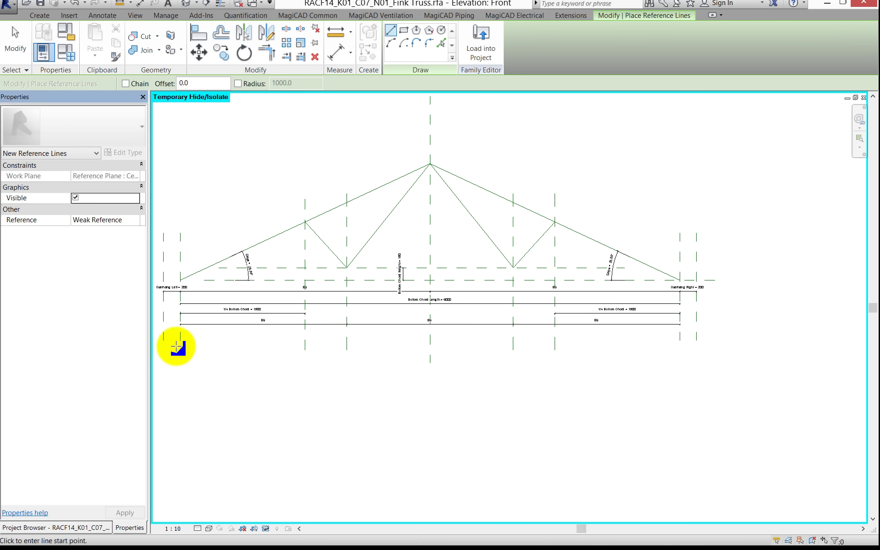
{"action": "scroll", "coordinate": [464, 245], "scroll_direction": "up", "scroll_amount": 2}
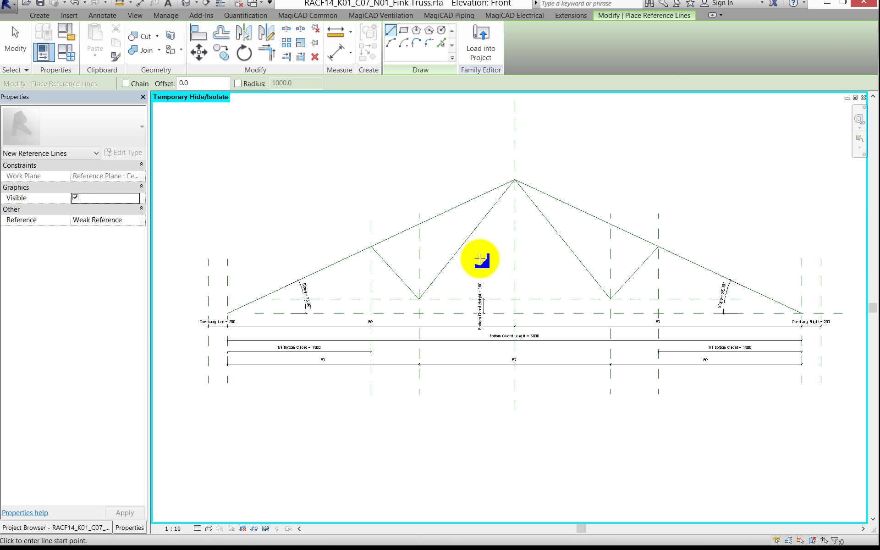
- Set the view scale to 1:20 and begin a reference line along the left web
{"action": "left_click", "coordinate": [173, 532]}
{"action": "left_click", "coordinate": [180, 438]}
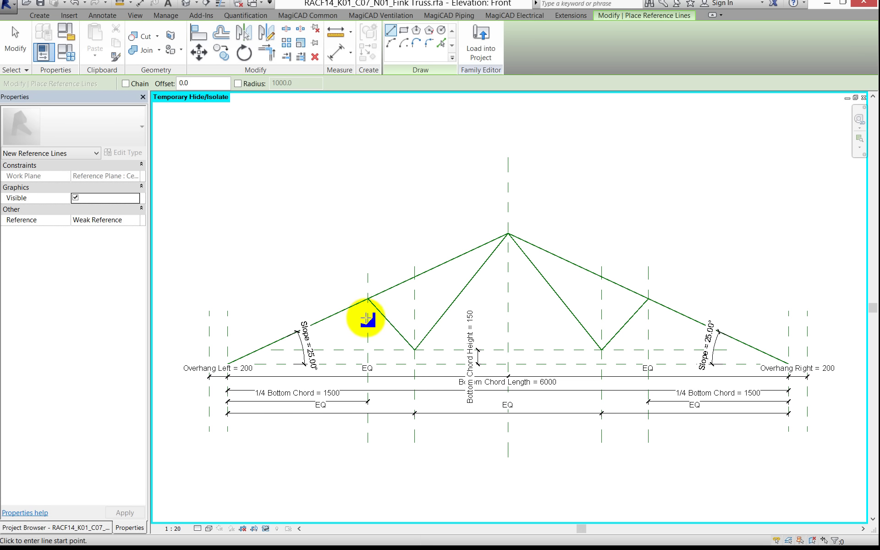
{"action": "left_click", "coordinate": [368, 299]}
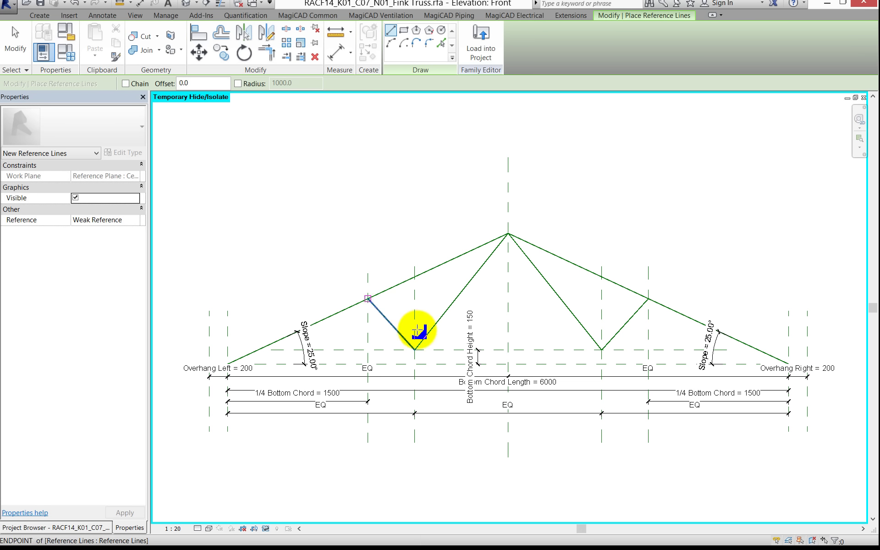
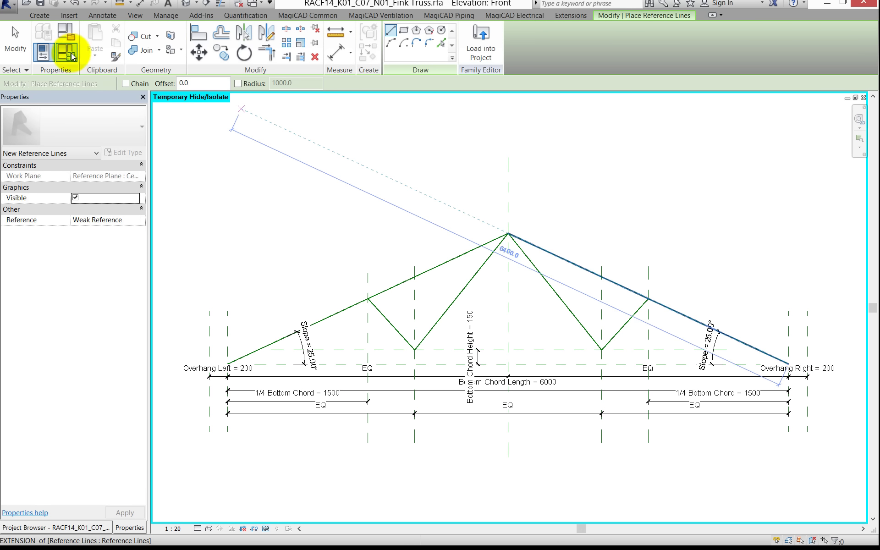
- Flex the Slope parameter to 45° and then 15°, applying each, and restore it to 25°
{"action": "left_click", "coordinate": [72, 56]}
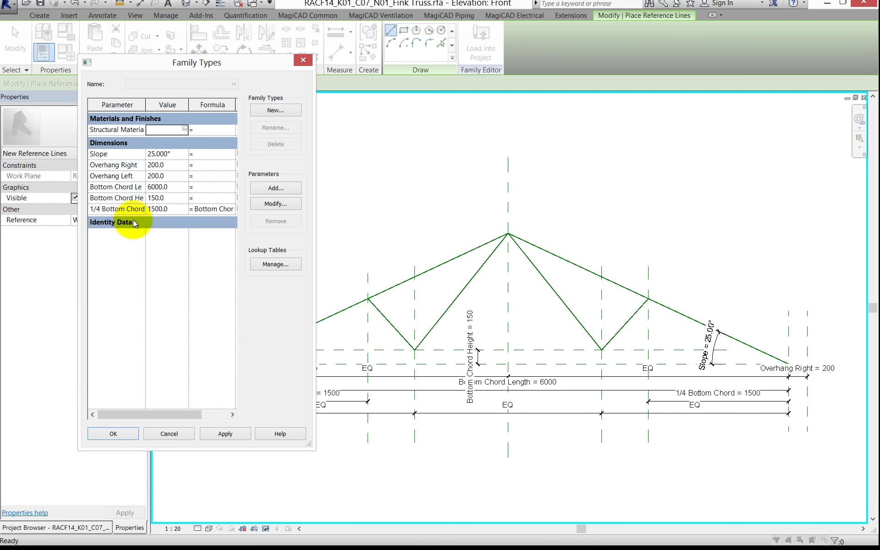
{"action": "left_click", "coordinate": [175, 153]}
{"action": "type", "text": "45"}
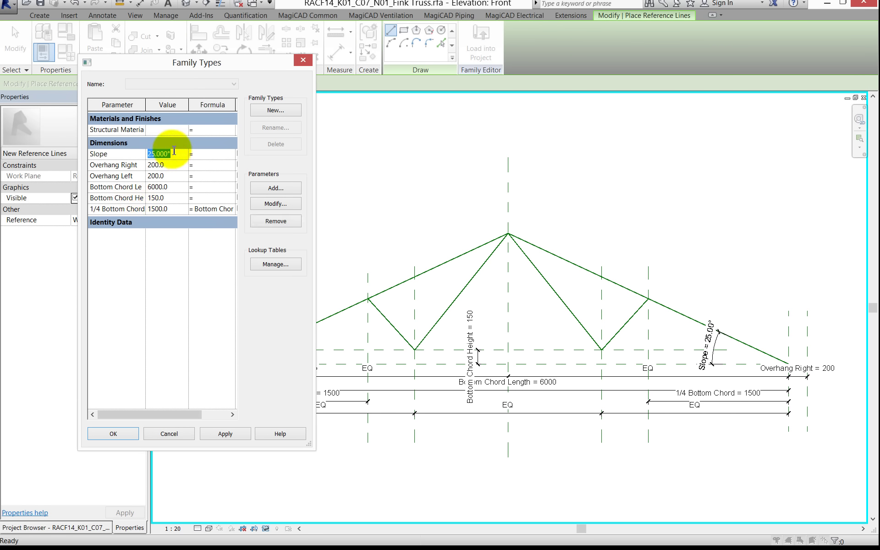
{"action": "left_click", "coordinate": [241, 433]}
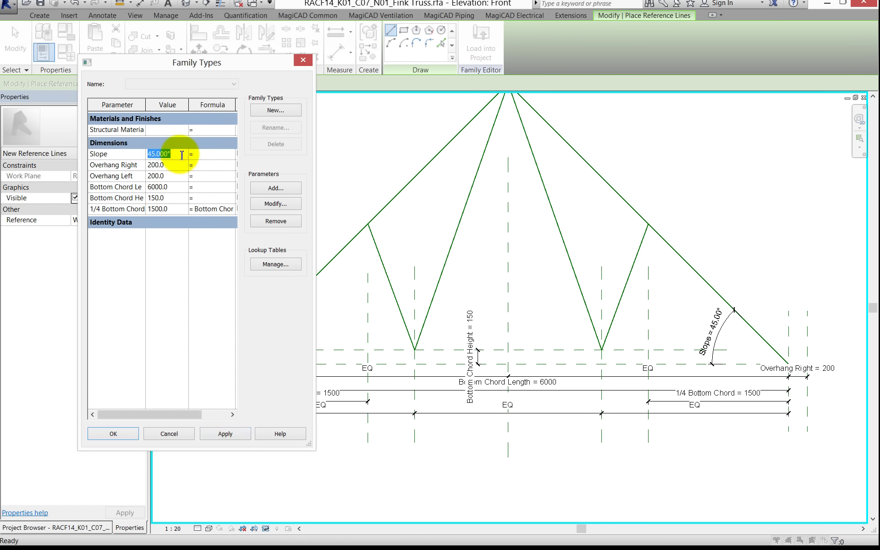
{"action": "type", "text": "15.000"}
{"action": "left_click", "coordinate": [232, 433]}
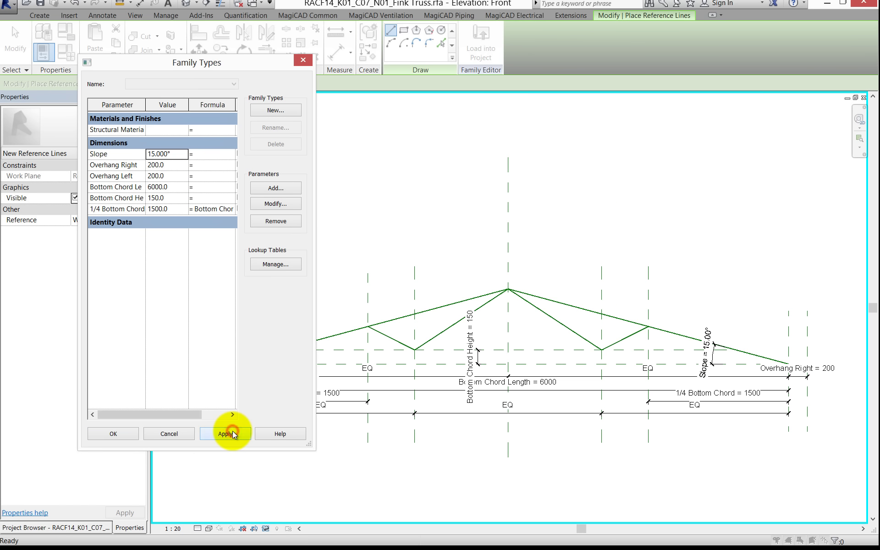
{"action": "left_click", "coordinate": [173, 153]}
{"action": "type", "text": "25"}
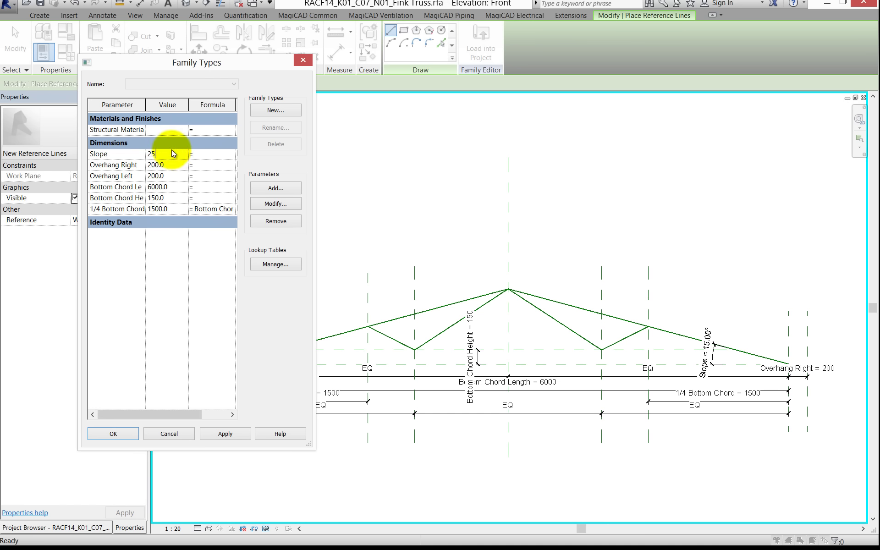
{"action": "left_click", "coordinate": [119, 431]}
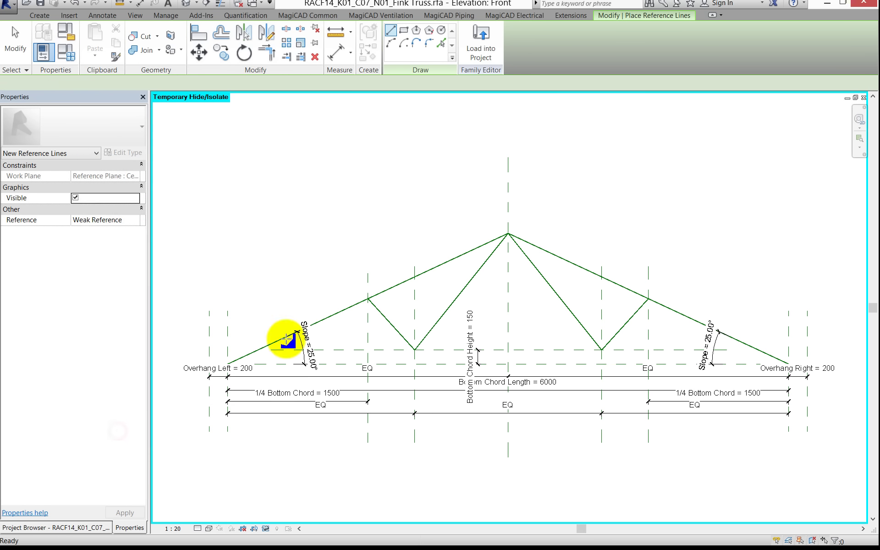
- End reference line placement, pan the truss view, and start a new 250.0-deep solid extrusion
{"action": "left_click", "coordinate": [16, 39]}
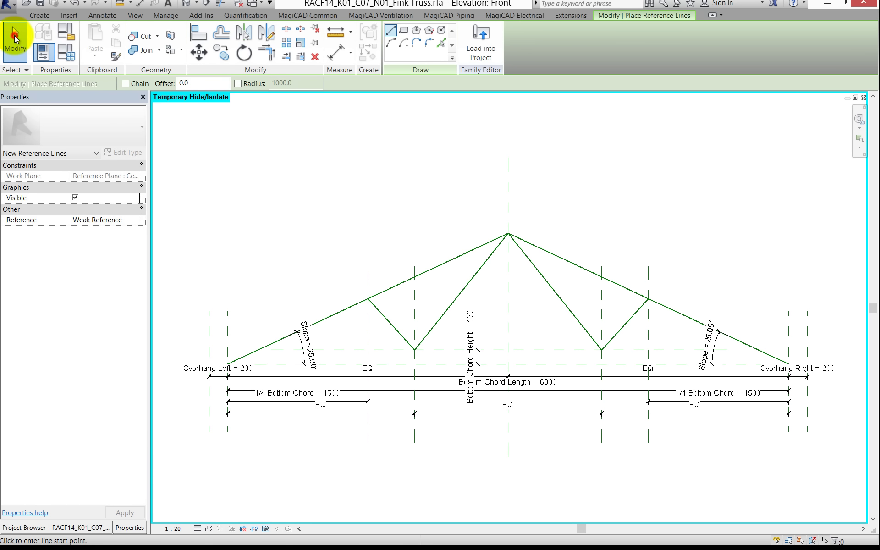
{"action": "middle_click_drag", "start_coordinate": [334, 238], "coordinate": [370, 202]}
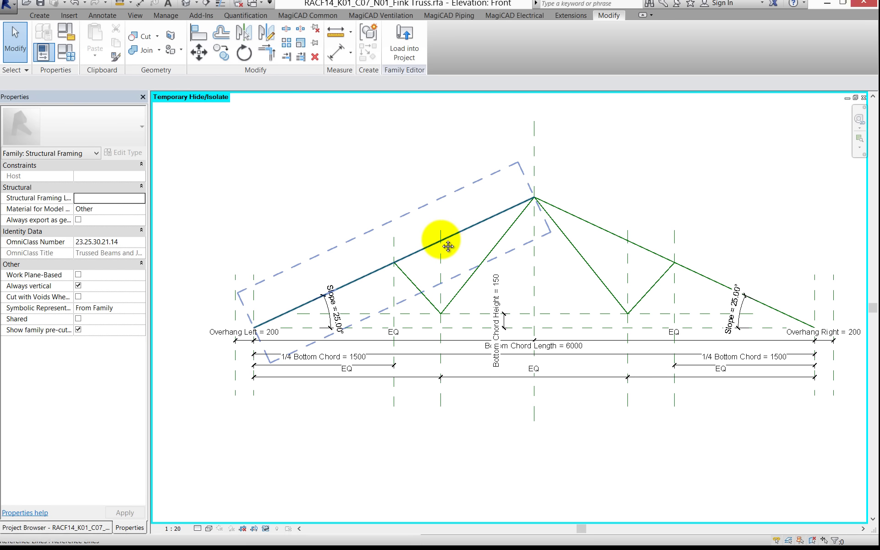
{"action": "middle_click_drag", "start_coordinate": [448, 246], "coordinate": [408, 233]}
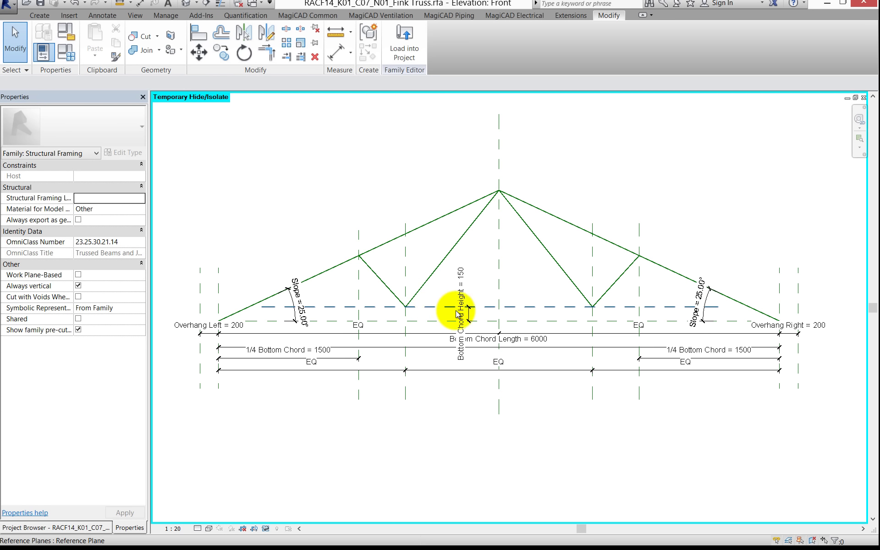
{"action": "left_click", "coordinate": [40, 17]}
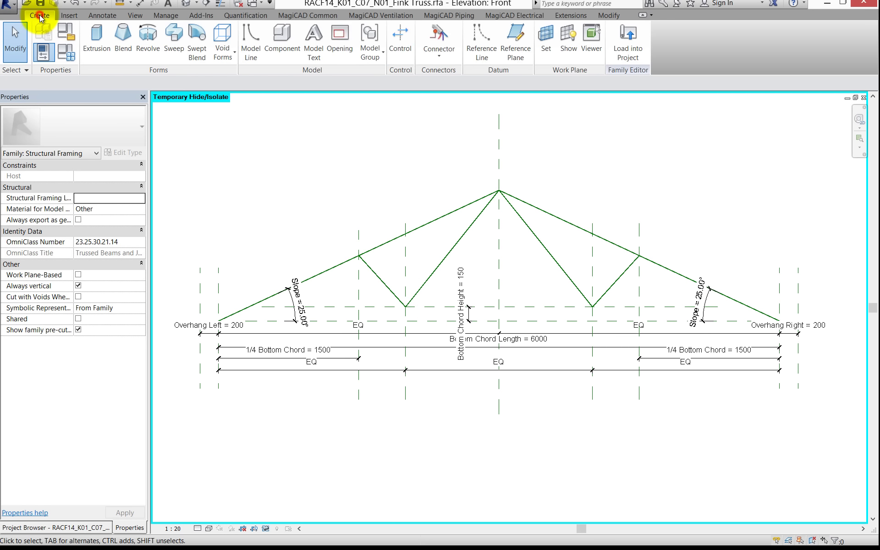
{"action": "left_click", "coordinate": [97, 37]}
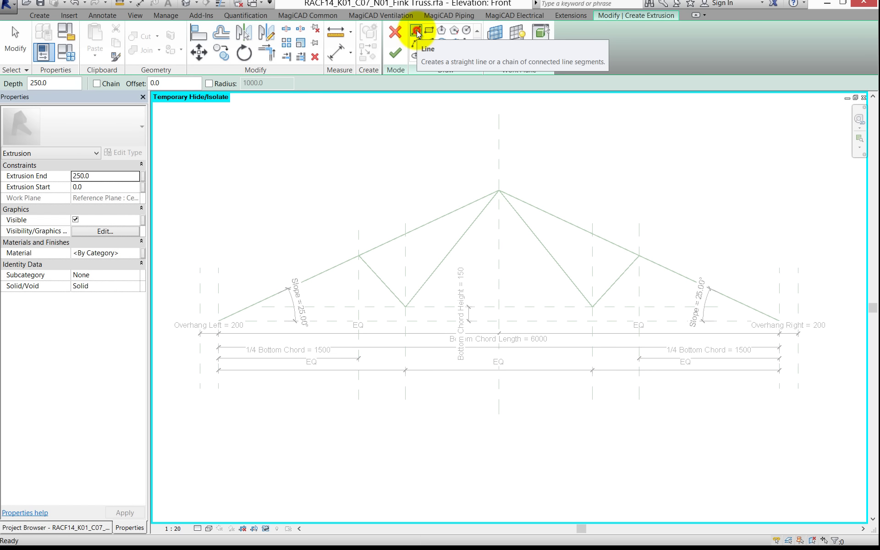
- Draw the bottom-chord base line from the truss's left end to the right overhang point
{"action": "scroll", "coordinate": [219, 335], "scroll_direction": "up", "scroll_amount": 2}
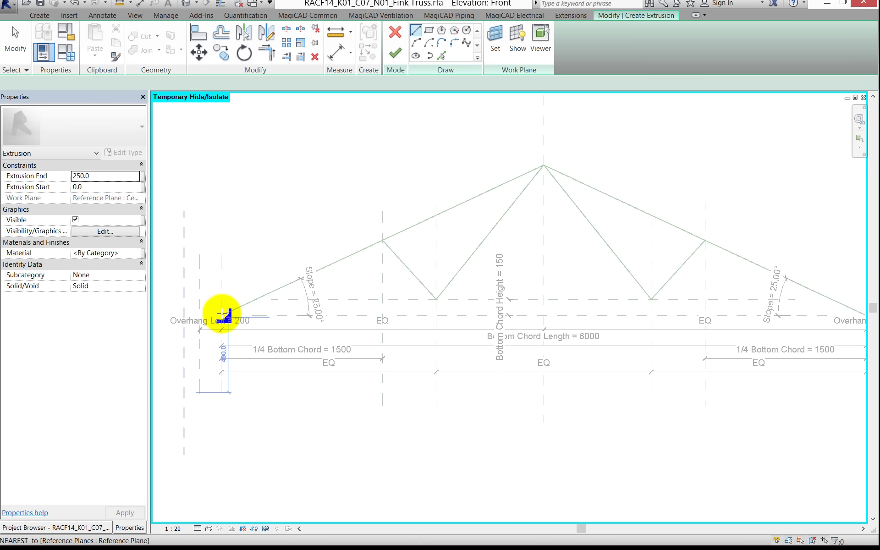
{"action": "scroll", "coordinate": [222, 315], "scroll_direction": "up", "scroll_amount": 2}
{"action": "left_click", "coordinate": [221, 316]}
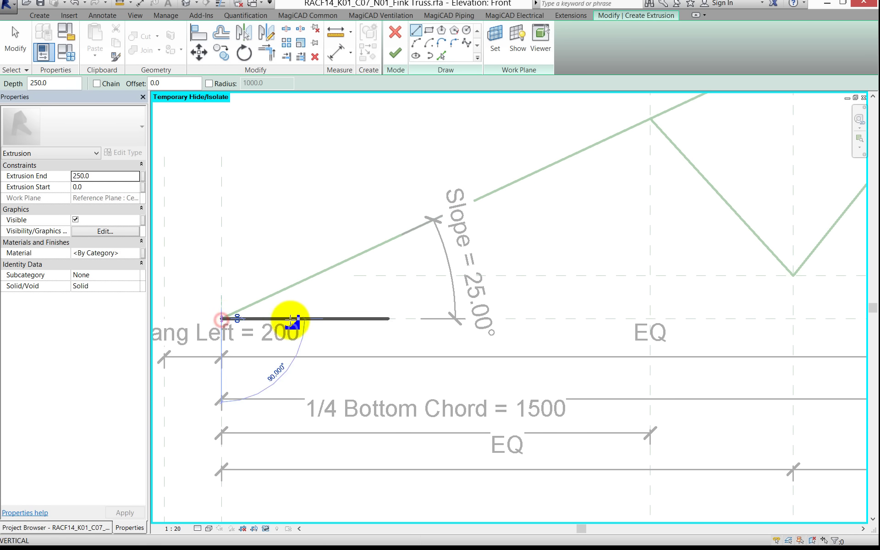
{"action": "left_click", "coordinate": [355, 316]}
{"action": "middle_click_drag", "start_coordinate": [355, 317], "coordinate": [106, 316]}
{"action": "scroll", "coordinate": [315, 318], "scroll_direction": "down", "scroll_amount": 3}
{"action": "scroll", "coordinate": [610, 319], "scroll_direction": "up", "scroll_amount": 1}
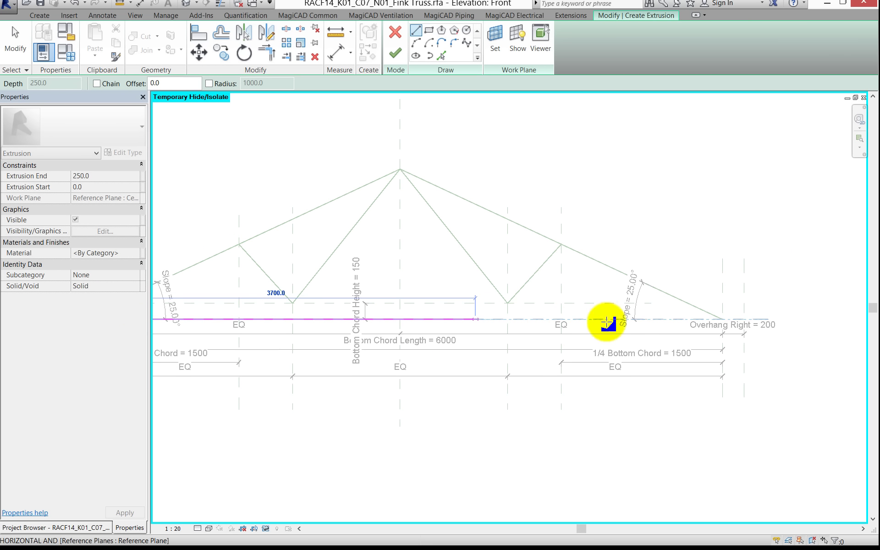
{"action": "scroll", "coordinate": [737, 315], "scroll_direction": "up", "scroll_amount": 1}
{"action": "scroll", "coordinate": [772, 321], "scroll_direction": "up", "scroll_amount": 1}
{"action": "scroll", "coordinate": [773, 323], "scroll_direction": "up", "scroll_amount": 1}
{"action": "left_click", "coordinate": [791, 318]}
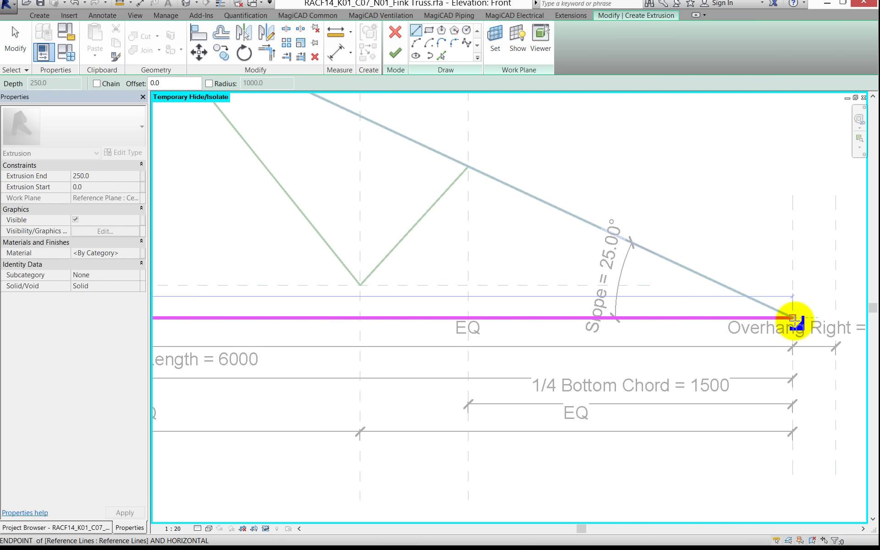
- Draw the right angled end and the top edge along the Bottom Chord Height line
{"action": "left_click", "coordinate": [725, 286]}
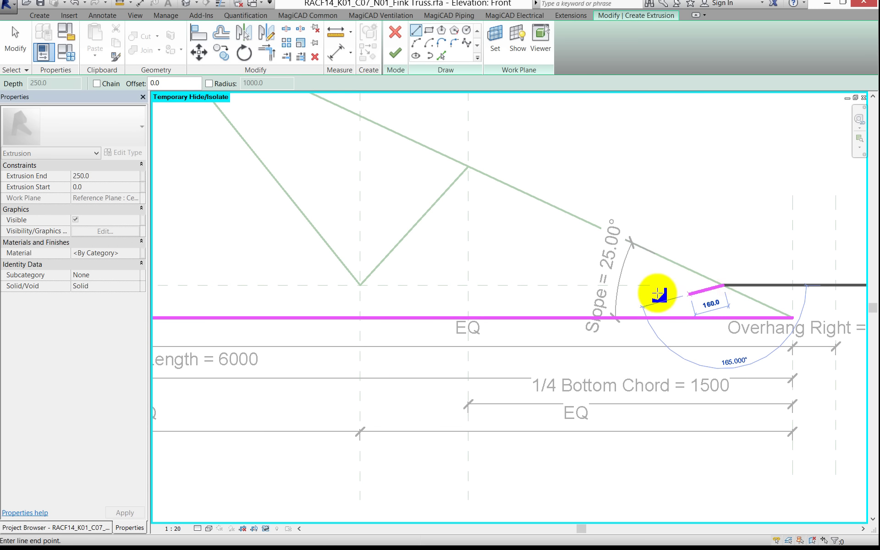
{"action": "scroll", "coordinate": [660, 296], "scroll_direction": "down", "scroll_amount": 1}
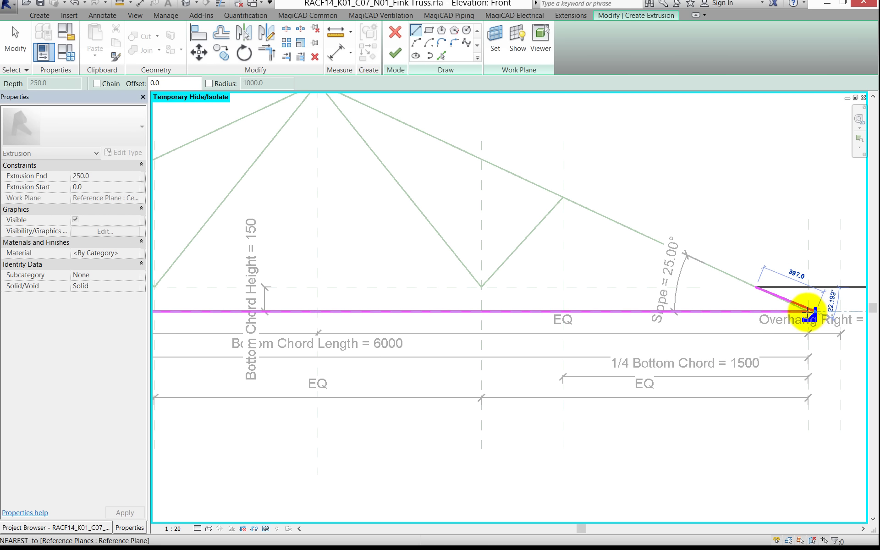
{"action": "left_click", "coordinate": [802, 310]}
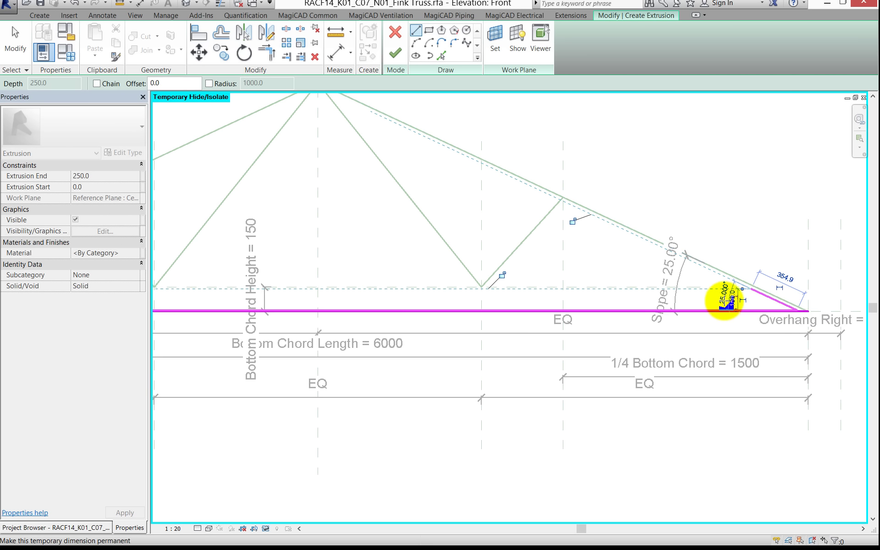
{"action": "scroll", "coordinate": [739, 298], "scroll_direction": "down", "scroll_amount": 1}
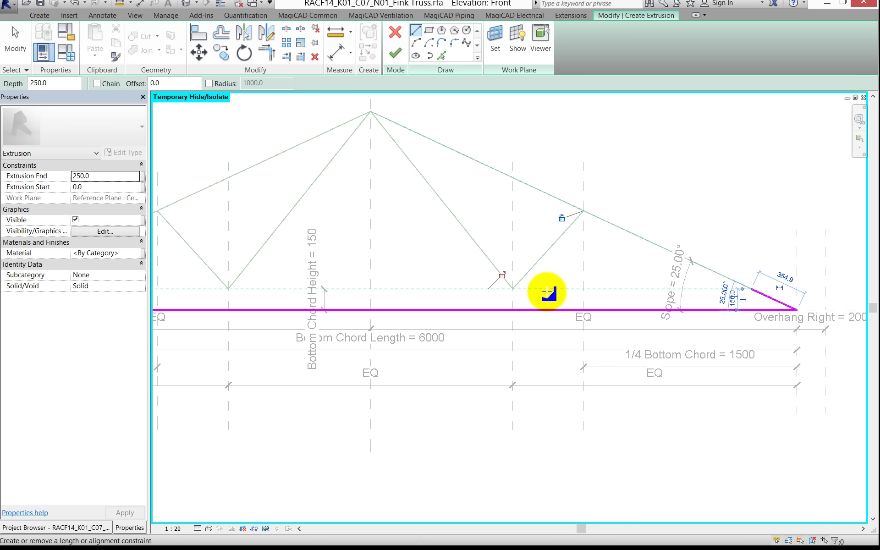
{"action": "left_click", "coordinate": [754, 290]}
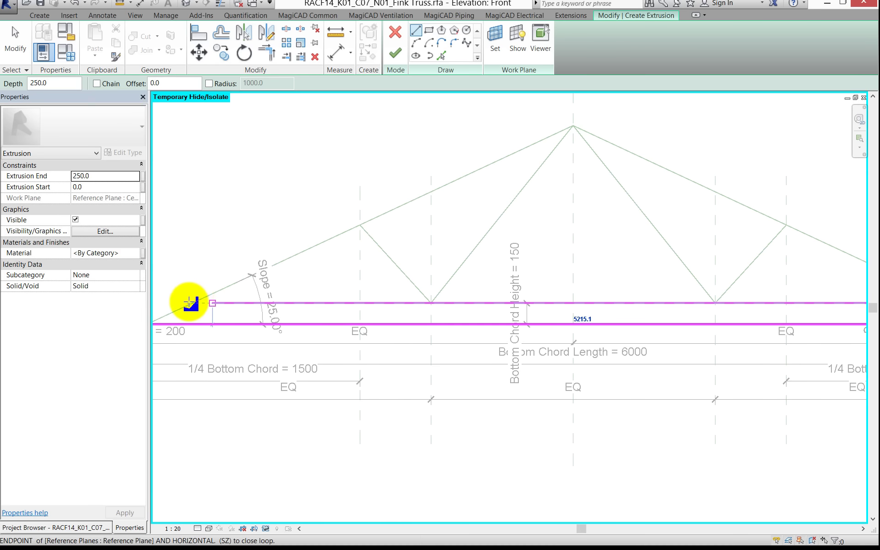
{"action": "left_click", "coordinate": [193, 302]}
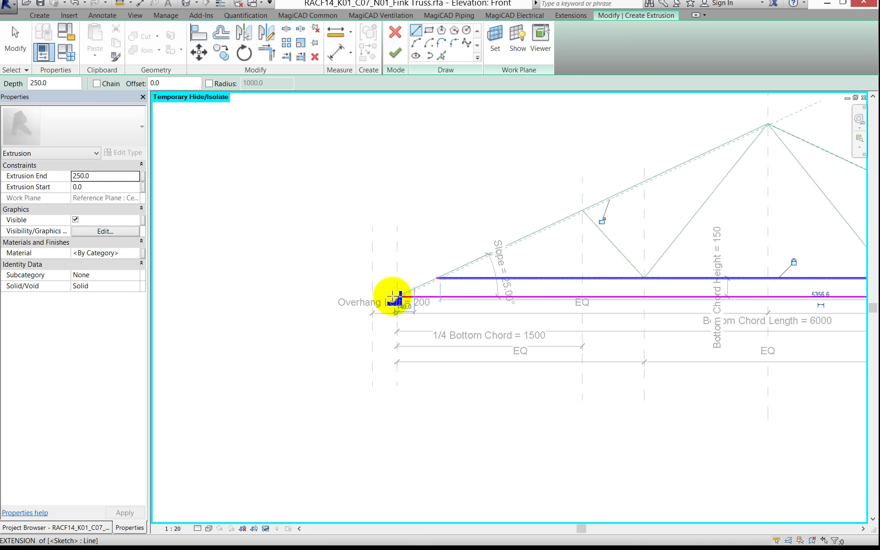
- Draw the left angled end joining the top edge, then pan across the truss and pick Align
{"action": "scroll", "coordinate": [394, 298], "scroll_direction": "up", "scroll_amount": 3}
{"action": "left_click", "coordinate": [395, 303]}
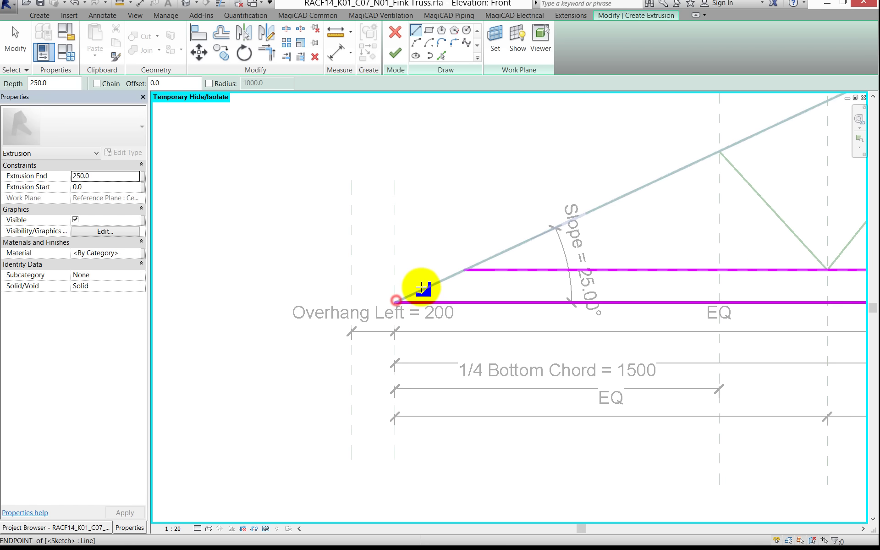
{"action": "left_click", "coordinate": [464, 271]}
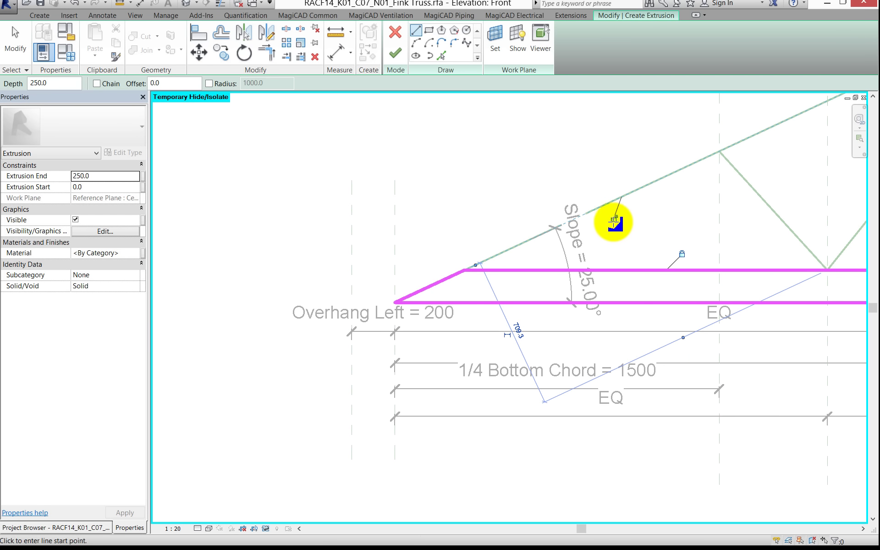
{"action": "scroll", "coordinate": [581, 232], "scroll_direction": "down", "scroll_amount": 1}
{"action": "middle_click_drag", "start_coordinate": [582, 236], "coordinate": [343, 244]}
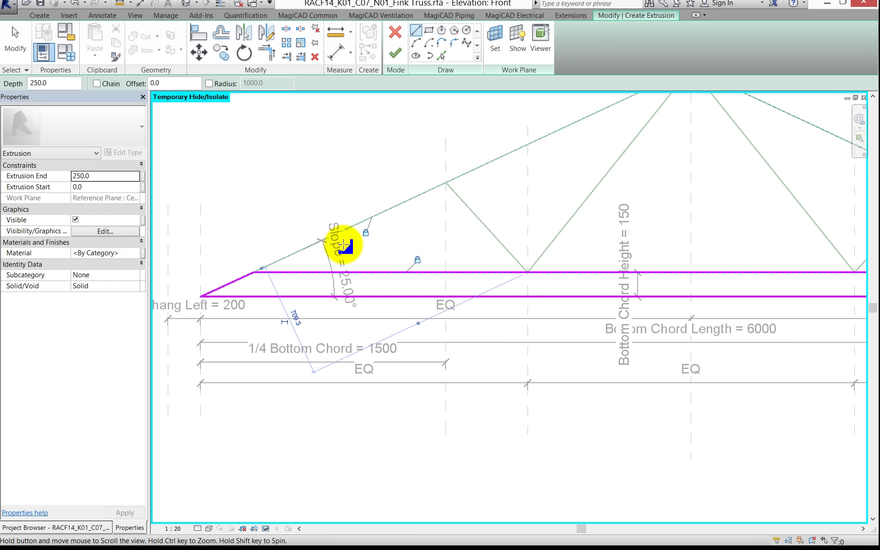
{"action": "scroll", "coordinate": [625, 311], "scroll_direction": "down", "scroll_amount": 1}
{"action": "scroll", "coordinate": [627, 312], "scroll_direction": "down", "scroll_amount": 1}
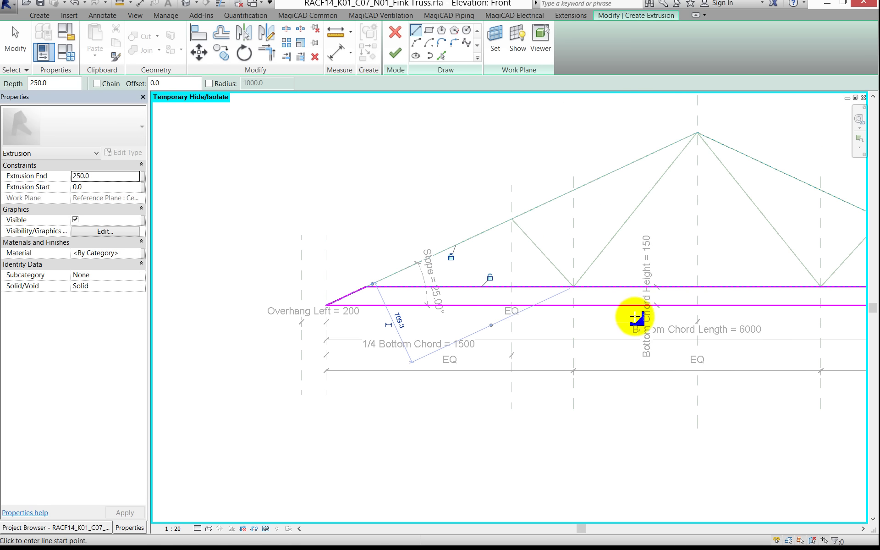
{"action": "scroll", "coordinate": [636, 316], "scroll_direction": "down", "scroll_amount": 1}
{"action": "middle_click_drag", "start_coordinate": [584, 312], "coordinate": [576, 309]}
{"action": "scroll", "coordinate": [575, 308], "scroll_direction": "down", "scroll_amount": 1}
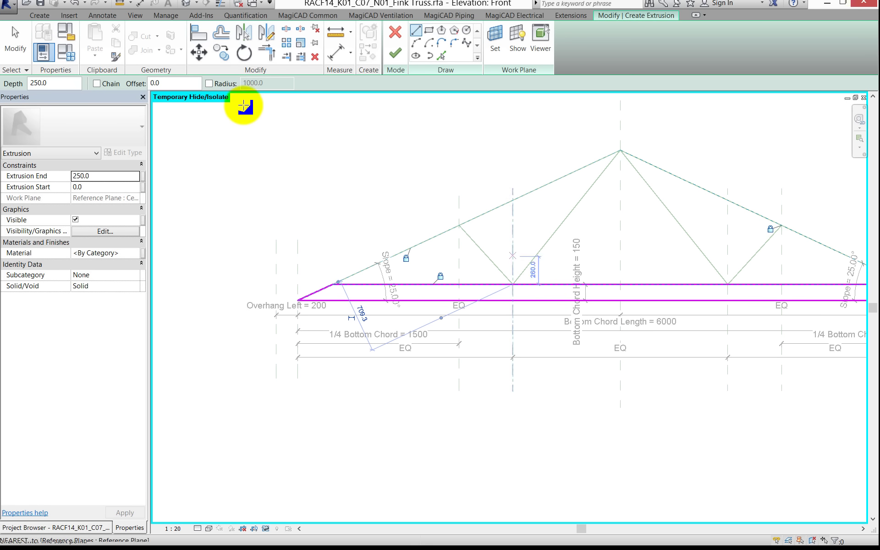
{"action": "left_click", "coordinate": [199, 37]}
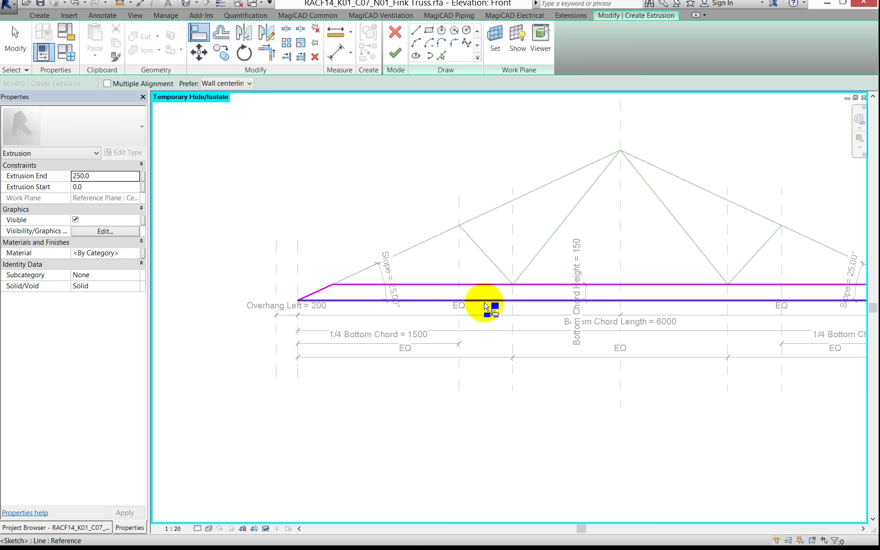
- Align the bottom sketch edge to the base reference plane, lock it, and finish the extrusion
{"action": "left_click", "coordinate": [485, 304]}
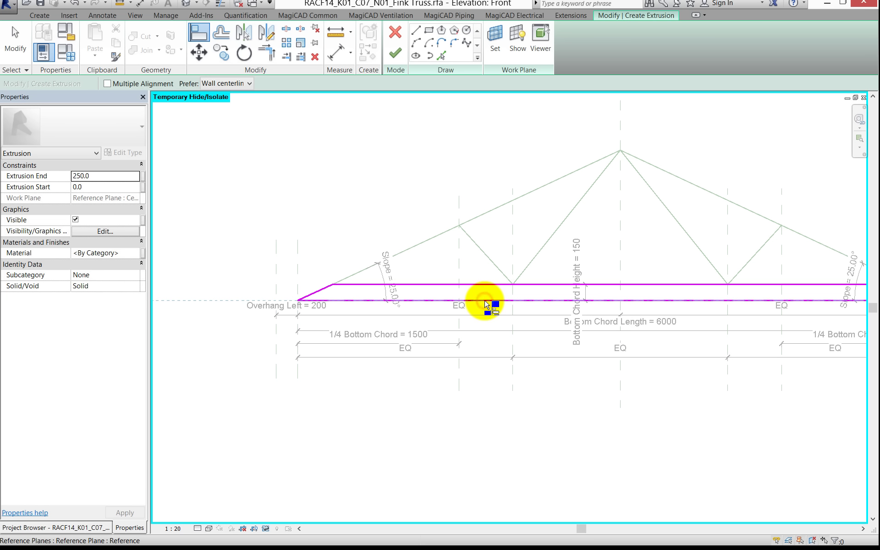
{"action": "left_click", "coordinate": [518, 301]}
{"action": "left_click", "coordinate": [567, 317]}
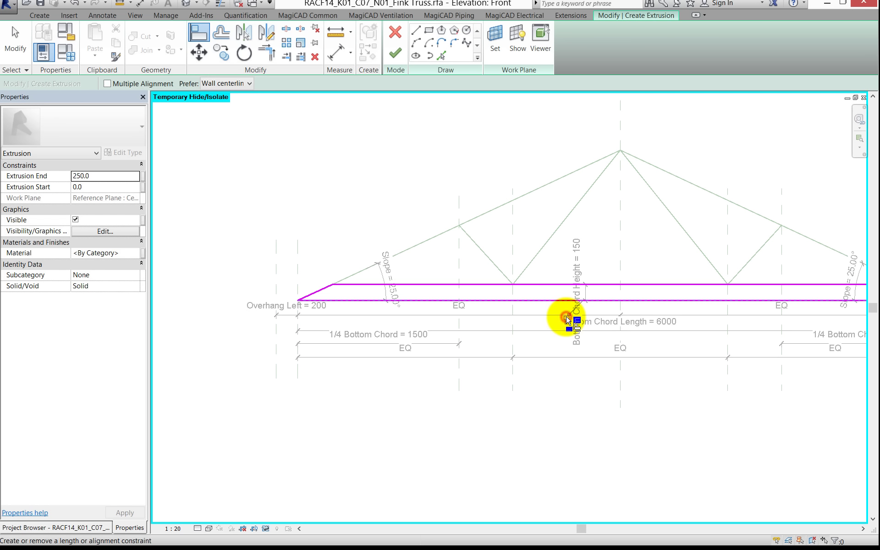
{"action": "left_click", "coordinate": [398, 54]}
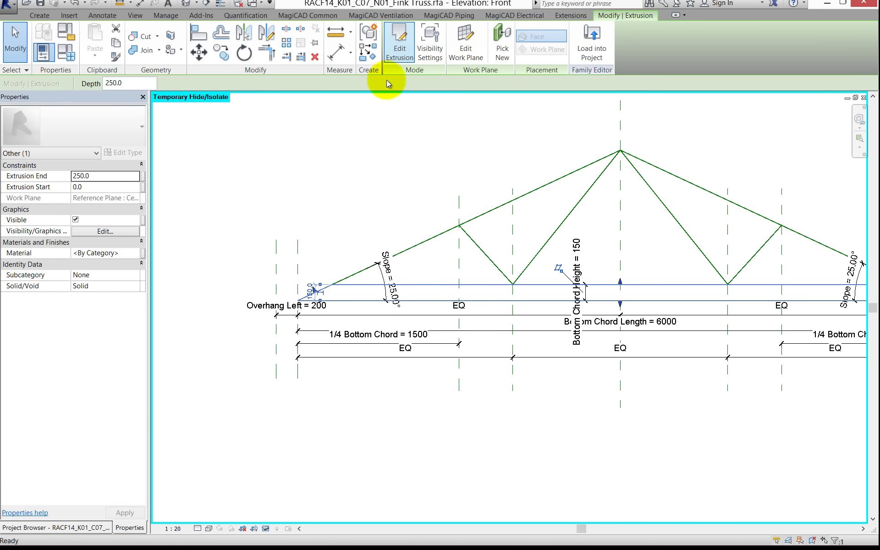
- Open the Ref. Level floor plan from the Project Browser
{"action": "middle_click_drag", "start_coordinate": [532, 294], "coordinate": [360, 263]}
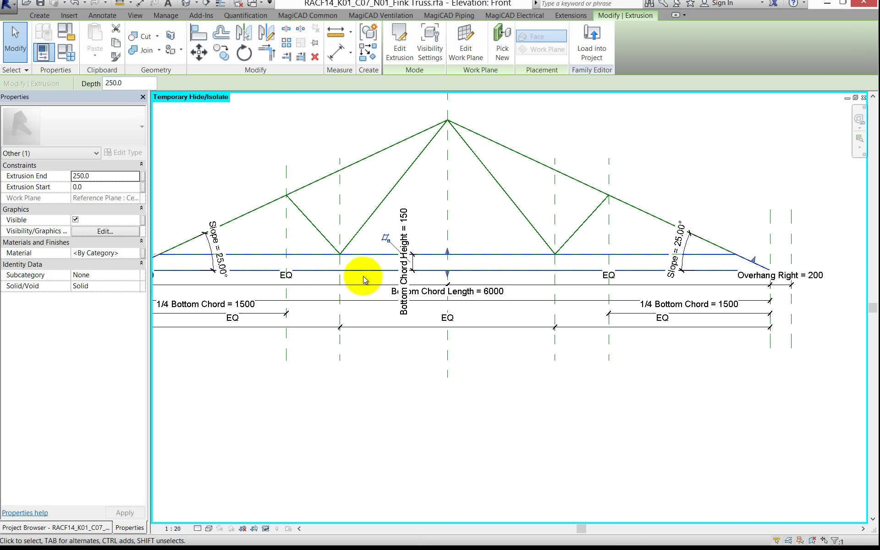
{"action": "middle_click_drag", "start_coordinate": [463, 260], "coordinate": [527, 251]}
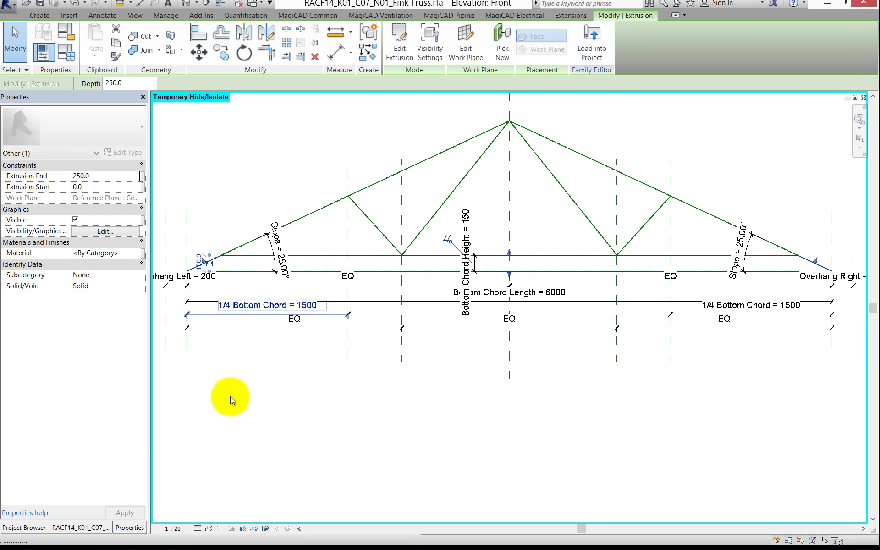
{"action": "left_click", "coordinate": [72, 529]}
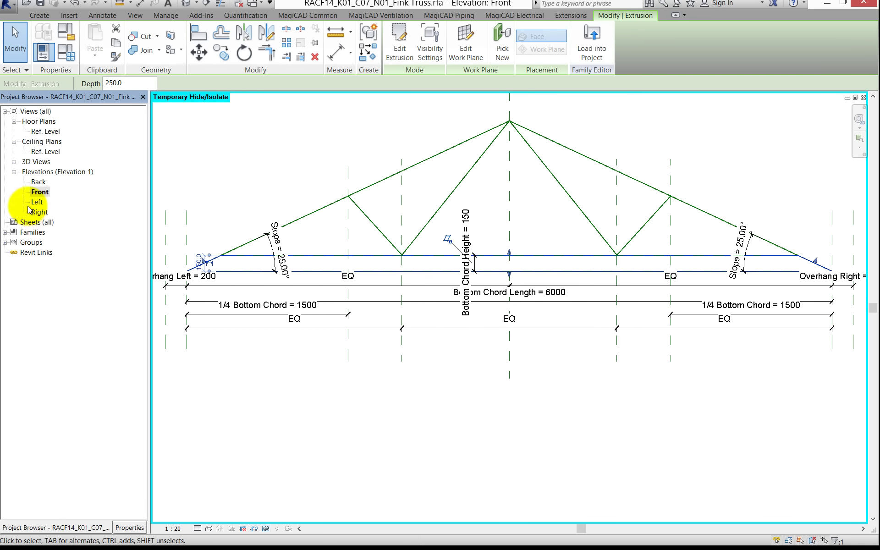
{"action": "double_click", "coordinate": [43, 132]}
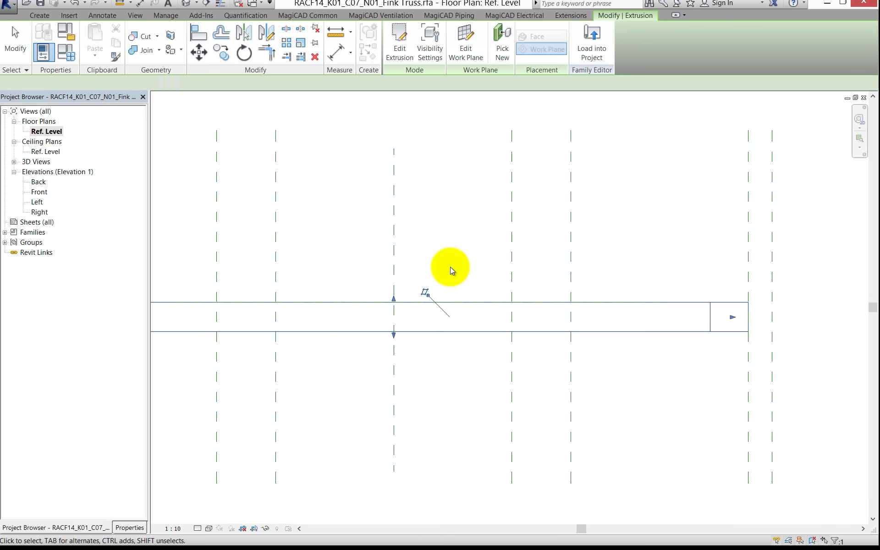
{"action": "scroll", "coordinate": [452, 279], "scroll_direction": "down", "scroll_amount": 2}
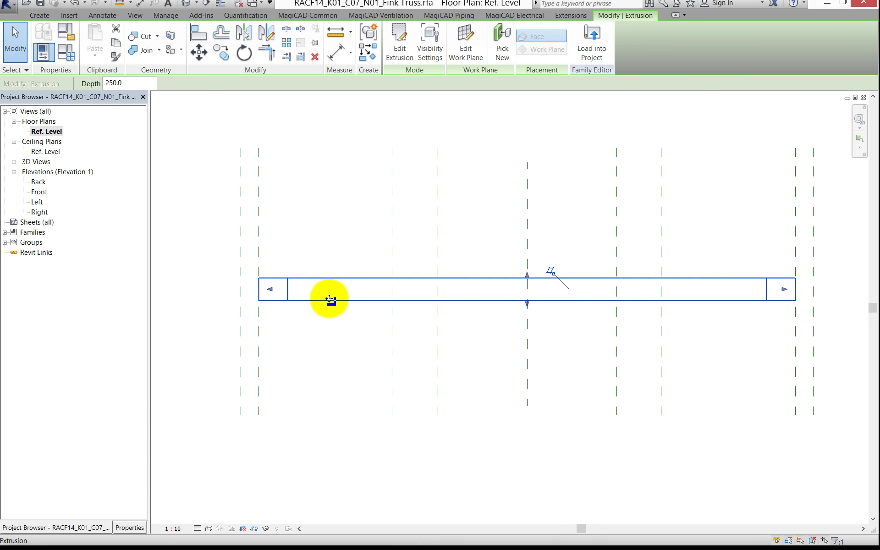
- Place a 250 aligned dimension between the extrusion's top and bottom edges, left of it
{"action": "left_click", "coordinate": [337, 56]}
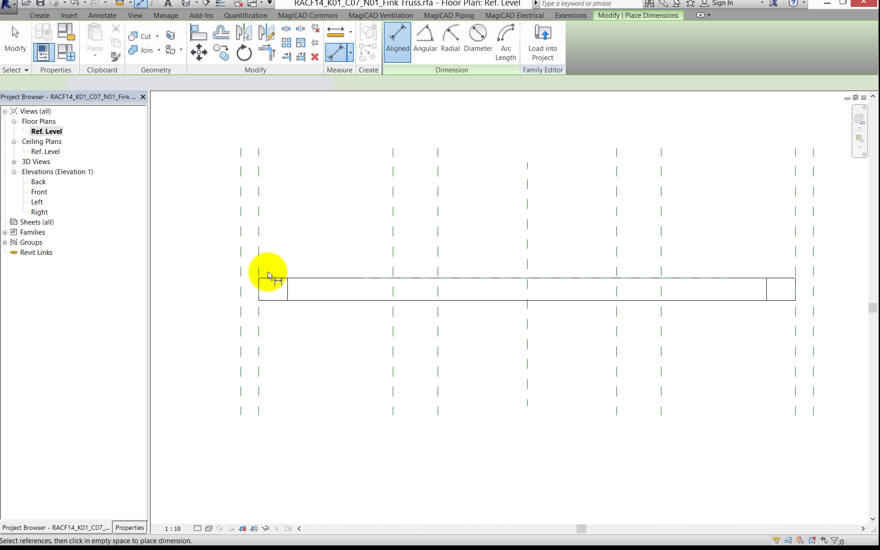
{"action": "left_click", "coordinate": [306, 278]}
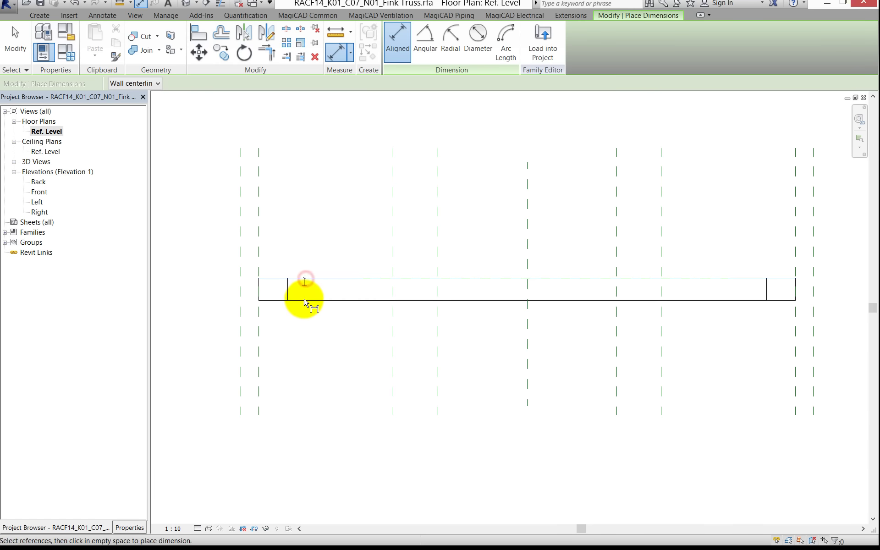
{"action": "left_click", "coordinate": [299, 301]}
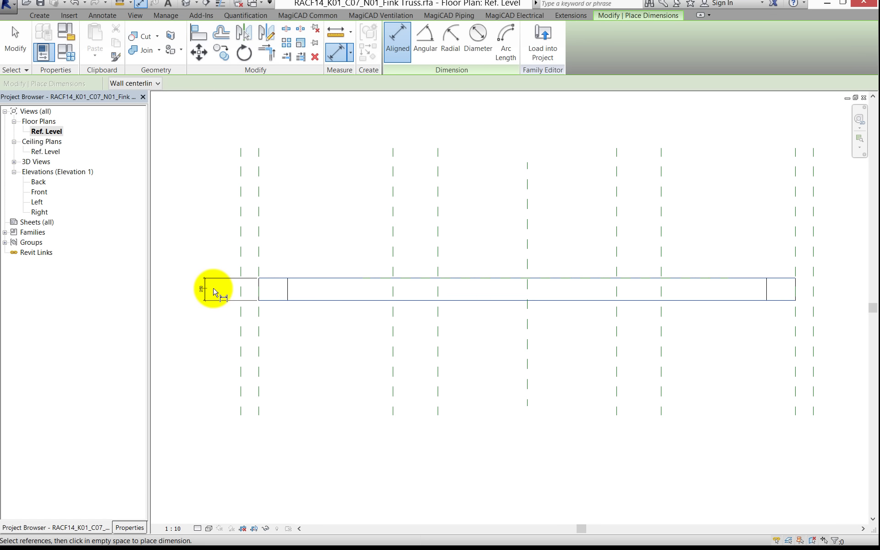
{"action": "scroll", "coordinate": [217, 294], "scroll_direction": "up", "scroll_amount": 3}
{"action": "scroll", "coordinate": [215, 295], "scroll_direction": "up", "scroll_amount": 2}
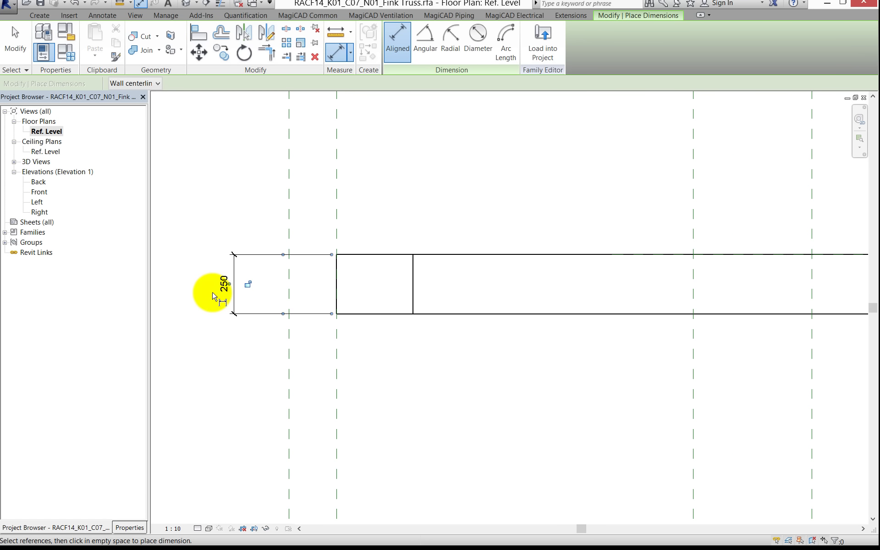
{"action": "left_click", "coordinate": [213, 293]}
{"action": "key", "text": "Escape"}
{"action": "key", "text": "Escape"}
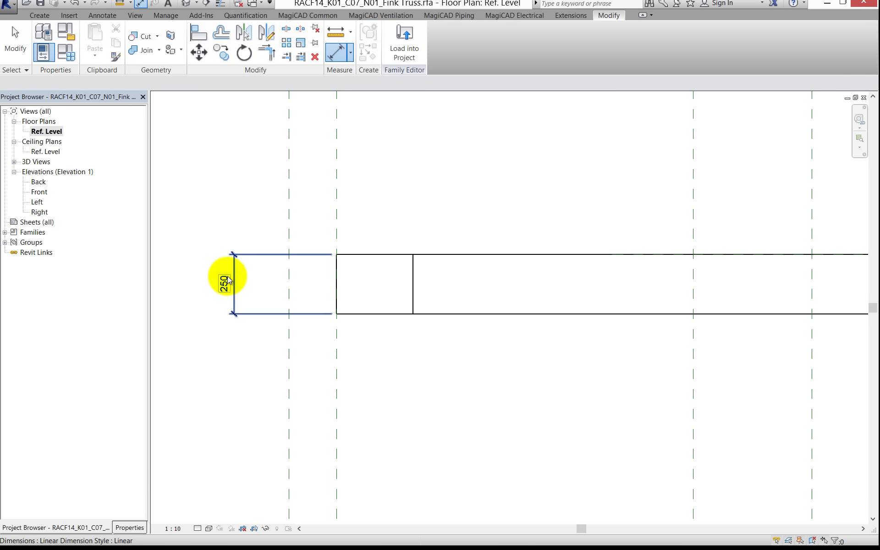
{"action": "left_click", "coordinate": [238, 260]}
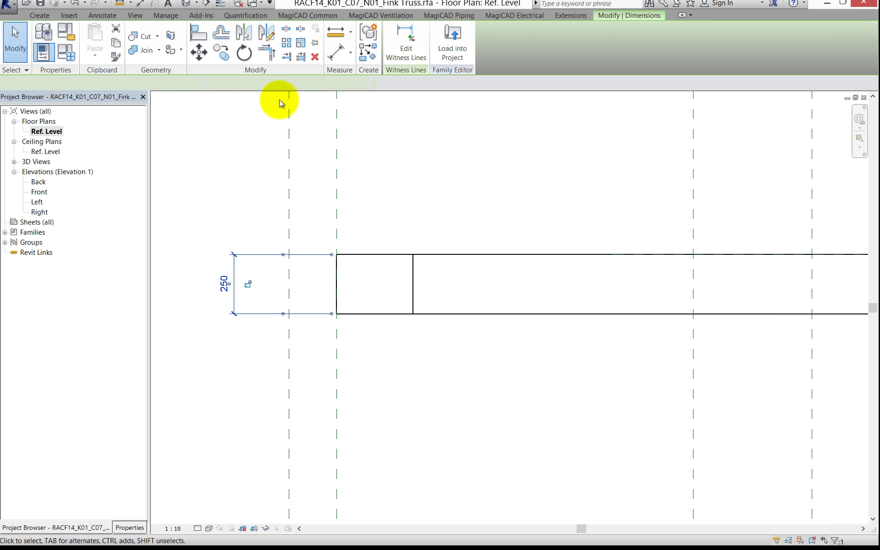
- Label the 250 dimension with a new 'Truss Width' parameter and lock it
{"action": "left_click", "coordinate": [263, 84]}
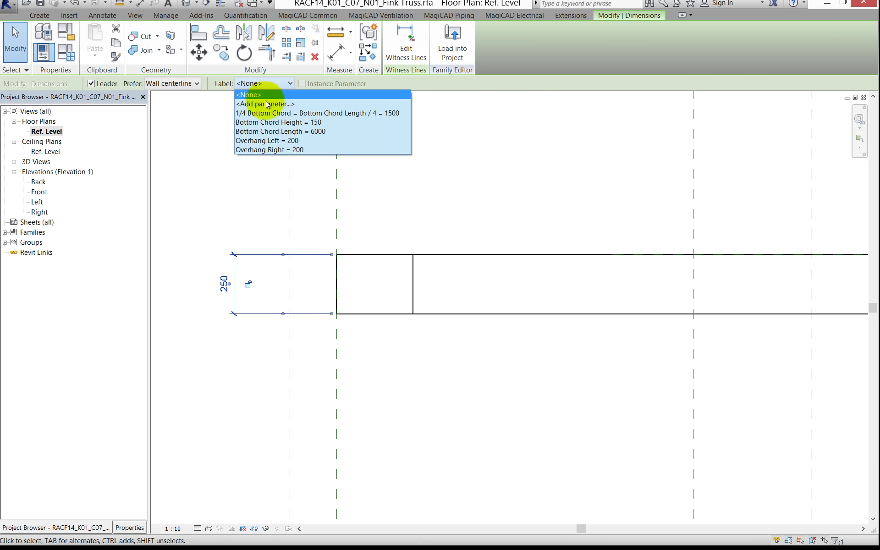
{"action": "left_click", "coordinate": [267, 104]}
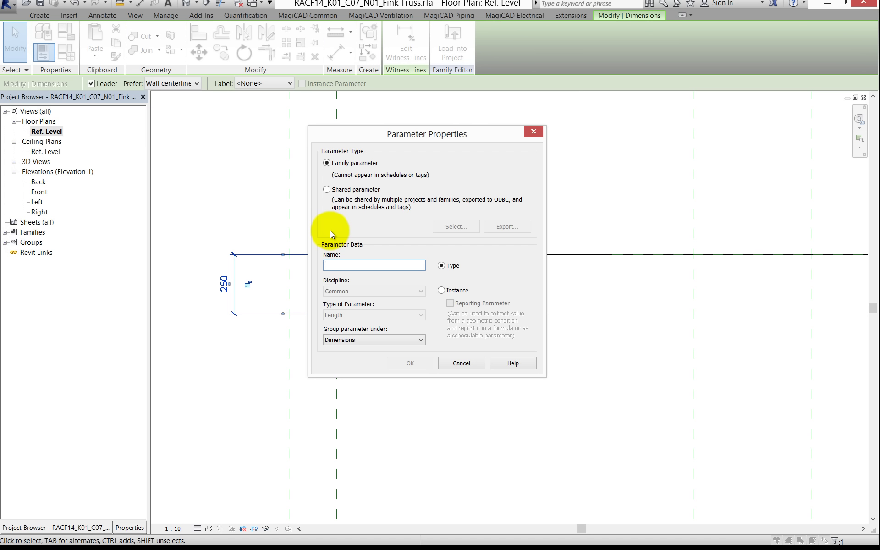
{"action": "type", "text": "T"}
{"action": "type", "text": "russ W"}
{"action": "type", "text": "idth"}
{"action": "left_click", "coordinate": [416, 363]}
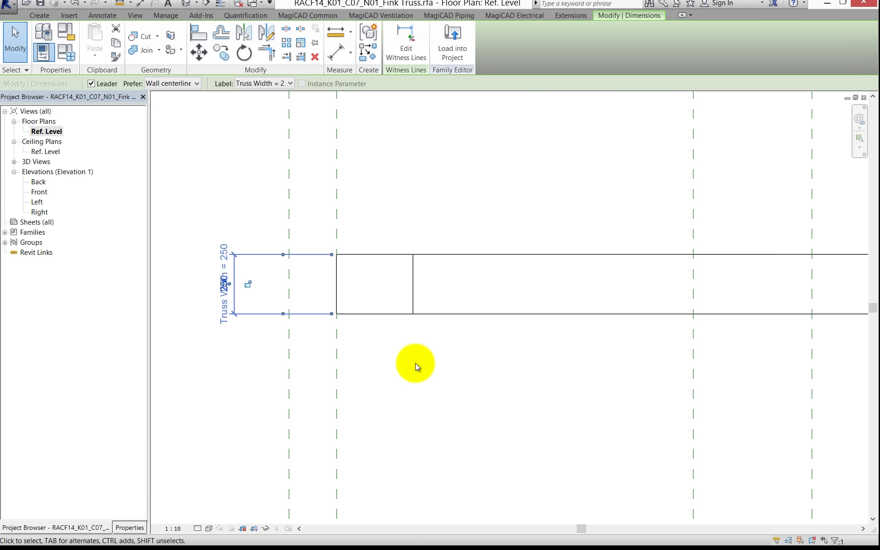
{"action": "left_click", "coordinate": [247, 284]}
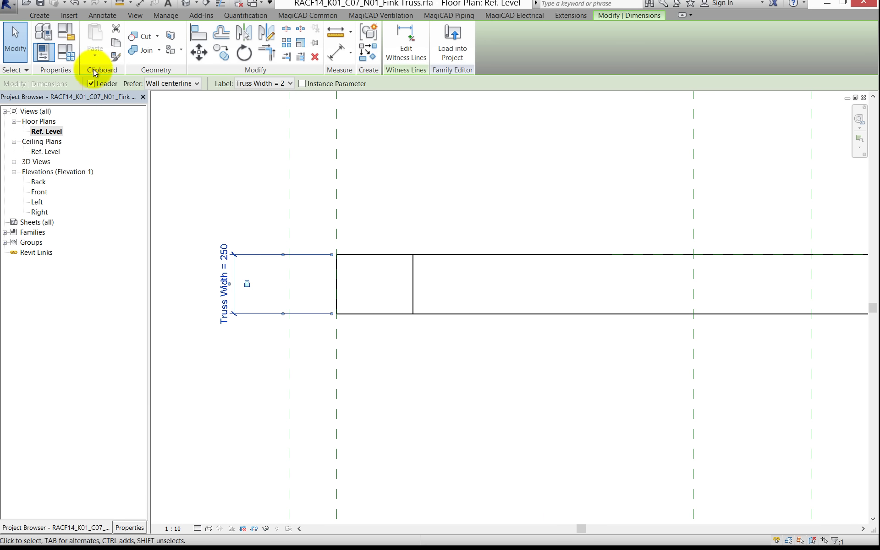
- Set Truss Width to 45 in Family Types and apply it
{"action": "left_click", "coordinate": [71, 51]}
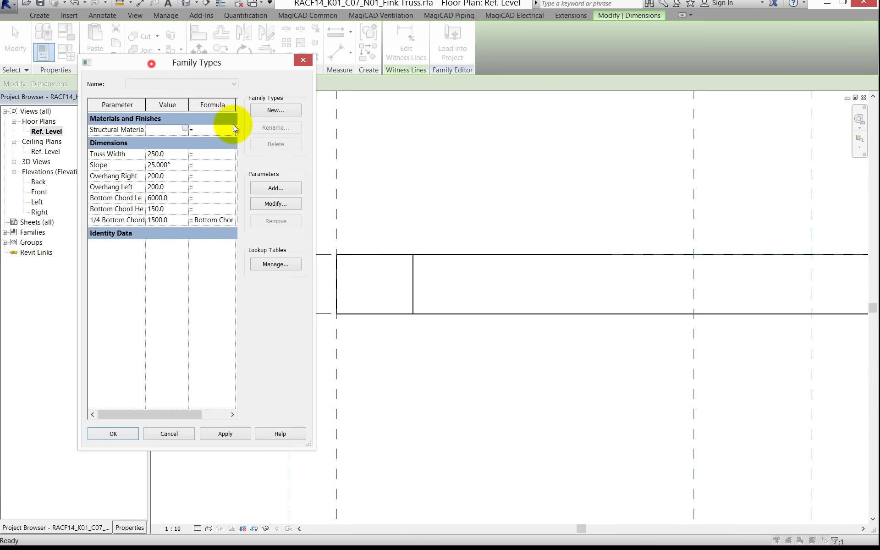
{"action": "left_click_drag", "start_coordinate": [152, 63], "coordinate": [414, 97]}
{"action": "type", "text": "45"}
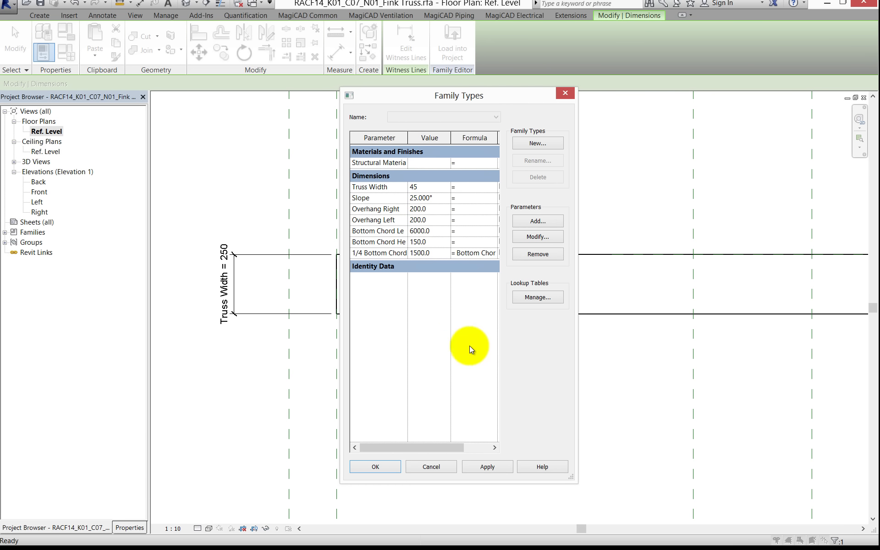
{"action": "left_click", "coordinate": [491, 469]}
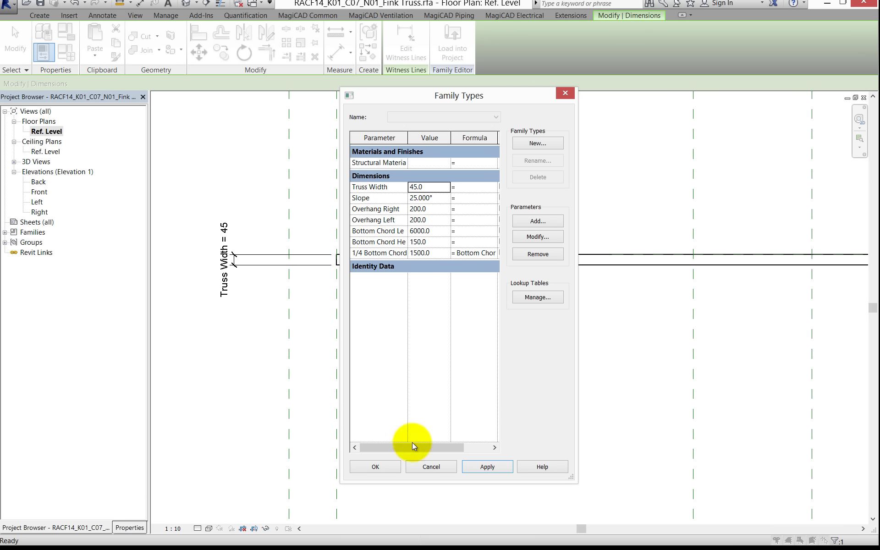
{"action": "left_click", "coordinate": [384, 467]}
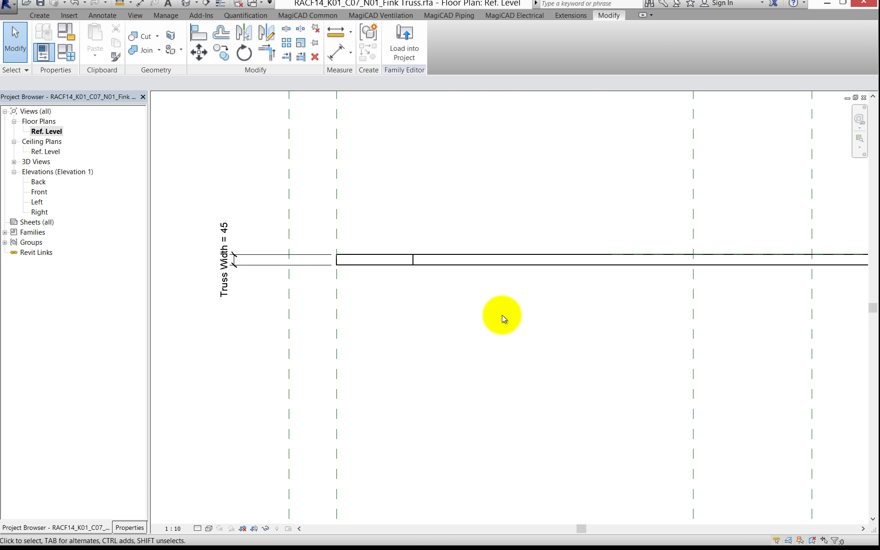
- Zoom out, reopen the Front elevation, and pan the whole truss into view
{"action": "scroll", "coordinate": [504, 316], "scroll_direction": "down", "scroll_amount": 3}
{"action": "scroll", "coordinate": [402, 290], "scroll_direction": "down", "scroll_amount": 1}
{"action": "scroll", "coordinate": [456, 285], "scroll_direction": "down", "scroll_amount": 2}
{"action": "middle_click_drag", "start_coordinate": [456, 285], "coordinate": [389, 291]}
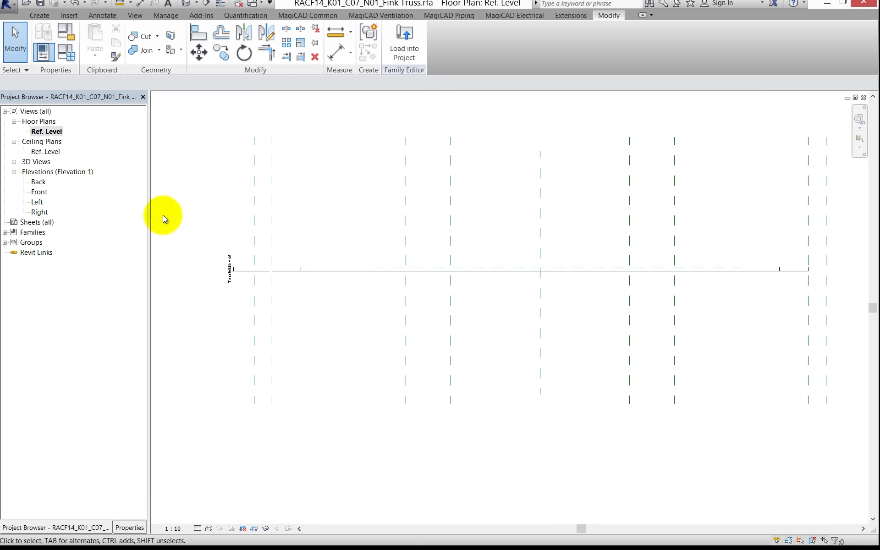
{"action": "left_click", "coordinate": [38, 192]}
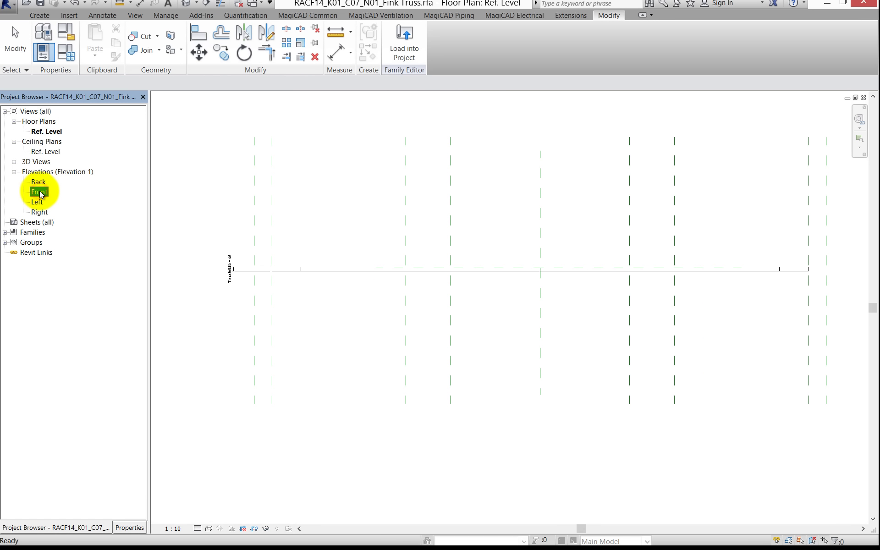
{"action": "double_click", "coordinate": [39, 192]}
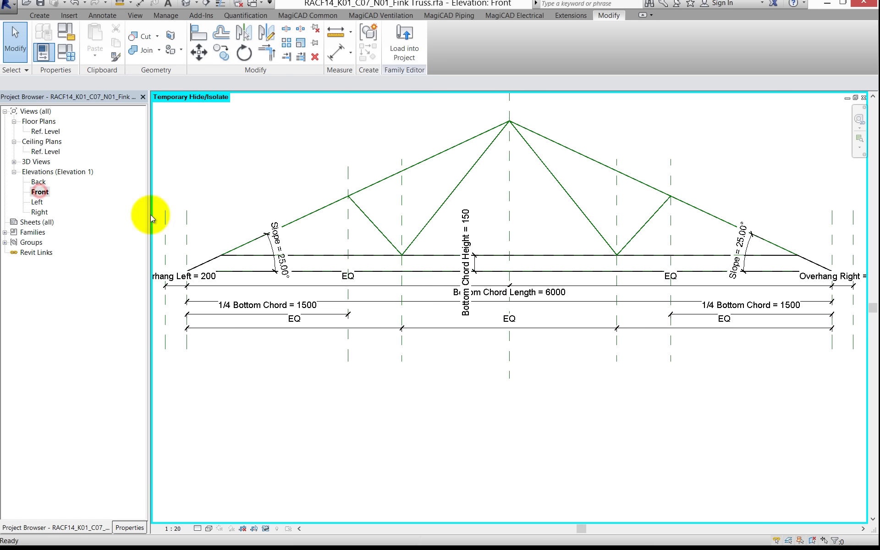
{"action": "middle_click_drag", "start_coordinate": [404, 245], "coordinate": [435, 257]}
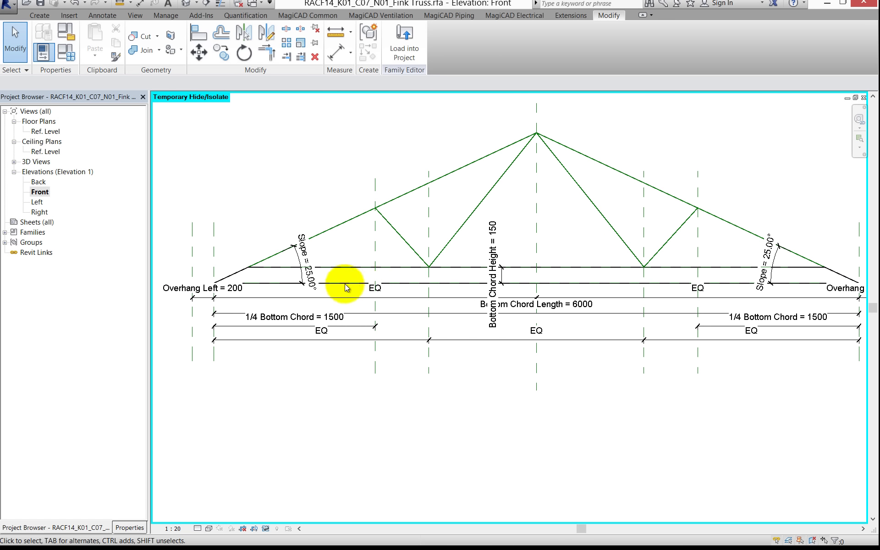
{"action": "middle_click_drag", "start_coordinate": [300, 252], "coordinate": [304, 253]}
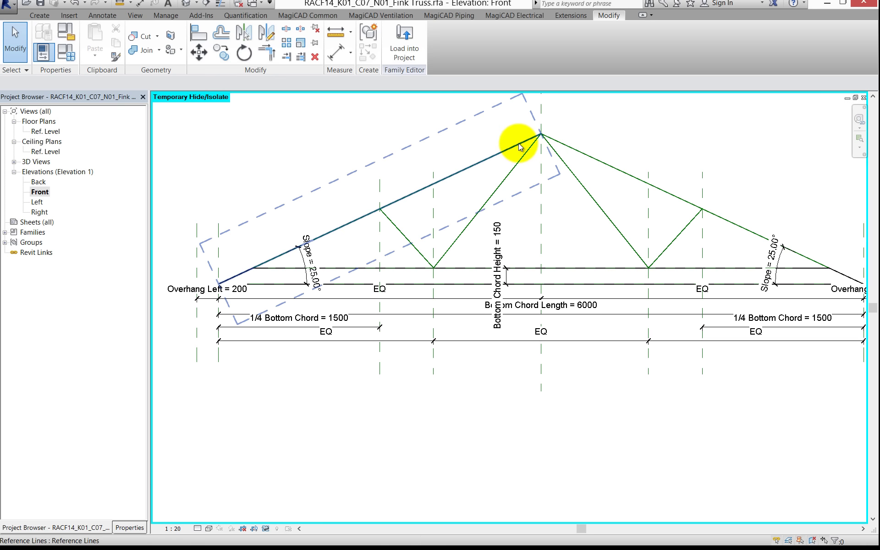
{"action": "middle_click_drag", "start_coordinate": [461, 179], "coordinate": [482, 186]}
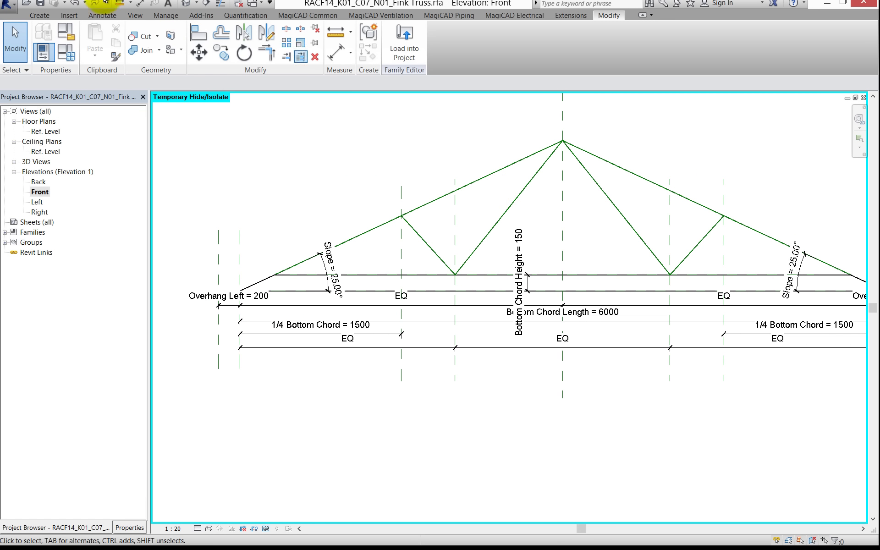
{"action": "left_click", "coordinate": [39, 15]}
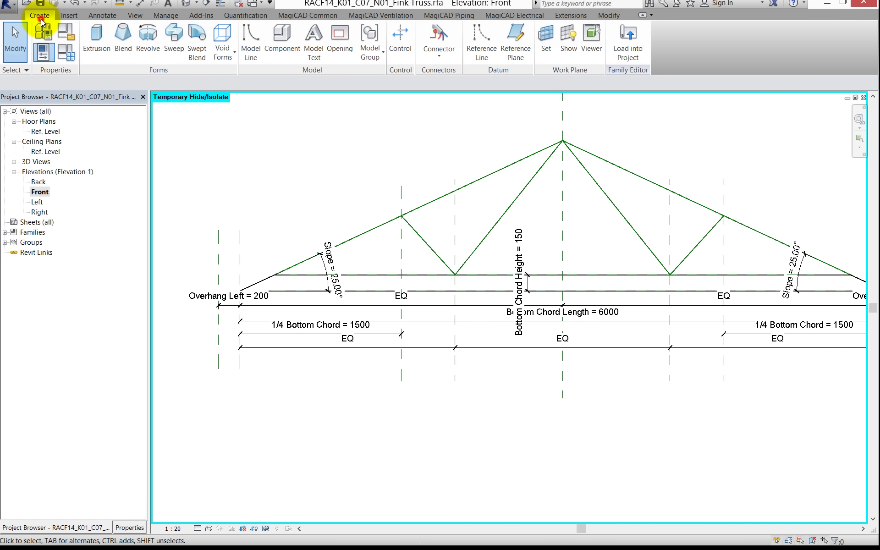
- Start a new extrusion and pick the left top chord line into the sketch
{"action": "left_click", "coordinate": [97, 35]}
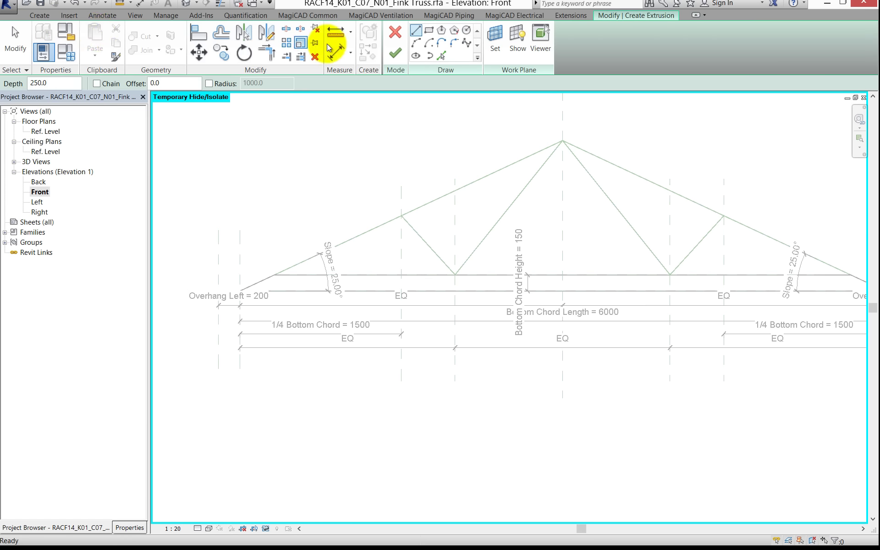
{"action": "left_click", "coordinate": [442, 57]}
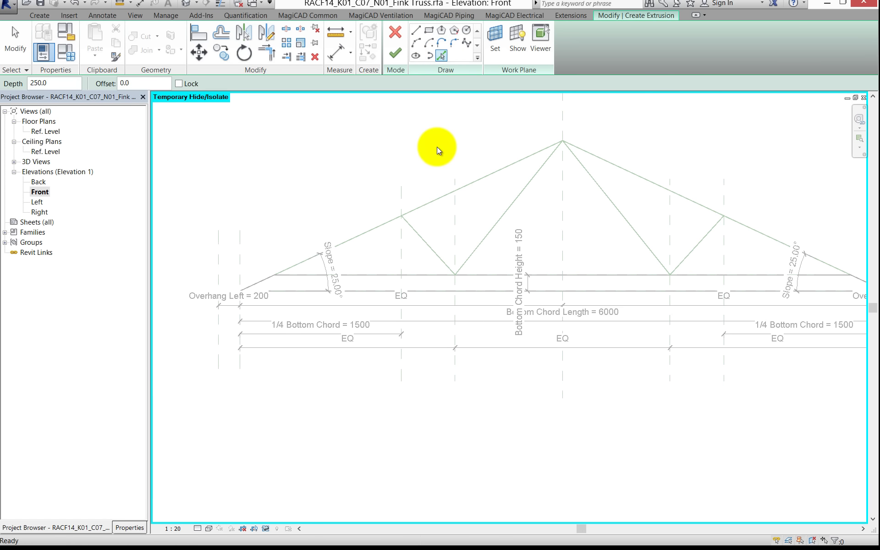
{"action": "middle_click_drag", "start_coordinate": [416, 200], "coordinate": [461, 210]}
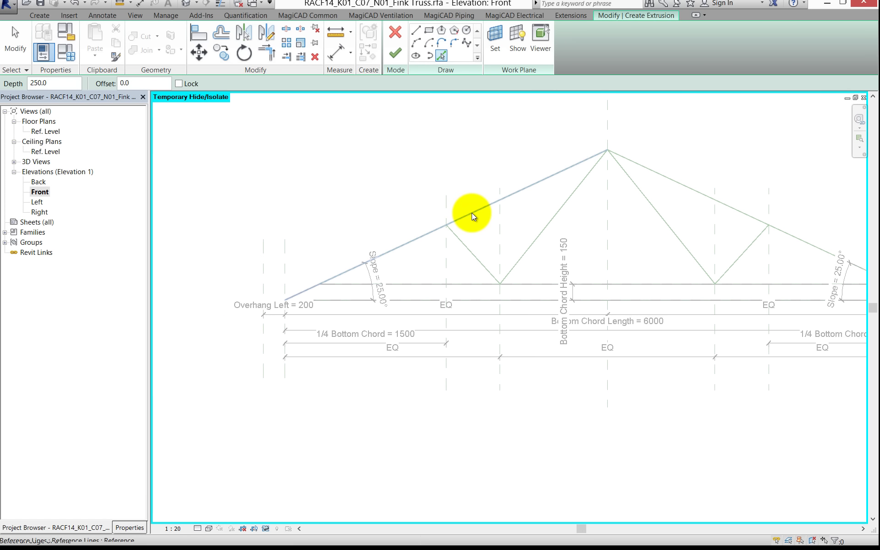
{"action": "left_click", "coordinate": [472, 213]}
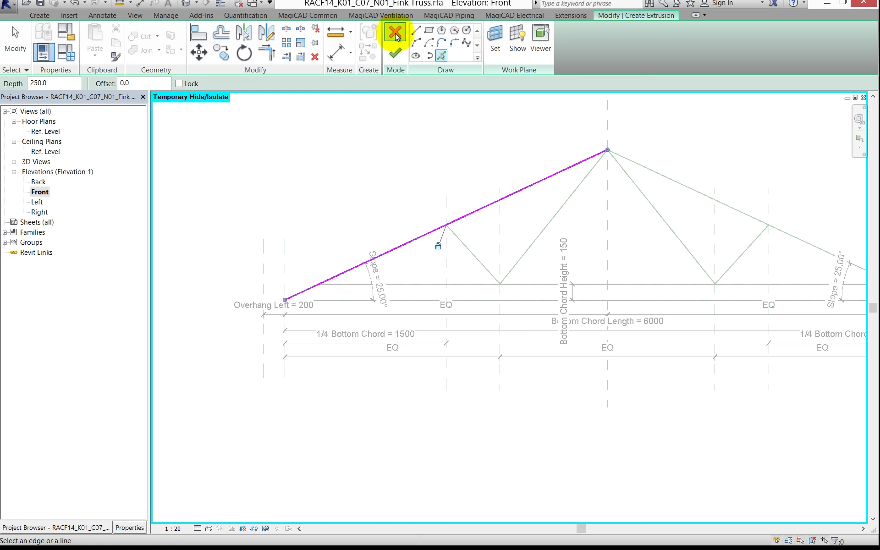
- Draw a short apex vertical, a sloped line to the left overhang, and a 380 overhang vertical
{"action": "left_click", "coordinate": [416, 32]}
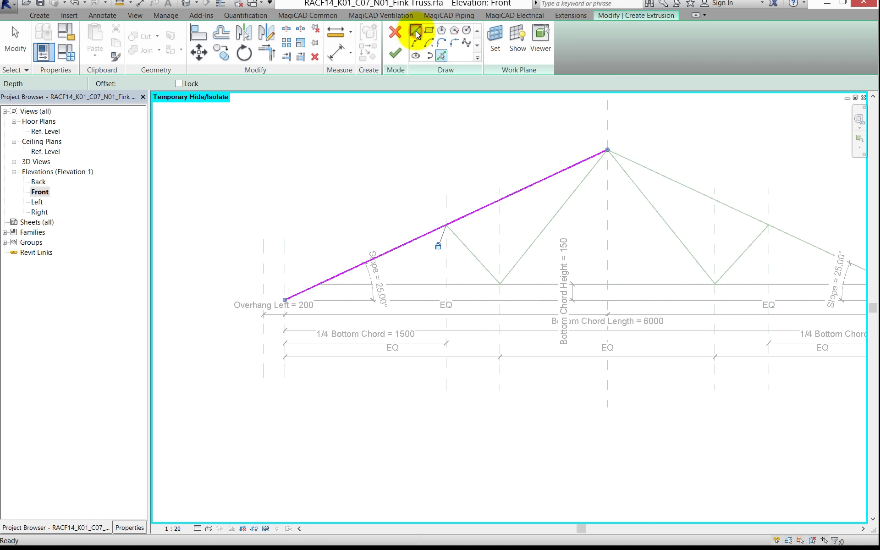
{"action": "left_click", "coordinate": [607, 150]}
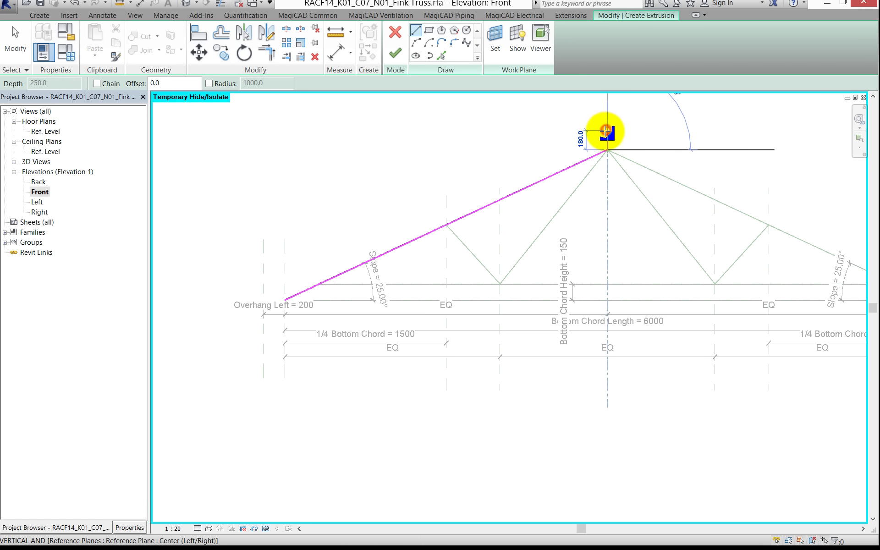
{"action": "left_click", "coordinate": [606, 131]}
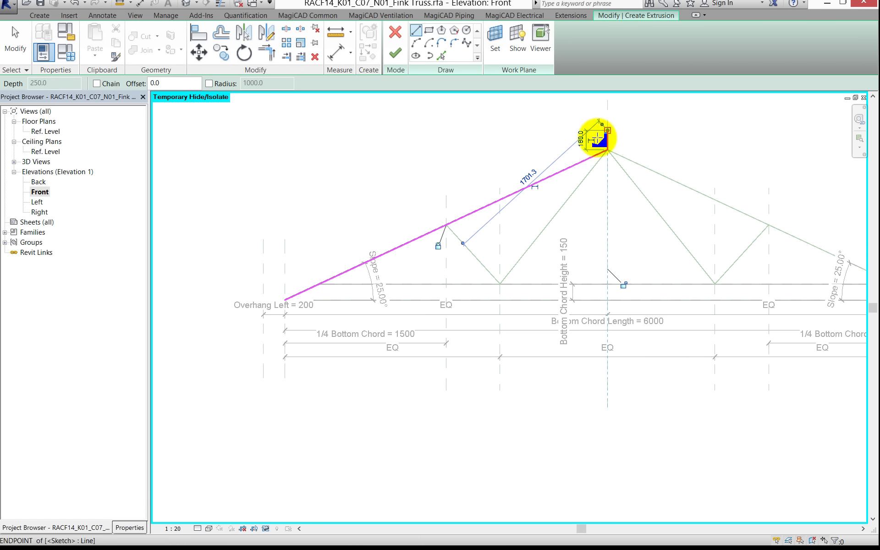
{"action": "left_click", "coordinate": [624, 285]}
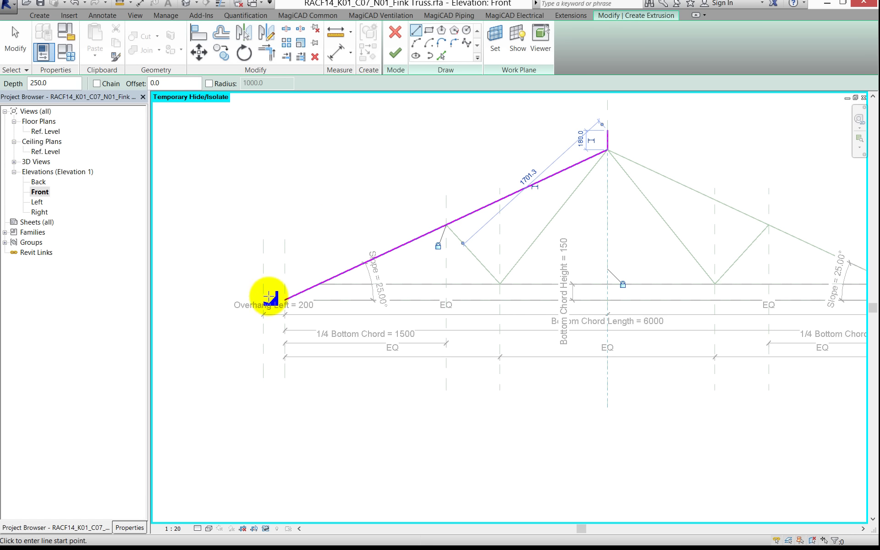
{"action": "left_click", "coordinate": [285, 301]}
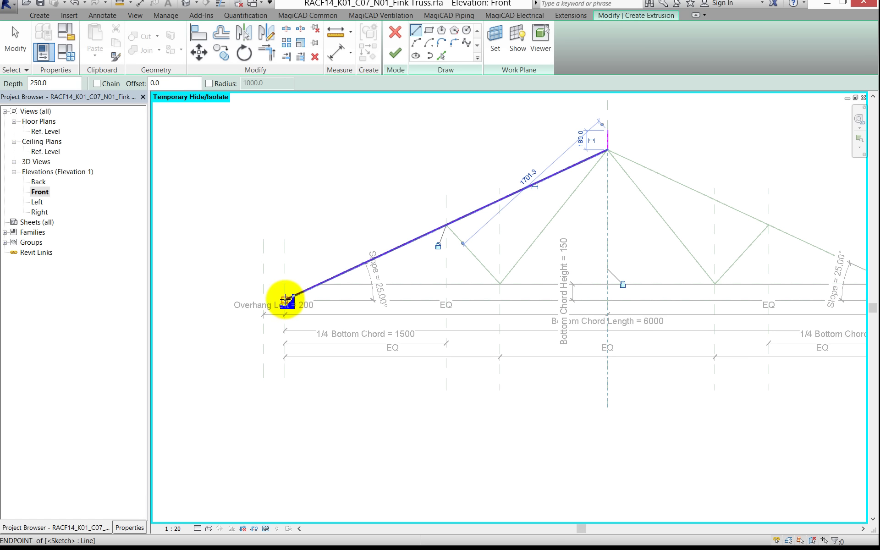
{"action": "scroll", "coordinate": [286, 301], "scroll_direction": "up", "scroll_amount": 2}
{"action": "scroll", "coordinate": [286, 302], "scroll_direction": "up", "scroll_amount": 2}
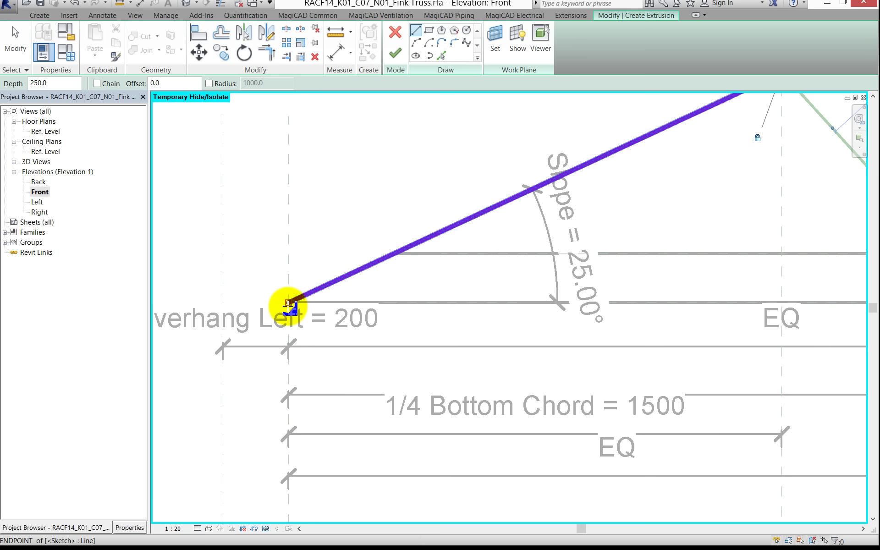
{"action": "left_click", "coordinate": [222, 335]}
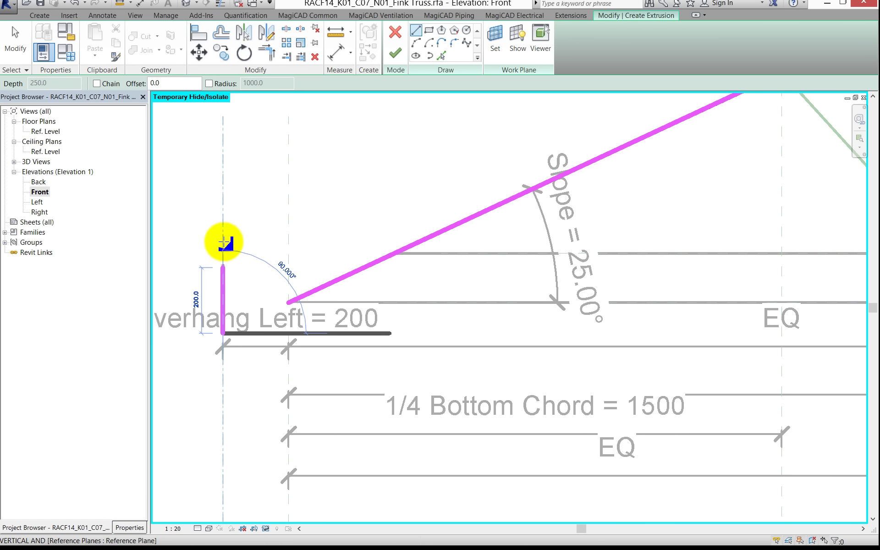
{"action": "left_click", "coordinate": [223, 210]}
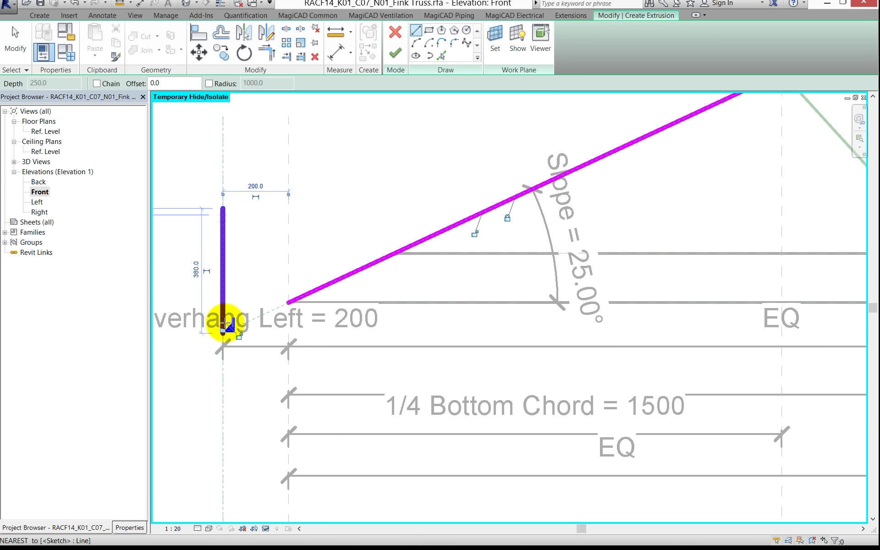
{"action": "left_click", "coordinate": [239, 336]}
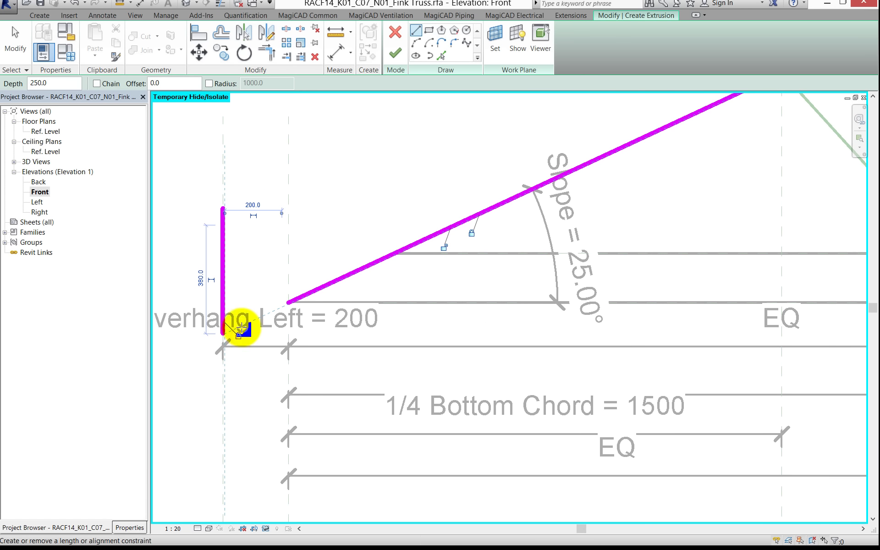
{"action": "scroll", "coordinate": [242, 331], "scroll_direction": "down", "scroll_amount": 2}
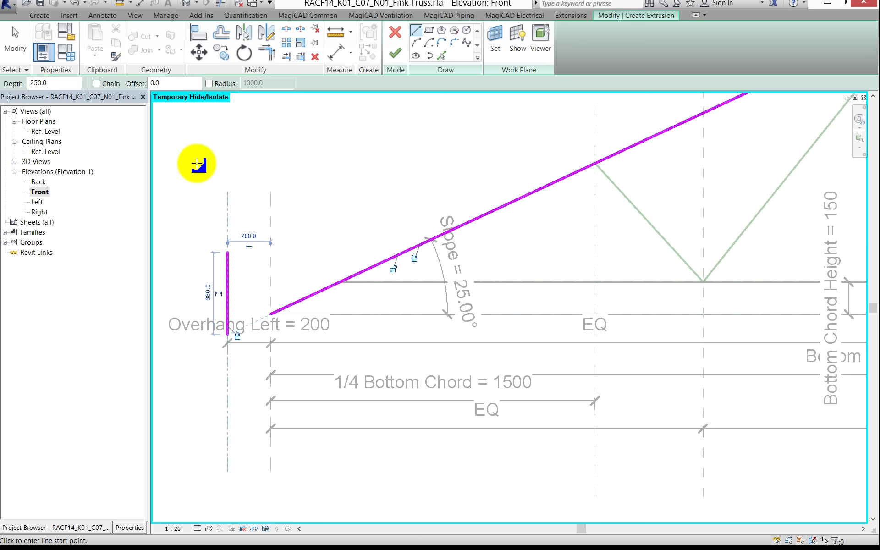
- Corner the sloped line into the vertical overhang line with Trim/Extend (TR)
{"action": "key", "text": "t"}
{"action": "key", "text": "r"}
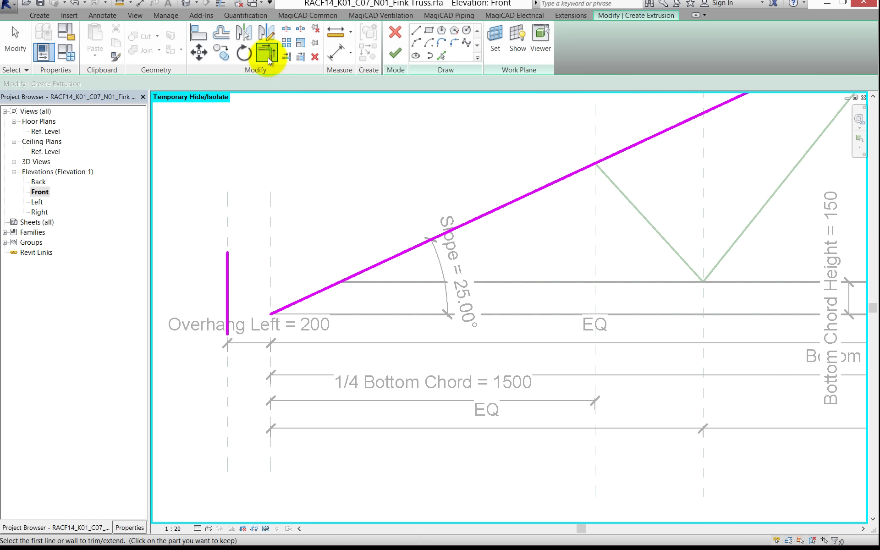
{"action": "left_click", "coordinate": [228, 302]}
{"action": "left_click", "coordinate": [311, 295]}
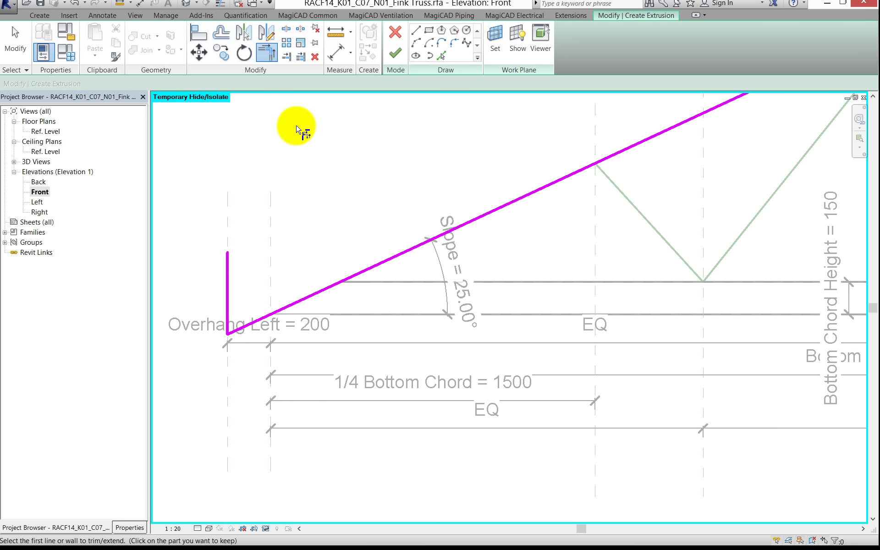
- Offset the sloped line 200 upward to form the chord's upper edge
{"action": "left_click", "coordinate": [222, 35]}
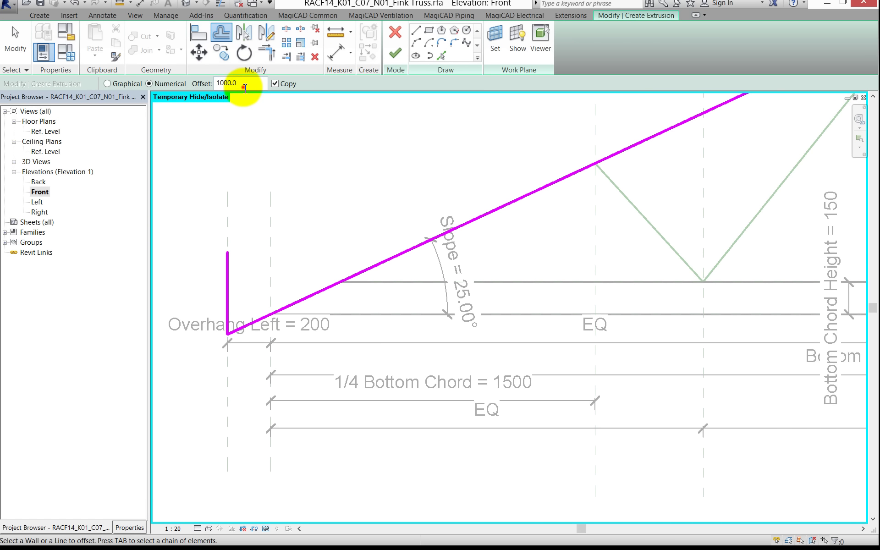
{"action": "double_click", "coordinate": [243, 85]}
{"action": "type", "text": "200"}
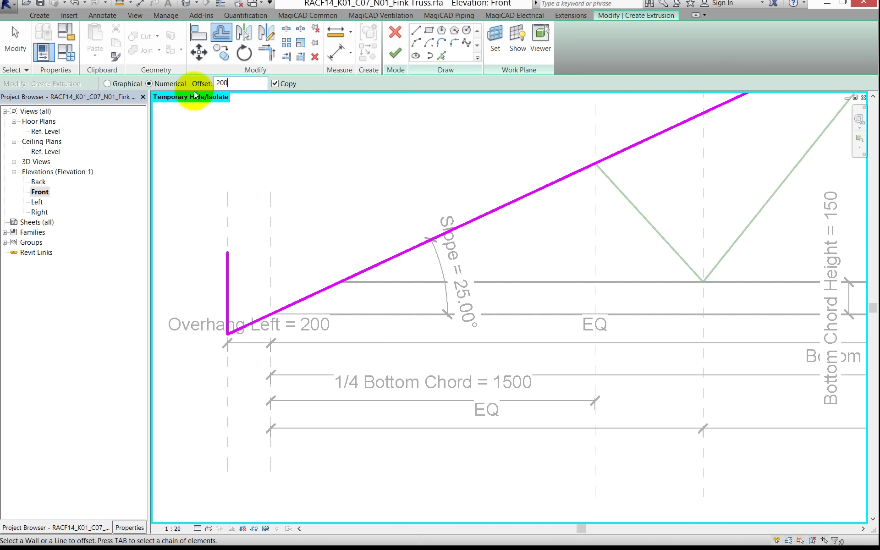
{"action": "left_click", "coordinate": [382, 263]}
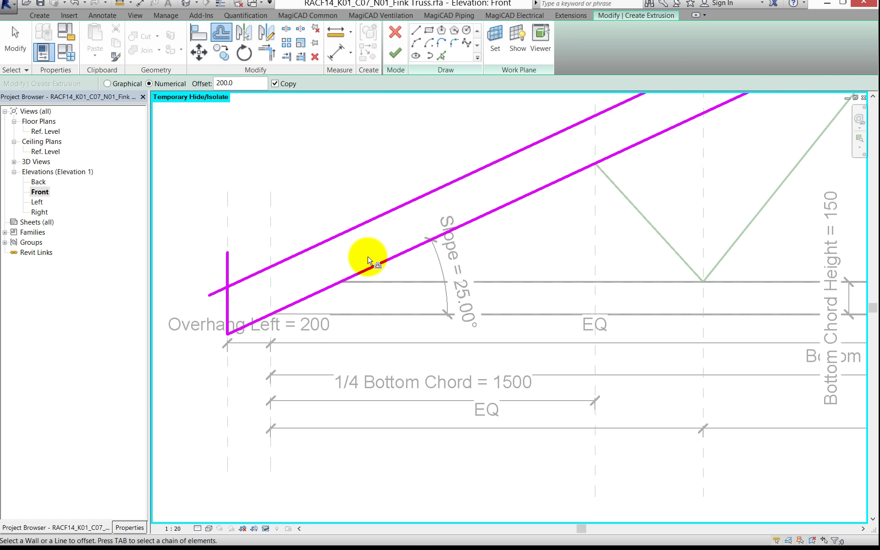
{"action": "scroll", "coordinate": [369, 260], "scroll_direction": "down", "scroll_amount": 1}
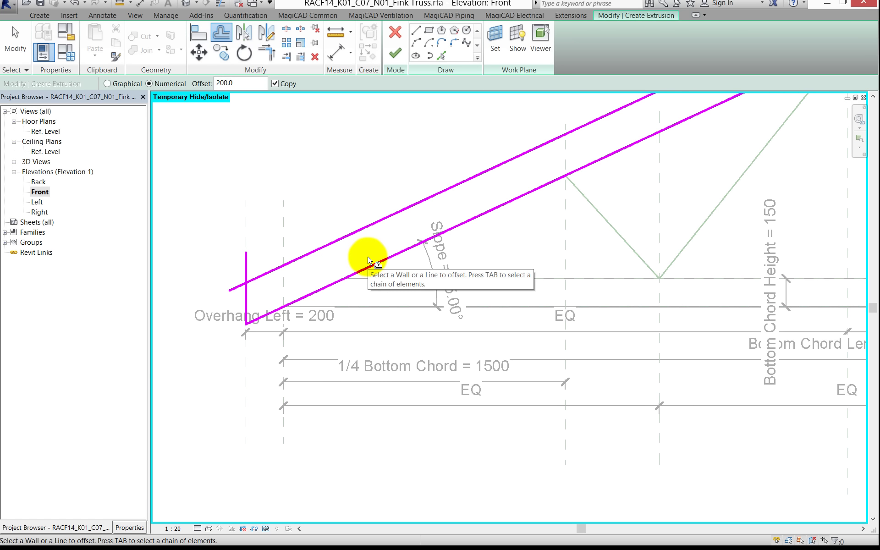
- Corner the upper sloped line into both the overhang and apex verticals
{"action": "key", "text": "t"}
{"action": "key", "text": "r"}
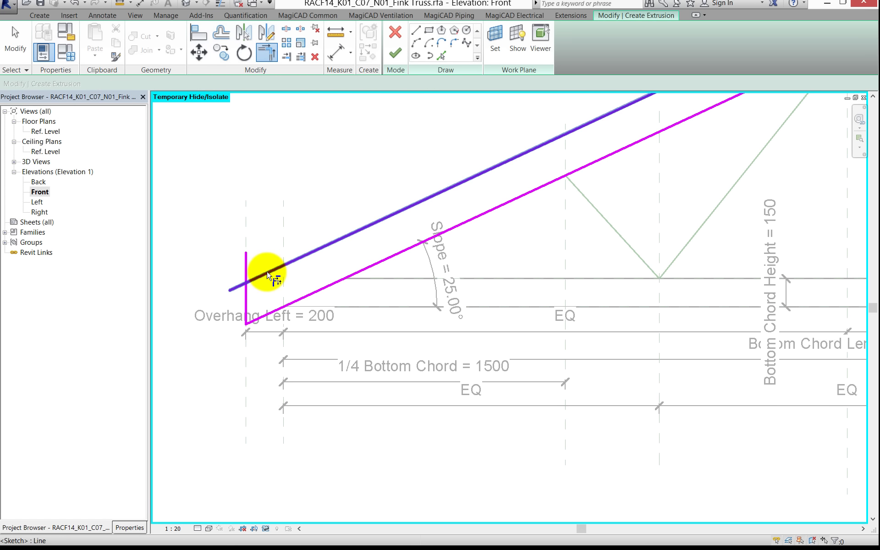
{"action": "left_click", "coordinate": [267, 274]}
{"action": "left_click", "coordinate": [243, 296]}
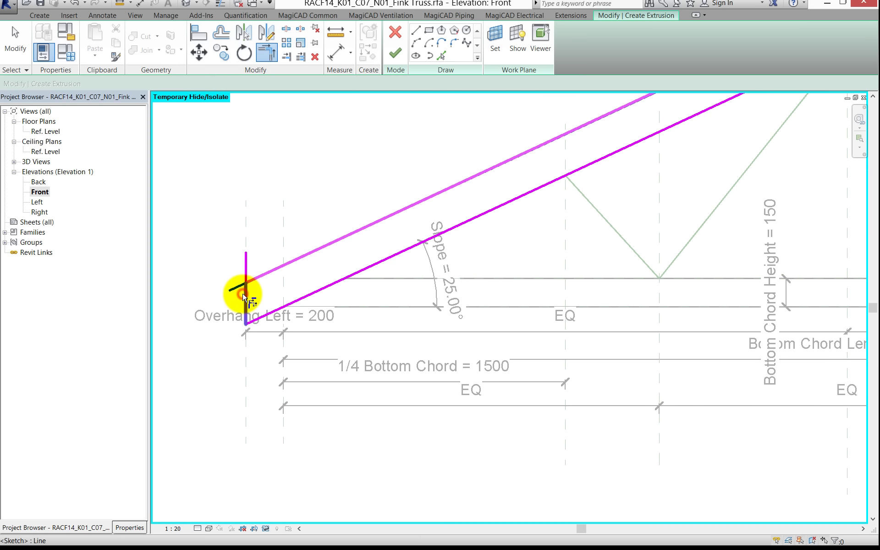
{"action": "scroll", "coordinate": [248, 298], "scroll_direction": "down", "scroll_amount": 2}
{"action": "middle_click_drag", "start_coordinate": [320, 285], "coordinate": [284, 353]}
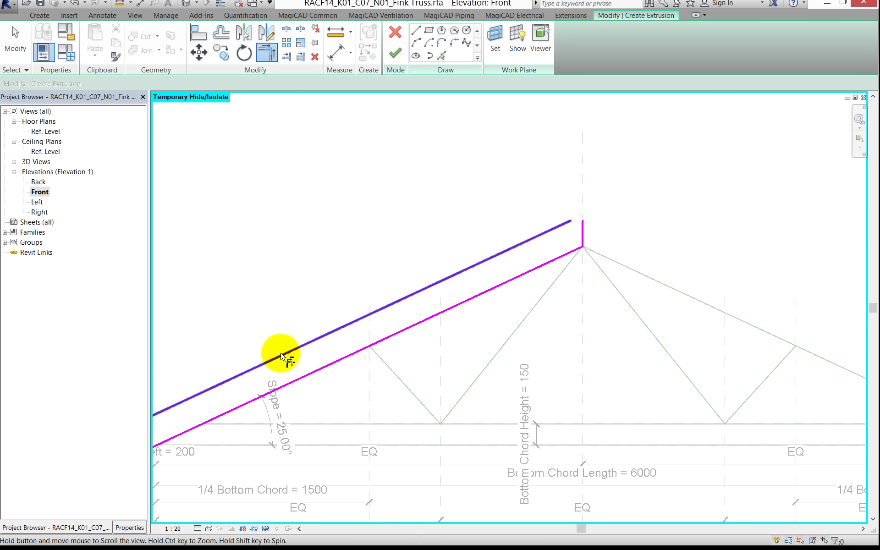
{"action": "scroll", "coordinate": [550, 236], "scroll_direction": "up", "scroll_amount": 2}
{"action": "left_click", "coordinate": [553, 228]}
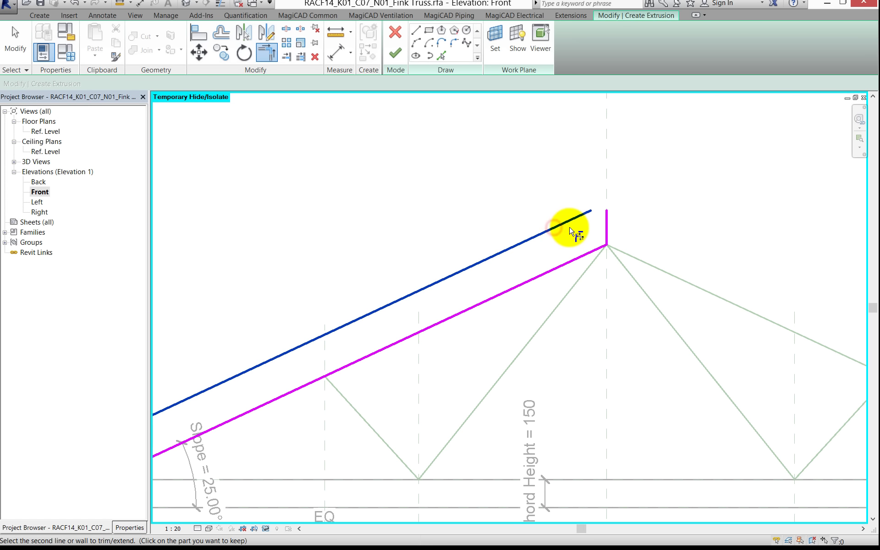
{"action": "left_click", "coordinate": [605, 224]}
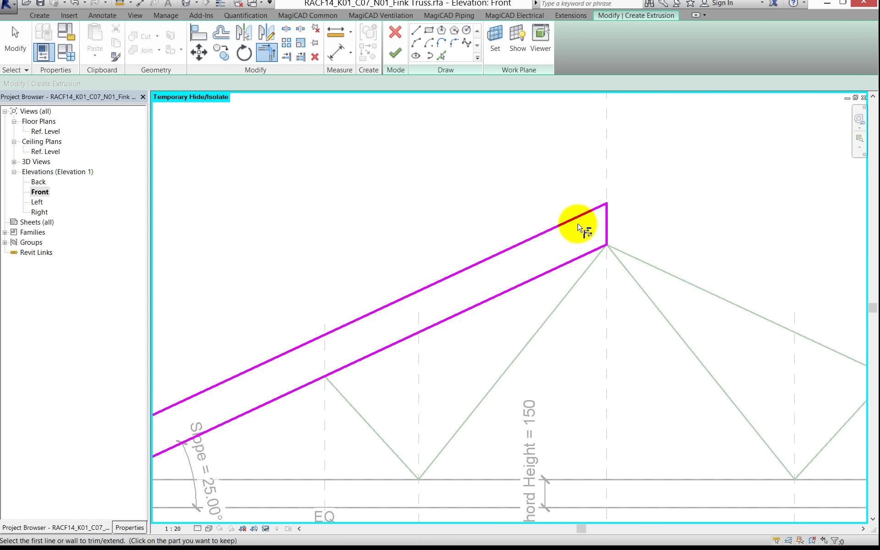
{"action": "scroll", "coordinate": [511, 246], "scroll_direction": "down", "scroll_amount": 2}
{"action": "scroll", "coordinate": [439, 281], "scroll_direction": "down", "scroll_amount": 2}
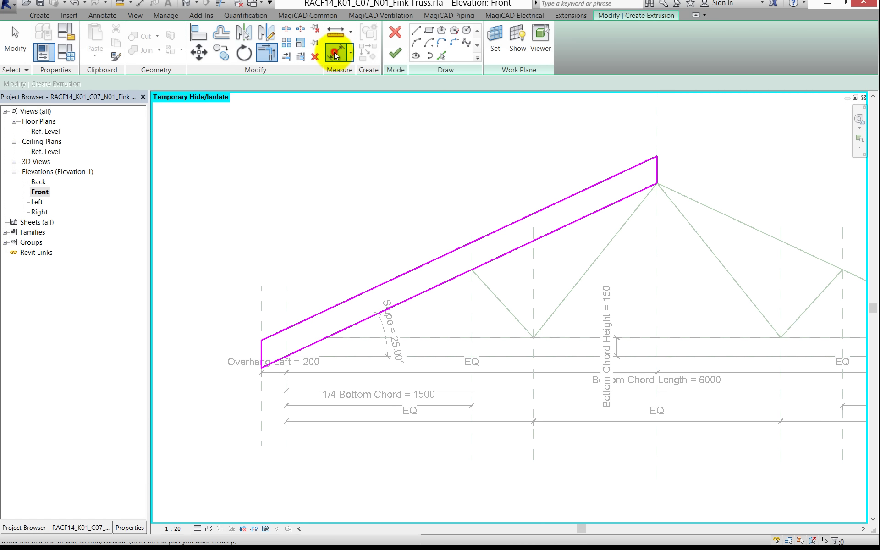
- Place a 200 aligned dimension (DI) across the top chord's two sloped lines
{"action": "key", "text": "d"}
{"action": "key", "text": "i"}
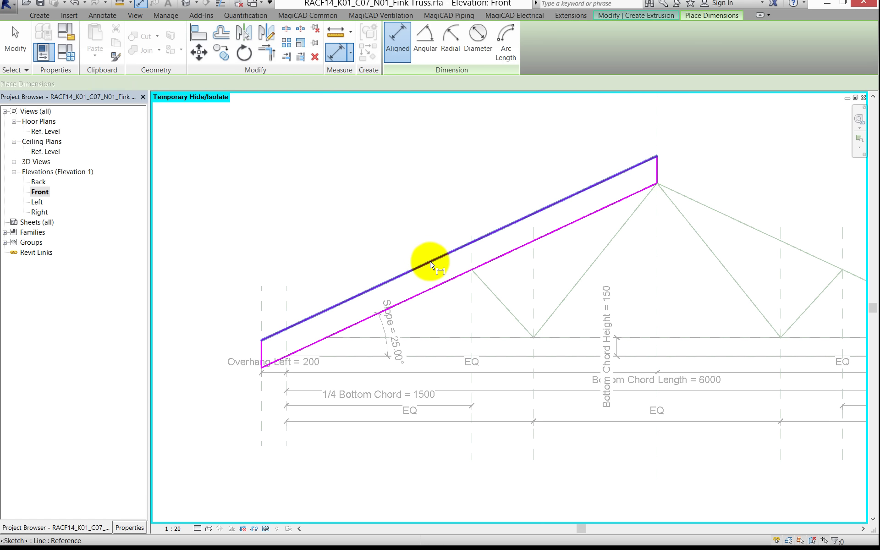
{"action": "left_click", "coordinate": [431, 261]}
{"action": "left_click", "coordinate": [444, 285]}
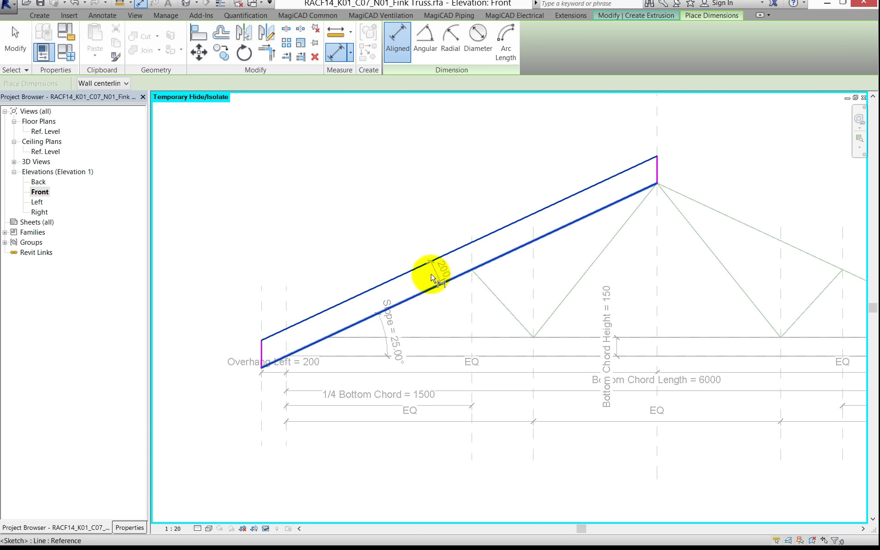
{"action": "scroll", "coordinate": [412, 229], "scroll_direction": "up", "scroll_amount": 2}
{"action": "left_click", "coordinate": [412, 226]}
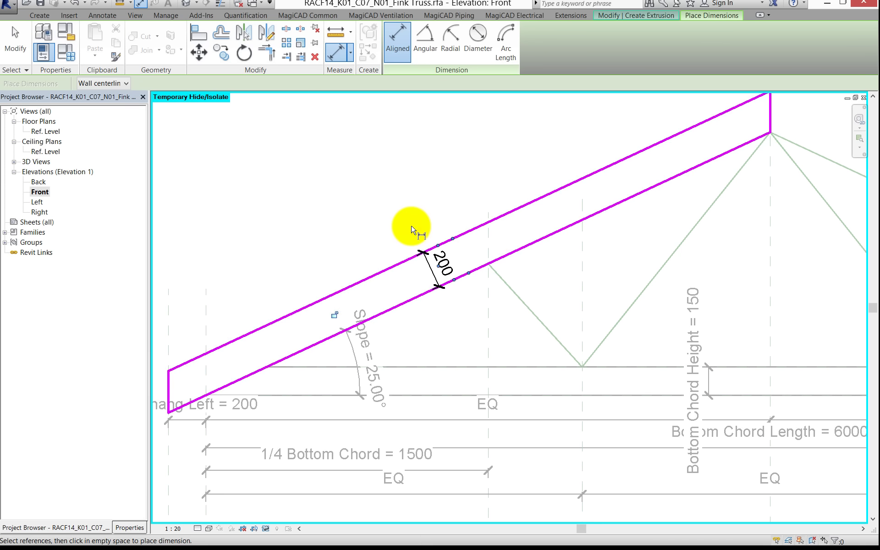
{"action": "key", "text": "Escape"}
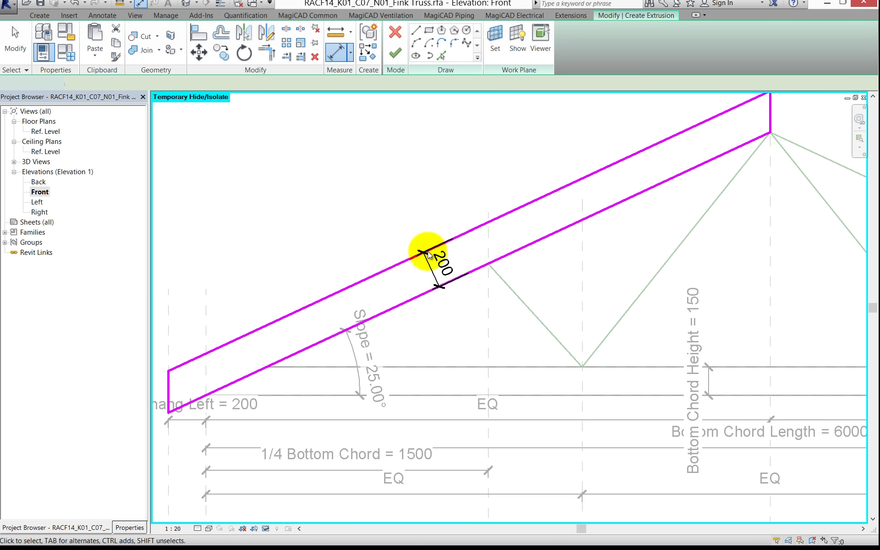
- Label the 200 dimension with a new type parameter named Top Chord Width
{"action": "left_click", "coordinate": [434, 269]}
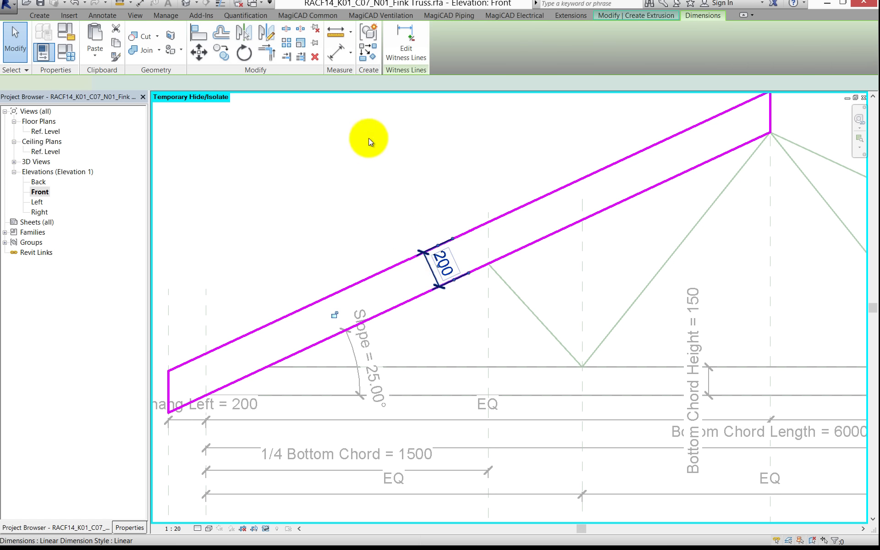
{"action": "left_click", "coordinate": [247, 84]}
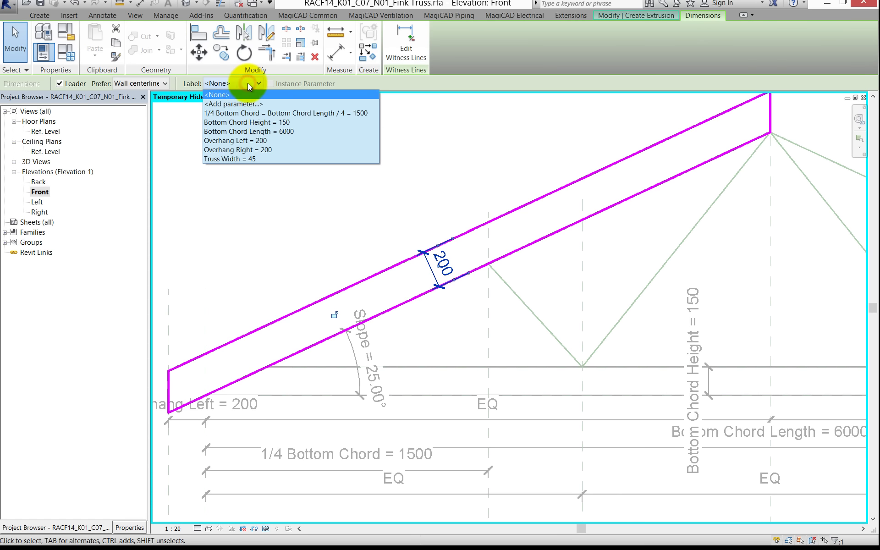
{"action": "left_click", "coordinate": [246, 99]}
{"action": "type", "text": "Top Chord Width"}
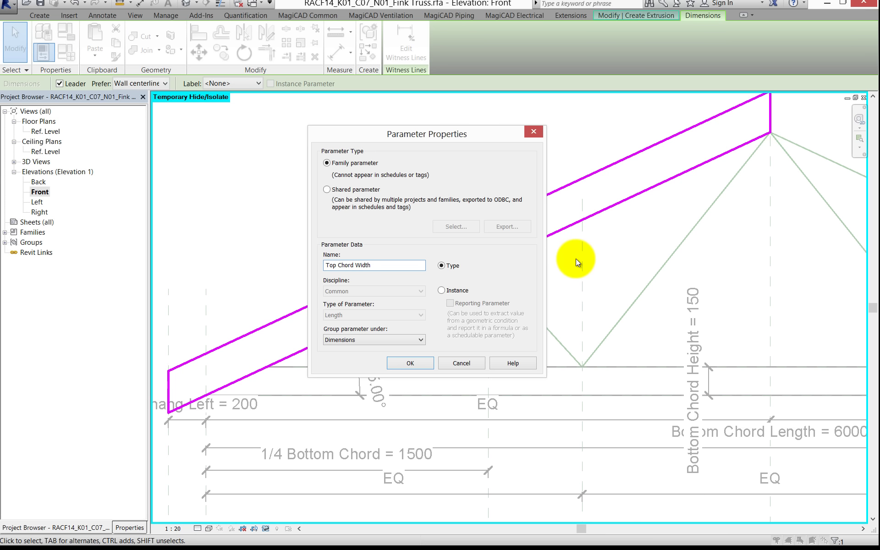
{"action": "left_click", "coordinate": [410, 363]}
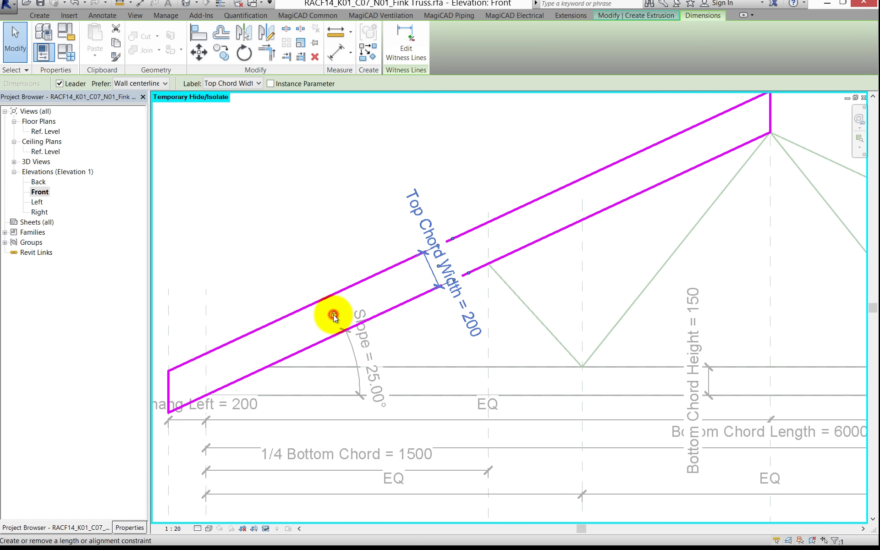
{"action": "scroll", "coordinate": [379, 198], "scroll_direction": "down", "scroll_amount": 2}
{"action": "middle_click_drag", "start_coordinate": [373, 219], "coordinate": [415, 195]}
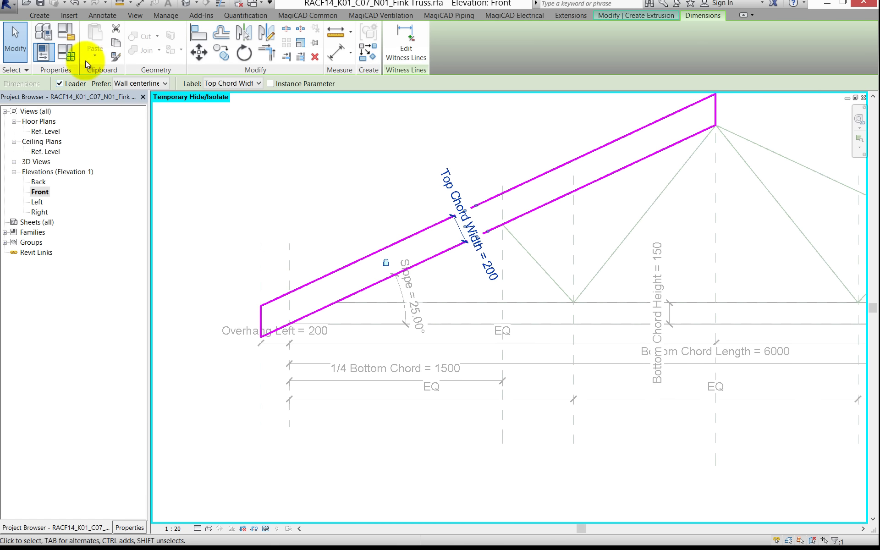
- Change Top Chord Width to 150 in Family Types, then finish the left top chord extrusion
{"action": "left_click", "coordinate": [67, 57]}
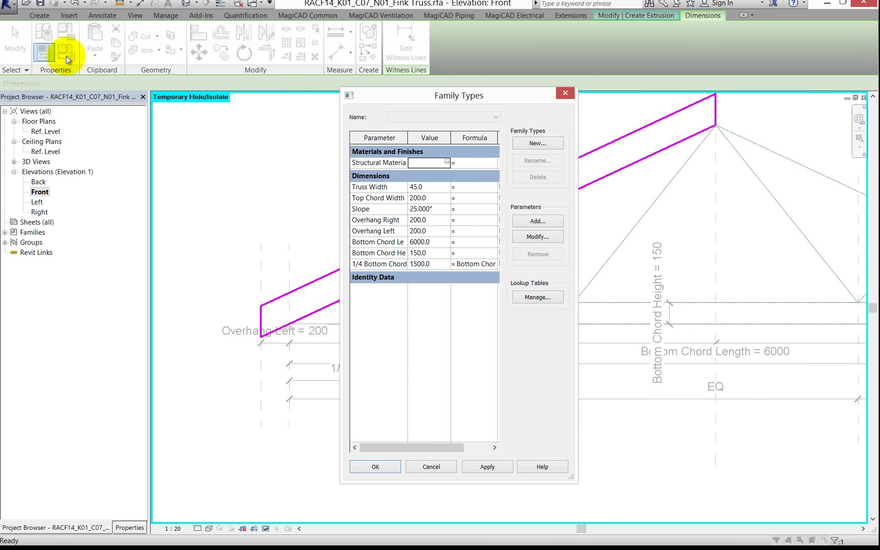
{"action": "double_click", "coordinate": [431, 198]}
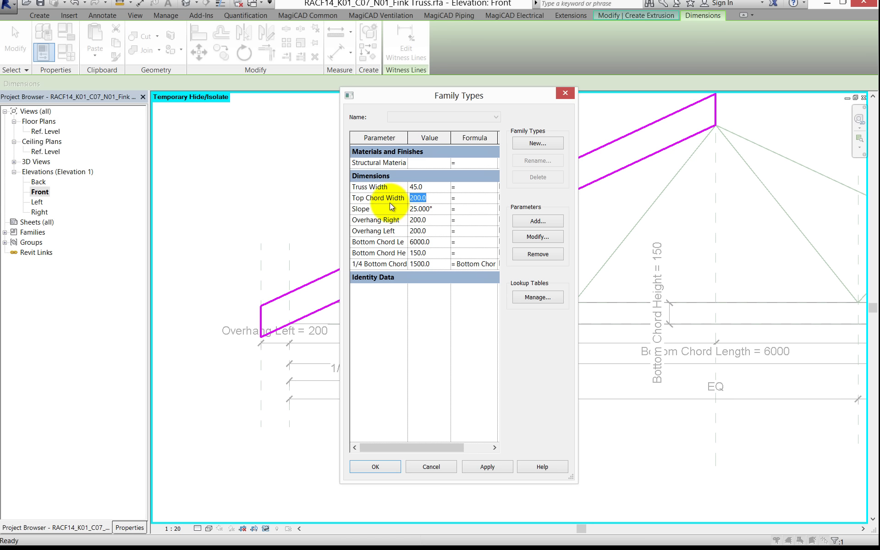
{"action": "type", "text": "150"}
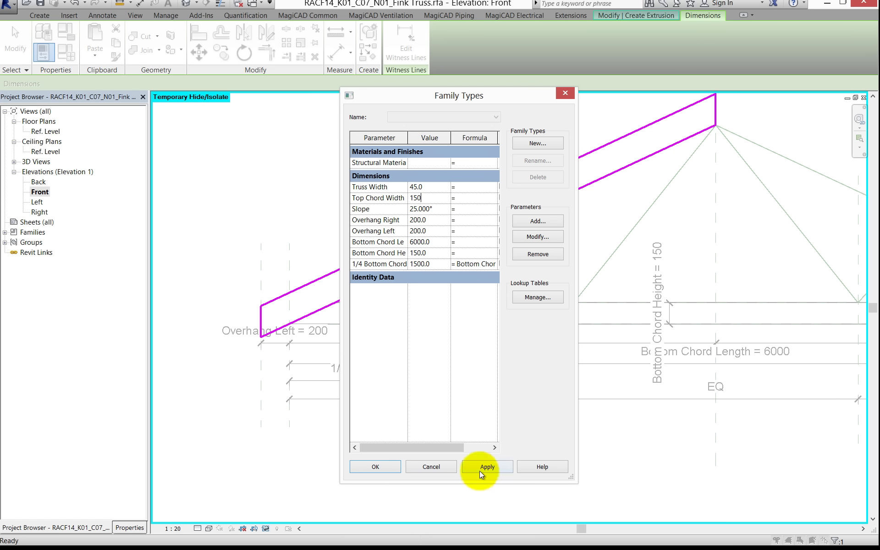
{"action": "left_click", "coordinate": [480, 472]}
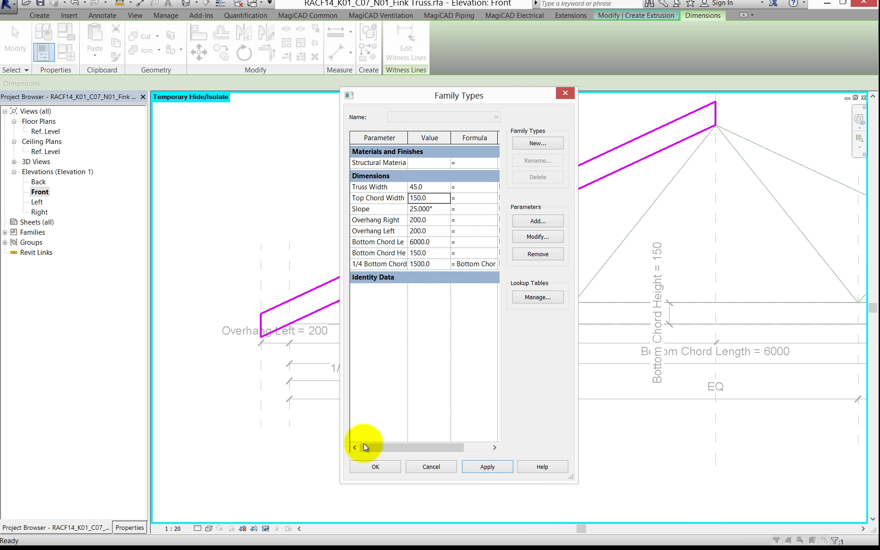
{"action": "left_click", "coordinate": [368, 464]}
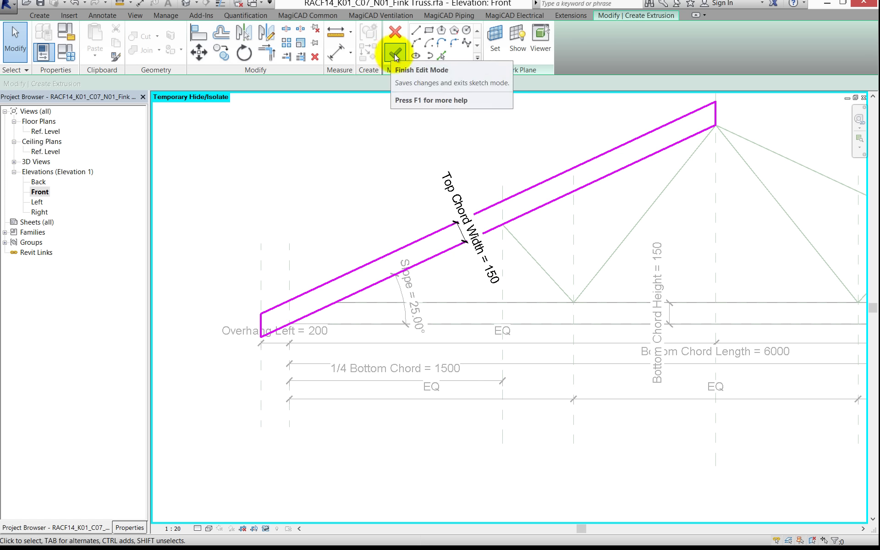
{"action": "left_click", "coordinate": [395, 54]}
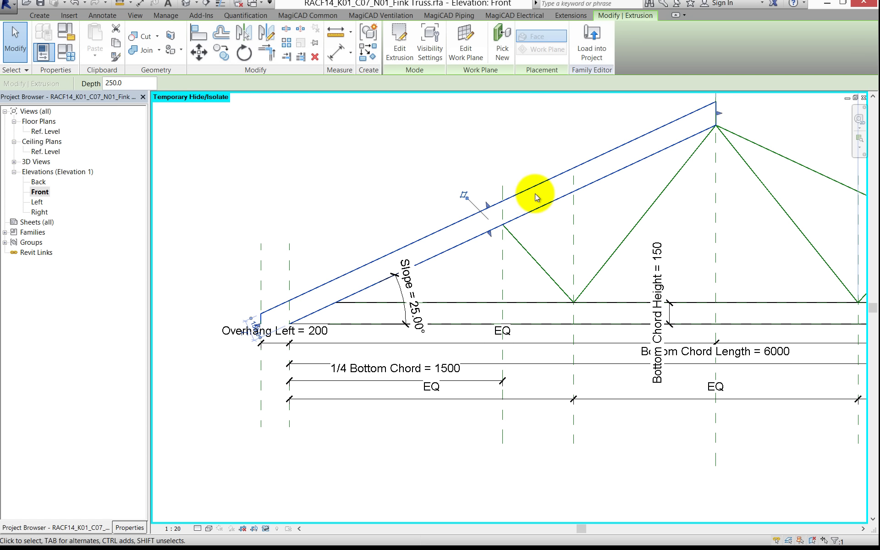
{"action": "scroll", "coordinate": [546, 202], "scroll_direction": "down", "scroll_amount": 2}
{"action": "middle_click_drag", "start_coordinate": [508, 239], "coordinate": [428, 232]}
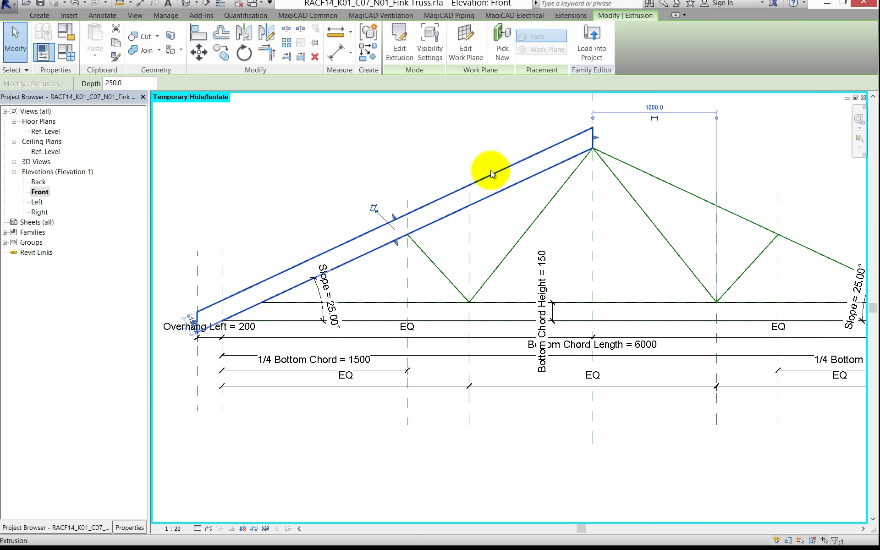
{"action": "scroll", "coordinate": [521, 186], "scroll_direction": "down", "scroll_amount": 1}
{"action": "middle_click_drag", "start_coordinate": [541, 183], "coordinate": [512, 194]}
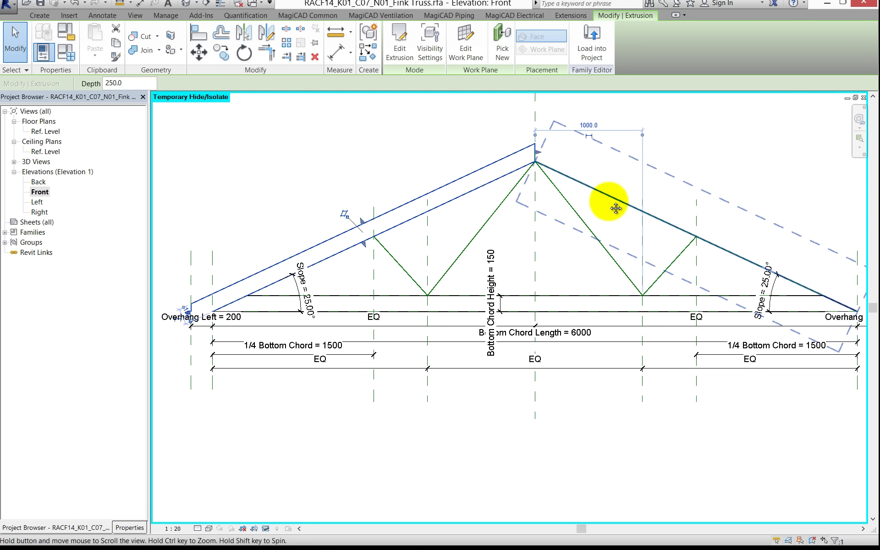
{"action": "middle_click_drag", "start_coordinate": [616, 208], "coordinate": [573, 195]}
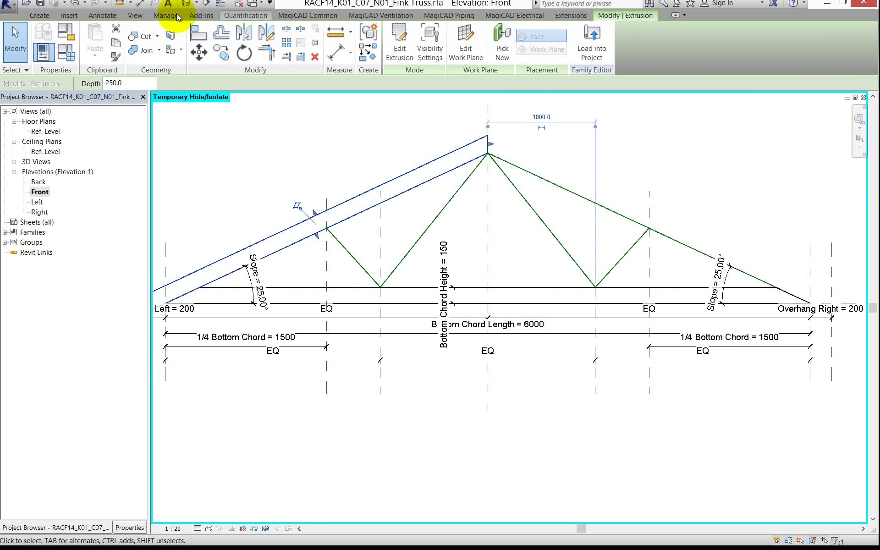
- Start a new extrusion and pick the right top-chord reference line, locked to it
{"action": "left_click", "coordinate": [40, 17]}
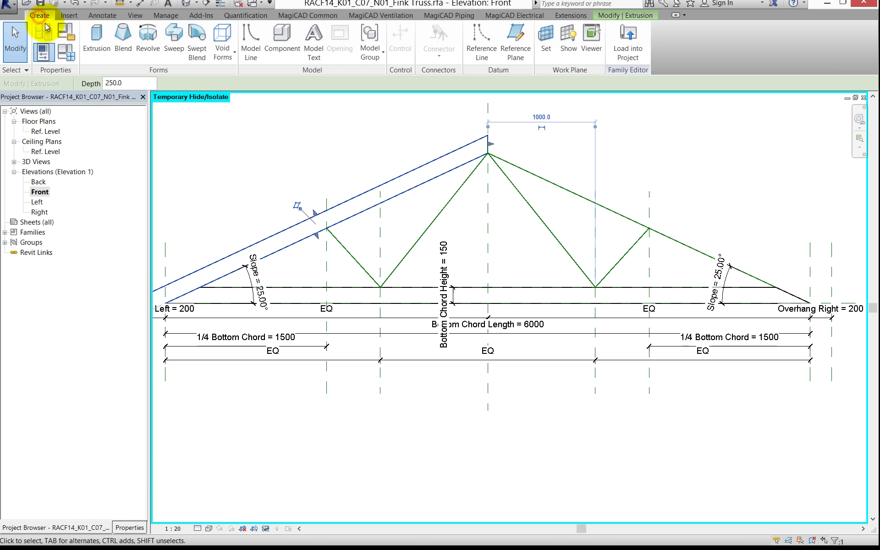
{"action": "left_click", "coordinate": [94, 41]}
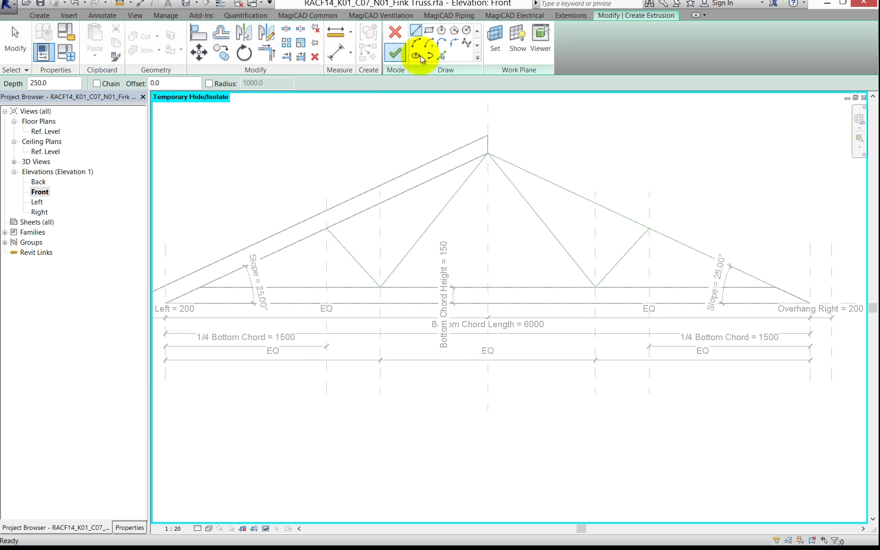
{"action": "left_click", "coordinate": [443, 56]}
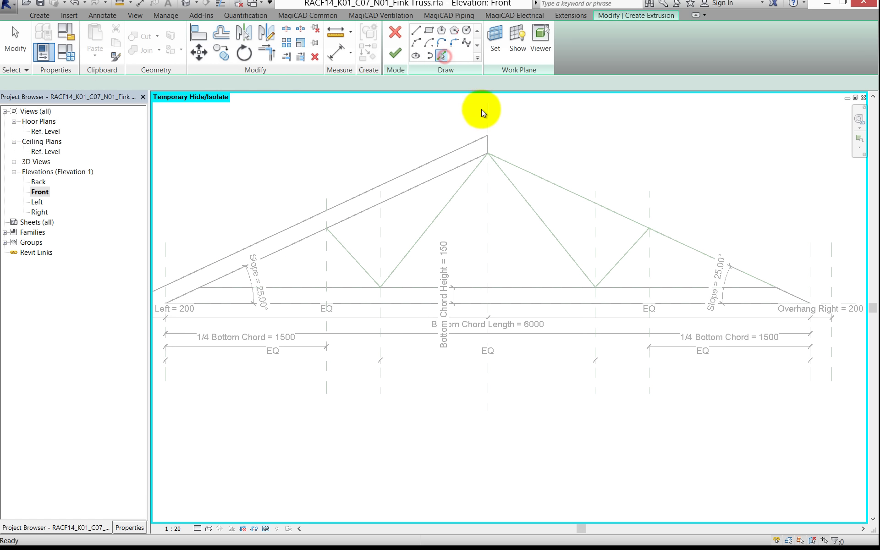
{"action": "left_click", "coordinate": [526, 171]}
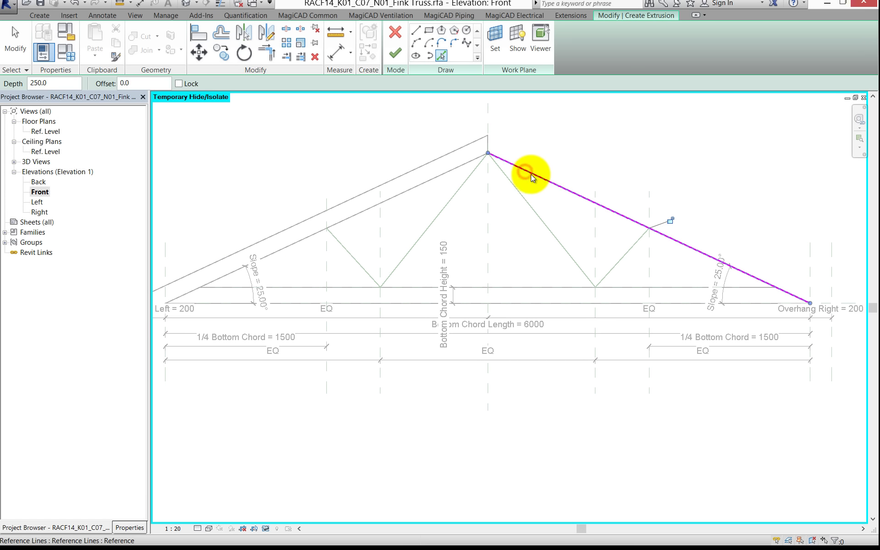
{"action": "left_click", "coordinate": [670, 219]}
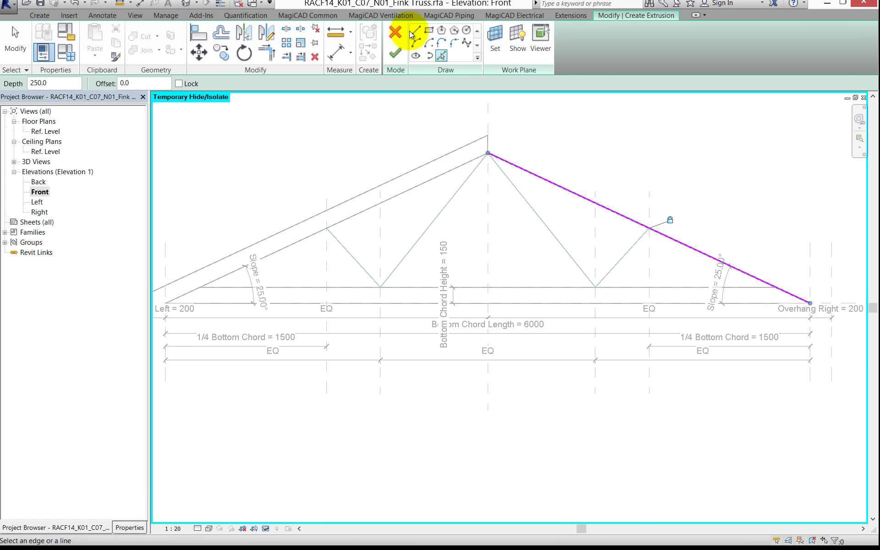
- Draw short vertical sketch lines at the truss apex and at the right end
{"action": "left_click", "coordinate": [415, 33]}
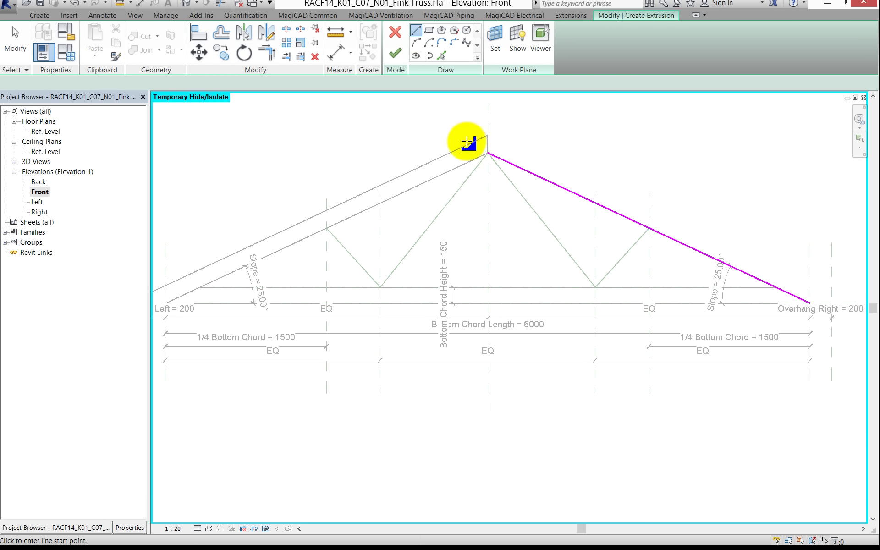
{"action": "left_click", "coordinate": [487, 152]}
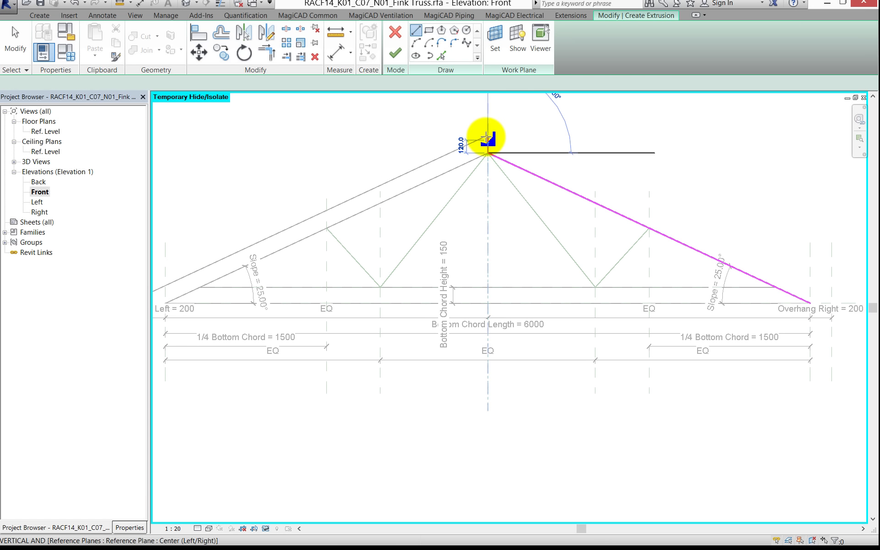
{"action": "left_click", "coordinate": [488, 136]}
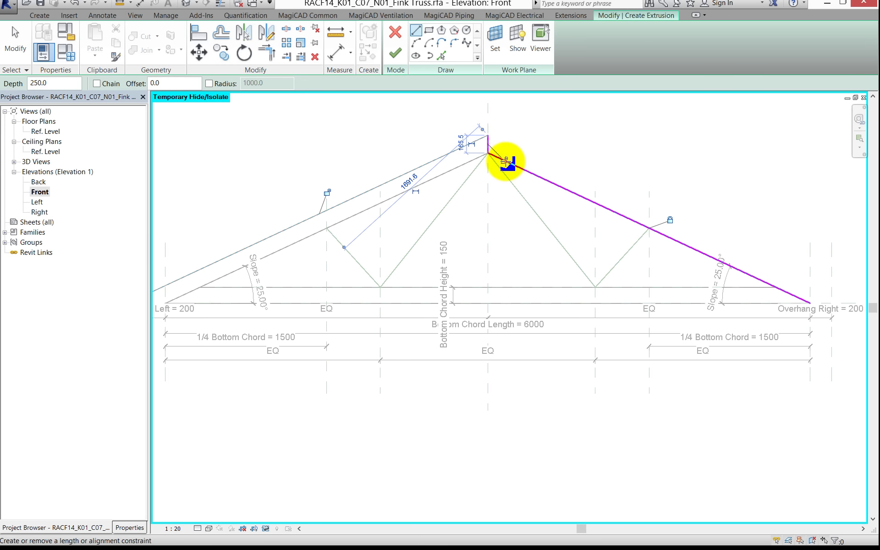
{"action": "left_click", "coordinate": [832, 279]}
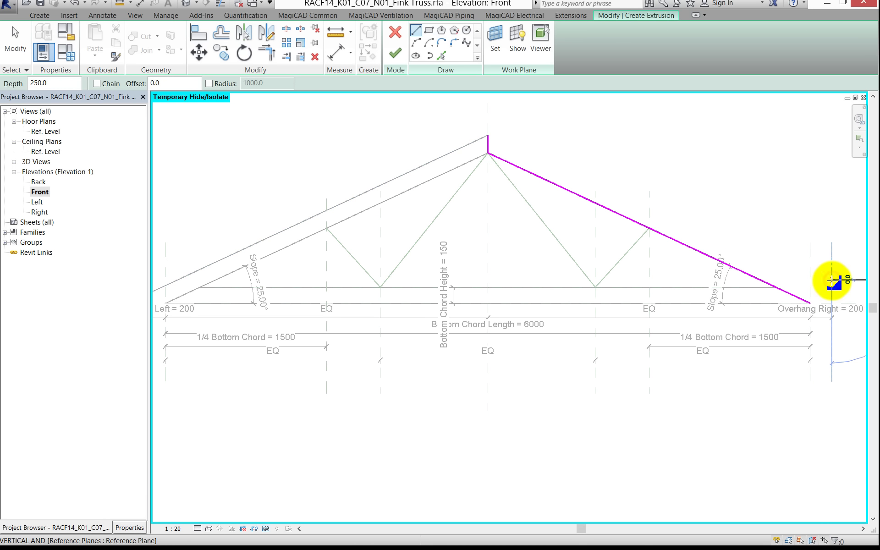
{"action": "left_click", "coordinate": [832, 346]}
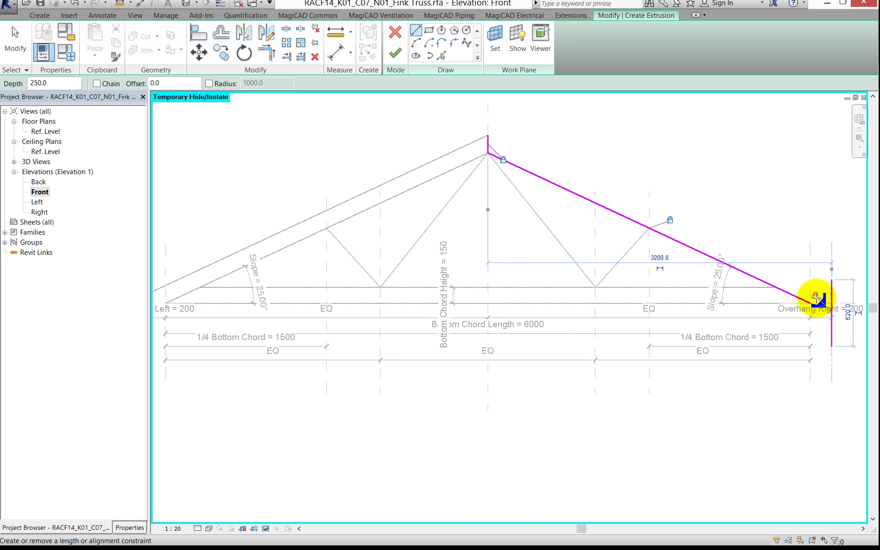
- Extend the sloped line to meet the right vertical line with Trim/Extend to Corner (TR)
{"action": "key", "text": "Escape"}
{"action": "key", "text": "Escape"}
{"action": "key", "text": "t"}
{"action": "key", "text": "r"}
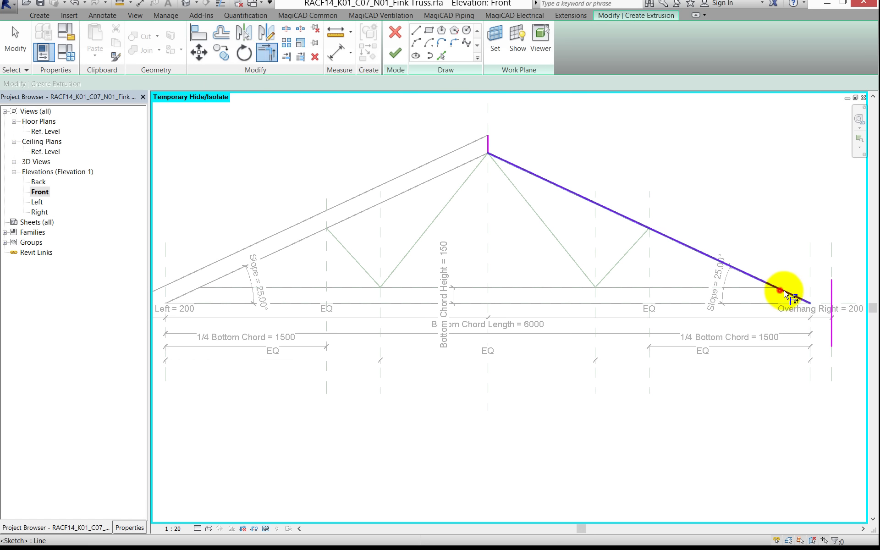
{"action": "left_click", "coordinate": [781, 291]}
{"action": "left_click", "coordinate": [832, 295]}
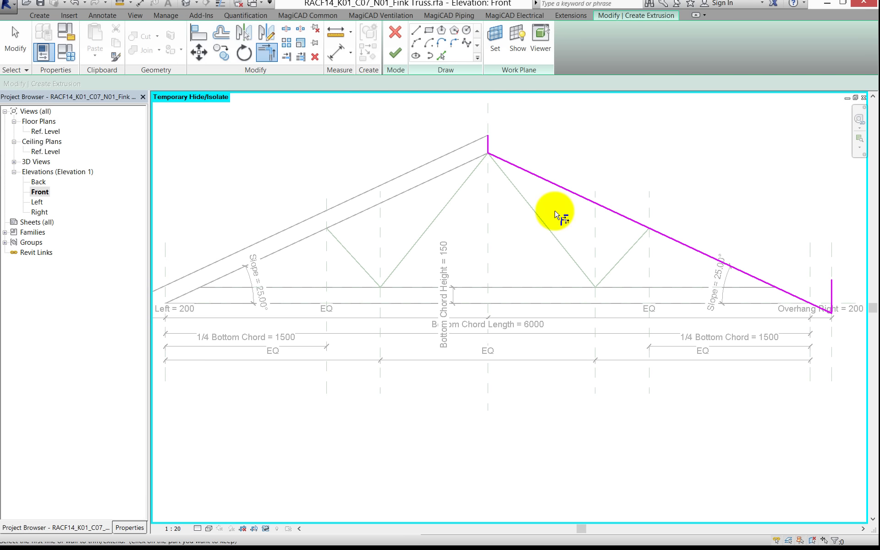
- Offset the sloped line 200 upward and trim the copy to the right vertical line
{"action": "key", "text": "o"}
{"action": "key", "text": "f"}
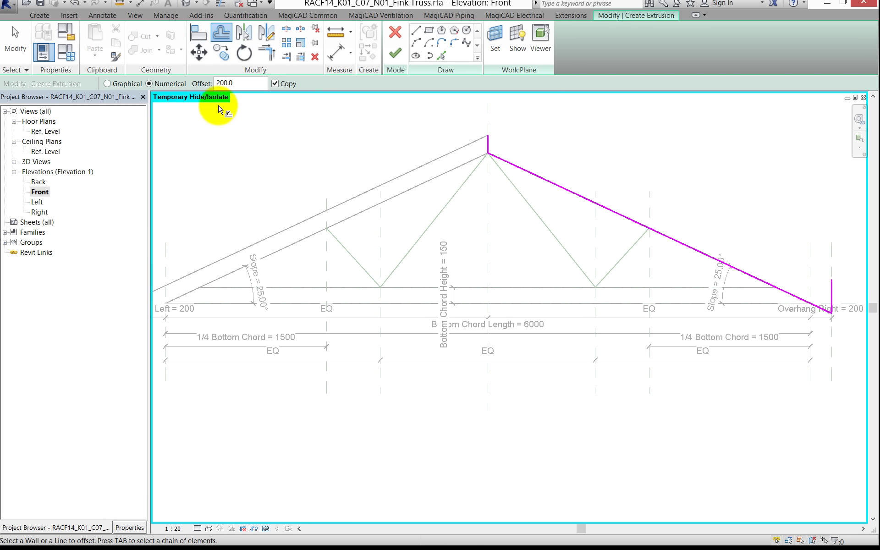
{"action": "left_click", "coordinate": [534, 176]}
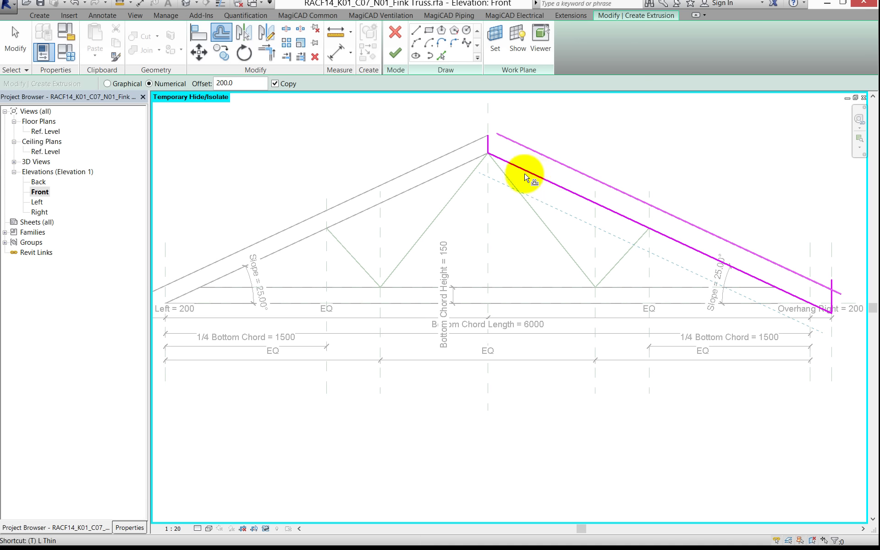
{"action": "key", "text": "Escape"}
{"action": "key", "text": "t"}
{"action": "key", "text": "r"}
{"action": "left_click", "coordinate": [506, 137]}
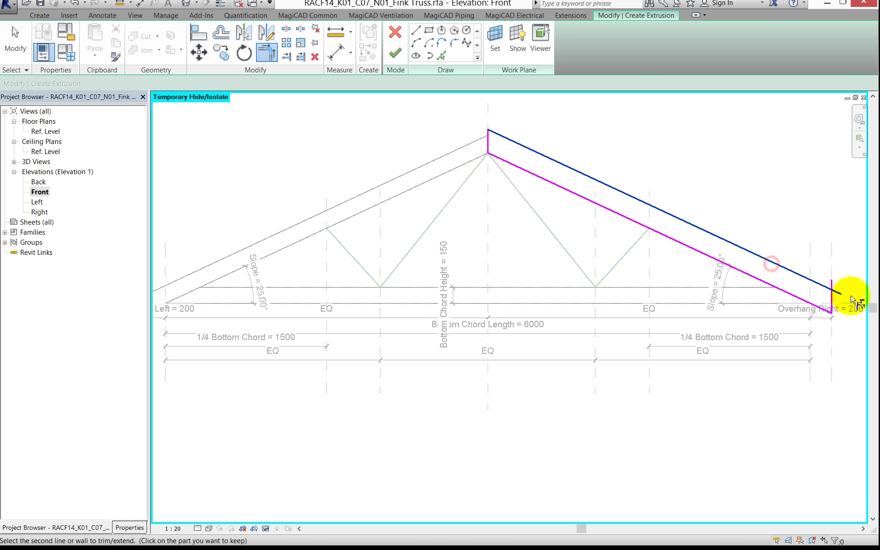
{"action": "left_click", "coordinate": [835, 301]}
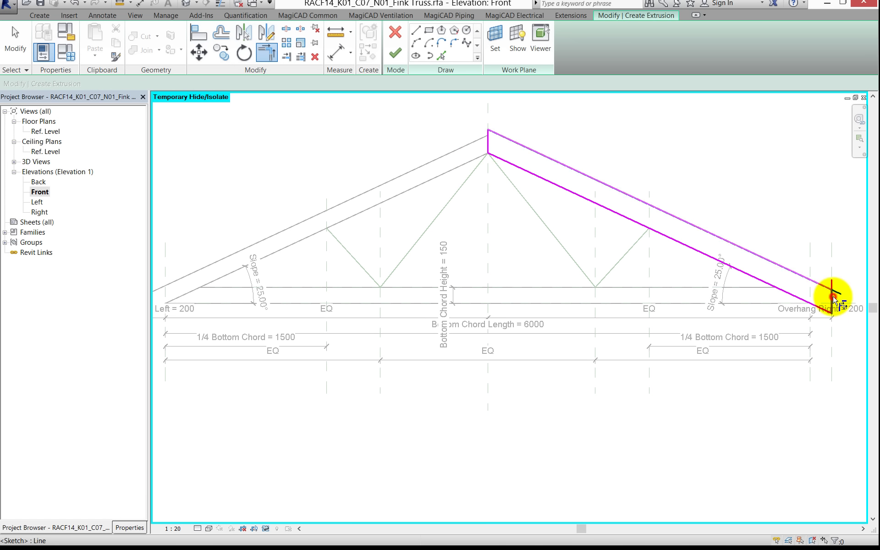
{"action": "left_click", "coordinate": [331, 53]}
- Dimension the right chord's 200 thickness and label it with Top Chord Width
{"action": "key", "text": "d"}
{"action": "key", "text": "i"}
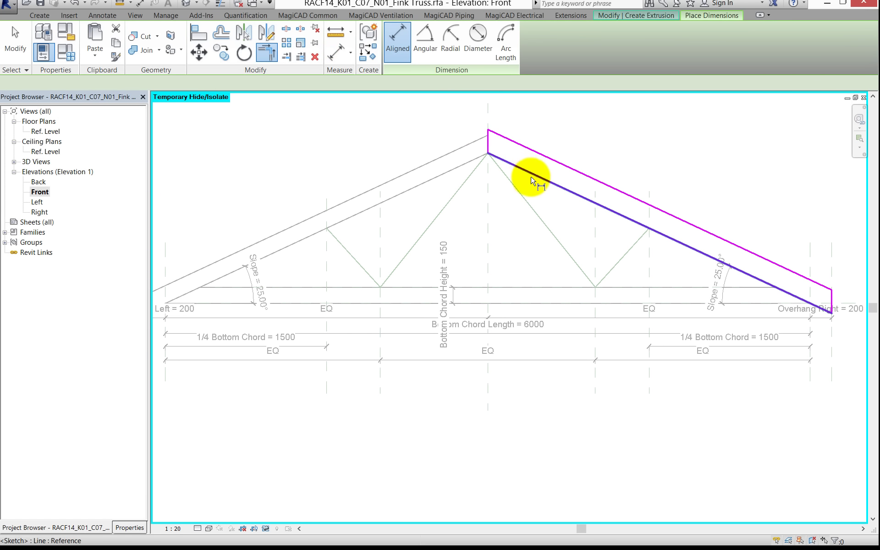
{"action": "left_click", "coordinate": [549, 182]}
{"action": "left_click", "coordinate": [557, 165]}
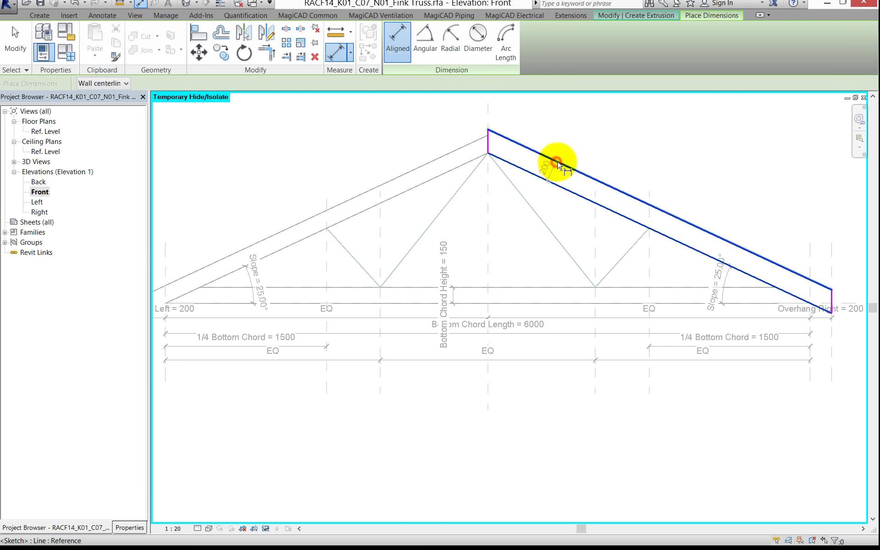
{"action": "left_click", "coordinate": [572, 176]}
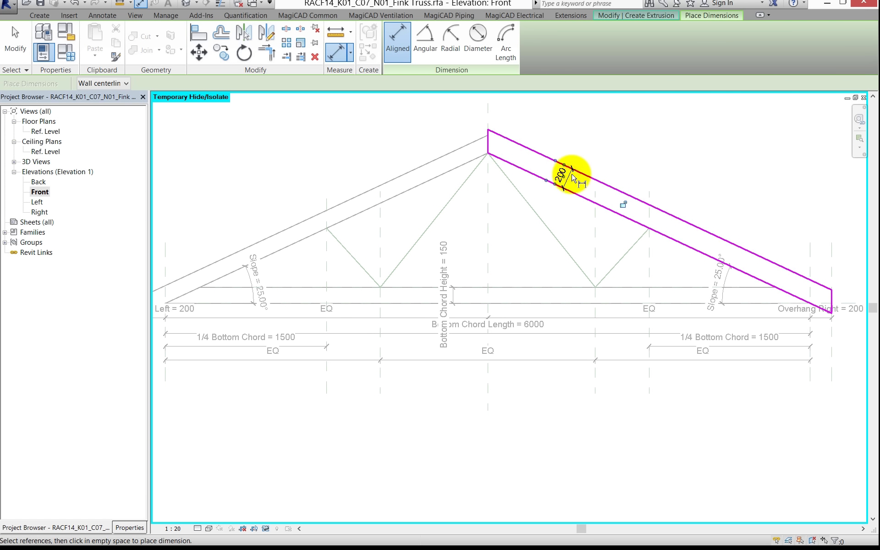
{"action": "key", "text": "Escape"}
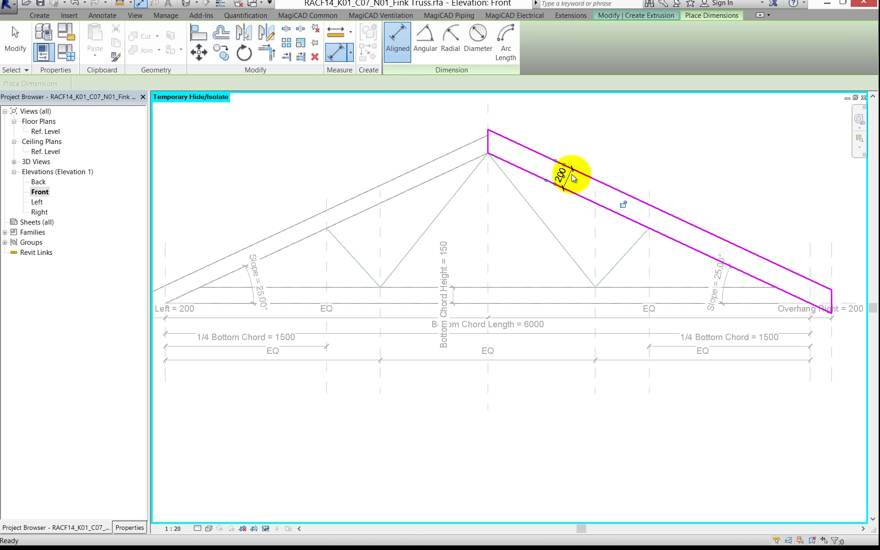
{"action": "left_click", "coordinate": [571, 177]}
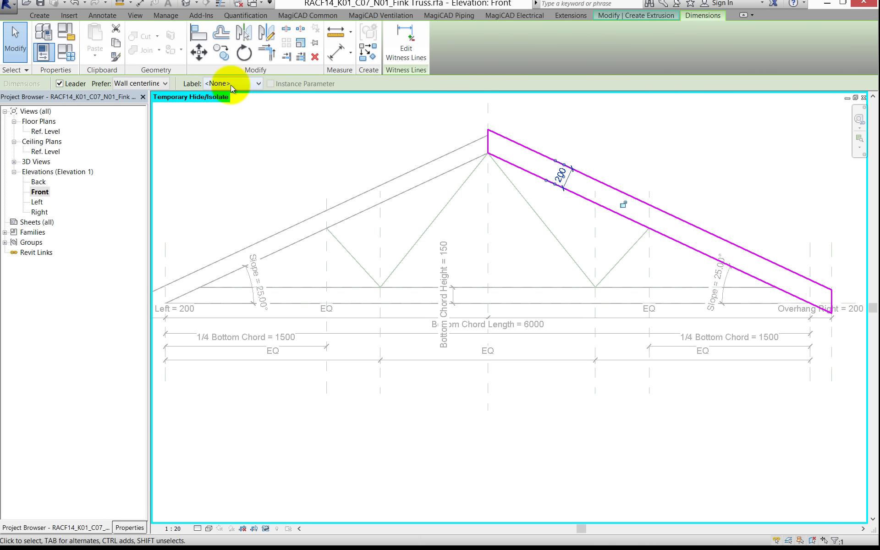
{"action": "left_click", "coordinate": [230, 84]}
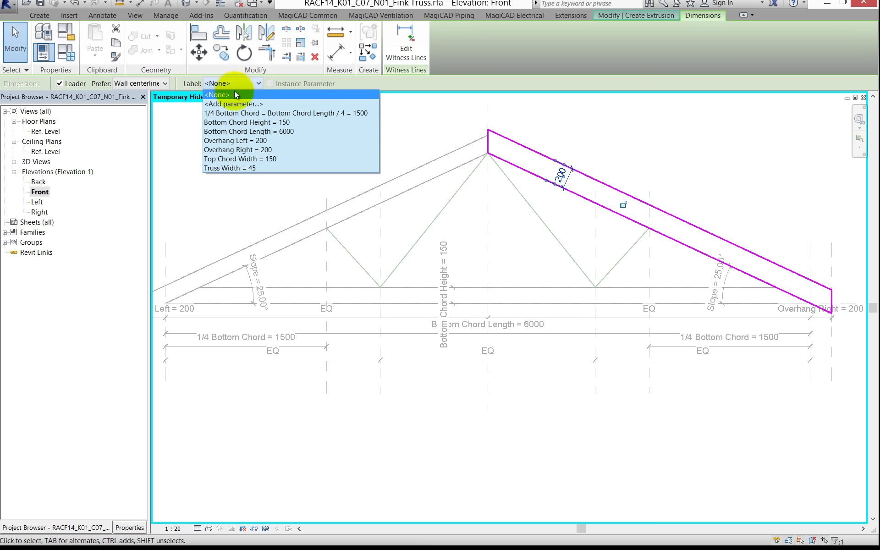
{"action": "left_click", "coordinate": [243, 158]}
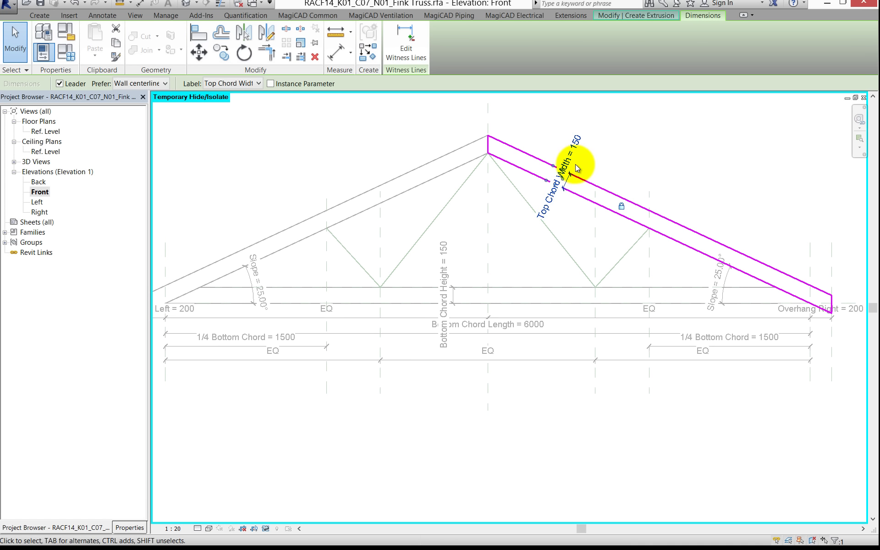
- Finish the right top chord extrusion and view the whole truss
{"action": "left_click", "coordinate": [613, 16]}
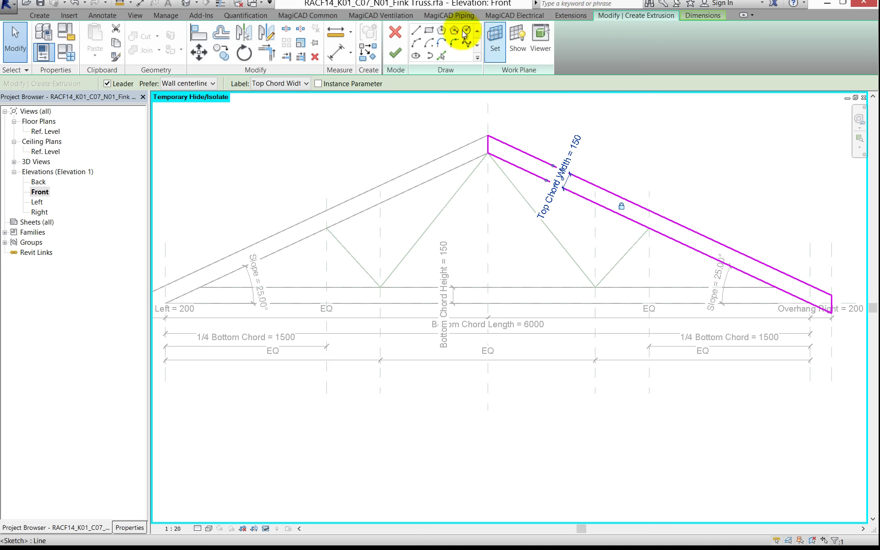
{"action": "left_click", "coordinate": [397, 55]}
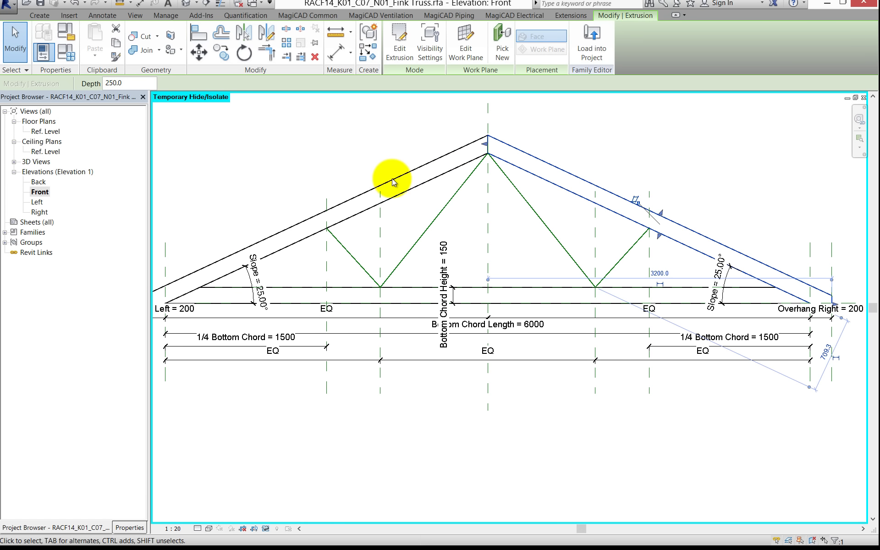
{"action": "scroll", "coordinate": [398, 194], "scroll_direction": "down", "scroll_amount": 2}
{"action": "middle_click_drag", "start_coordinate": [430, 210], "coordinate": [510, 216]}
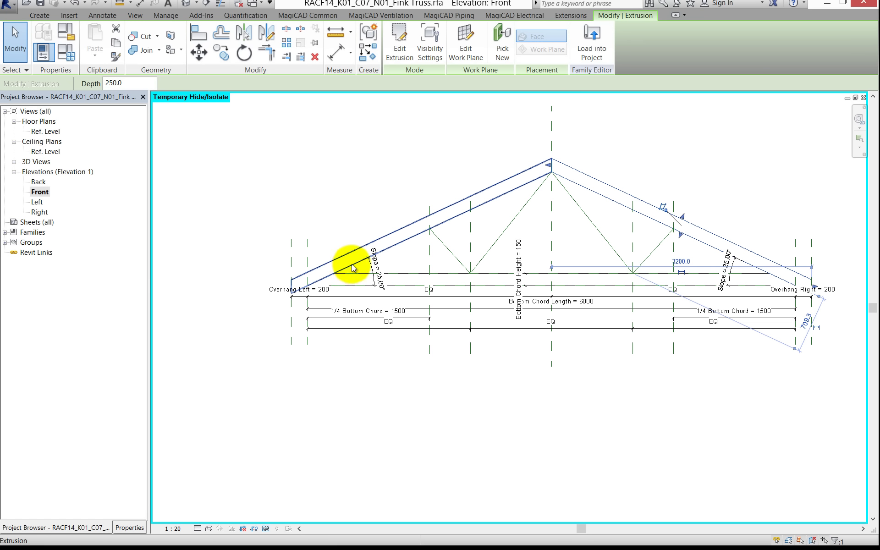
- Set Truss Width to 50 in Family Types, apply it, and close the dialog
{"action": "left_click", "coordinate": [67, 55]}
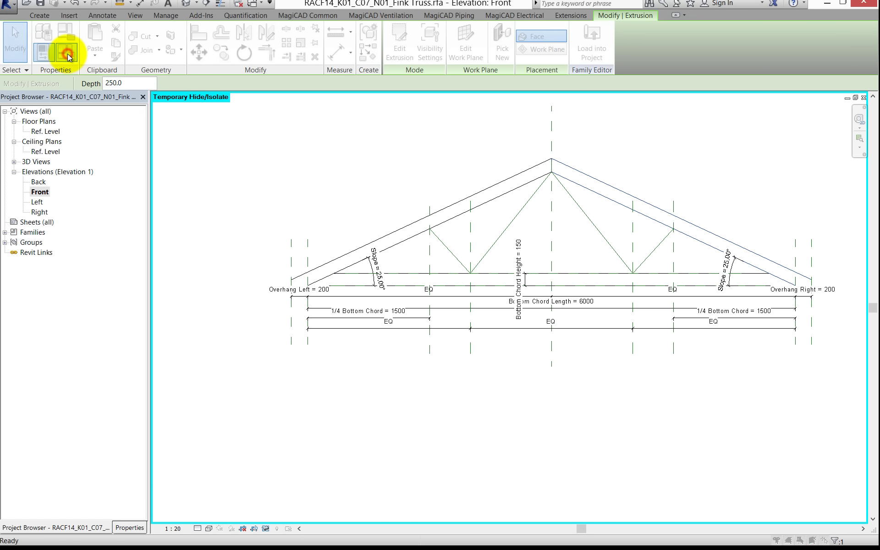
{"action": "mouse_move", "coordinate": [430, 100]}
{"action": "left_mouse_down"}
{"action": "mouse_move", "coordinate": [203, 46]}
{"action": "mouse_move", "coordinate": [140, 53]}
{"action": "left_mouse_up"}
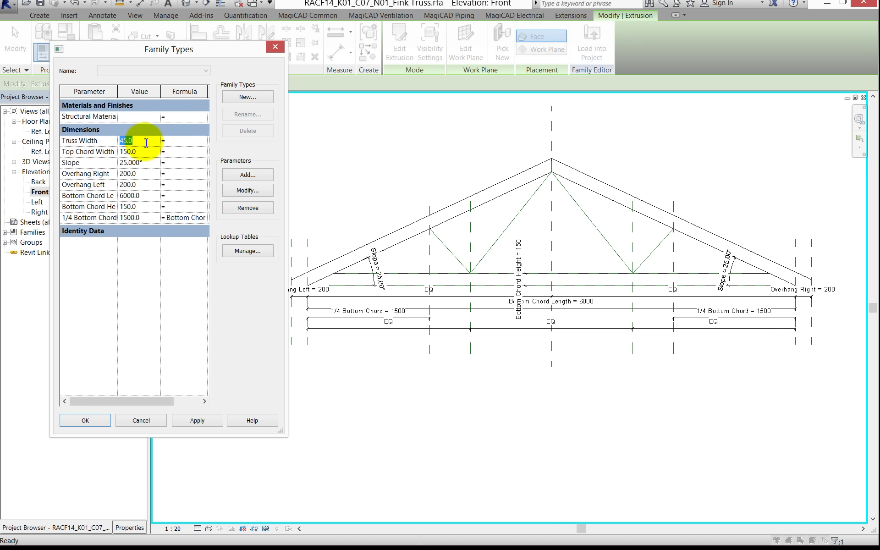
{"action": "left_click", "coordinate": [196, 420]}
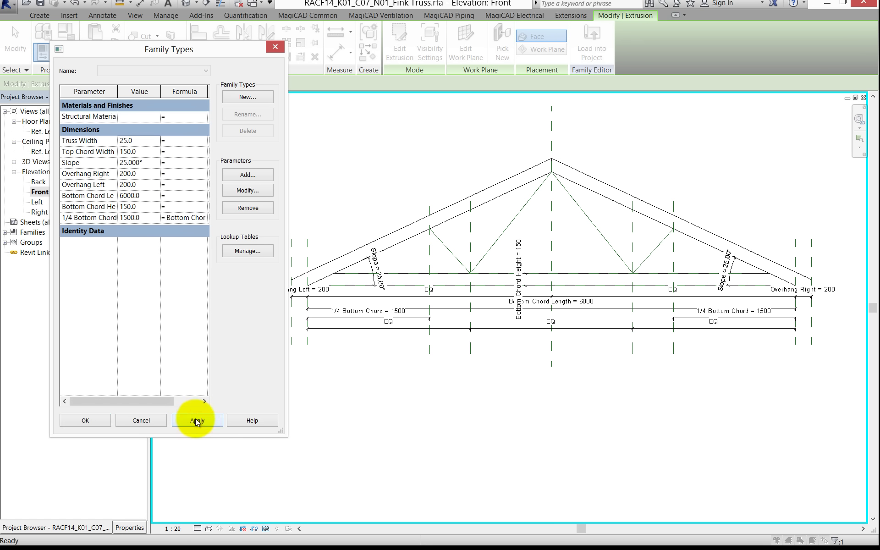
{"action": "left_click", "coordinate": [142, 142]}
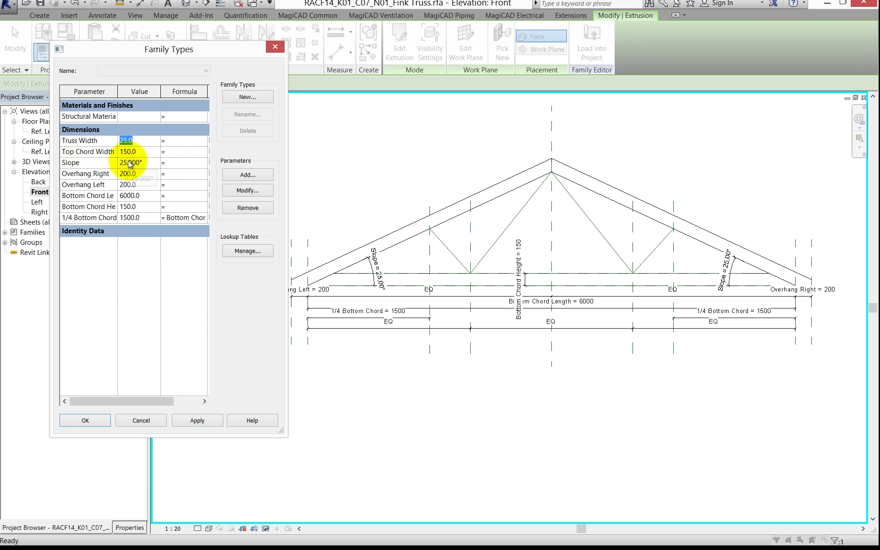
{"action": "type", "text": "50"}
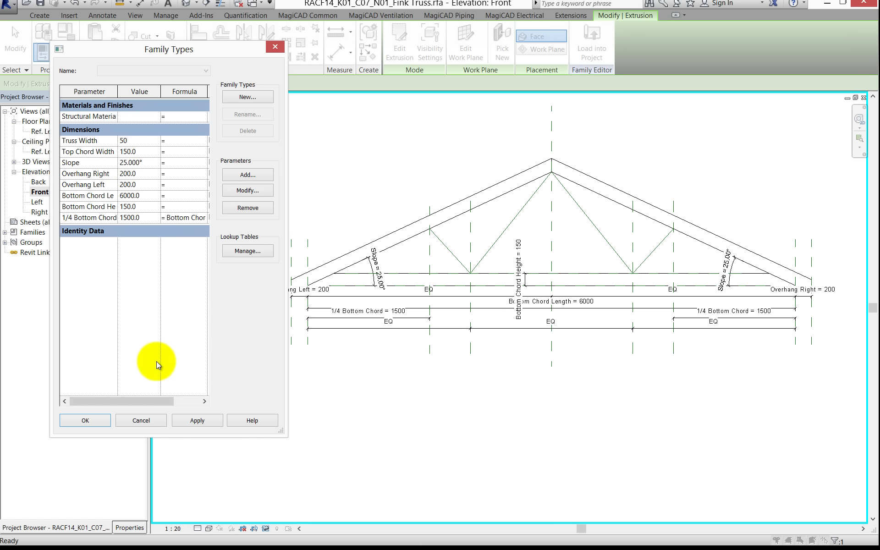
{"action": "left_click", "coordinate": [194, 421]}
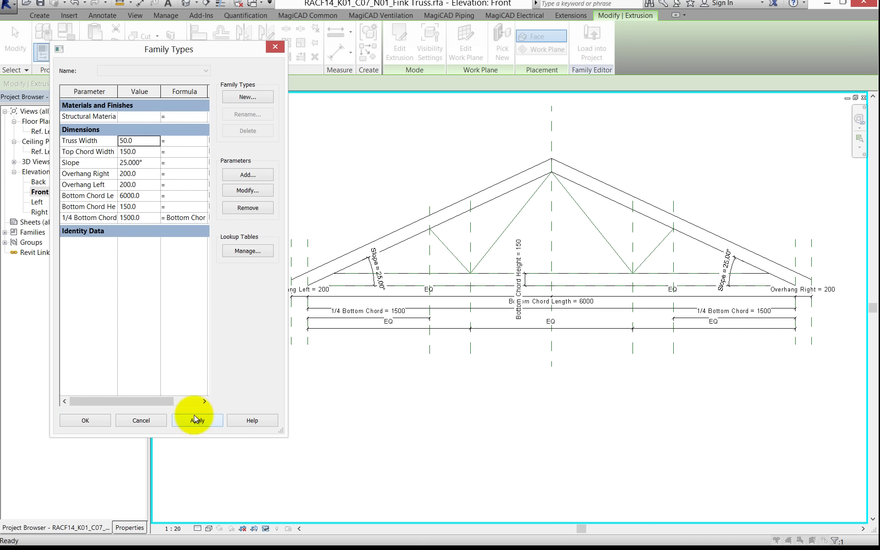
{"action": "left_click", "coordinate": [193, 418]}
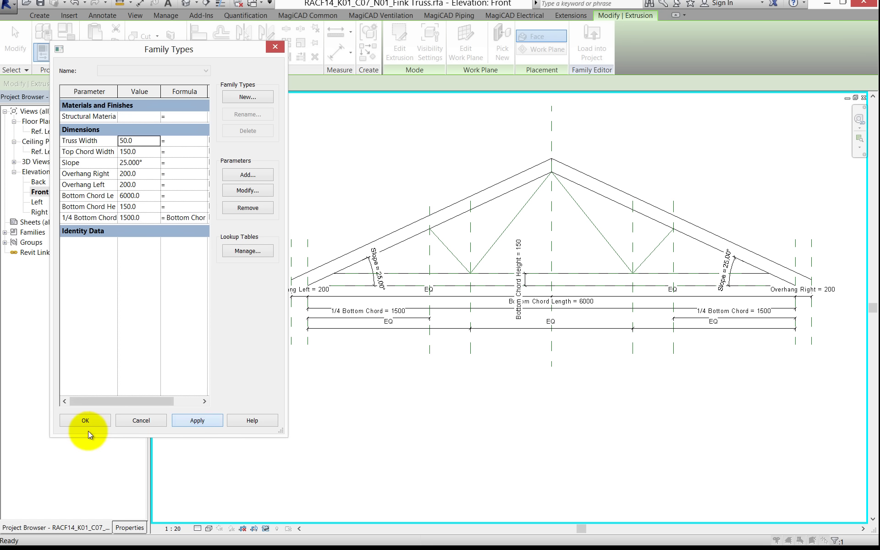
{"action": "left_click", "coordinate": [98, 421]}
{"action": "scroll", "coordinate": [348, 266], "scroll_direction": "up", "scroll_amount": 3}
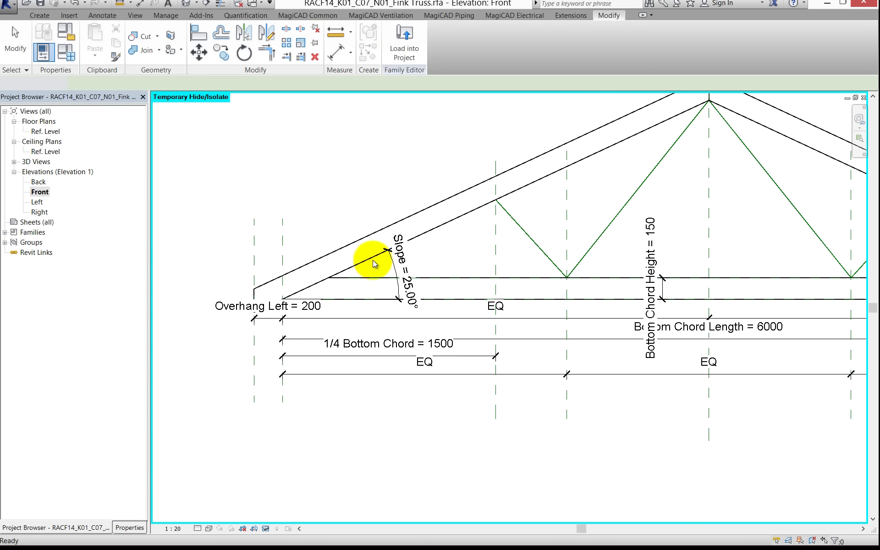
{"action": "scroll", "coordinate": [383, 280], "scroll_direction": "down", "scroll_amount": 2}
{"action": "scroll", "coordinate": [338, 291], "scroll_direction": "down", "scroll_amount": 1}
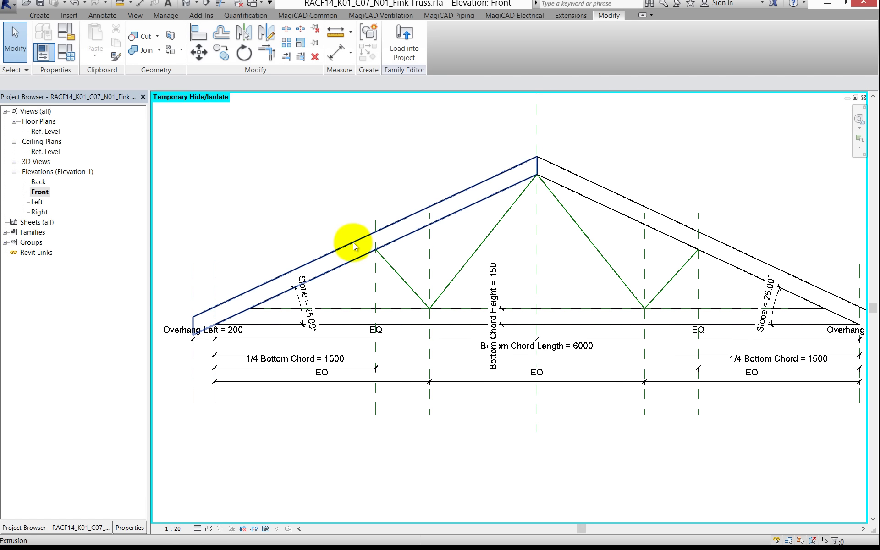
{"action": "left_click", "coordinate": [66, 53]}
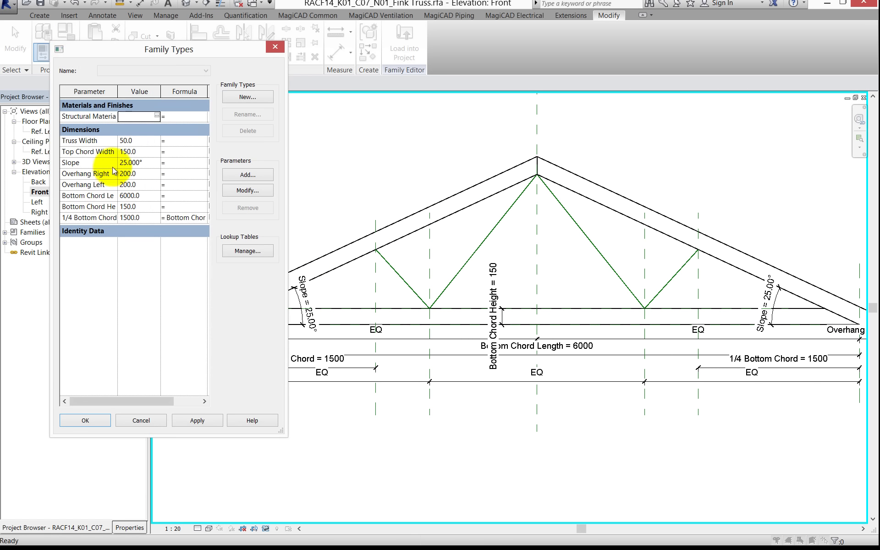
{"action": "left_click", "coordinate": [140, 163]}
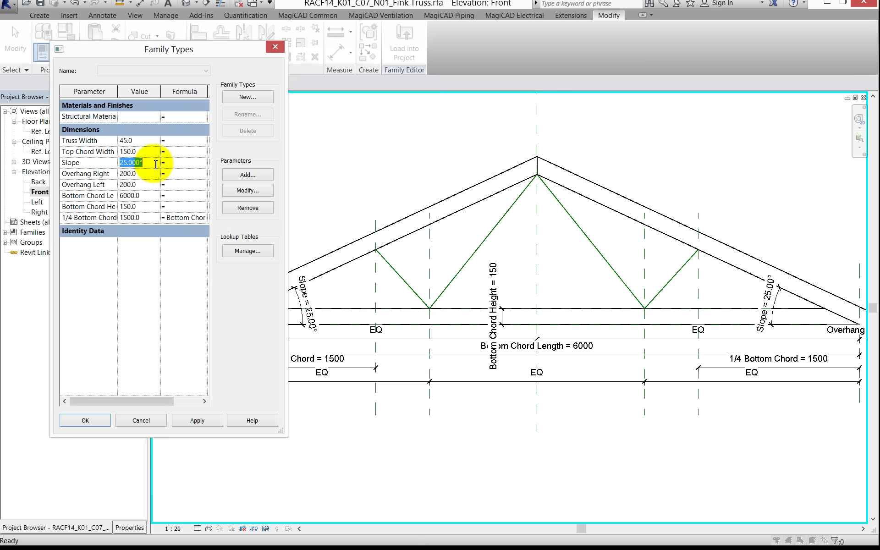
{"action": "type", "text": "45"}
{"action": "left_click", "coordinate": [195, 420]}
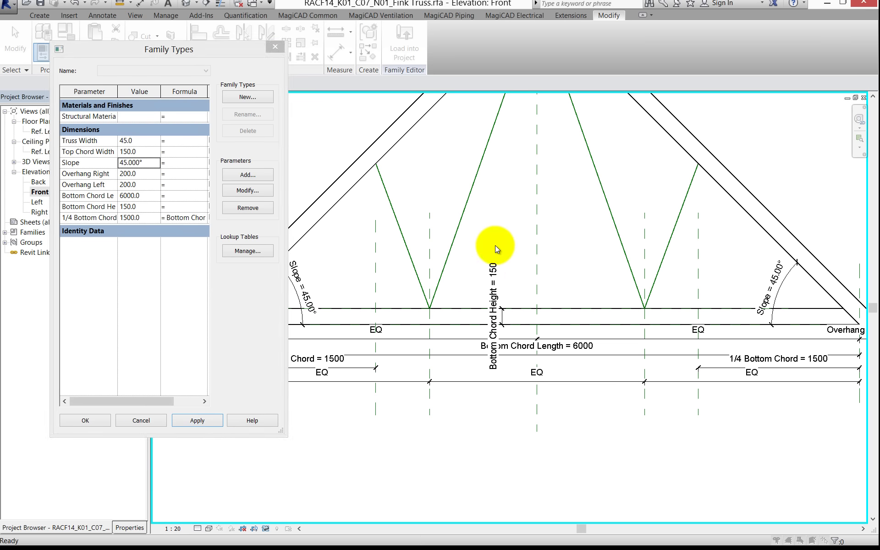
{"action": "left_click", "coordinate": [86, 419]}
{"action": "scroll", "coordinate": [457, 294], "scroll_direction": "down", "scroll_amount": 3}
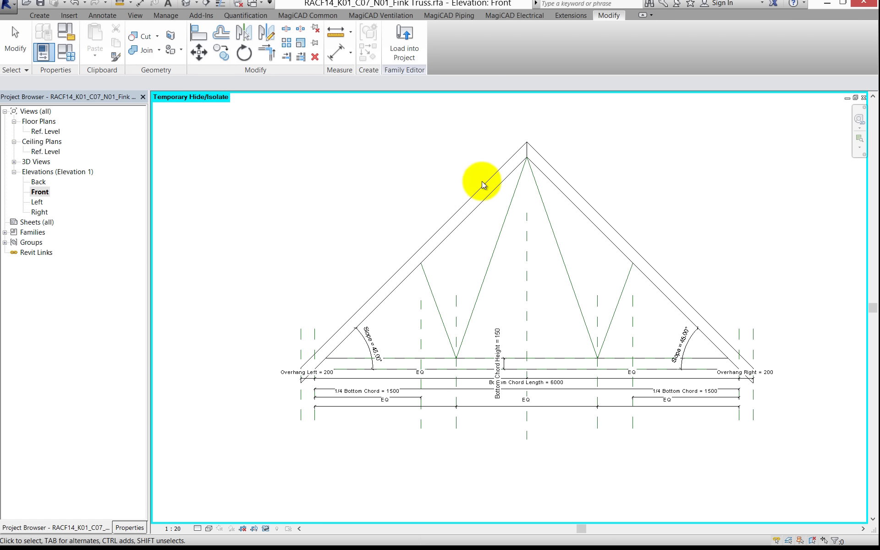
{"action": "left_click", "coordinate": [67, 58]}
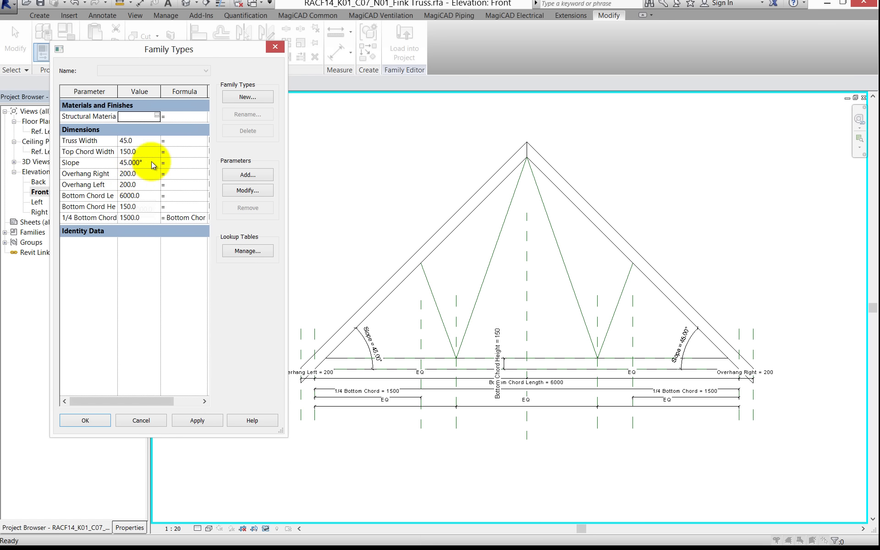
{"action": "left_click", "coordinate": [154, 162]}
{"action": "type", "text": "5"}
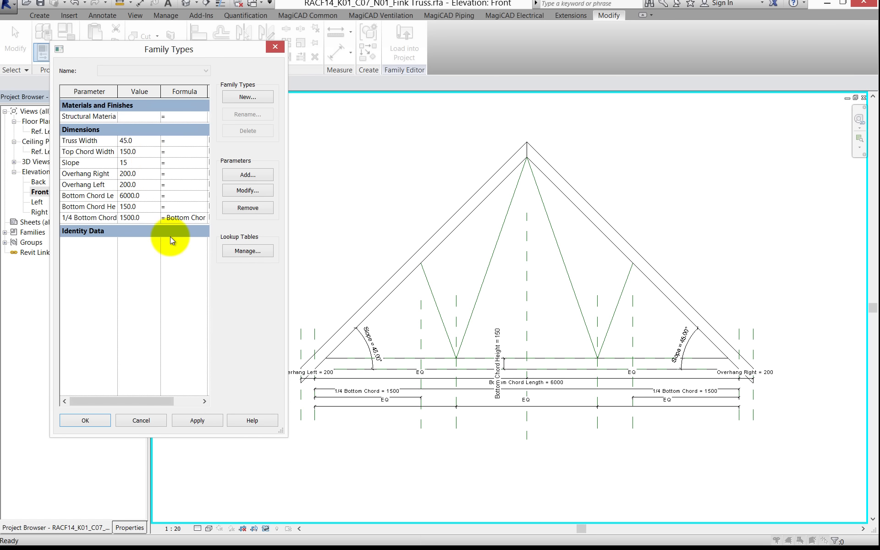
{"action": "left_click", "coordinate": [207, 423]}
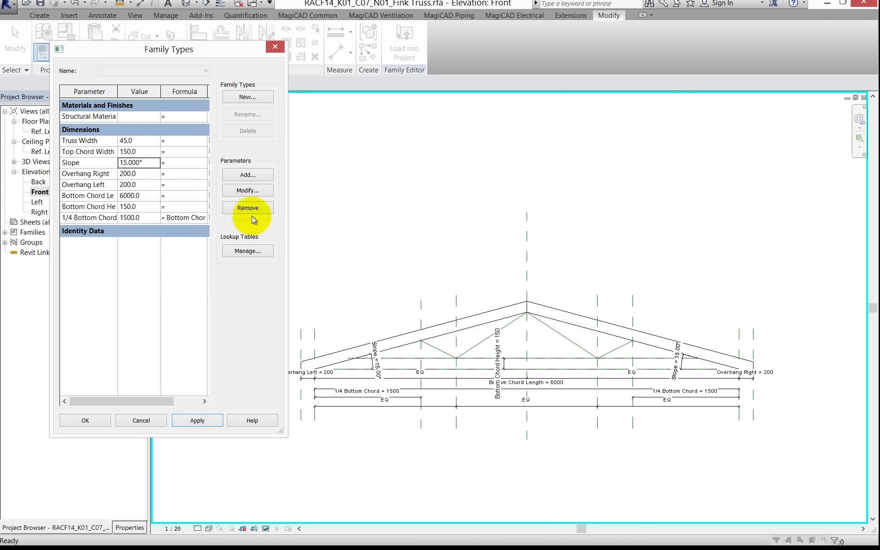
{"action": "left_click", "coordinate": [101, 422]}
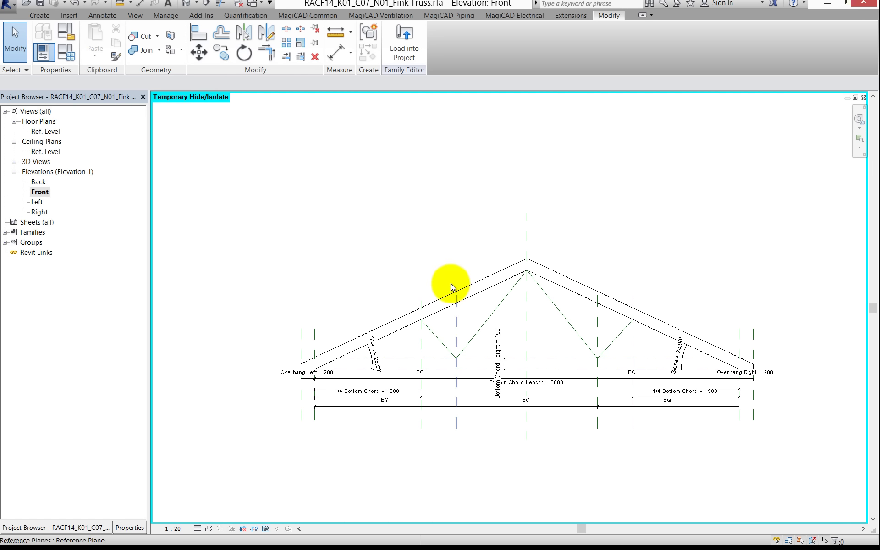
{"action": "middle_click_drag", "start_coordinate": [451, 262], "coordinate": [436, 235]}
{"action": "scroll", "coordinate": [419, 250], "scroll_direction": "up", "scroll_amount": 1}
{"action": "scroll", "coordinate": [403, 239], "scroll_direction": "up", "scroll_amount": 1}
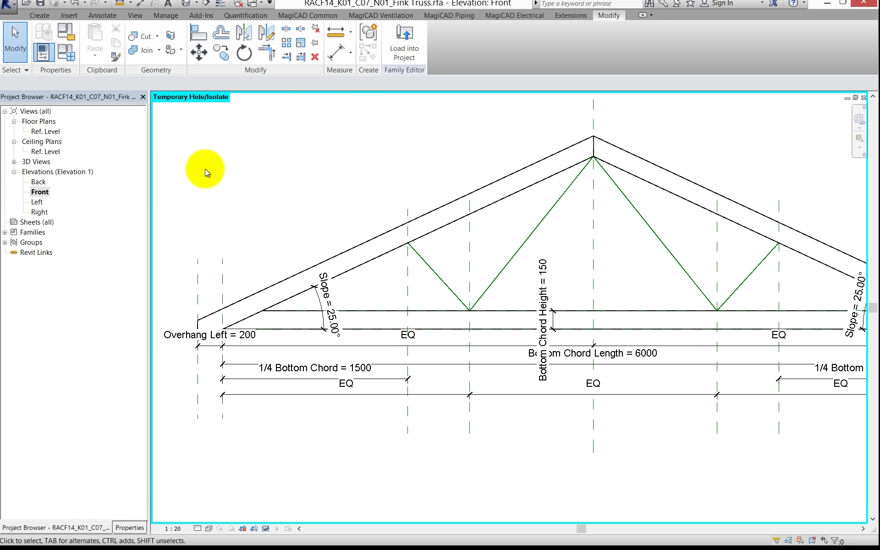
- Start a new extrusion, picking the left top chord, bottom chord and offset lines either side of the diagonal web
{"action": "left_click", "coordinate": [40, 15]}
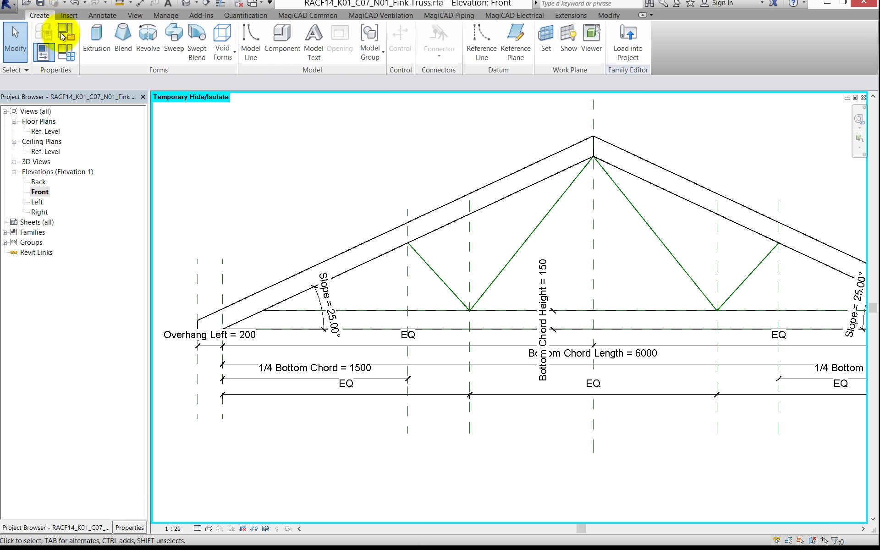
{"action": "left_click", "coordinate": [97, 37]}
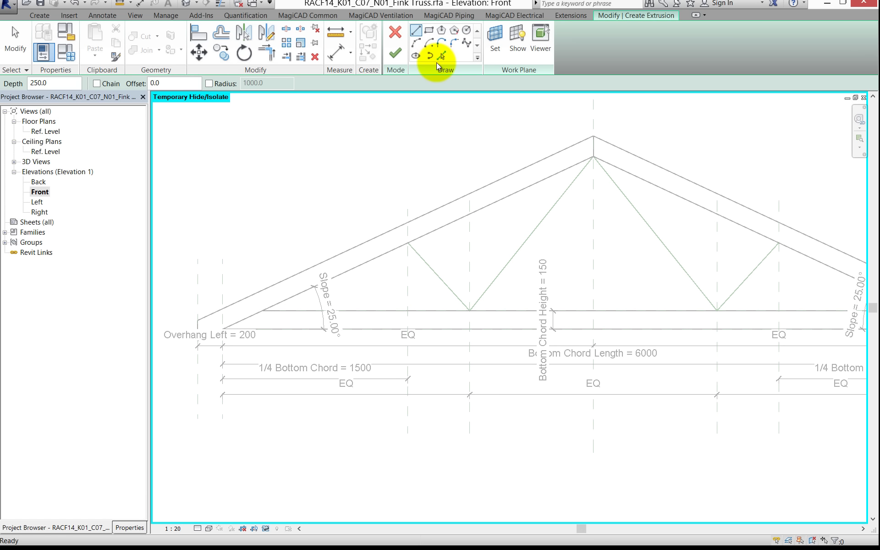
{"action": "left_click", "coordinate": [440, 57]}
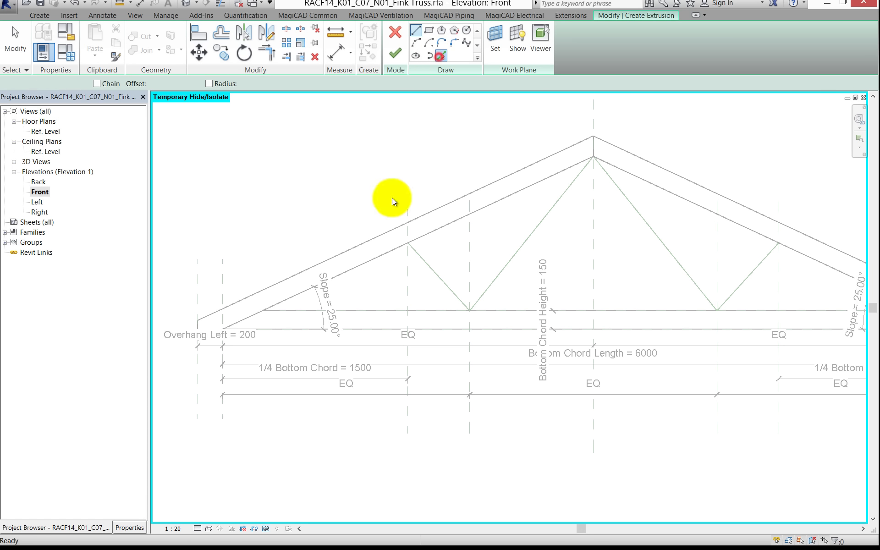
{"action": "left_click", "coordinate": [396, 252]}
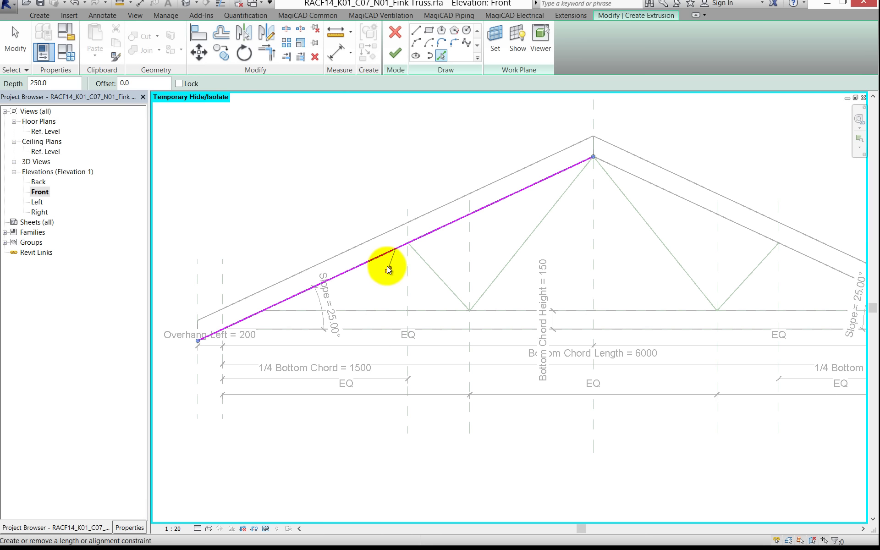
{"action": "left_click", "coordinate": [442, 311]}
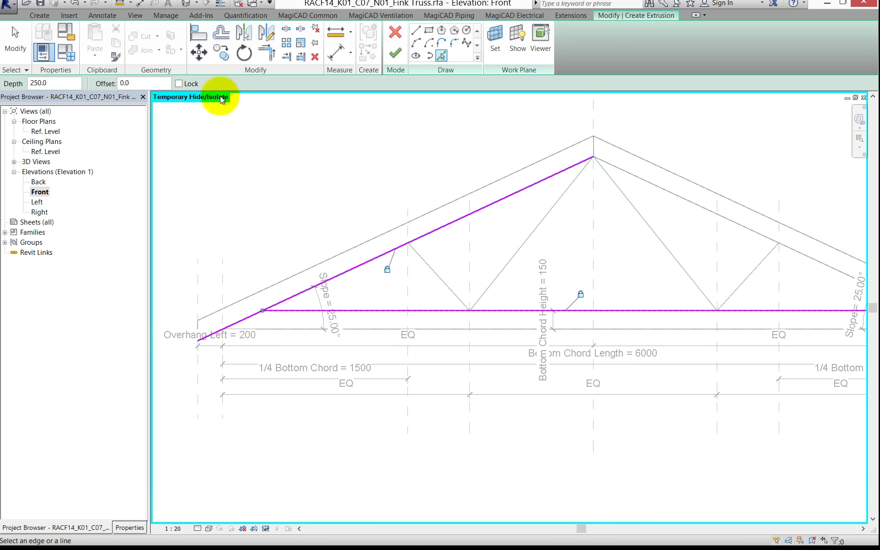
{"action": "left_click", "coordinate": [147, 84]}
{"action": "type", "text": "100"}
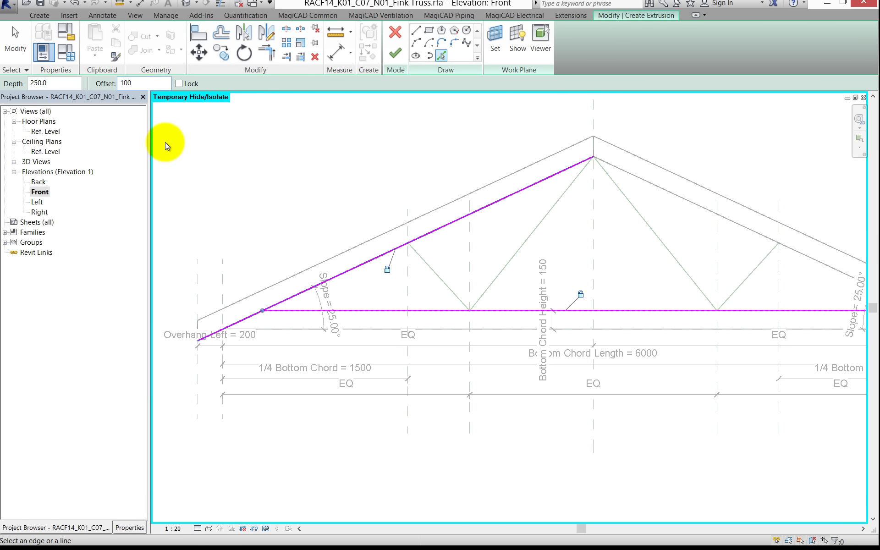
{"action": "scroll", "coordinate": [406, 246], "scroll_direction": "up", "scroll_amount": 2}
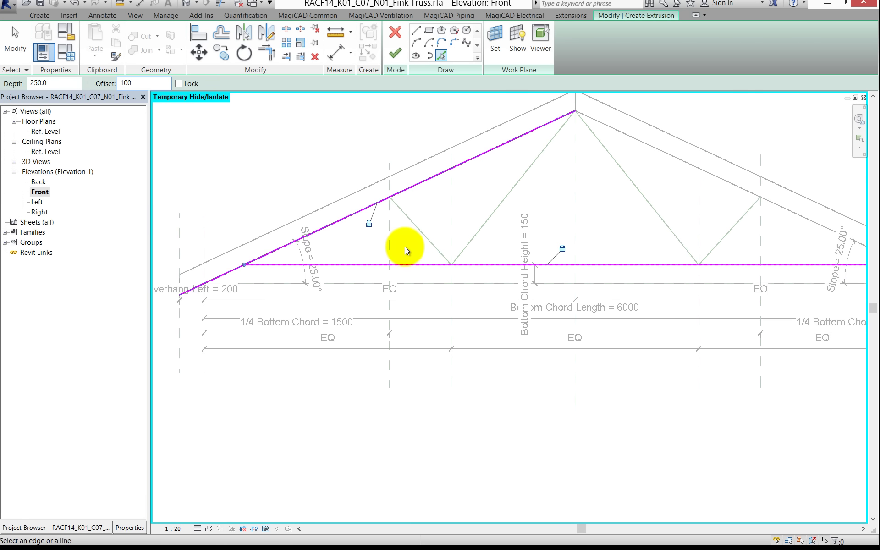
{"action": "left_click", "coordinate": [419, 221]}
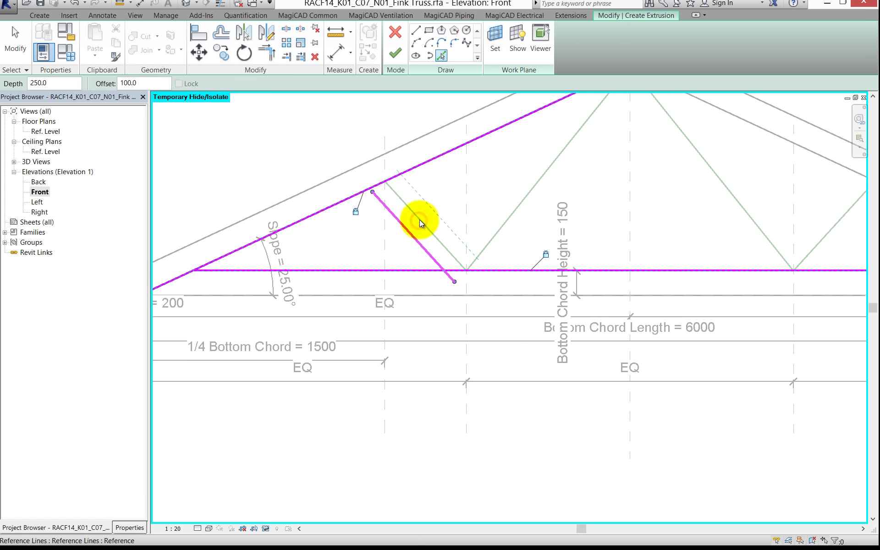
{"action": "left_click", "coordinate": [420, 218]}
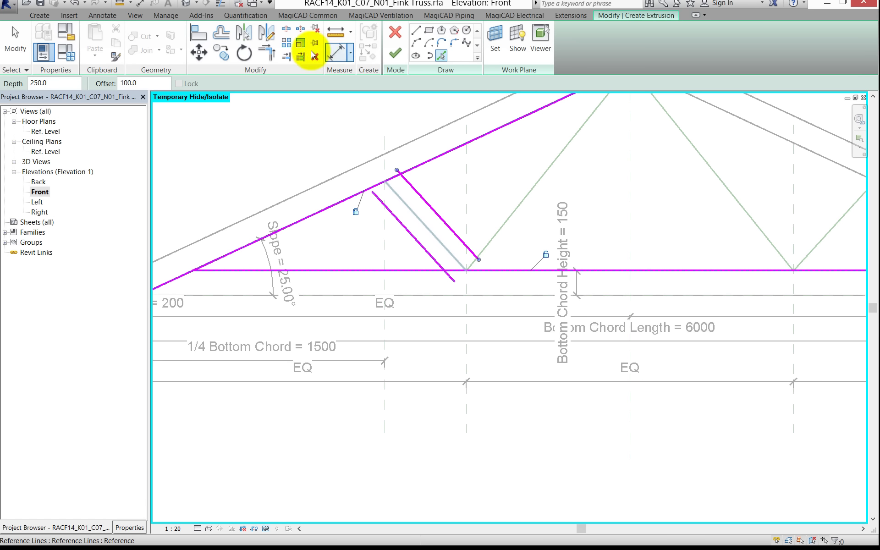
- Trim the web sketch lines to corners at the top and bottom chords into a closed outline
{"action": "left_click", "coordinate": [269, 53]}
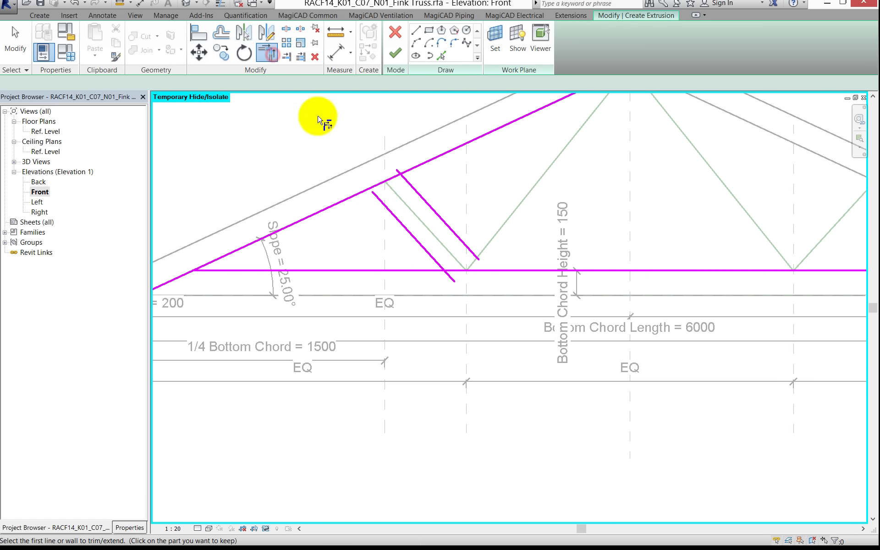
{"action": "left_click", "coordinate": [397, 178]}
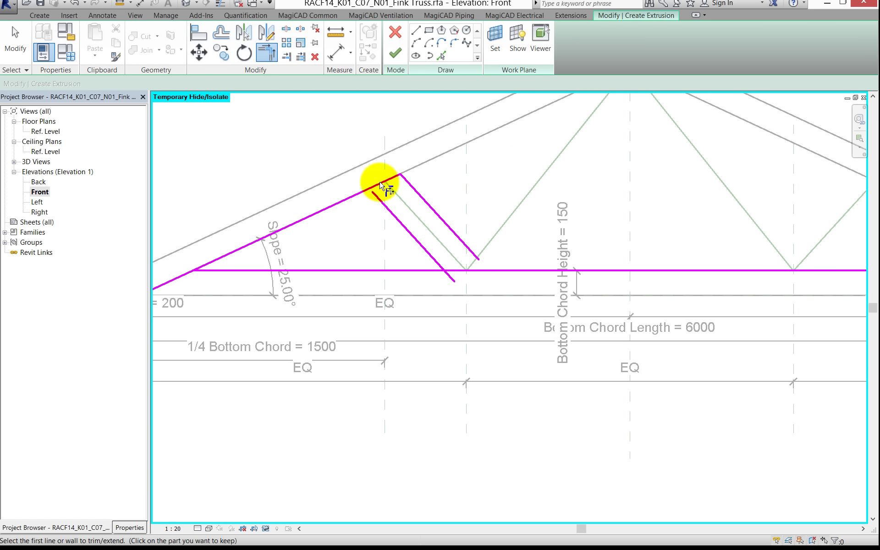
{"action": "left_click", "coordinate": [385, 205]}
{"action": "left_click", "coordinate": [428, 261]}
{"action": "left_click", "coordinate": [463, 270]}
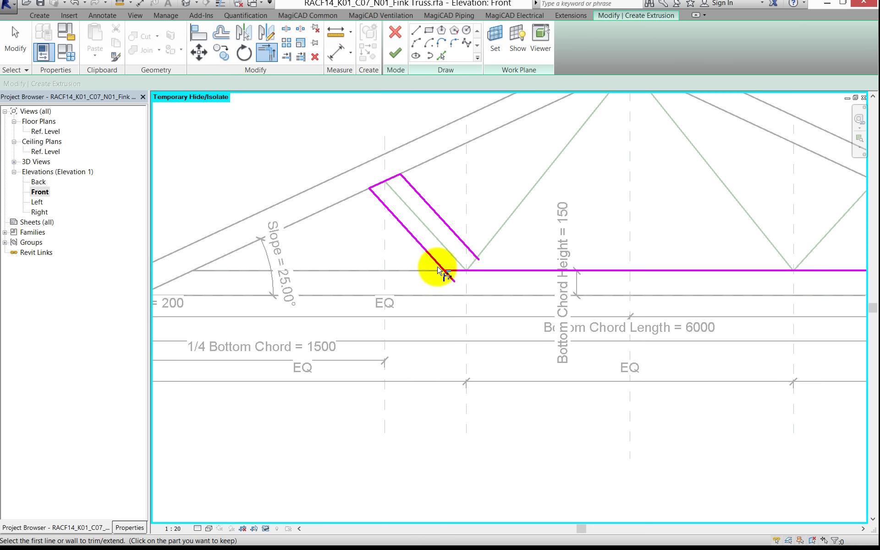
{"action": "left_click", "coordinate": [445, 270]}
{"action": "left_click", "coordinate": [485, 271]}
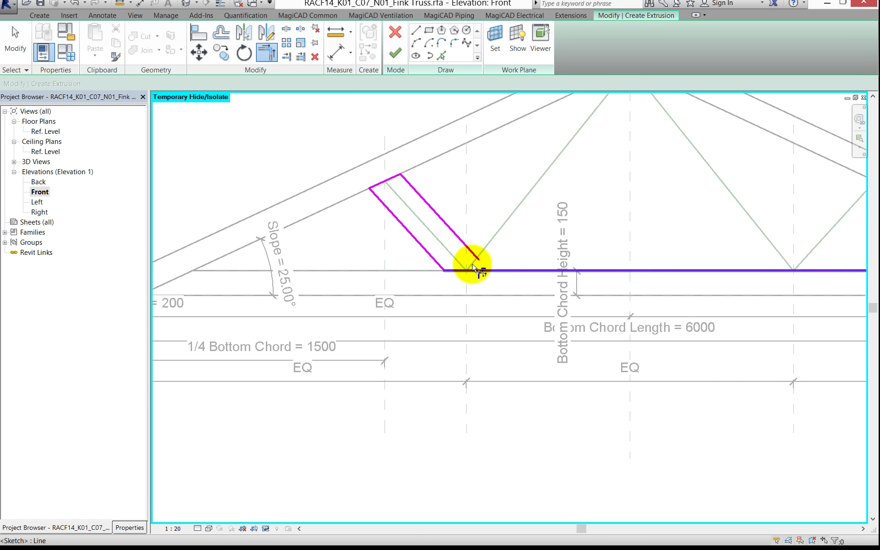
{"action": "left_click", "coordinate": [463, 248]}
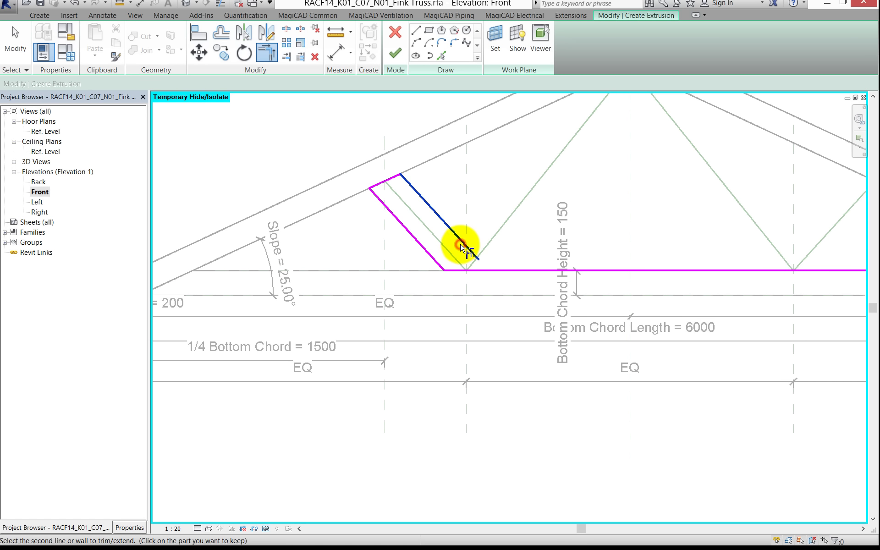
{"action": "left_click", "coordinate": [452, 270]}
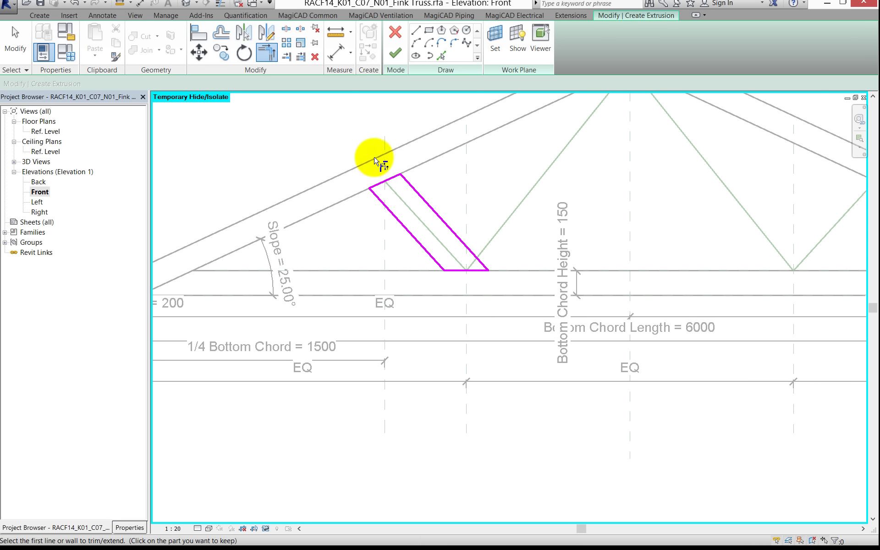
{"action": "scroll", "coordinate": [385, 184], "scroll_direction": "up", "scroll_amount": 1}
{"action": "scroll", "coordinate": [385, 206], "scroll_direction": "up", "scroll_amount": 1}
{"action": "scroll", "coordinate": [412, 261], "scroll_direction": "up", "scroll_amount": 1}
{"action": "middle_click_drag", "start_coordinate": [429, 289], "coordinate": [460, 287]}
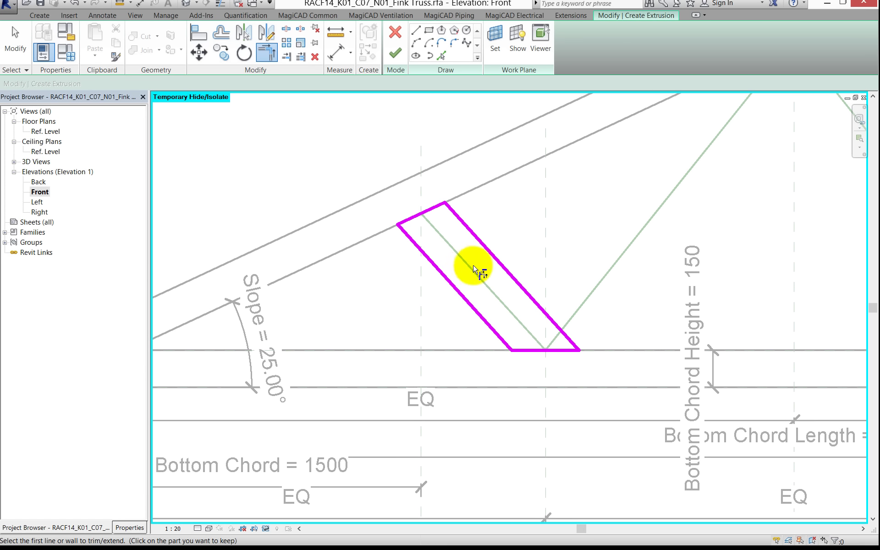
{"action": "key", "text": "t"}
{"action": "key", "text": "r"}
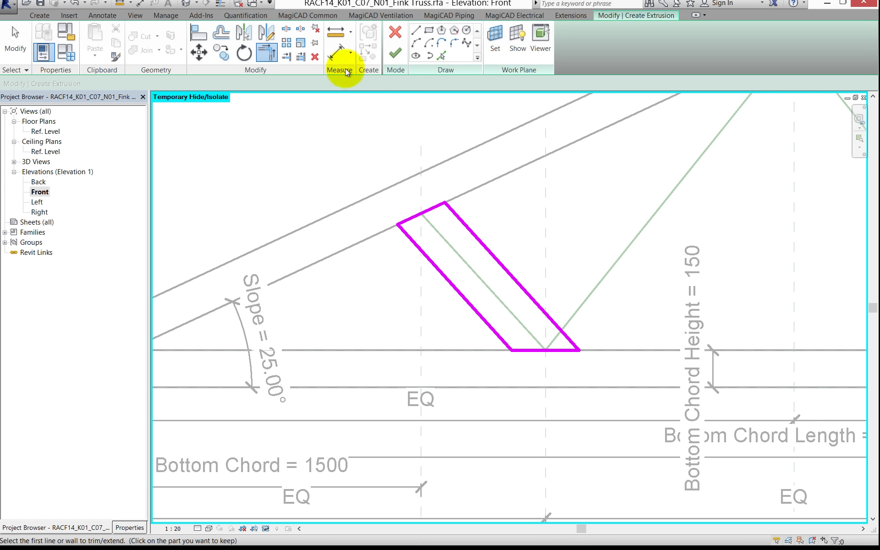
- Add an EQ dimension centring the web edges on the diagonal reference line
{"action": "left_click", "coordinate": [336, 54]}
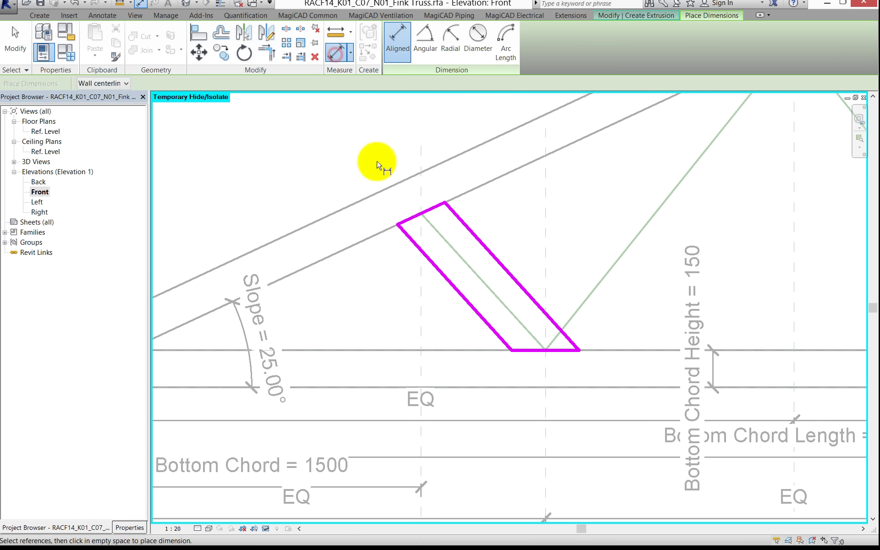
{"action": "left_click", "coordinate": [429, 262]}
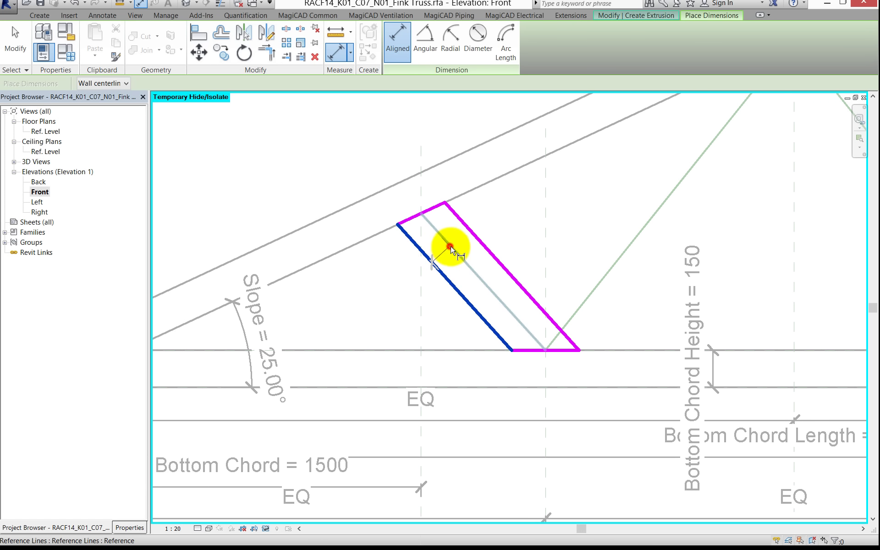
{"action": "left_click", "coordinate": [481, 248]}
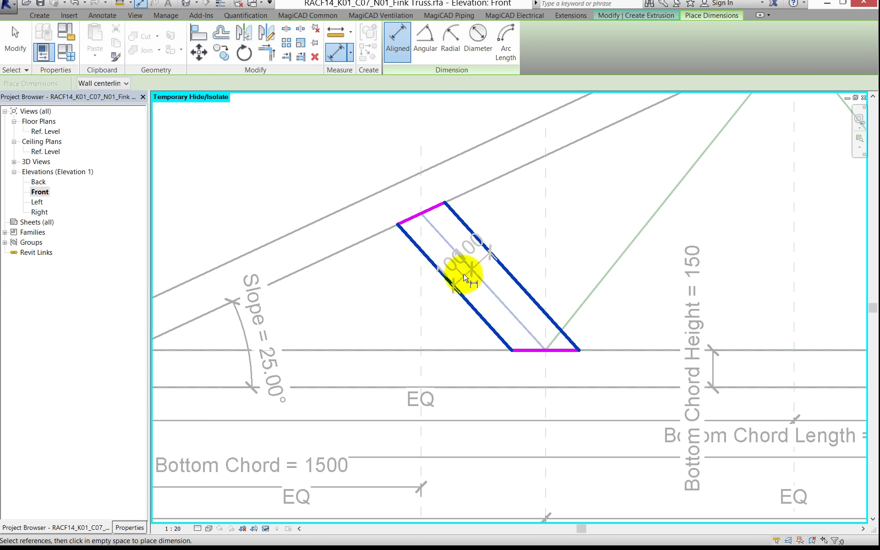
{"action": "left_click", "coordinate": [466, 271]}
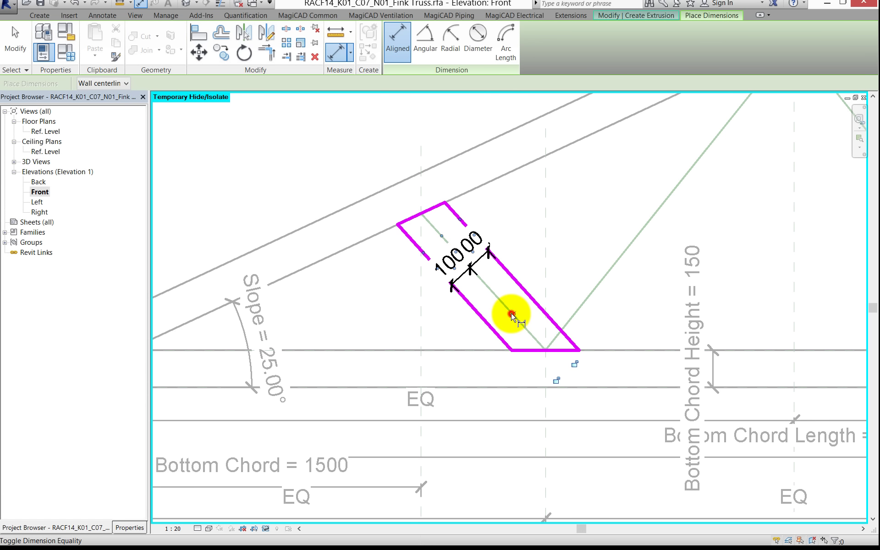
{"action": "left_click", "coordinate": [512, 315]}
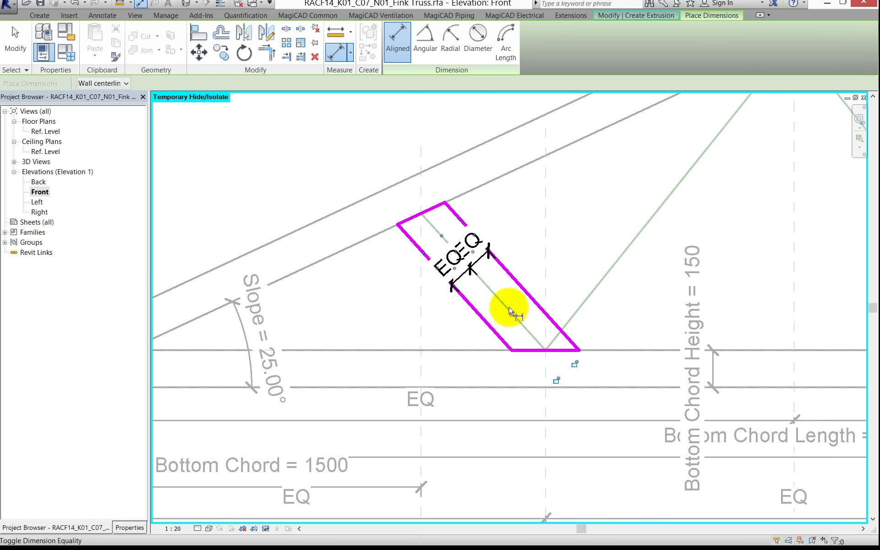
- Dimension the web's 200 width from left edge to right edge
{"action": "left_click", "coordinate": [474, 312]}
{"action": "left_click", "coordinate": [521, 288]}
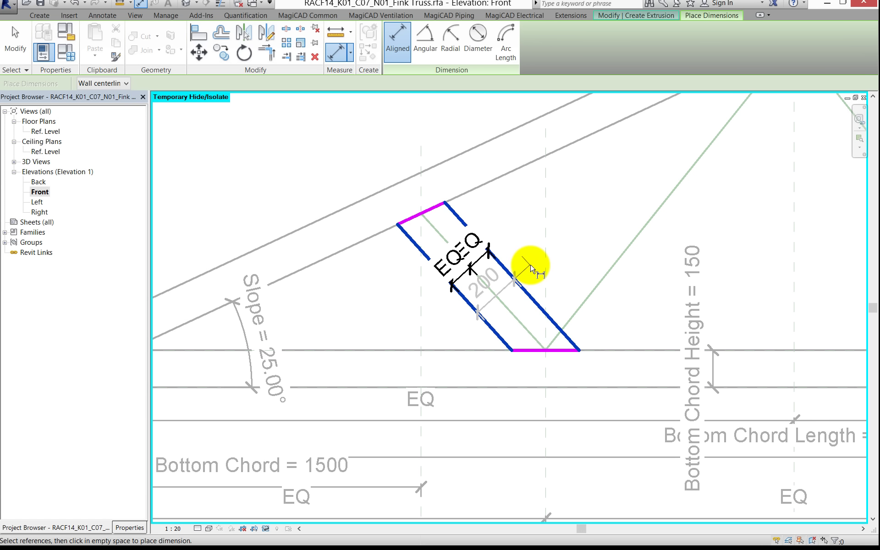
{"action": "left_click", "coordinate": [536, 268]}
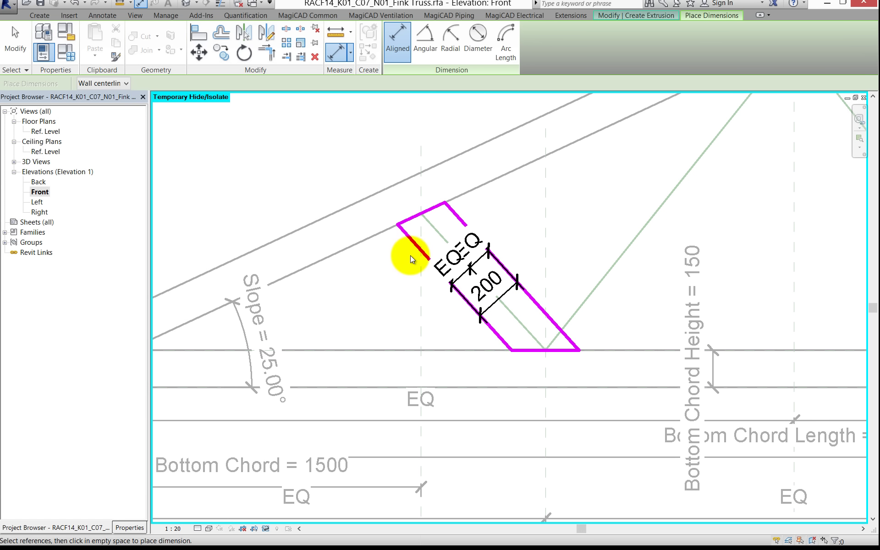
{"action": "key", "text": "Escape"}
{"action": "left_click", "coordinate": [494, 306]}
- Label the 200 web dimension with a new Web Width type parameter and lock the bottom-chord alignment
{"action": "left_click", "coordinate": [495, 306]}
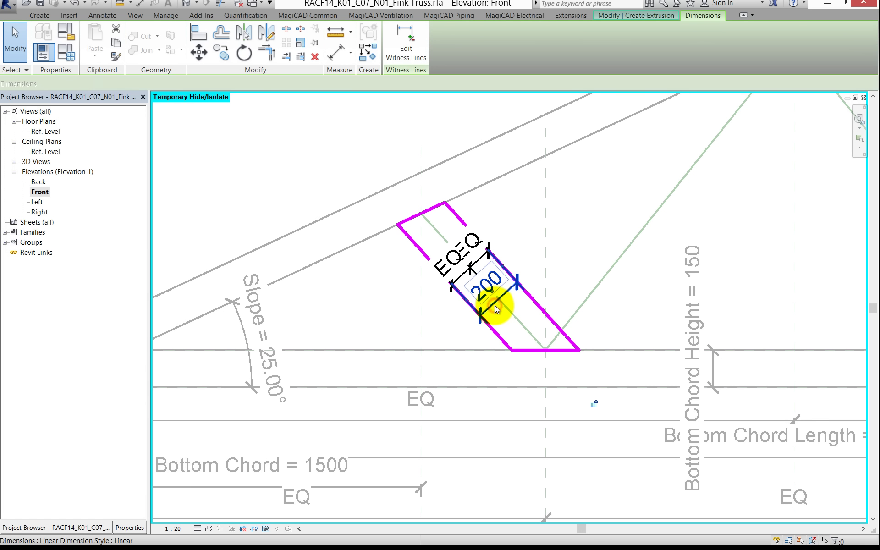
{"action": "left_click", "coordinate": [248, 87]}
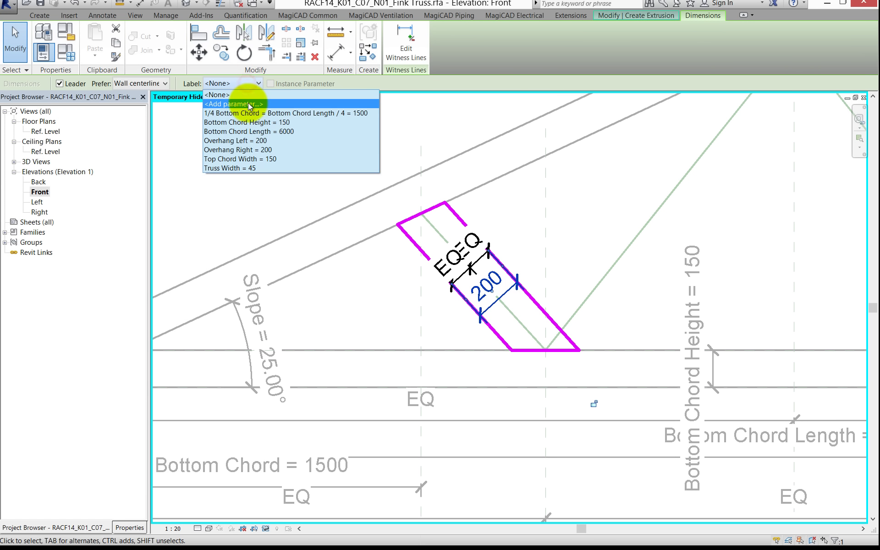
{"action": "left_click", "coordinate": [248, 105]}
{"action": "type", "text": "Web Width"}
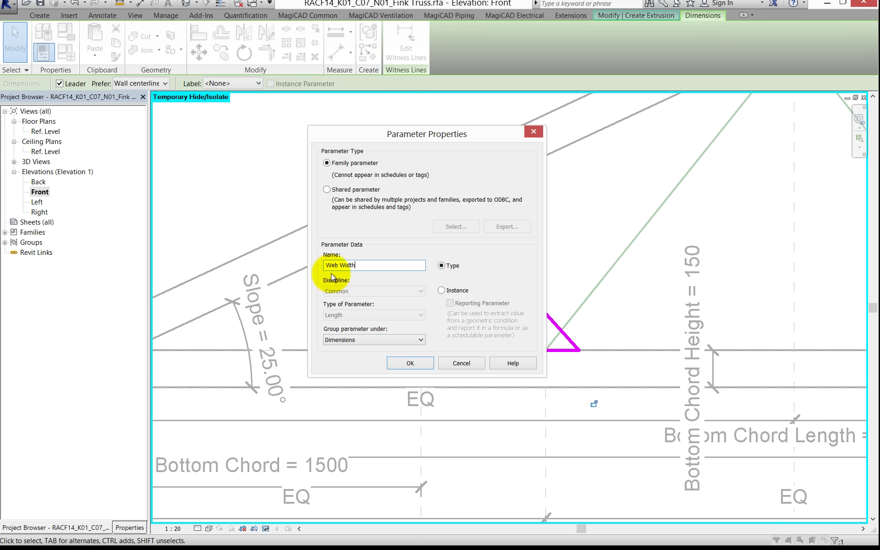
{"action": "left_click", "coordinate": [409, 364]}
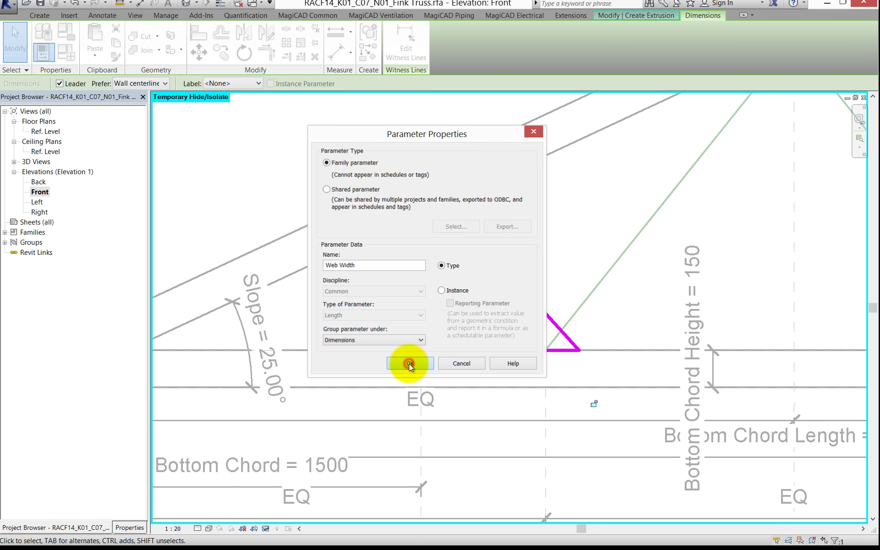
{"action": "left_click", "coordinate": [593, 404]}
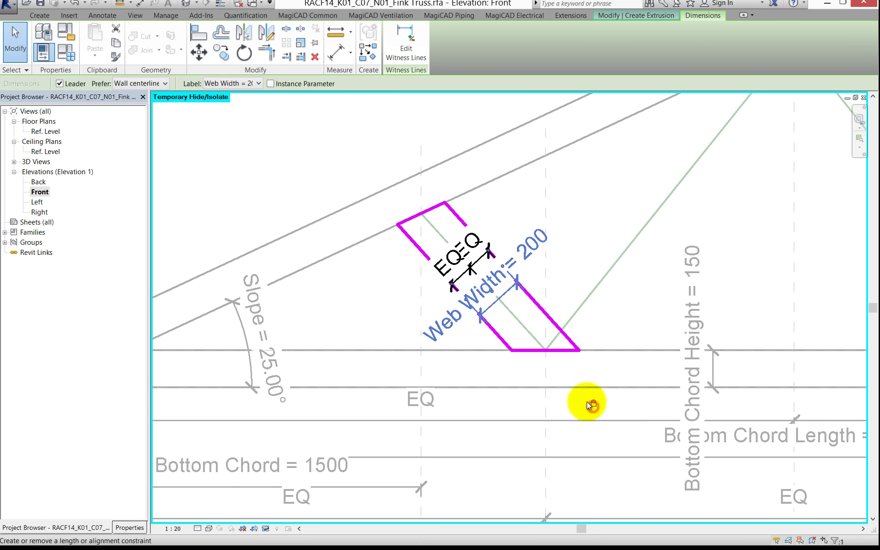
- Change Web Width to 100 in Family Types, apply it, and close the dialog
{"action": "left_click", "coordinate": [73, 53]}
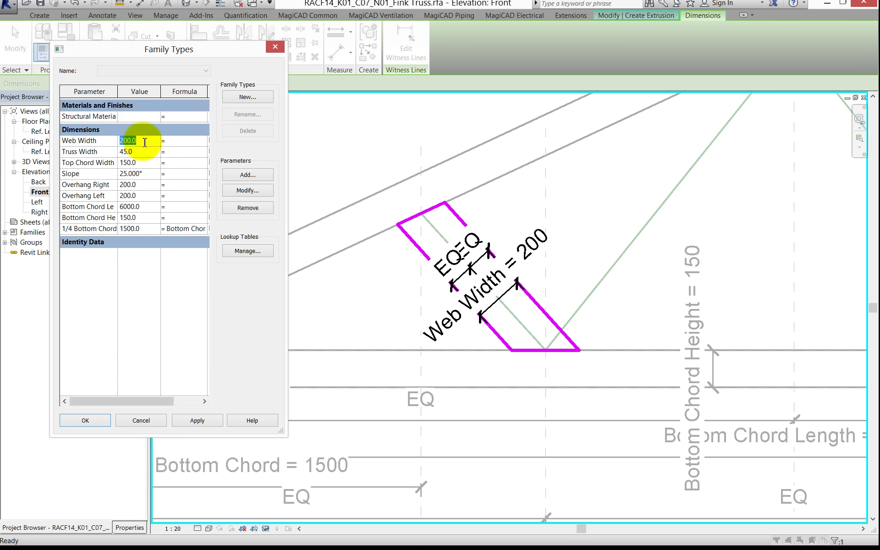
{"action": "type", "text": "00"}
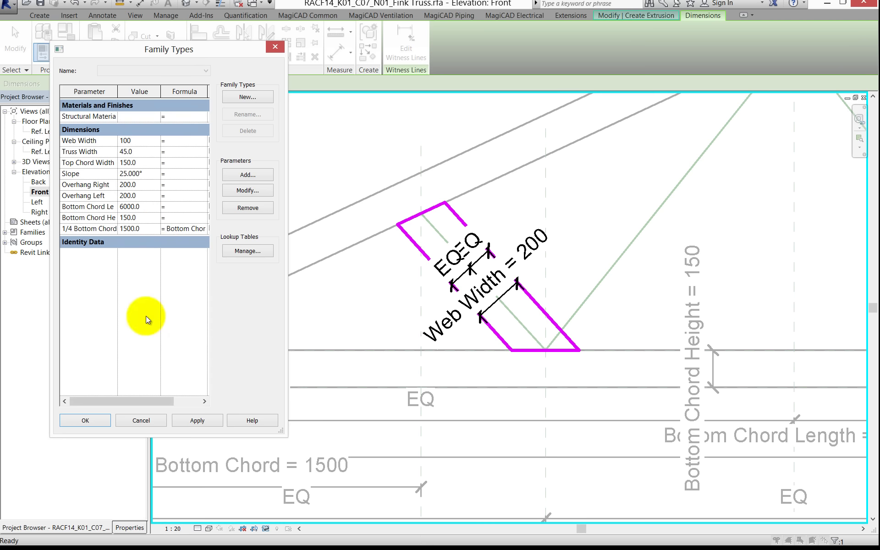
{"action": "left_click", "coordinate": [191, 419]}
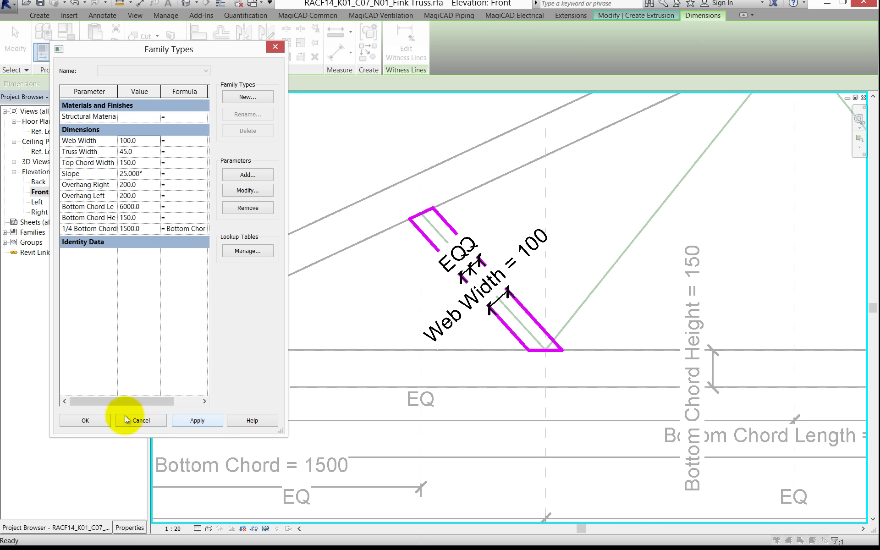
{"action": "left_click", "coordinate": [81, 416]}
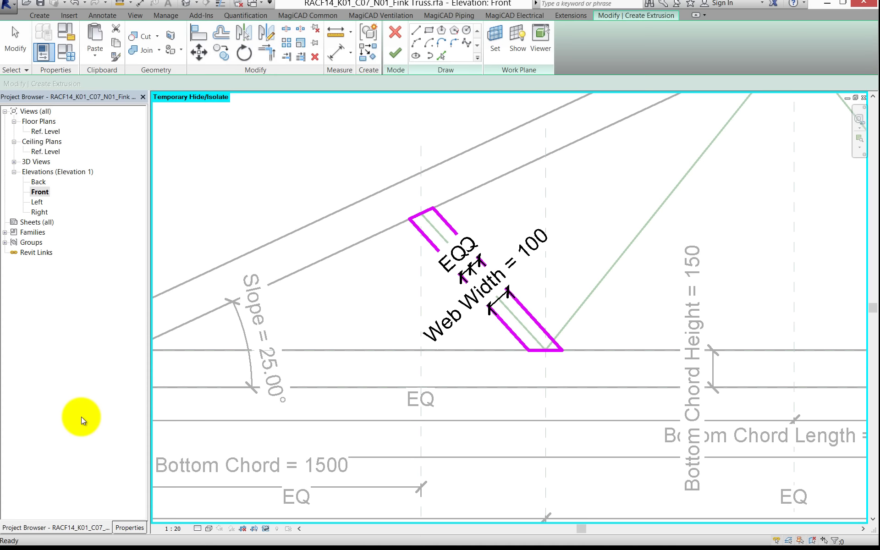
- Finish the left web member extrusion and deselect it
{"action": "left_click", "coordinate": [400, 55]}
{"action": "scroll", "coordinate": [462, 192], "scroll_direction": "down", "scroll_amount": 1}
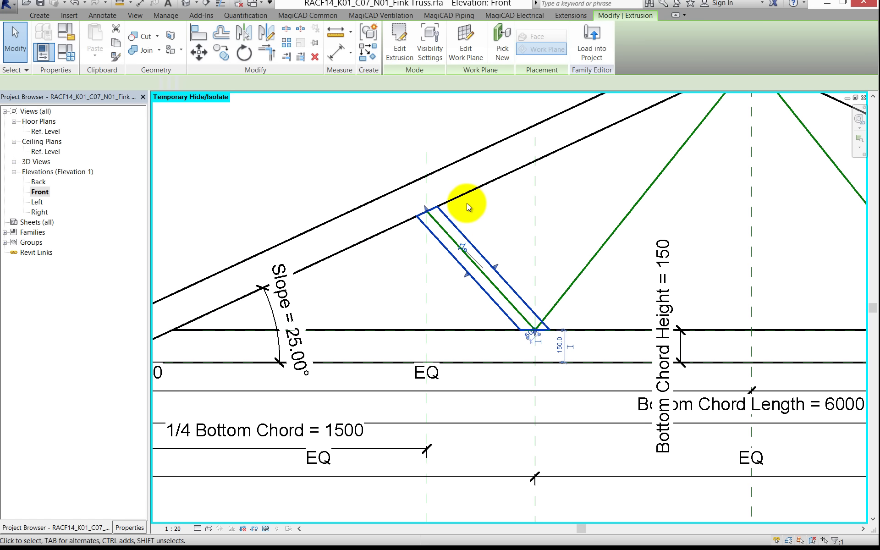
{"action": "left_click", "coordinate": [467, 204]}
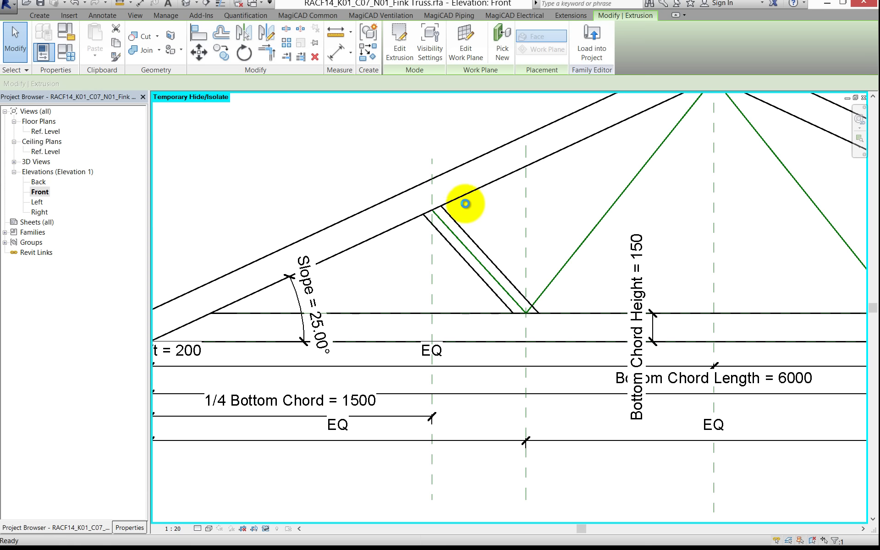
{"action": "scroll", "coordinate": [481, 293], "scroll_direction": "down", "scroll_amount": 1}
{"action": "scroll", "coordinate": [482, 293], "scroll_direction": "down", "scroll_amount": 1}
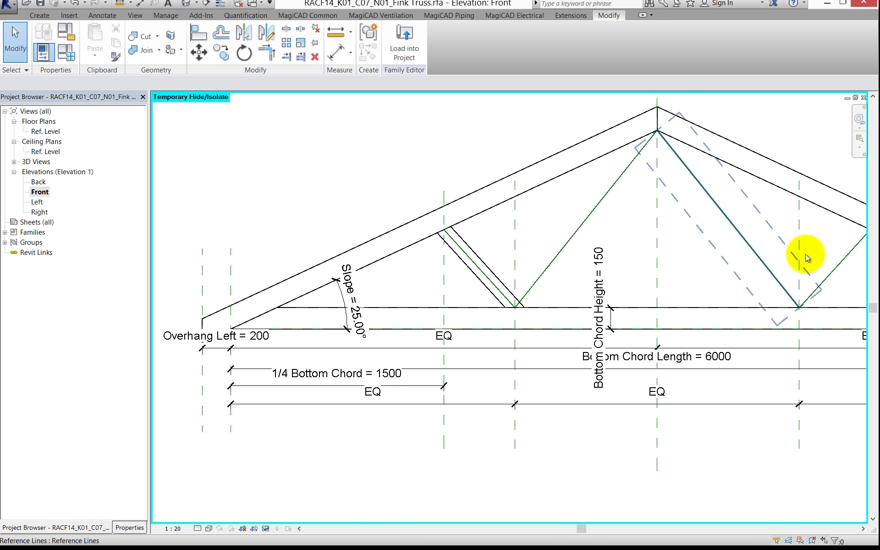
{"action": "scroll", "coordinate": [482, 325], "scroll_direction": "up", "scroll_amount": 2}
{"action": "scroll", "coordinate": [535, 304], "scroll_direction": "up", "scroll_amount": 1}
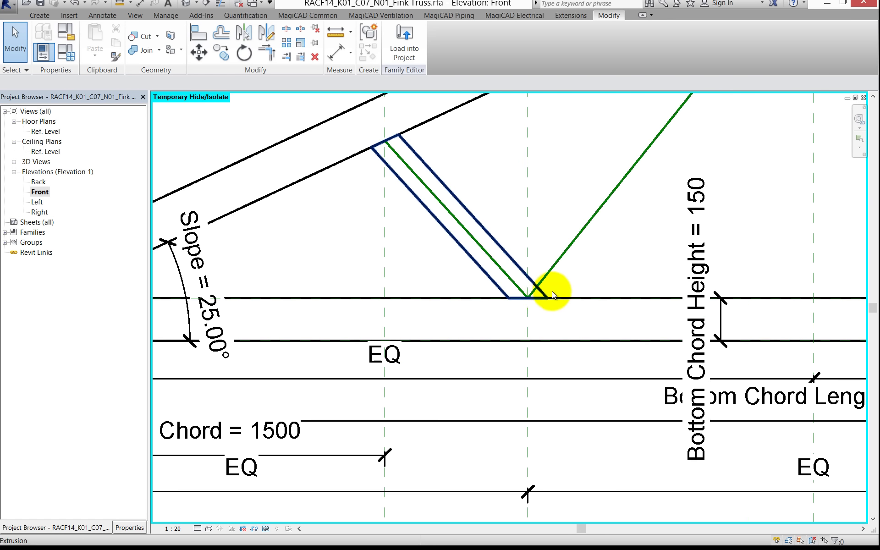
{"action": "scroll", "coordinate": [552, 291], "scroll_direction": "up", "scroll_amount": 1}
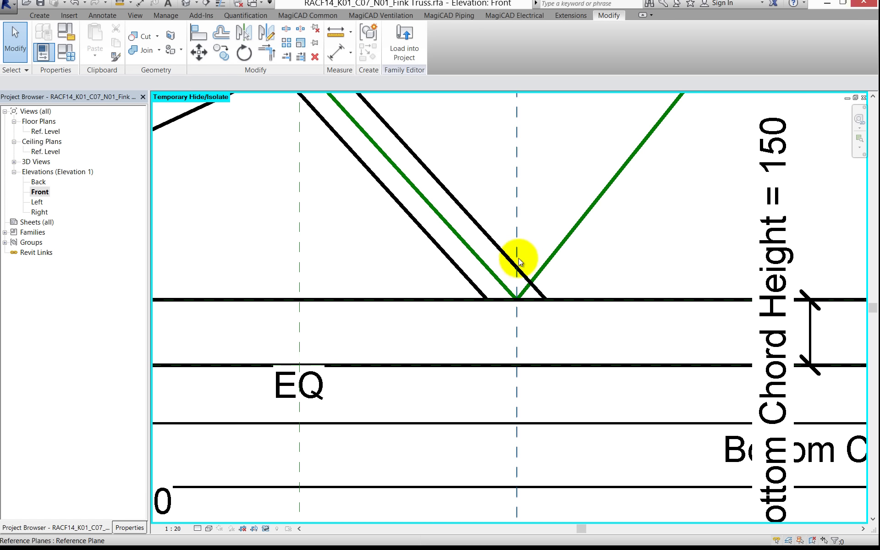
- Pan and zoom around the web junction to inspect the new 100-wide member
{"action": "middle_click_drag", "start_coordinate": [521, 275], "coordinate": [489, 315]}
{"action": "scroll", "coordinate": [488, 315], "scroll_direction": "down", "scroll_amount": 2}
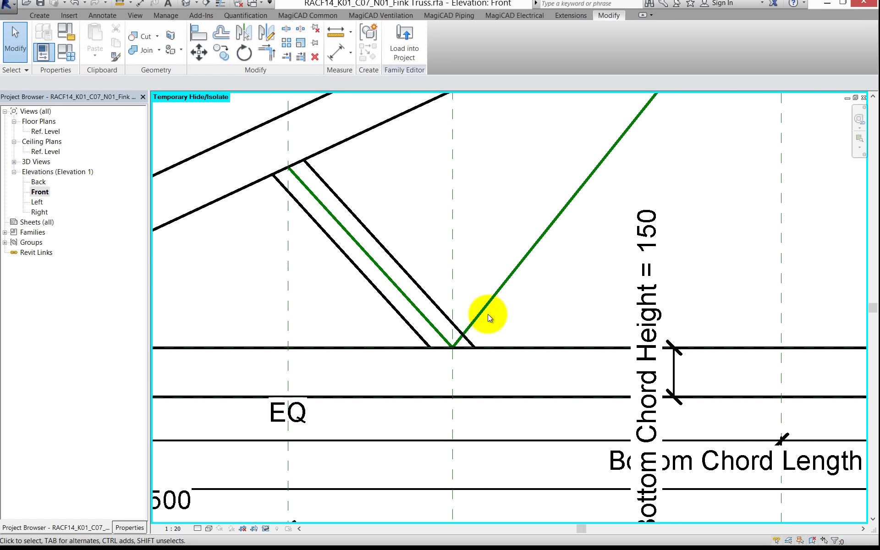
{"action": "scroll", "coordinate": [489, 315], "scroll_direction": "down", "scroll_amount": 1}
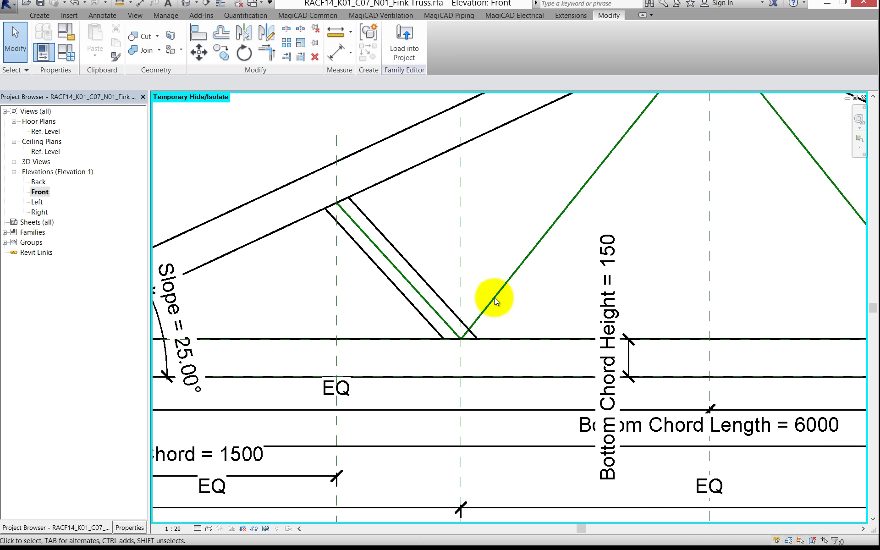
{"action": "scroll", "coordinate": [504, 279], "scroll_direction": "down", "scroll_amount": 1}
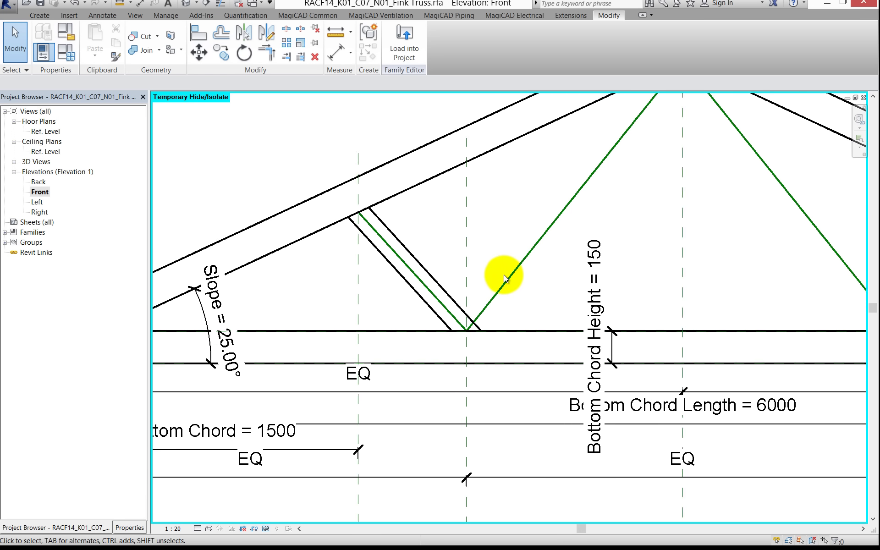
{"action": "scroll", "coordinate": [505, 278], "scroll_direction": "down", "scroll_amount": 1}
{"action": "scroll", "coordinate": [501, 312], "scroll_direction": "down", "scroll_amount": 1}
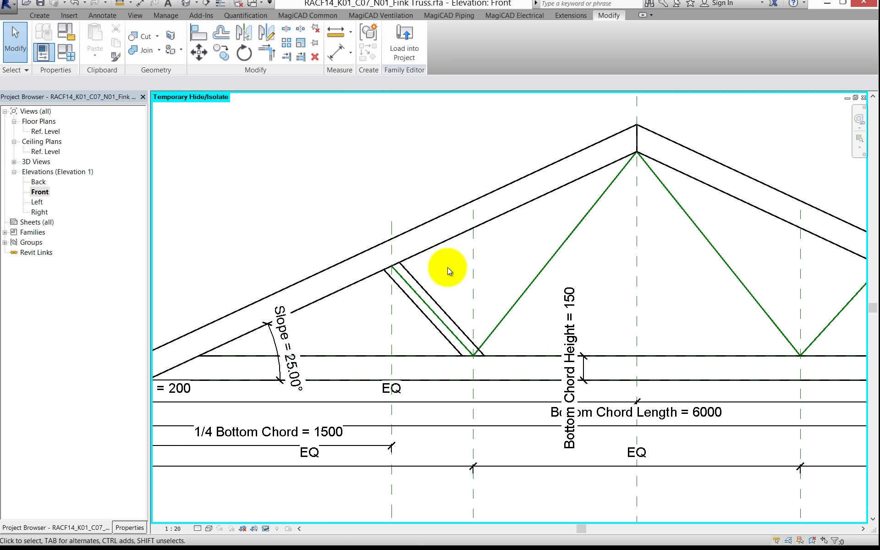
{"action": "left_click", "coordinate": [39, 15]}
- Start a new extrusion and pick the chords, centre plane and diagonal at offset 100
{"action": "left_click", "coordinate": [67, 37]}
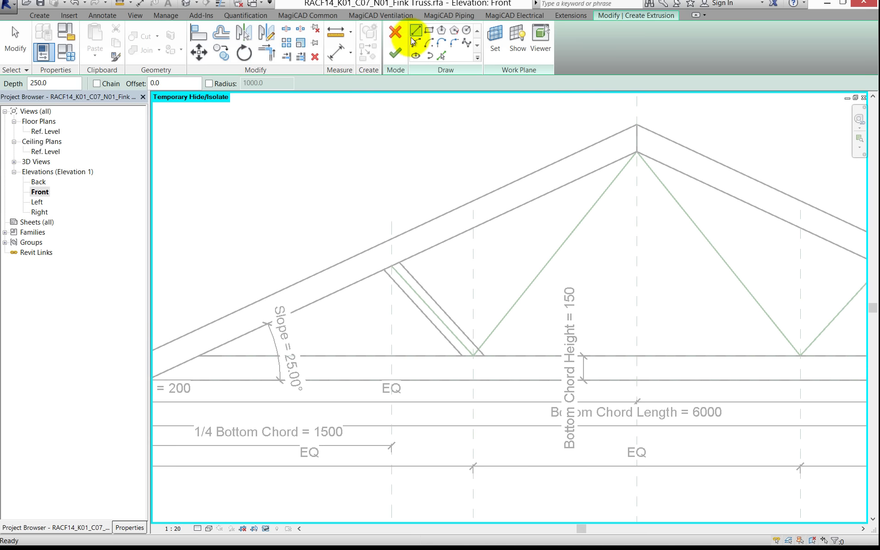
{"action": "left_click", "coordinate": [440, 56]}
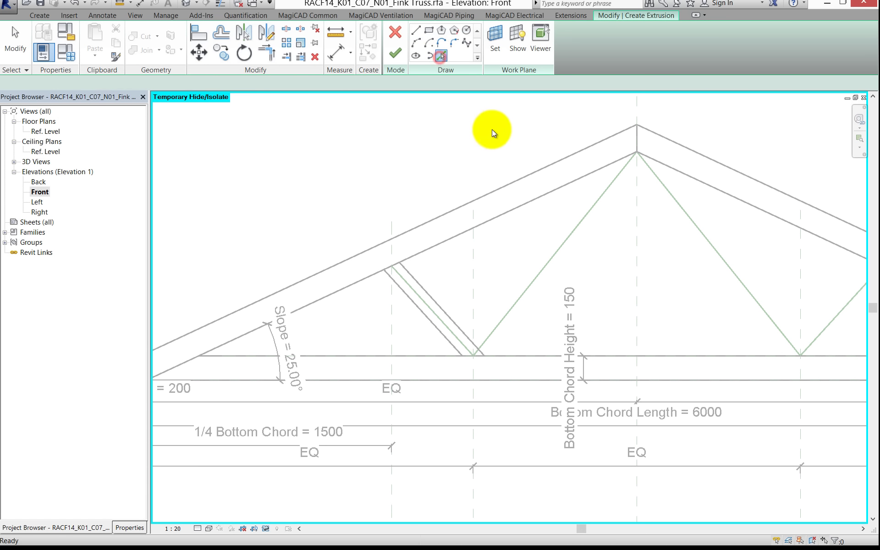
{"action": "left_click", "coordinate": [544, 195]}
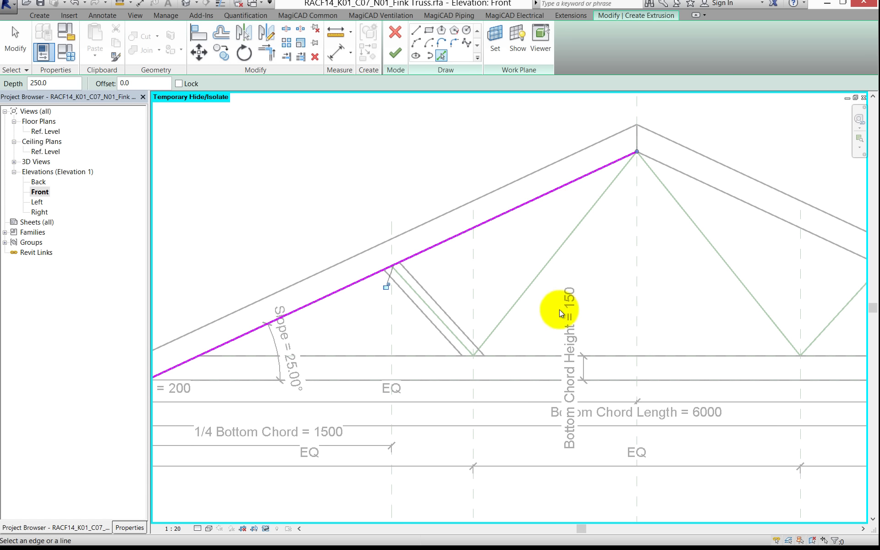
{"action": "left_click", "coordinate": [544, 357]}
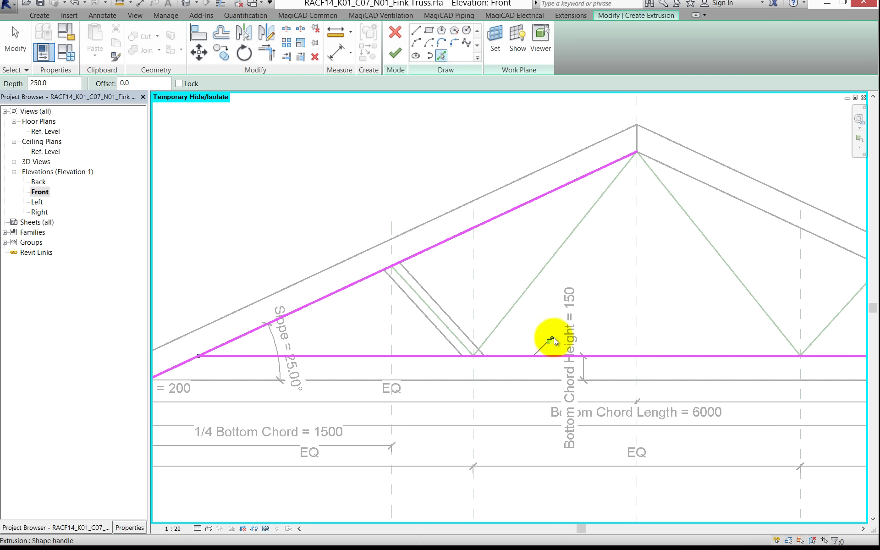
{"action": "left_click", "coordinate": [637, 209]}
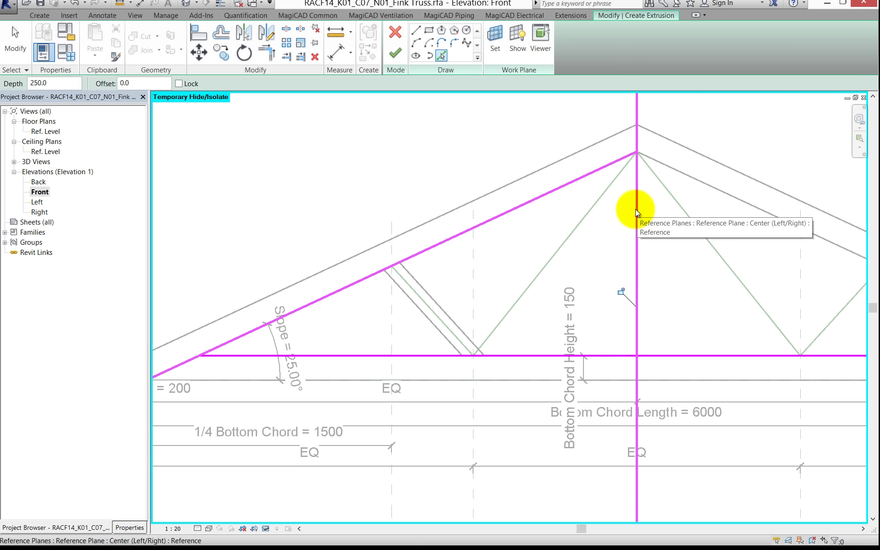
{"action": "double_click", "coordinate": [152, 83]}
{"action": "type", "text": "100"}
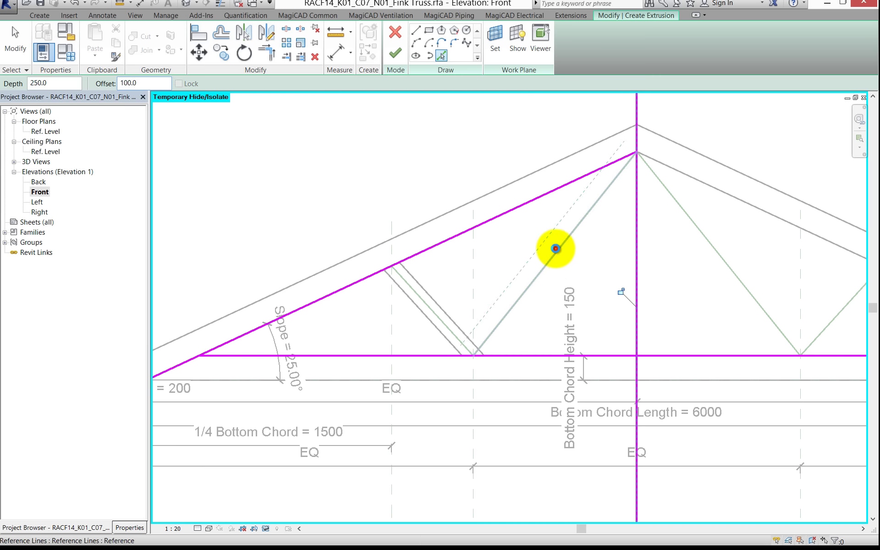
{"action": "left_click", "coordinate": [558, 252]}
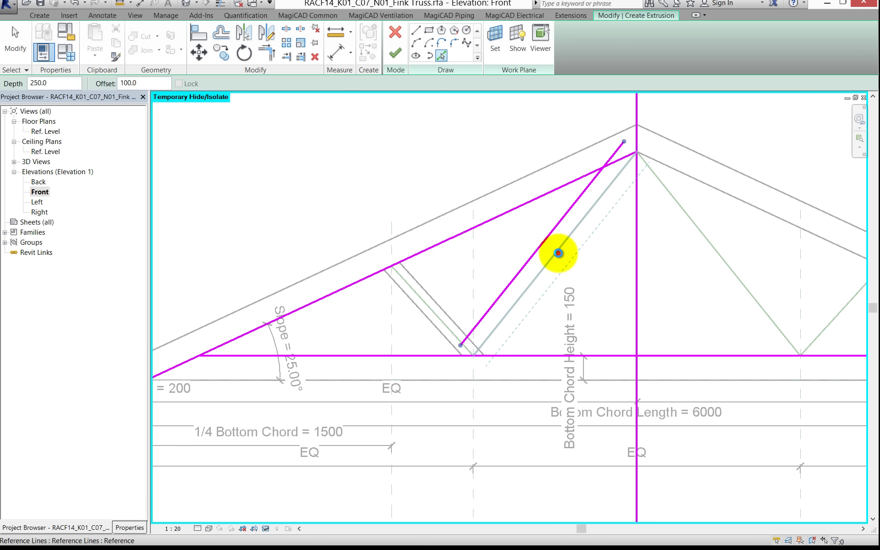
{"action": "left_click", "coordinate": [558, 253]}
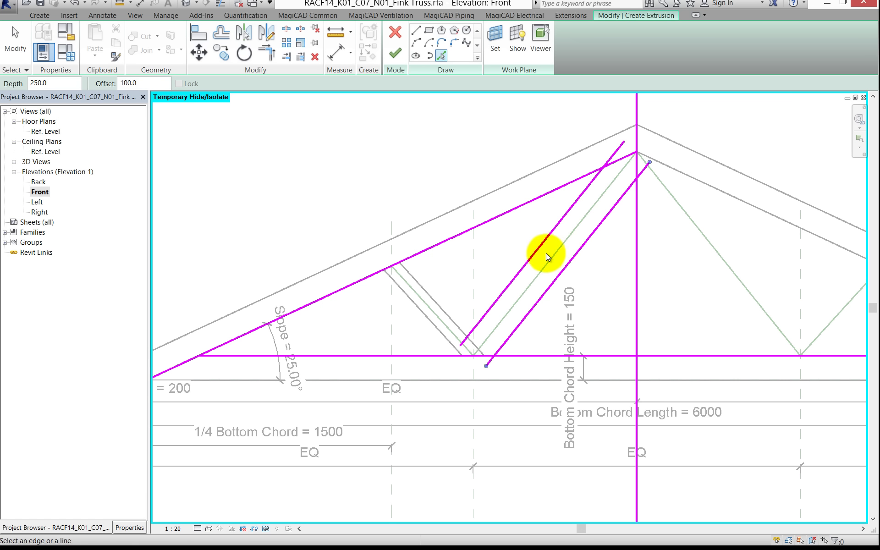
- Trim the upper web edge to the top chord, unjoining elements at the error
{"action": "key", "text": "t"}
{"action": "key", "text": "r"}
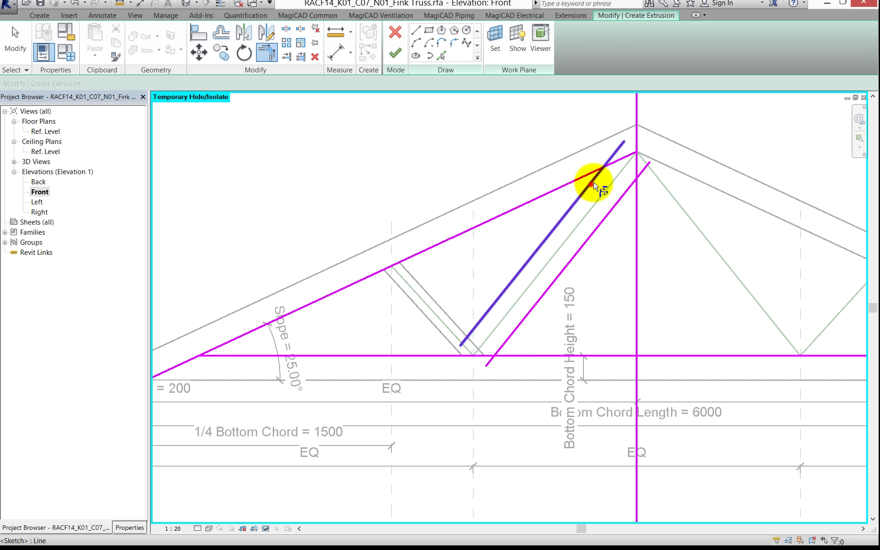
{"action": "left_click", "coordinate": [592, 183]}
{"action": "left_click", "coordinate": [613, 166]}
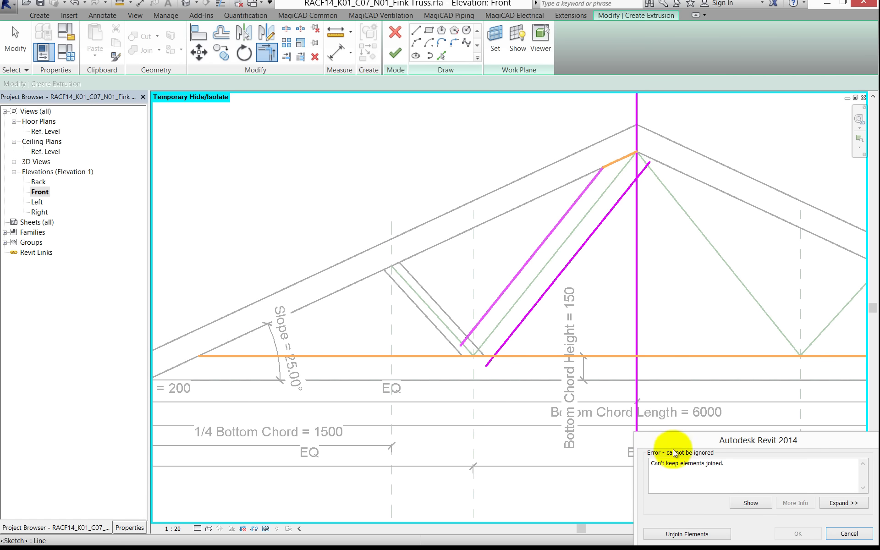
{"action": "left_click", "coordinate": [672, 536]}
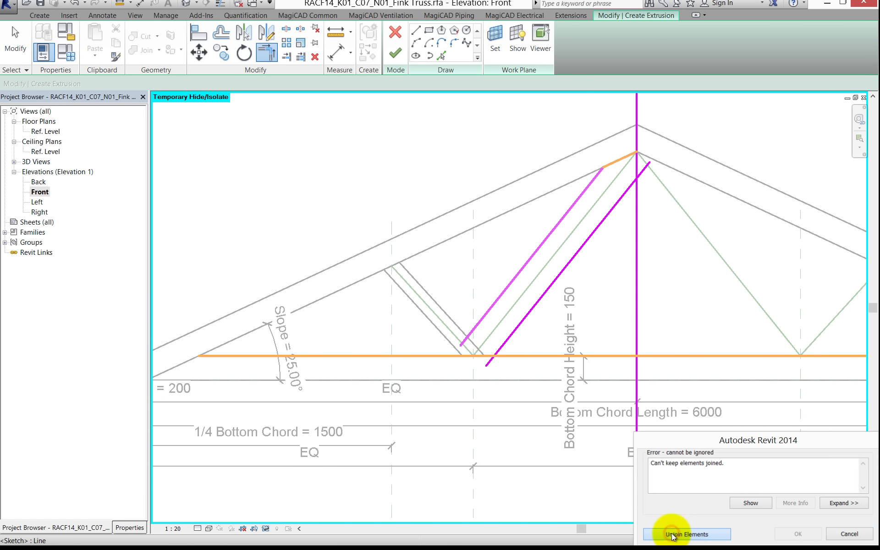
{"action": "left_click", "coordinate": [621, 159]}
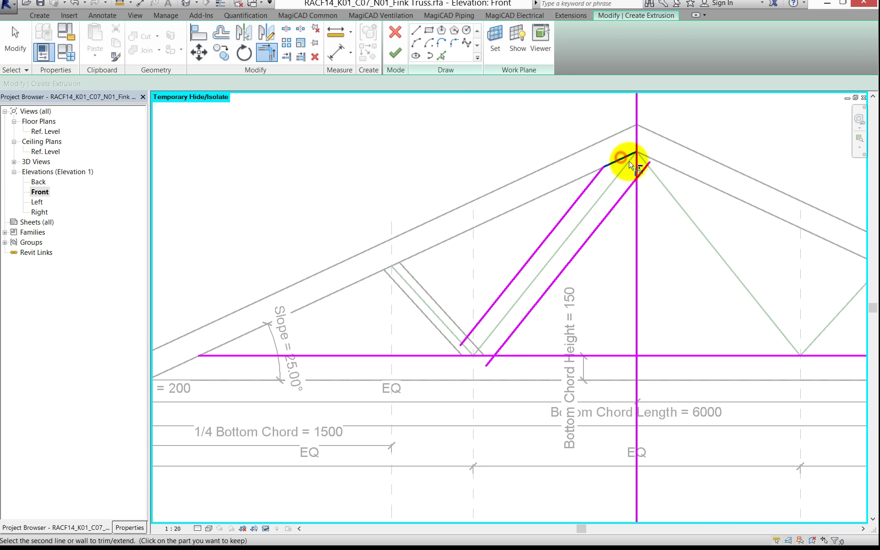
{"action": "left_click", "coordinate": [636, 169]}
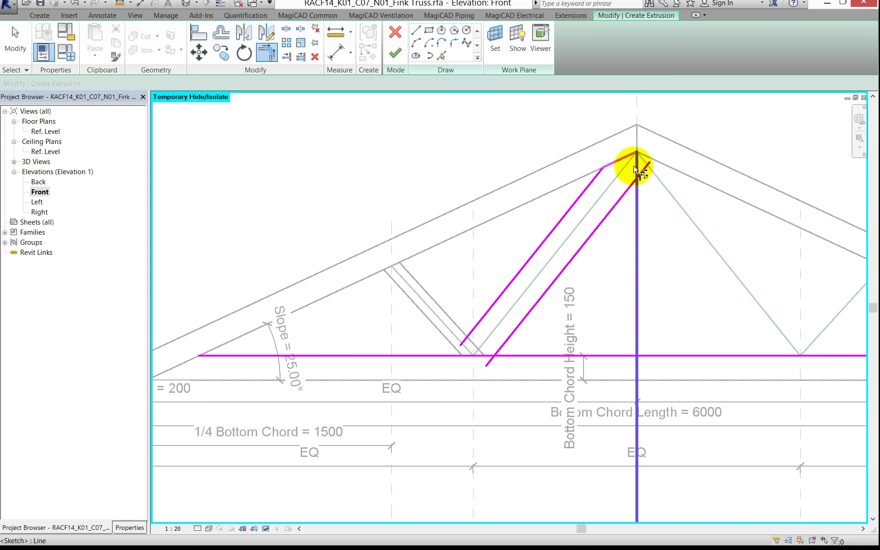
- Trim the centre line and bottom chord corners to close the web profile
{"action": "left_click", "coordinate": [629, 187]}
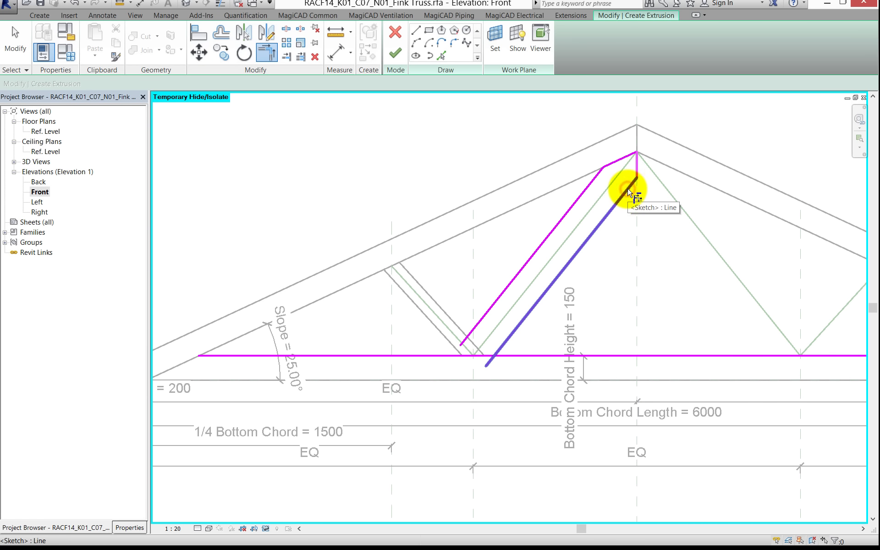
{"action": "left_click", "coordinate": [636, 170]}
{"action": "left_click", "coordinate": [510, 336]}
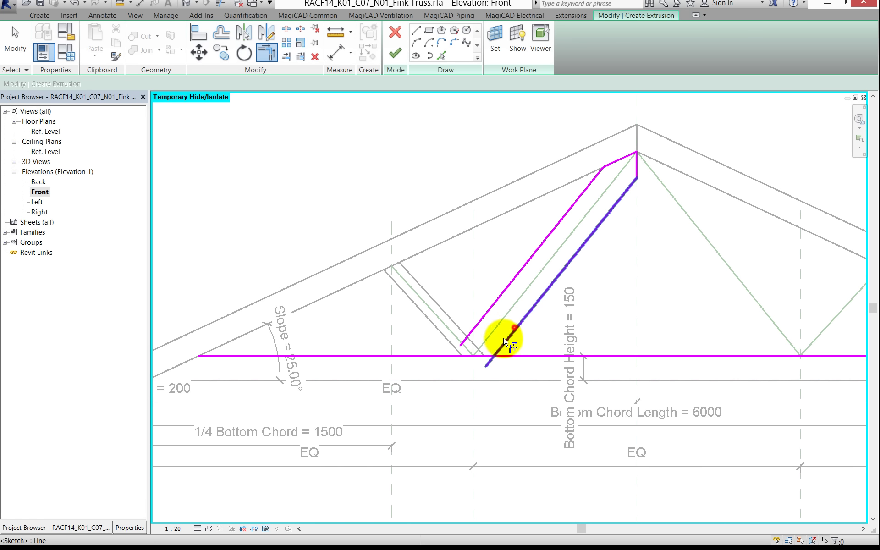
{"action": "left_click", "coordinate": [477, 358]}
{"action": "left_click", "coordinate": [472, 354]}
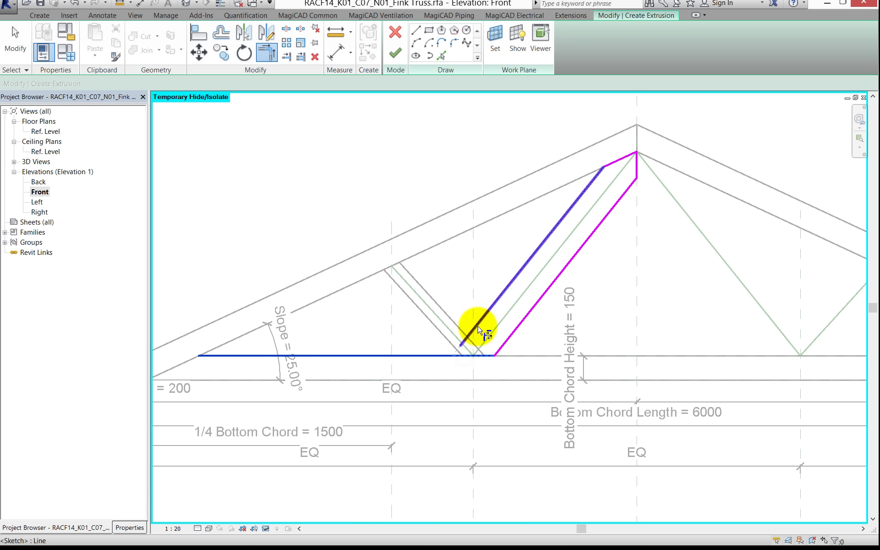
{"action": "left_click", "coordinate": [477, 327]}
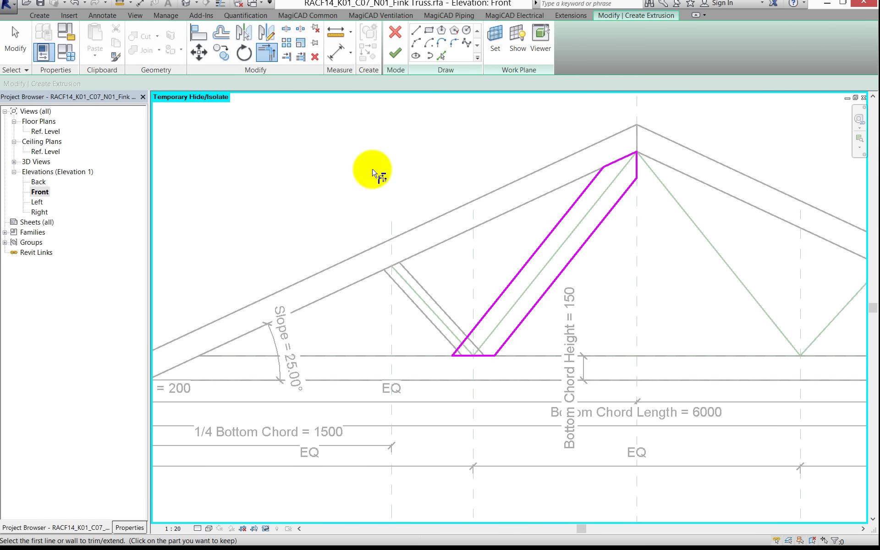
{"action": "left_click", "coordinate": [334, 54]}
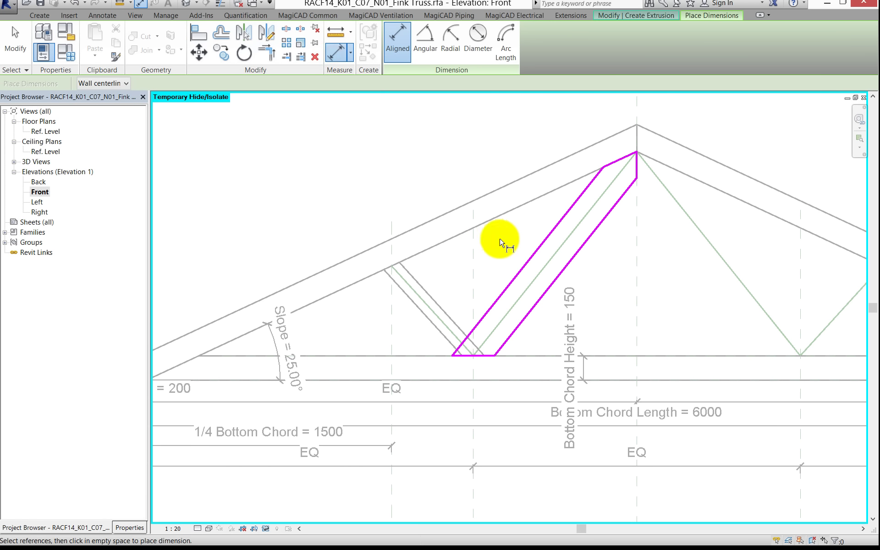
- Add an EQ dimension centring the web edges and a 200 width dimension
{"action": "left_click", "coordinate": [531, 255]}
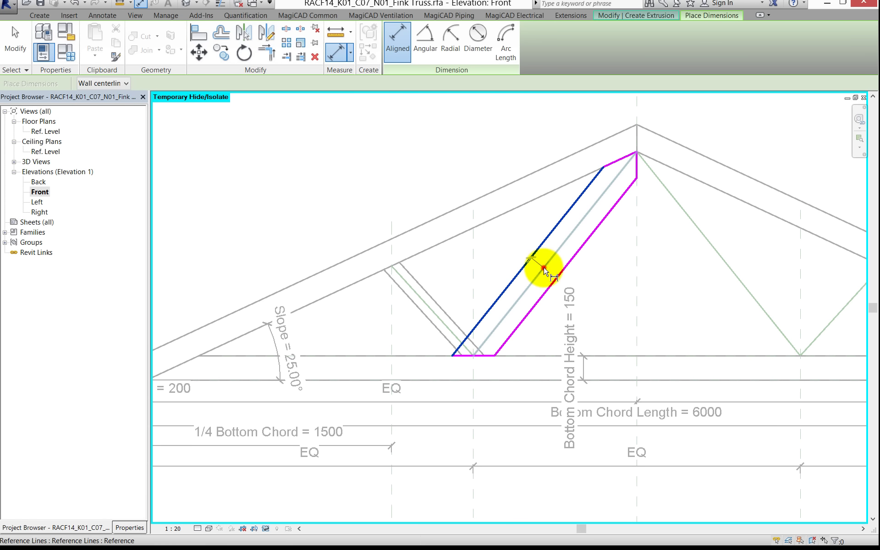
{"action": "left_click", "coordinate": [558, 274]}
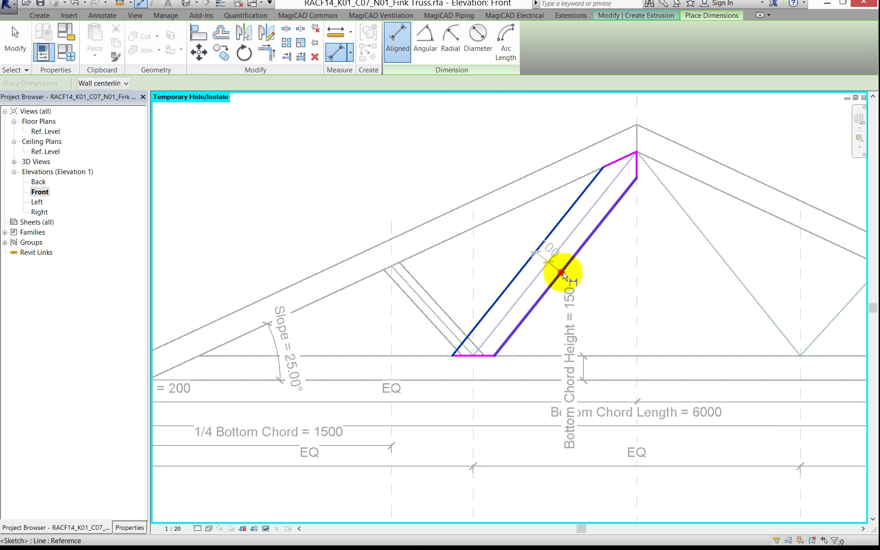
{"action": "left_click", "coordinate": [610, 260]}
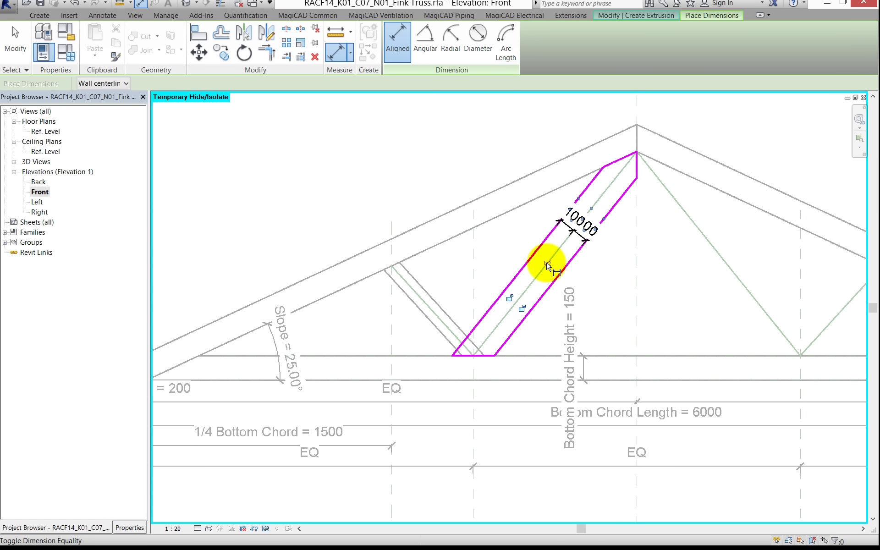
{"action": "left_click", "coordinate": [548, 263]}
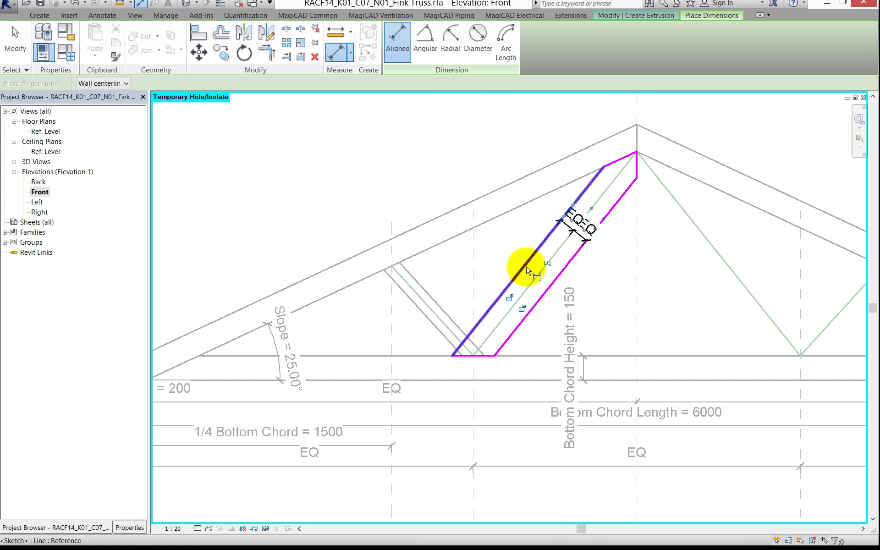
{"action": "left_click", "coordinate": [525, 266]}
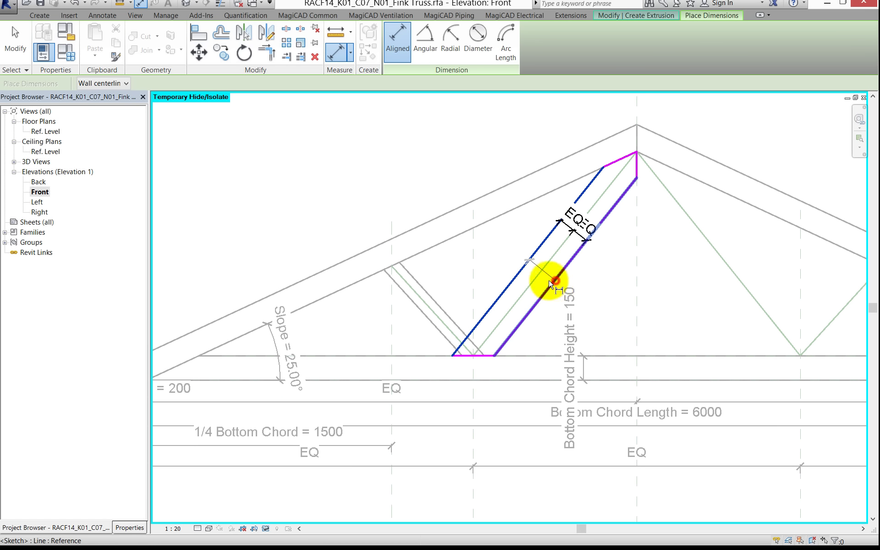
{"action": "left_click", "coordinate": [556, 283]}
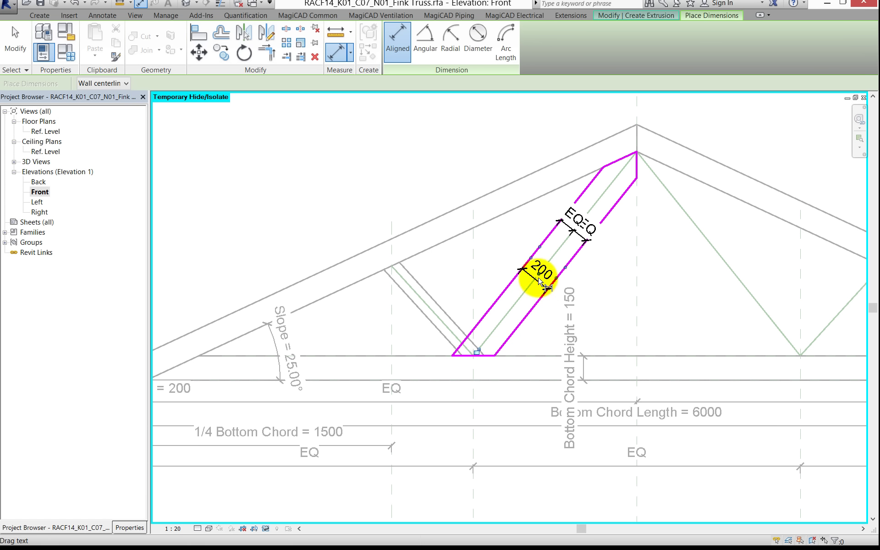
{"action": "key", "text": "Escape"}
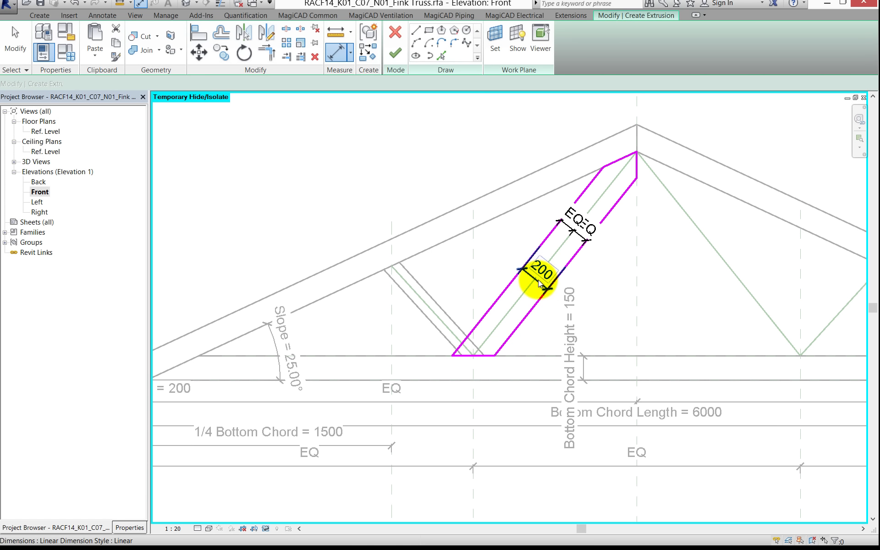
- Label the width dimension with Web Width and finish the web extrusion
{"action": "left_click", "coordinate": [540, 283]}
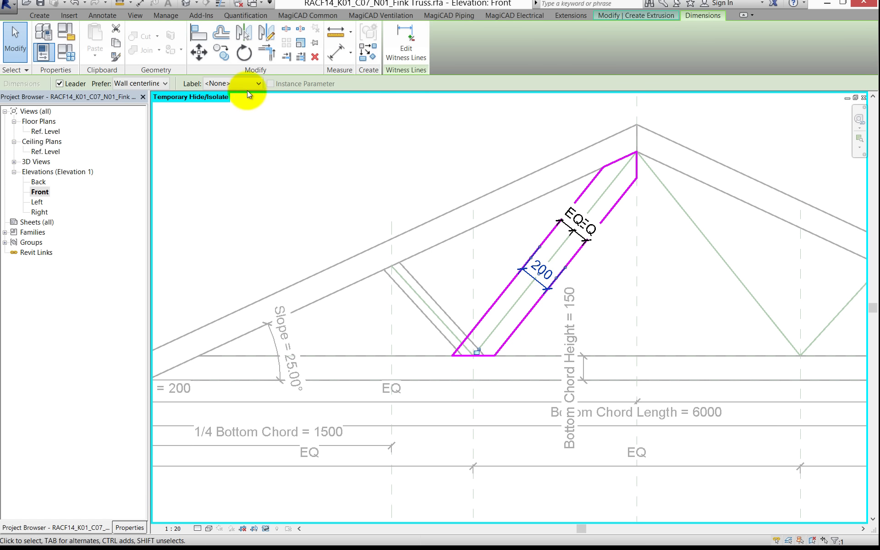
{"action": "left_click", "coordinate": [234, 83]}
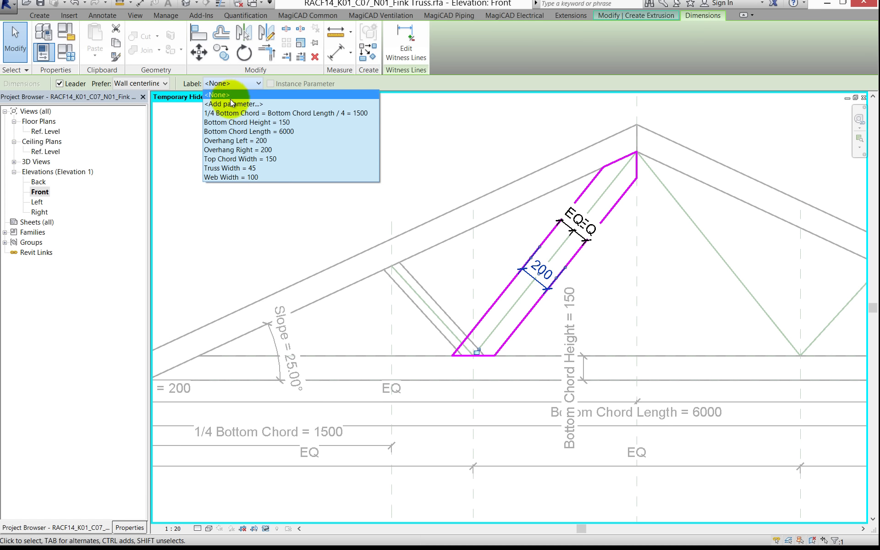
{"action": "left_click", "coordinate": [239, 175]}
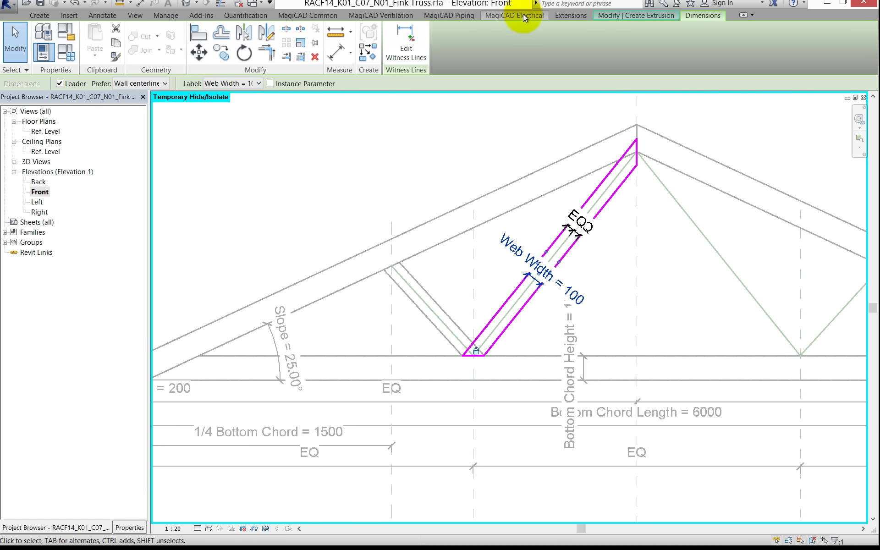
{"action": "left_click", "coordinate": [607, 16]}
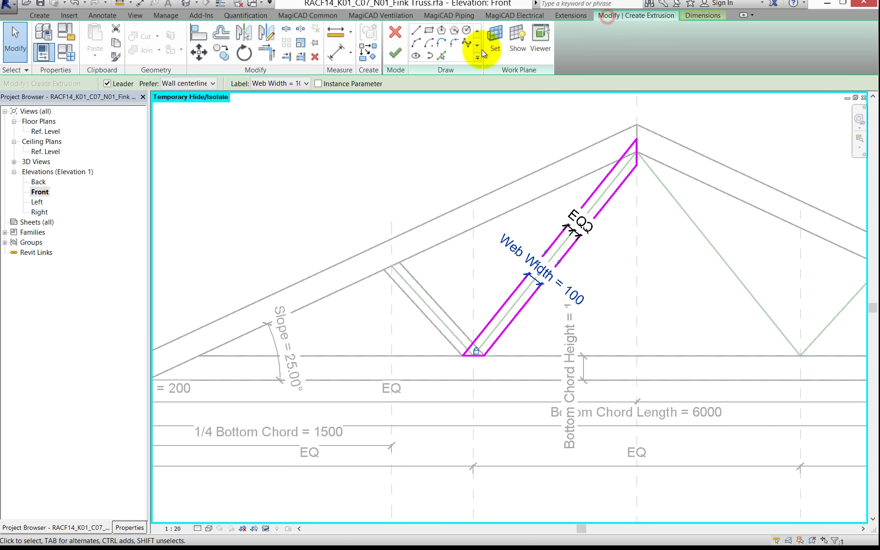
{"action": "left_click", "coordinate": [398, 59]}
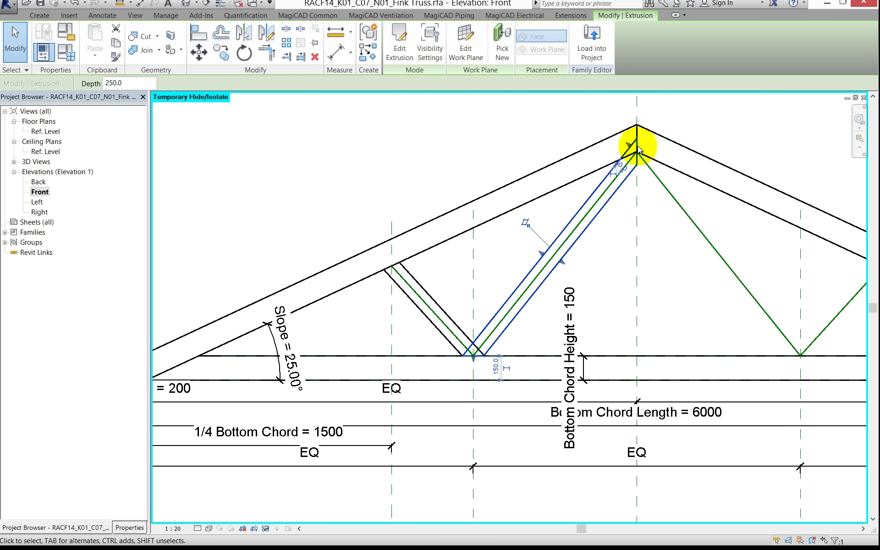
- Reopen the web extrusion sketch and add the top chord underside as a line
{"action": "scroll", "coordinate": [637, 154], "scroll_direction": "up", "scroll_amount": 1}
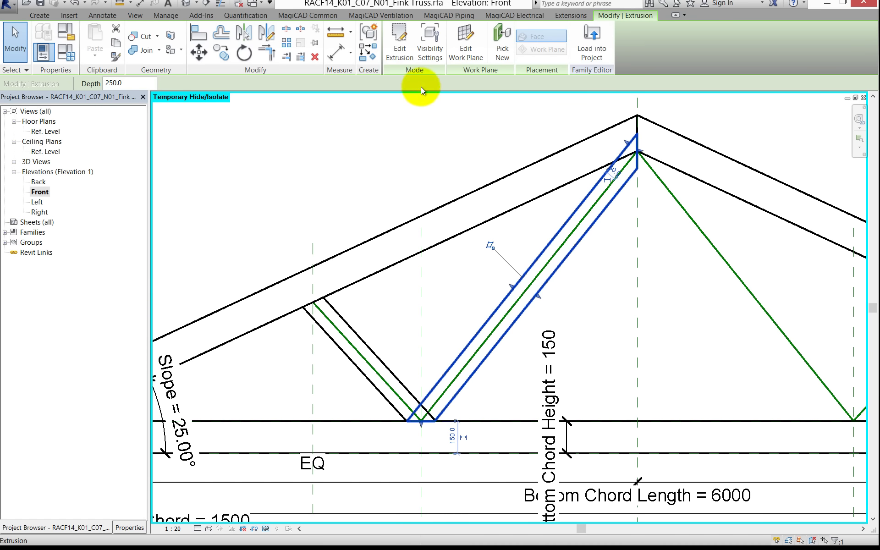
{"action": "left_click", "coordinate": [395, 56]}
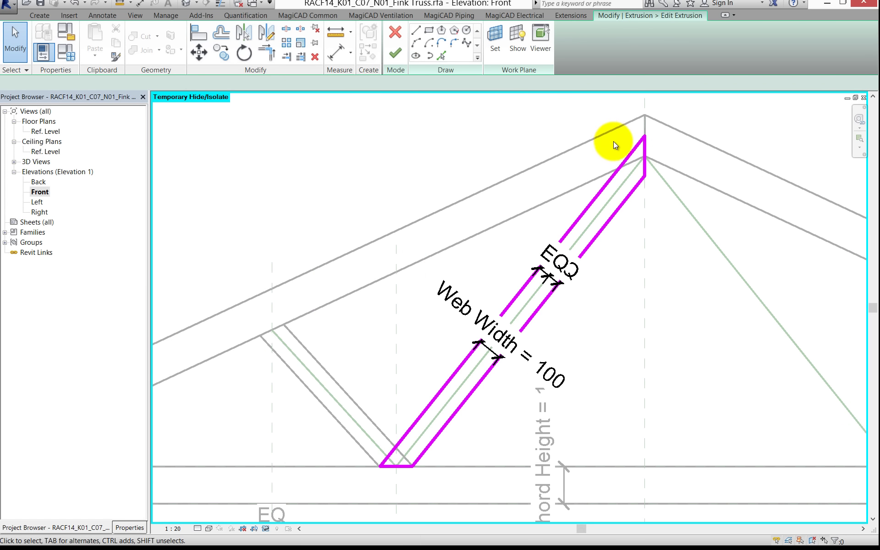
{"action": "scroll", "coordinate": [614, 141], "scroll_direction": "up", "scroll_amount": 3}
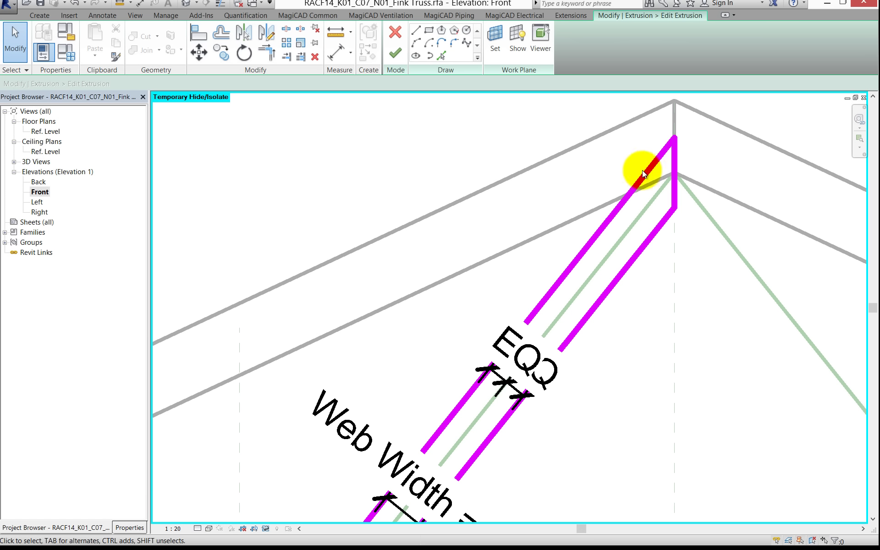
{"action": "left_click", "coordinate": [442, 57]}
{"action": "left_click", "coordinate": [645, 188]}
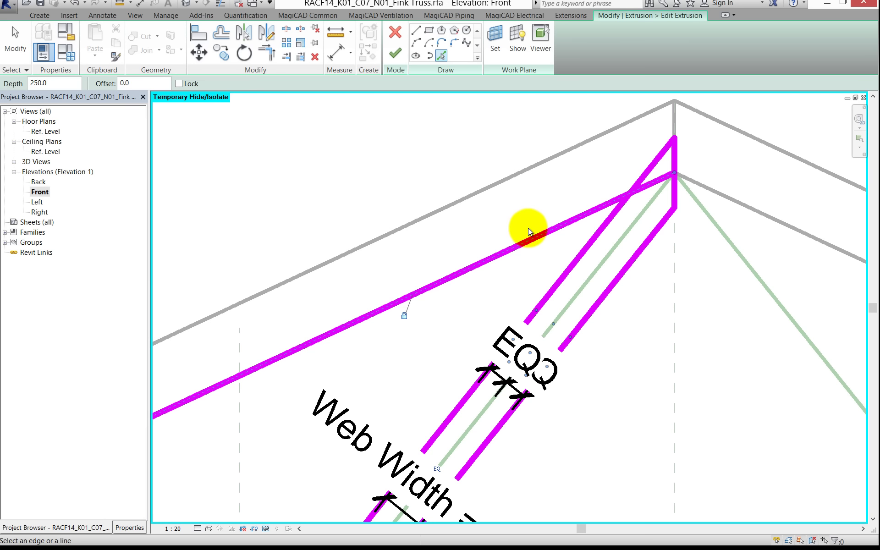
{"action": "key", "text": "Escape"}
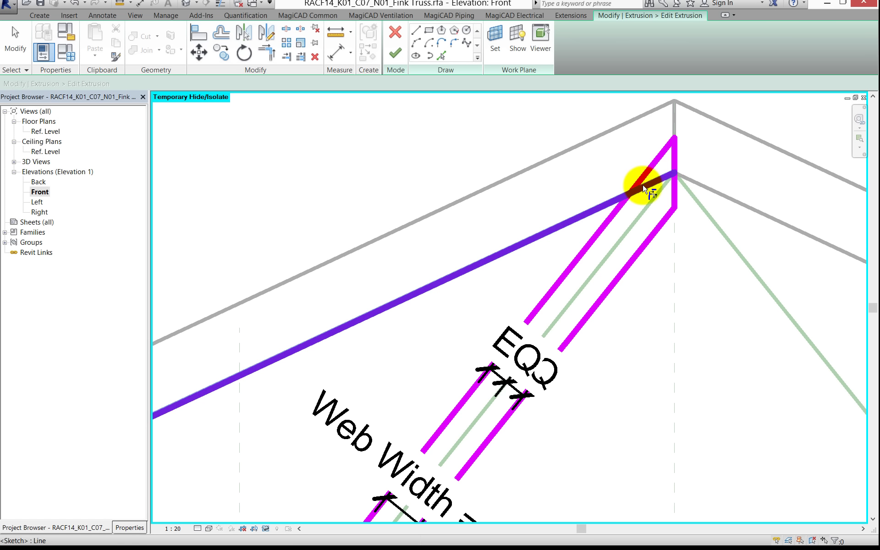
- Corner the web line at the apex, delete leftover lines, and refinish the extrusion
{"action": "key", "text": "t"}
{"action": "key", "text": "r"}
{"action": "left_click", "coordinate": [615, 203]}
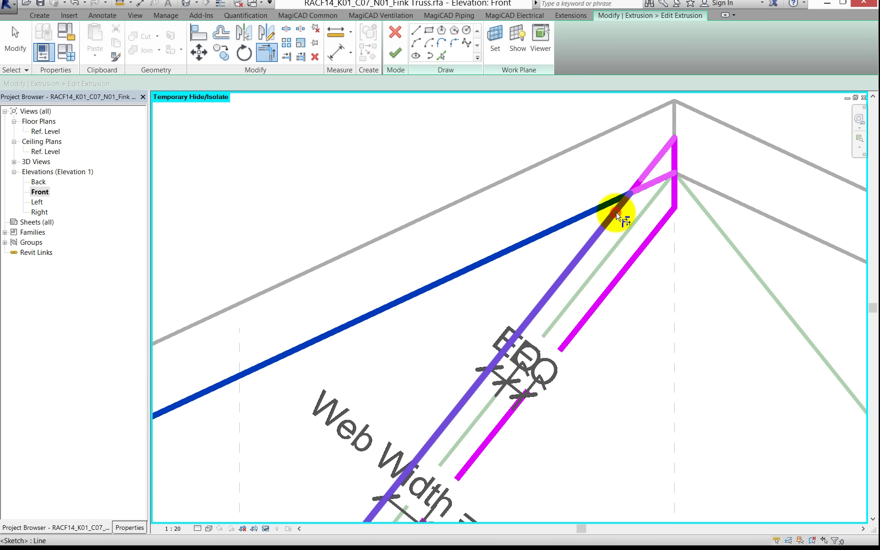
{"action": "left_click", "coordinate": [618, 212]}
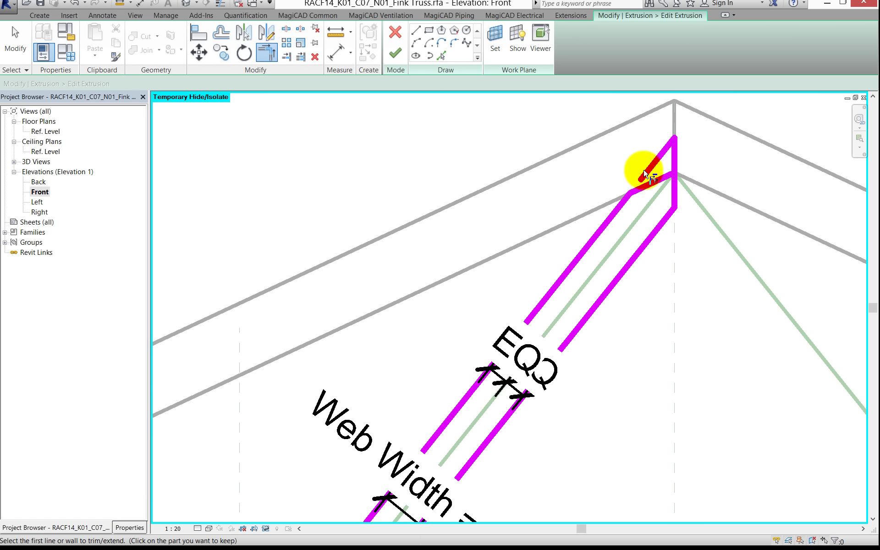
{"action": "left_click", "coordinate": [671, 184]}
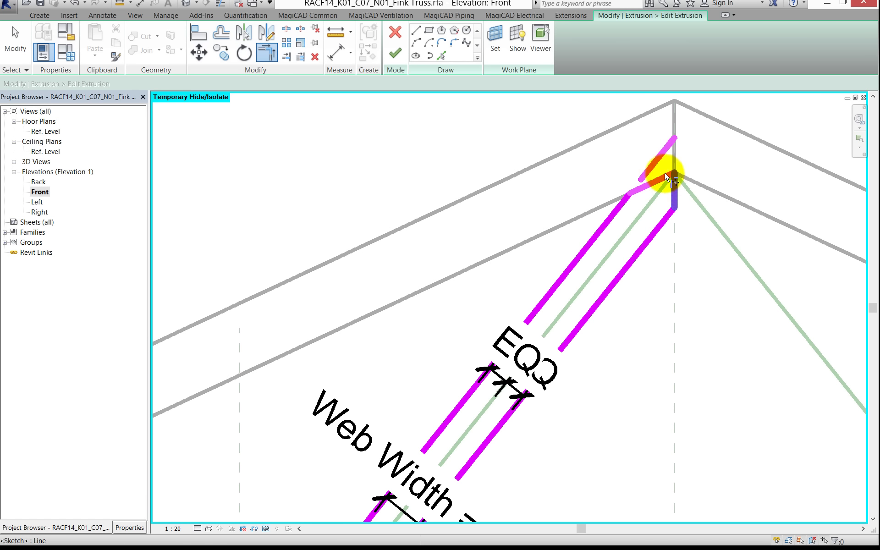
{"action": "key", "text": "Escape"}
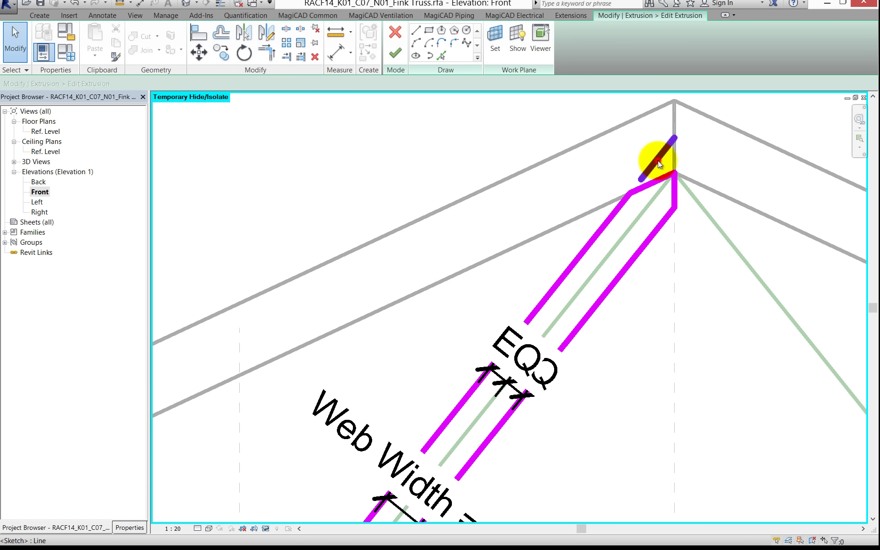
{"action": "left_click", "coordinate": [658, 162]}
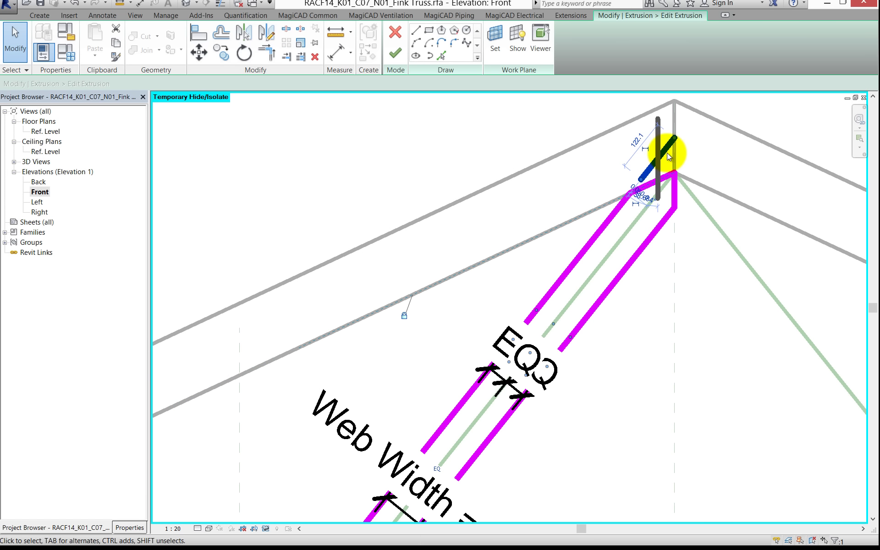
{"action": "key", "text": "Delete"}
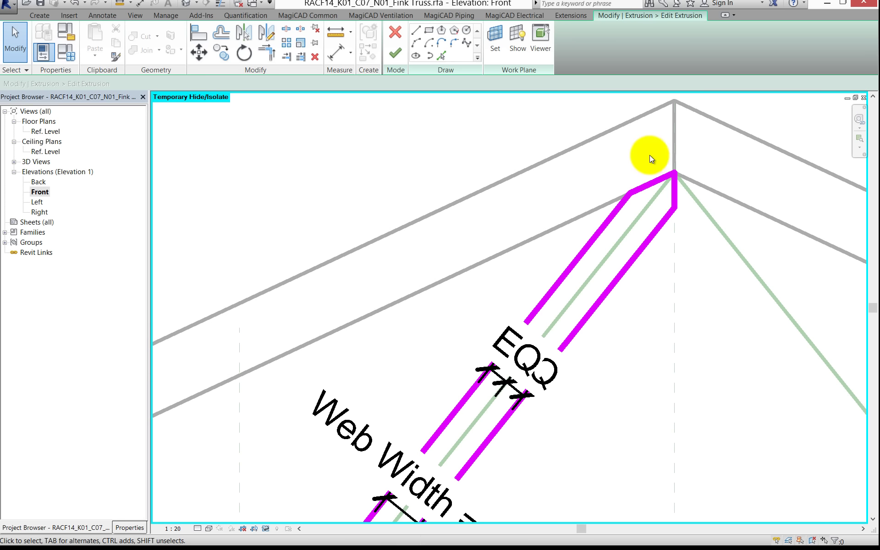
{"action": "left_click", "coordinate": [405, 54]}
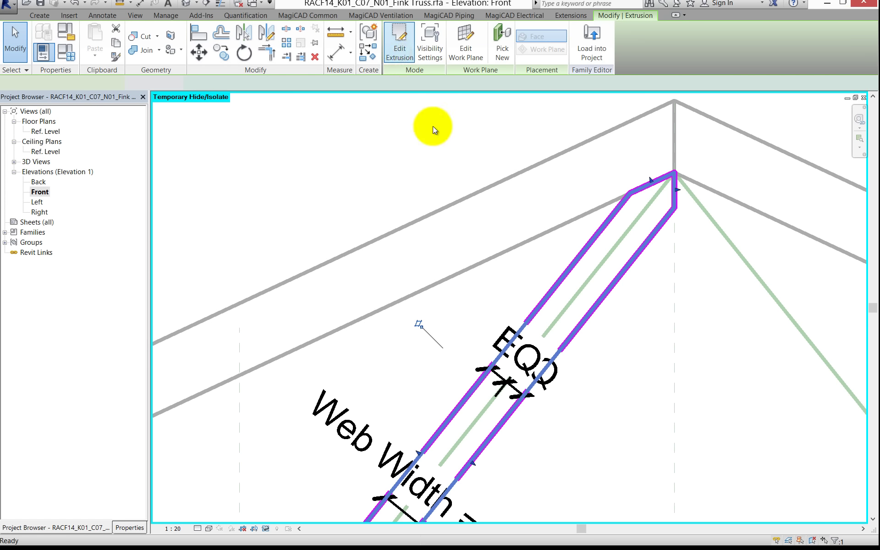
- Deselect the finished web and start a new extrusion with the truss in view
{"action": "scroll", "coordinate": [633, 318], "scroll_direction": "down", "scroll_amount": 2}
{"action": "scroll", "coordinate": [634, 318], "scroll_direction": "down", "scroll_amount": 1}
{"action": "left_click", "coordinate": [616, 330]}
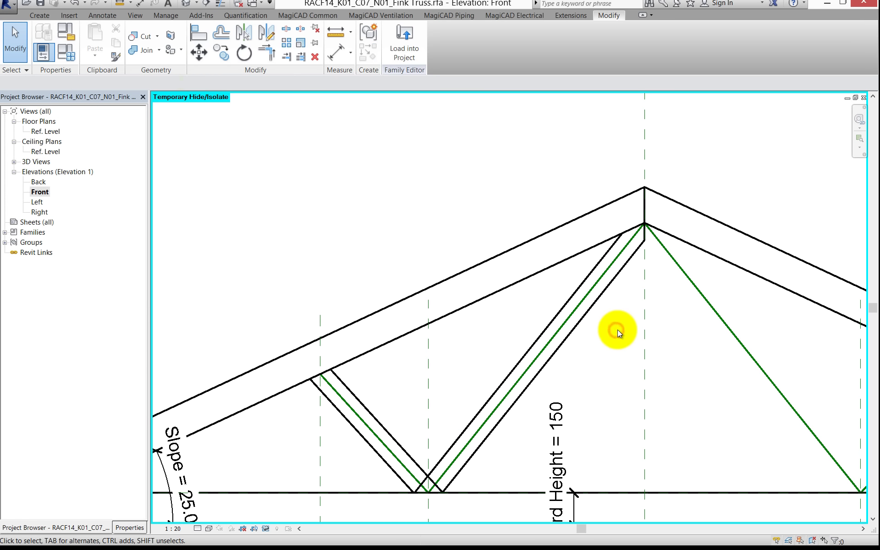
{"action": "middle_click_drag", "start_coordinate": [623, 321], "coordinate": [612, 265]}
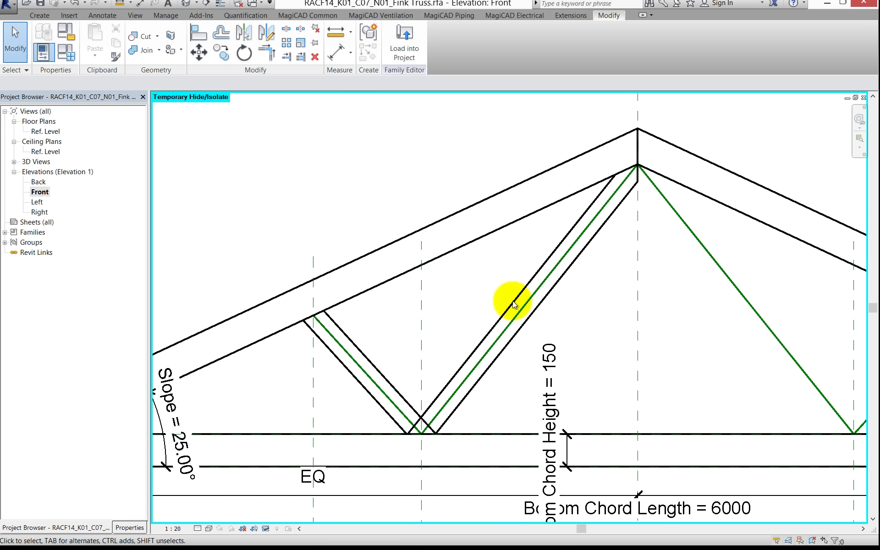
{"action": "left_click", "coordinate": [40, 17]}
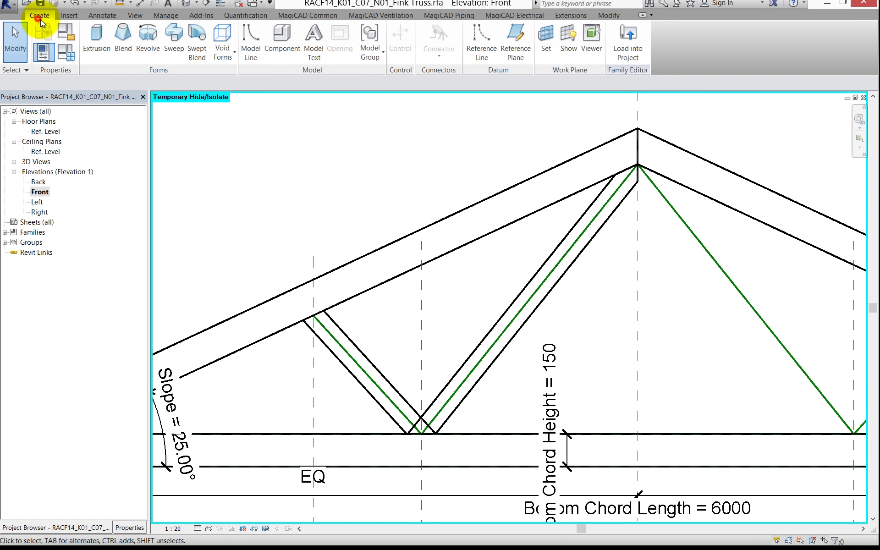
{"action": "left_click", "coordinate": [97, 42]}
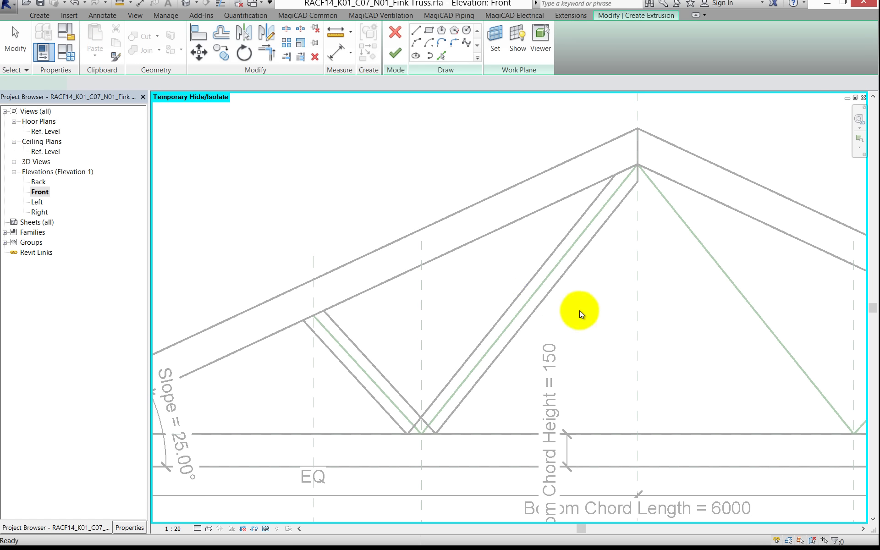
{"action": "scroll", "coordinate": [577, 312], "scroll_direction": "down", "scroll_amount": 1}
- Pick and lock sketch lines on the right top chord underside and bottom chord
{"action": "left_click", "coordinate": [442, 55]}
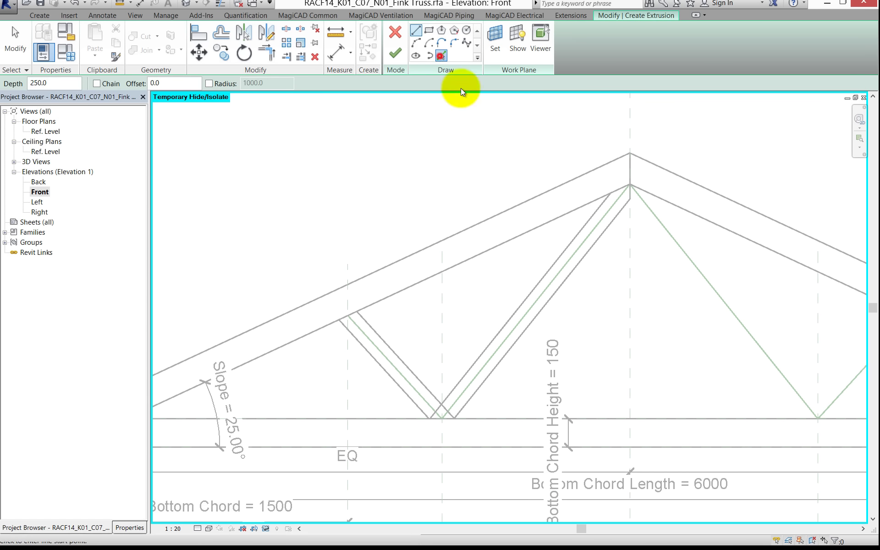
{"action": "scroll", "coordinate": [669, 335], "scroll_direction": "down", "scroll_amount": 1}
{"action": "middle_click_drag", "start_coordinate": [704, 349], "coordinate": [517, 315]}
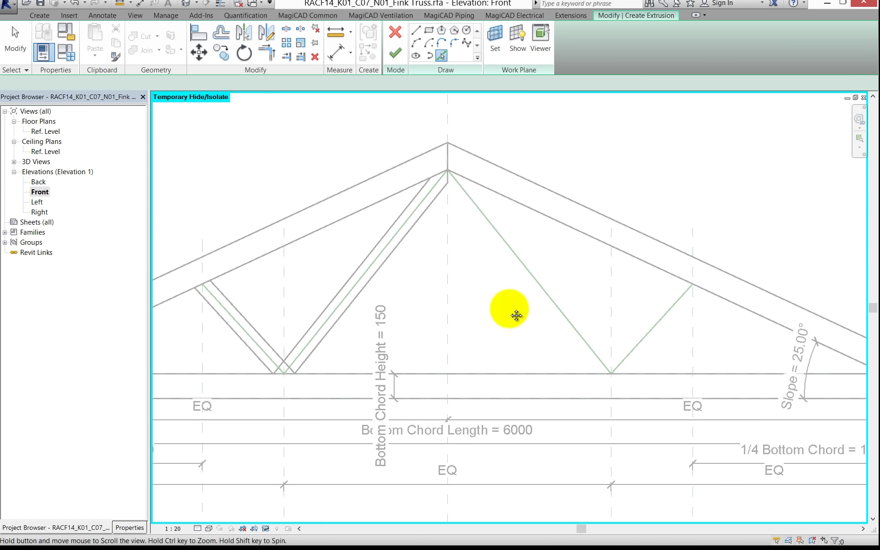
{"action": "left_click", "coordinate": [674, 276]}
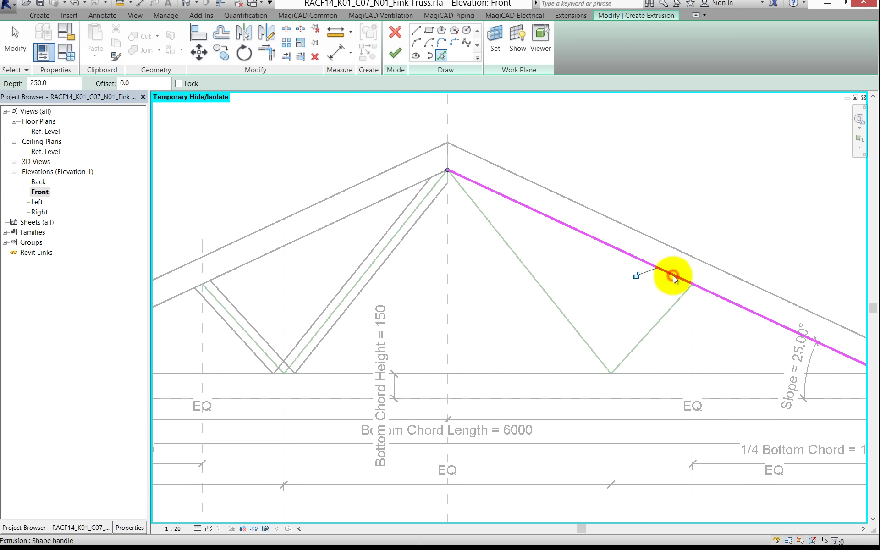
{"action": "left_click", "coordinate": [637, 277]}
{"action": "left_click", "coordinate": [658, 374]}
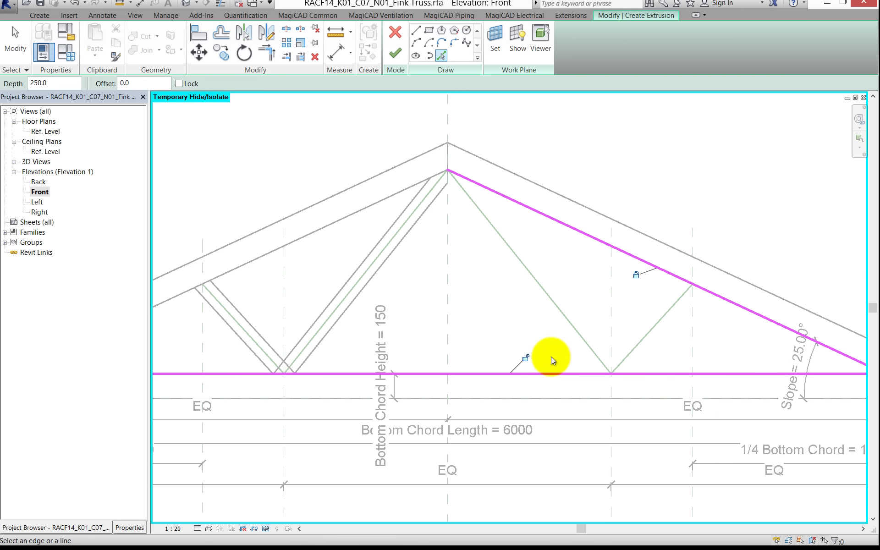
{"action": "left_click", "coordinate": [527, 357]}
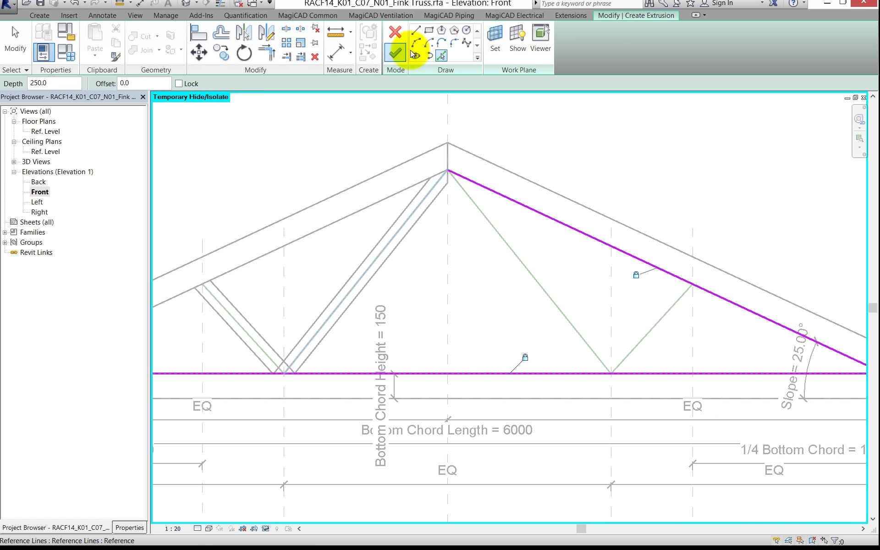
- Add web edges offset 50 each side of the short right diagonal
{"action": "double_click", "coordinate": [137, 86]}
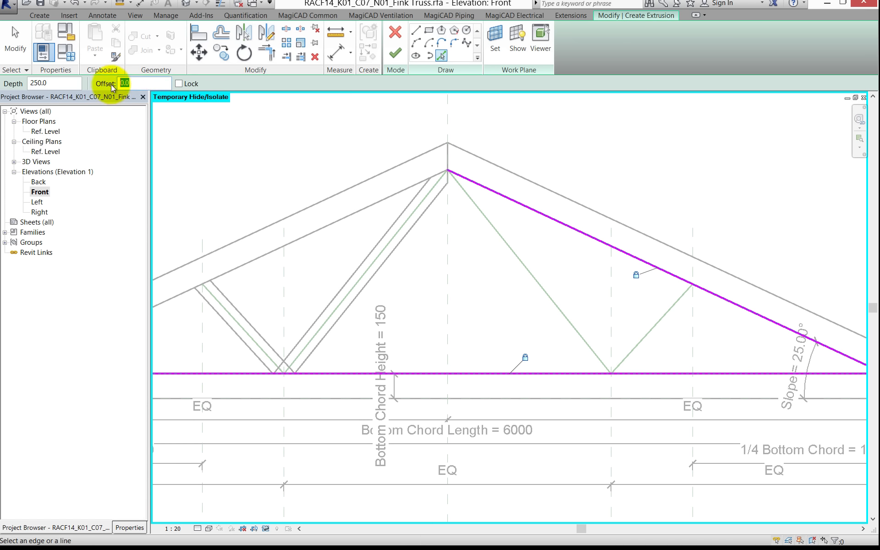
{"action": "type", "text": "50"}
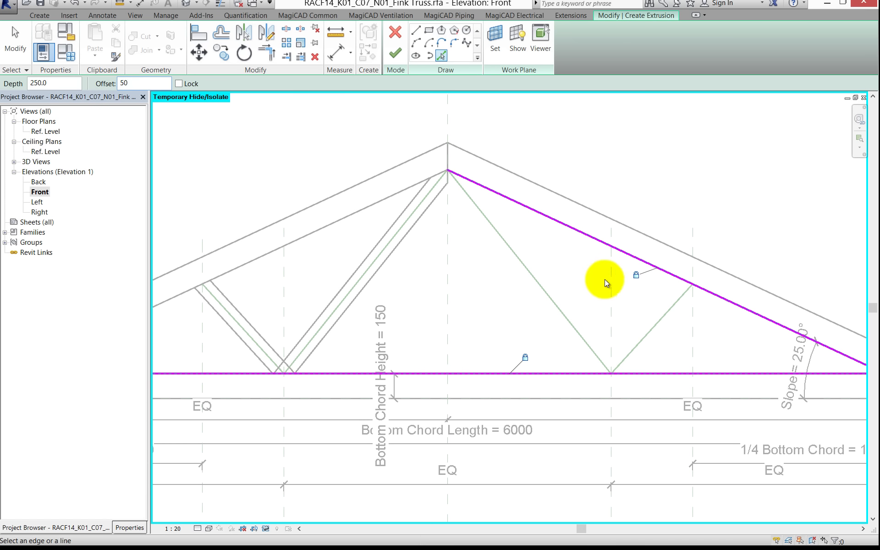
{"action": "left_click", "coordinate": [659, 324]}
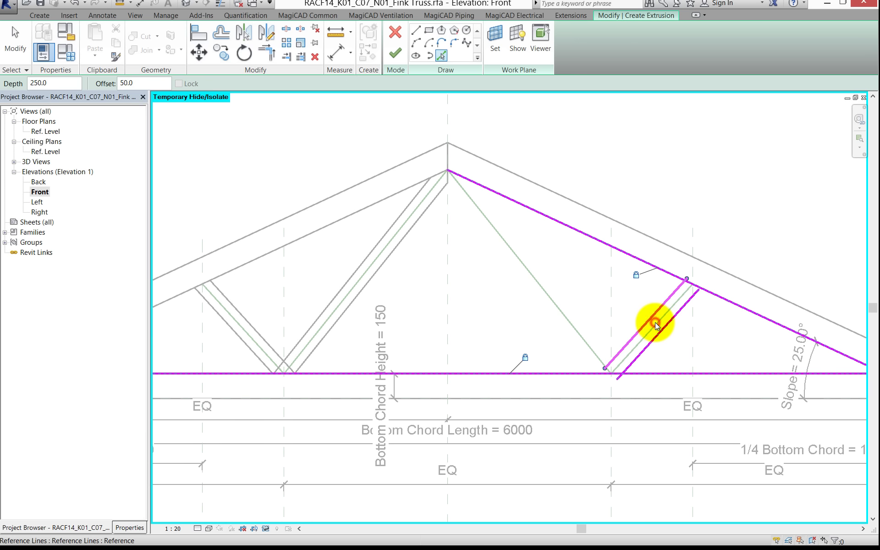
{"action": "key", "text": "Escape"}
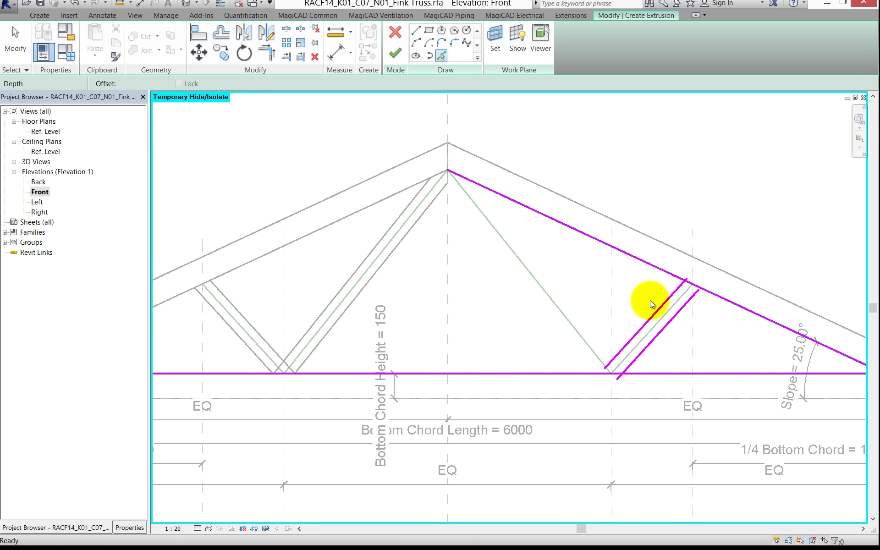
- Corner the diagonal edges against the top and bottom chords
{"action": "left_click", "coordinate": [672, 297]}
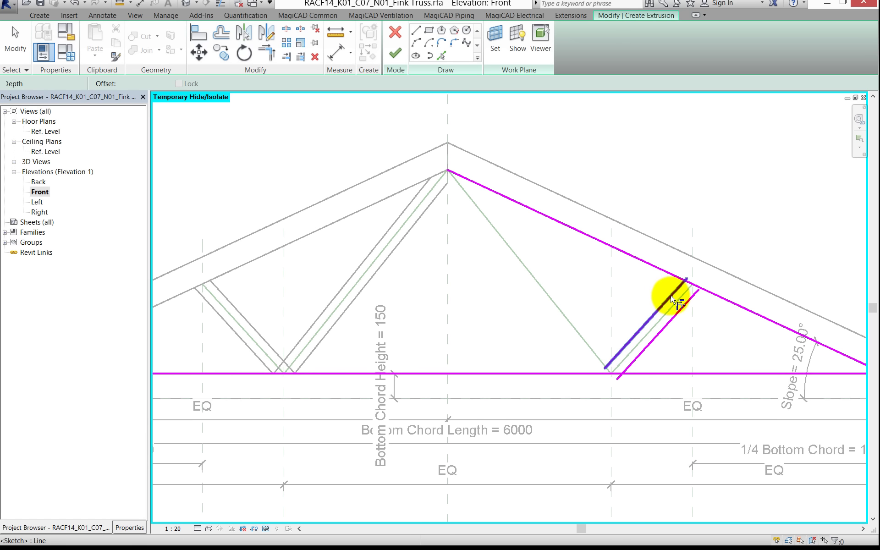
{"action": "left_click", "coordinate": [694, 288]}
{"action": "left_click", "coordinate": [693, 300]}
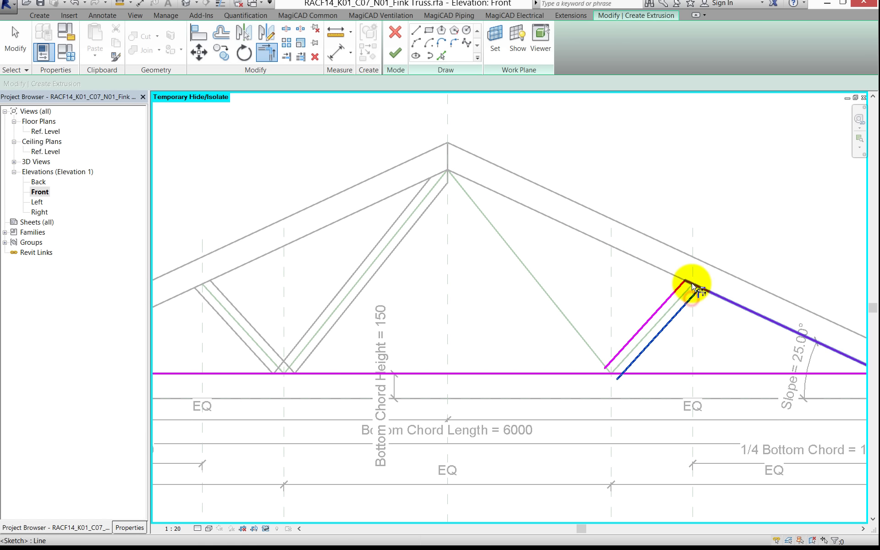
{"action": "left_click", "coordinate": [625, 351]}
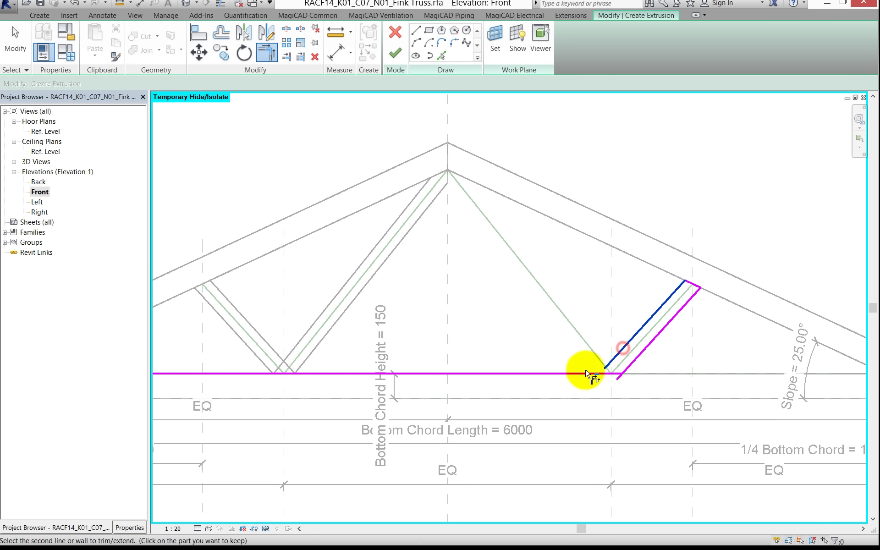
{"action": "left_click", "coordinate": [610, 374]}
{"action": "scroll", "coordinate": [611, 375], "scroll_direction": "up", "scroll_amount": 2}
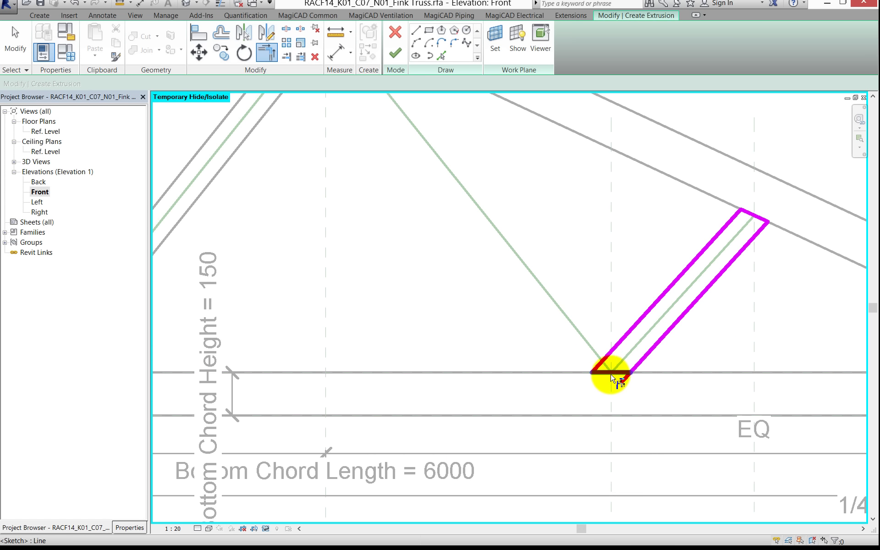
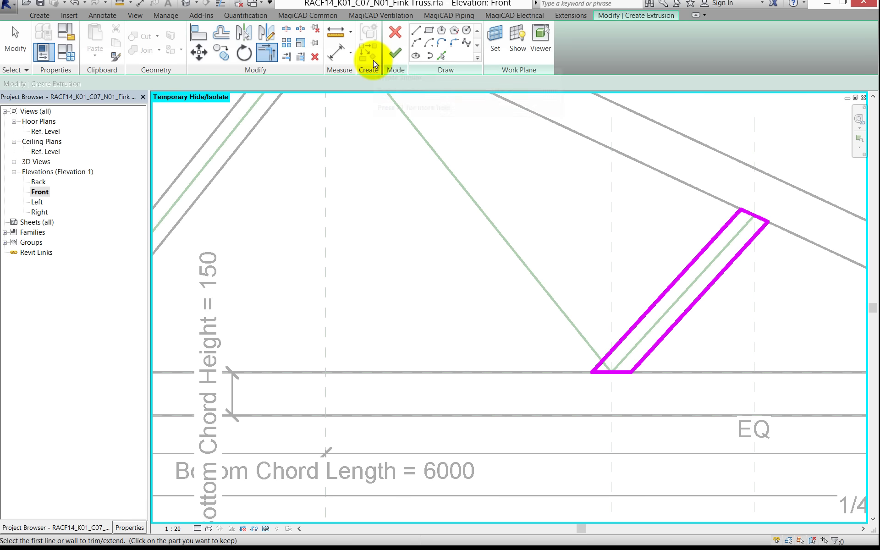
- Place aligned dimensions across the short web: an EQ string and a 100 width dimension
{"action": "key", "text": "d"}
{"action": "key", "text": "i"}
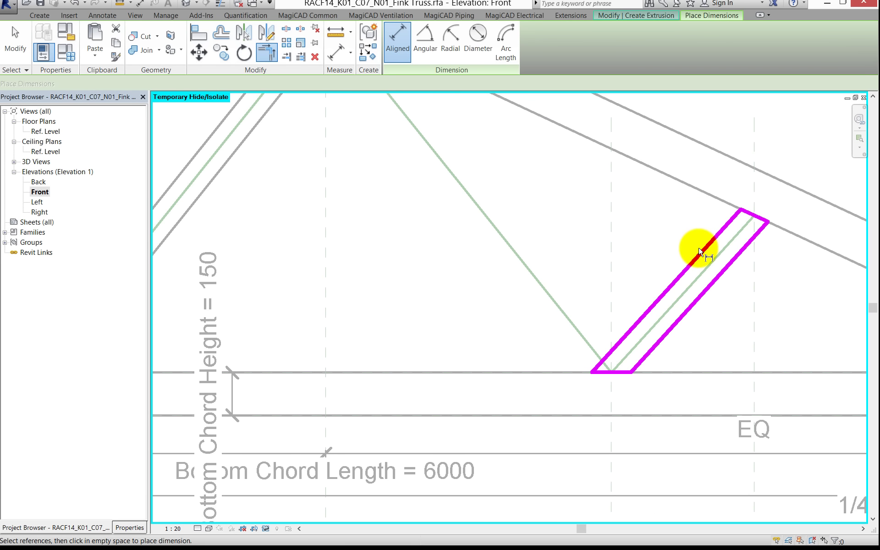
{"action": "left_click", "coordinate": [701, 253]}
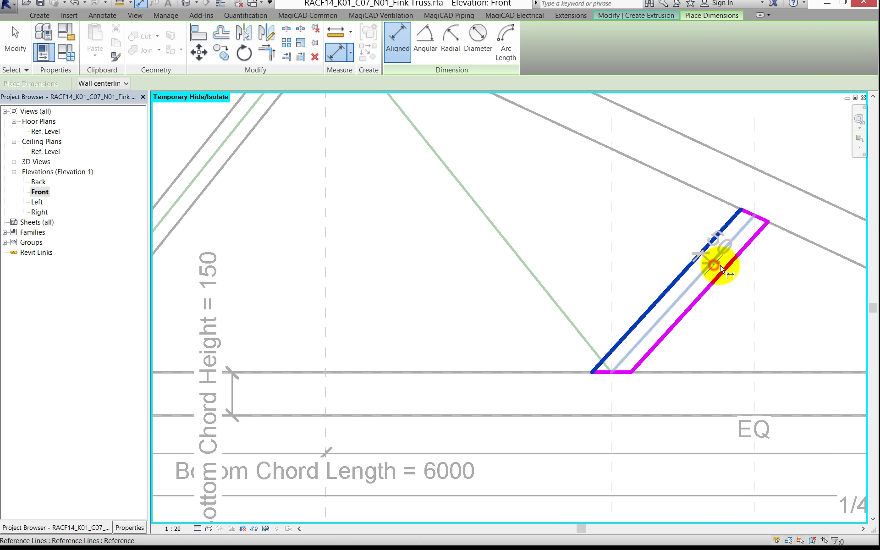
{"action": "left_click", "coordinate": [720, 268]}
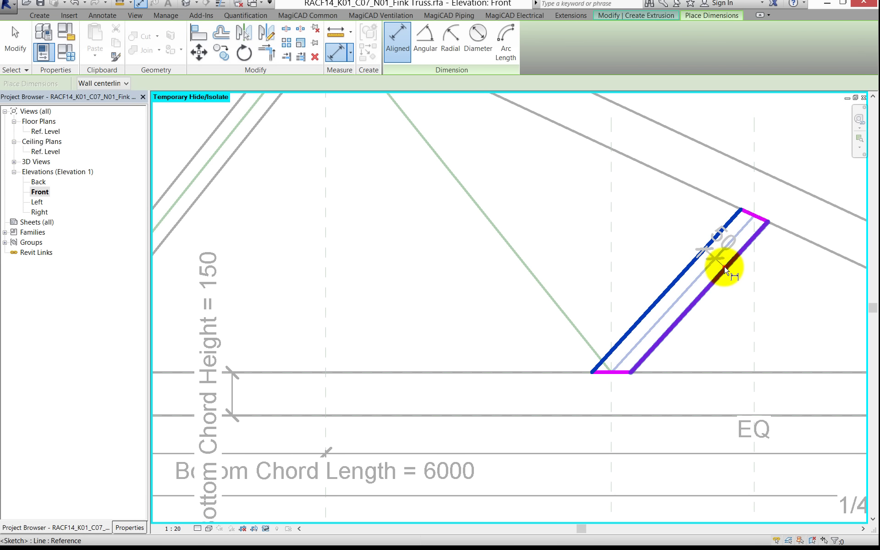
{"action": "left_click", "coordinate": [750, 301]}
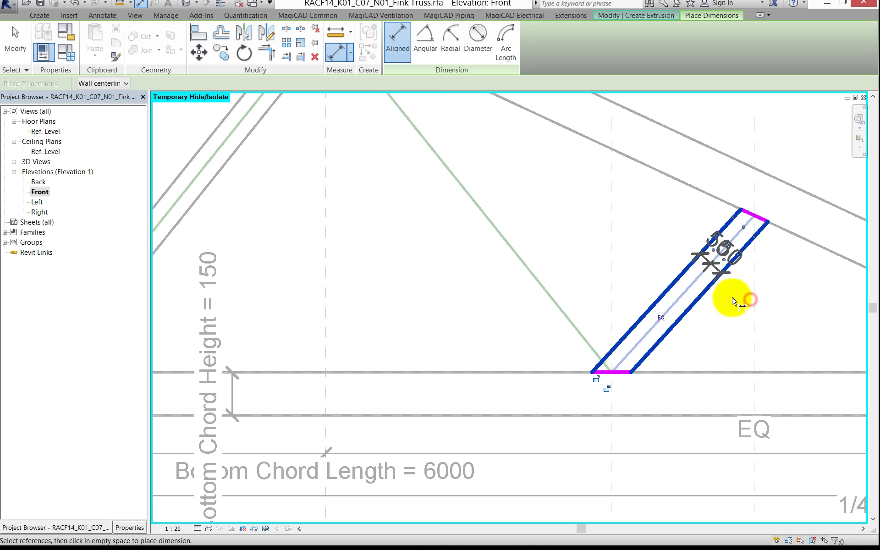
{"action": "left_click", "coordinate": [660, 306]}
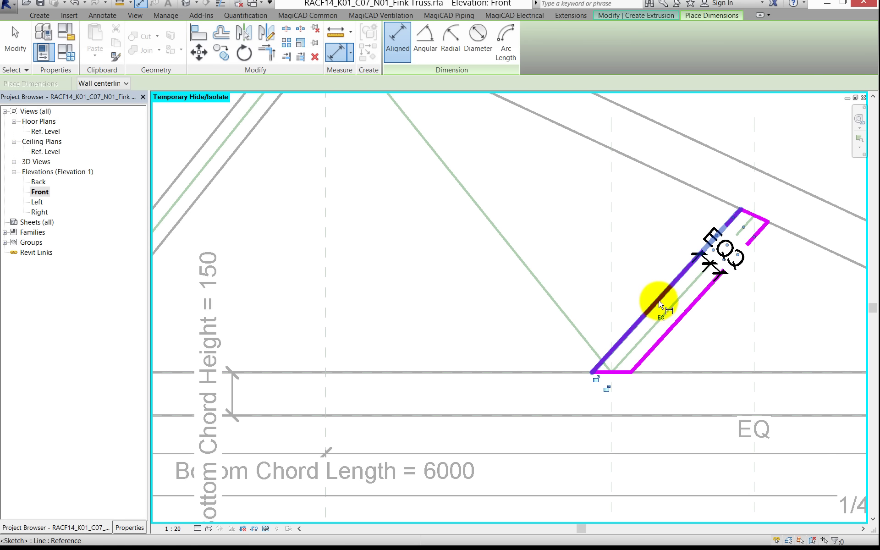
{"action": "left_click", "coordinate": [697, 323]}
{"action": "left_click", "coordinate": [700, 323]}
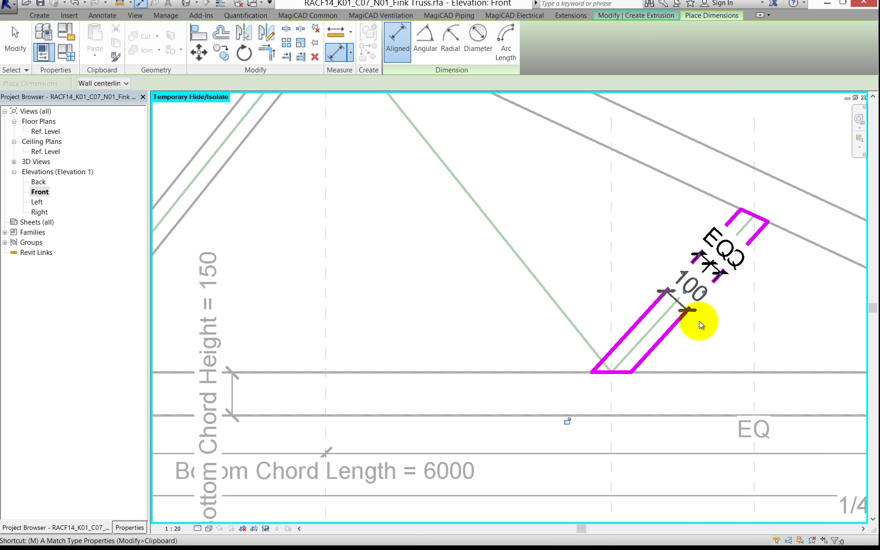
{"action": "key", "text": "Escape"}
{"action": "key", "text": "Escape"}
- Label the 100 width dimension Web Width and finish the web extrusion
{"action": "left_click", "coordinate": [679, 303]}
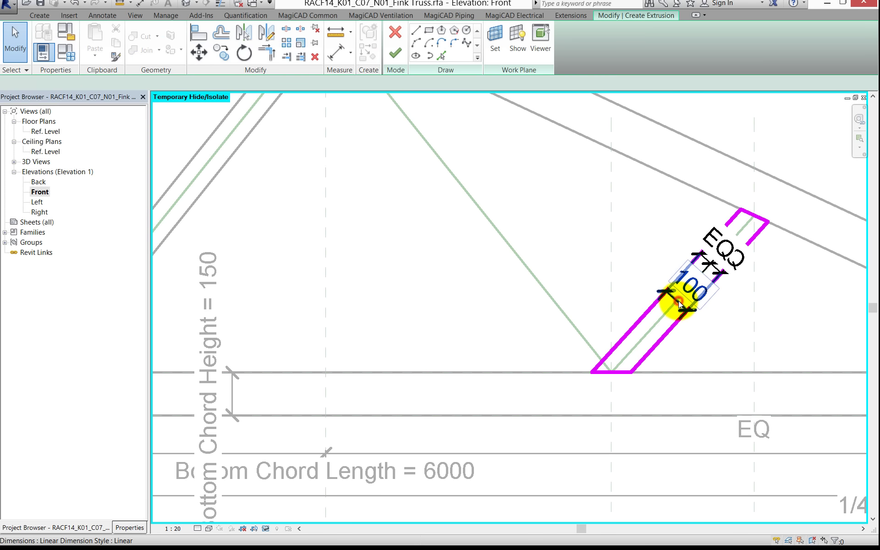
{"action": "left_click", "coordinate": [234, 83]}
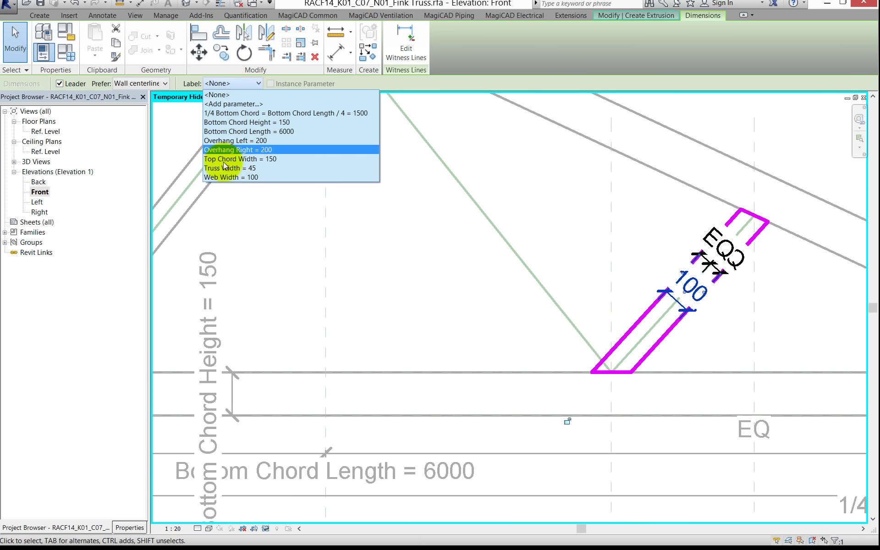
{"action": "left_click", "coordinate": [225, 177]}
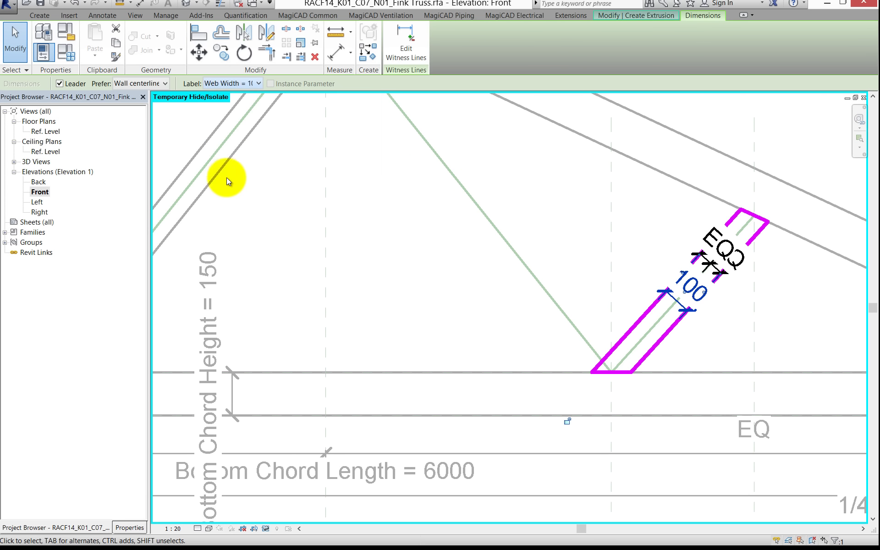
{"action": "left_click", "coordinate": [559, 254]}
{"action": "scroll", "coordinate": [555, 250], "scroll_direction": "down", "scroll_amount": 2}
{"action": "middle_click_drag", "start_coordinate": [550, 245], "coordinate": [476, 270]}
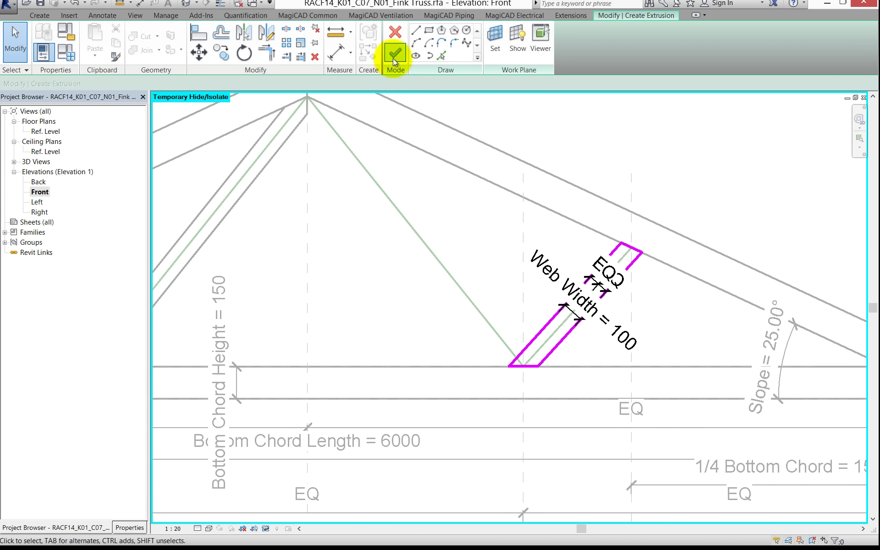
{"action": "left_click", "coordinate": [393, 59]}
- Select the central diagonal web and start a new extrusion
{"action": "left_click", "coordinate": [479, 252]}
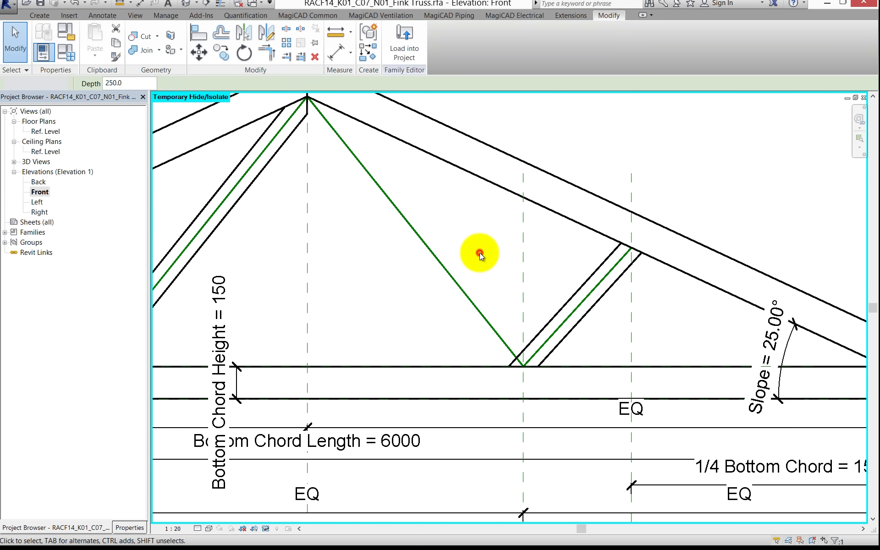
{"action": "scroll", "coordinate": [480, 252], "scroll_direction": "down", "scroll_amount": 1}
{"action": "middle_click_drag", "start_coordinate": [488, 257], "coordinate": [546, 249]}
{"action": "left_click", "coordinate": [547, 249]}
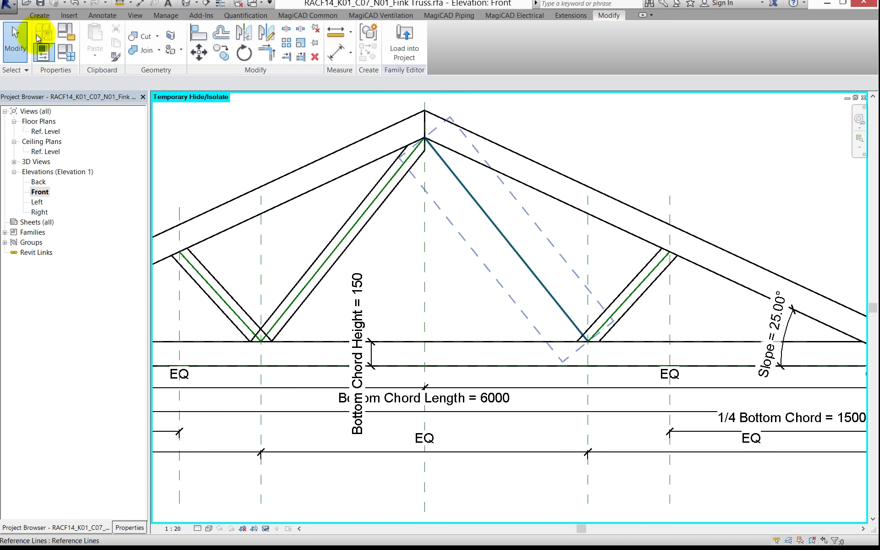
{"action": "left_click", "coordinate": [39, 15]}
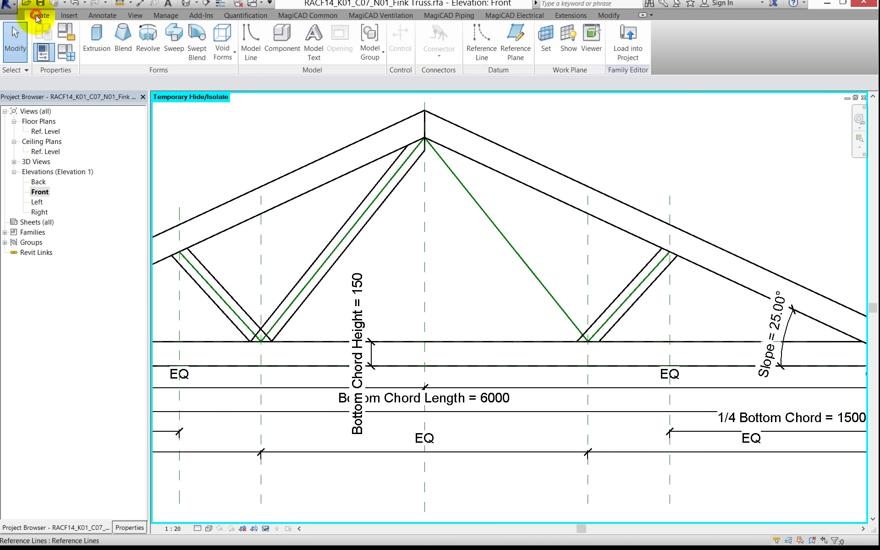
{"action": "left_click", "coordinate": [97, 36]}
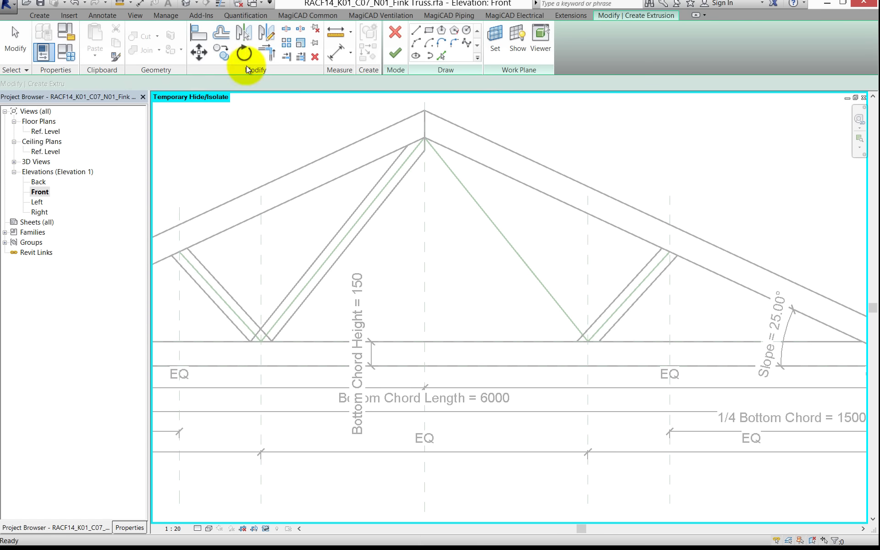
- Pick the right top chord, centre line and bottom chord as locked sketch lines
{"action": "left_click", "coordinate": [440, 58]}
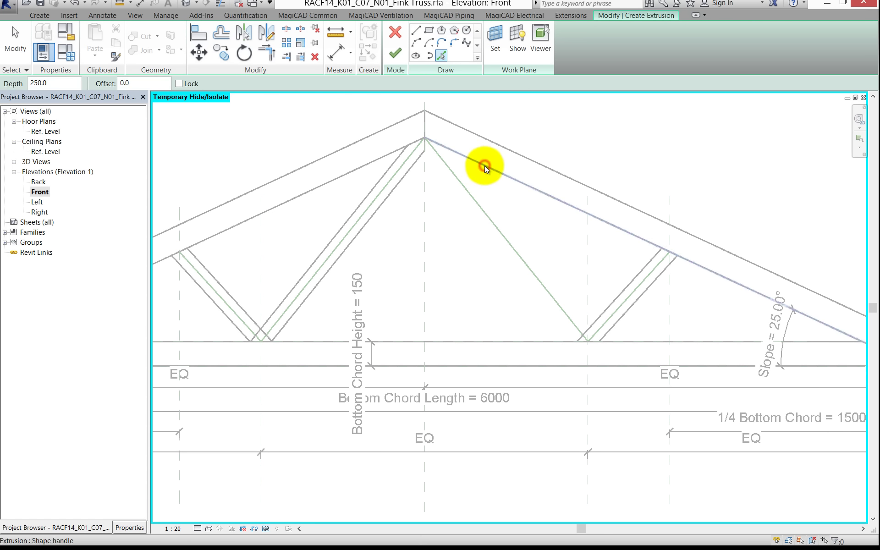
{"action": "left_click", "coordinate": [485, 166]}
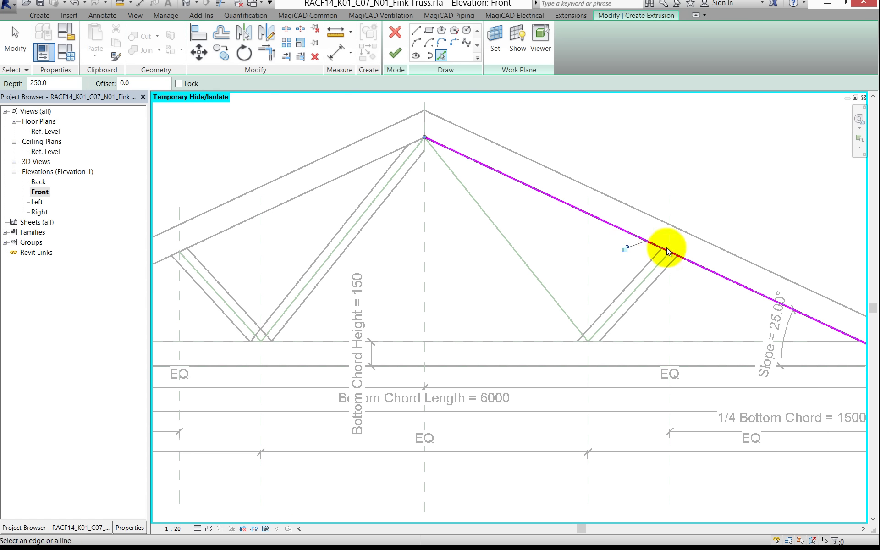
{"action": "left_click", "coordinate": [424, 227]}
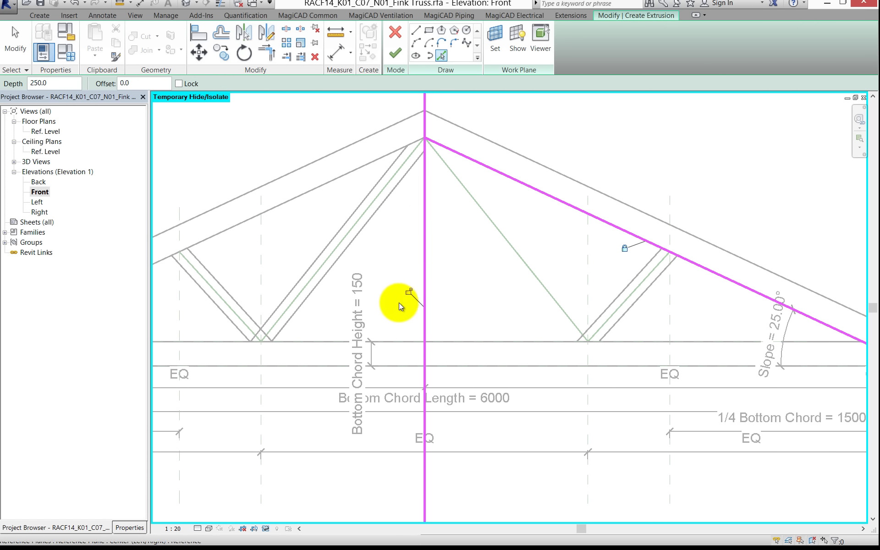
{"action": "left_click", "coordinate": [406, 293]}
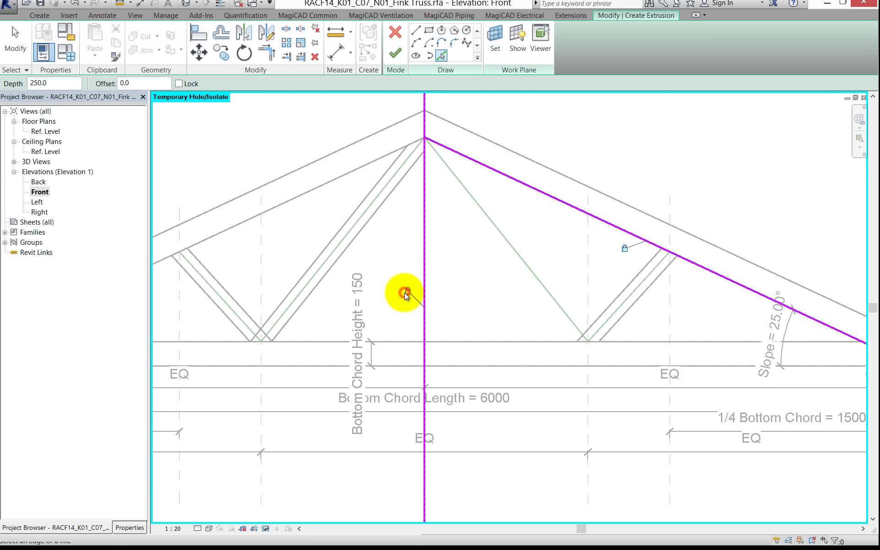
{"action": "left_click", "coordinate": [529, 342]}
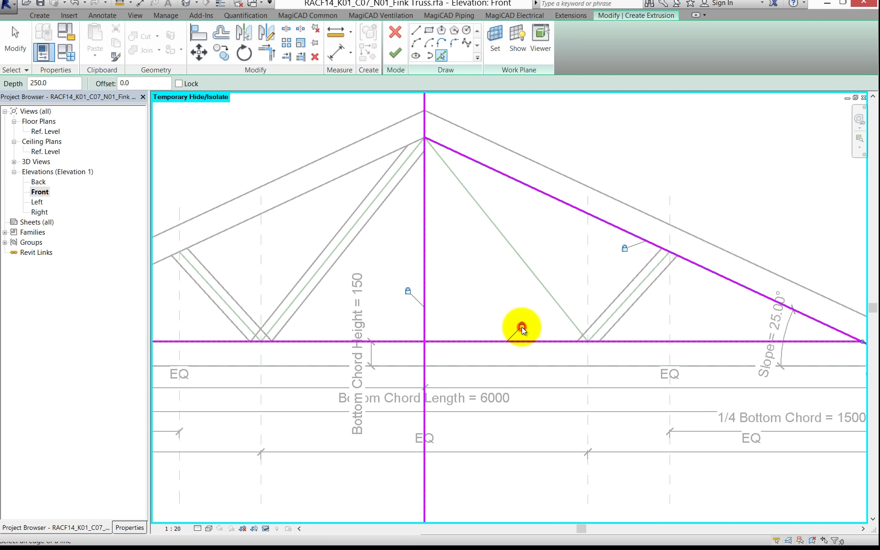
{"action": "left_click", "coordinate": [522, 327]}
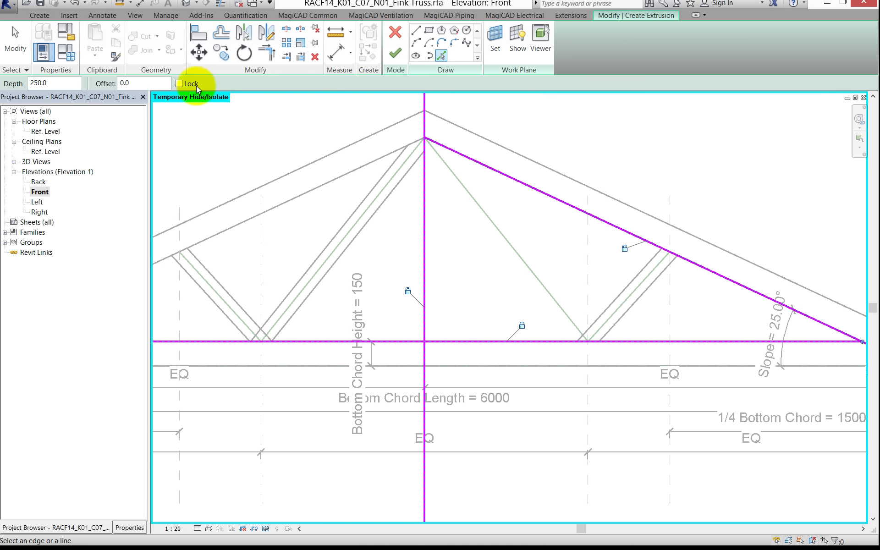
- Add sketch lines offset 50 either side of the central diagonal web
{"action": "double_click", "coordinate": [126, 83]}
{"action": "type", "text": "50"}
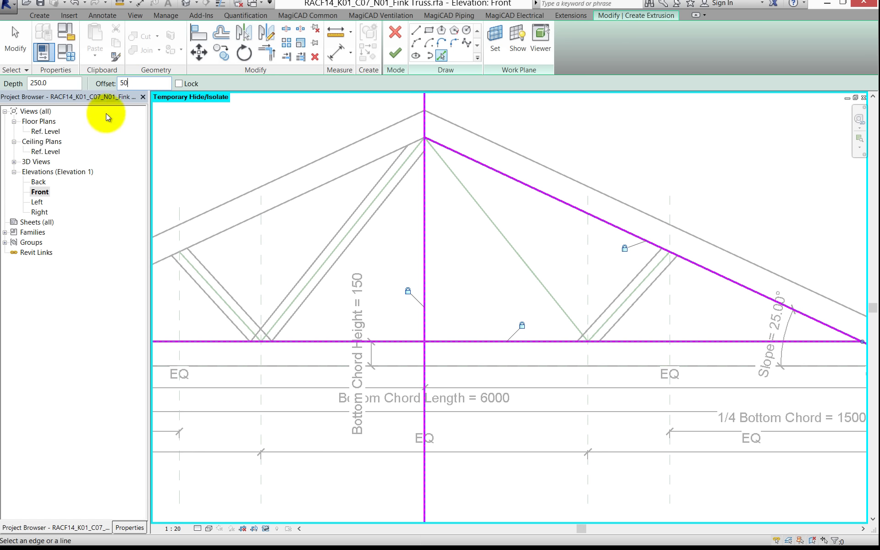
{"action": "key", "text": "Return"}
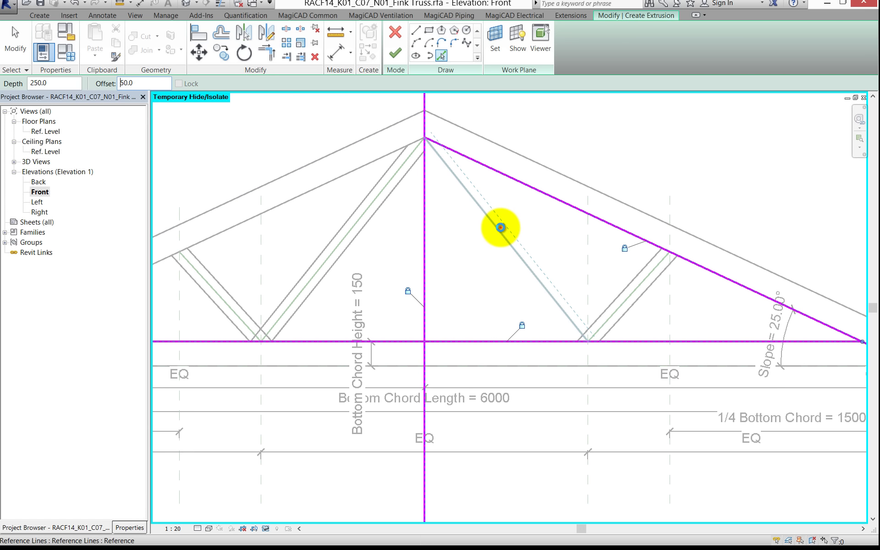
{"action": "left_click", "coordinate": [500, 230]}
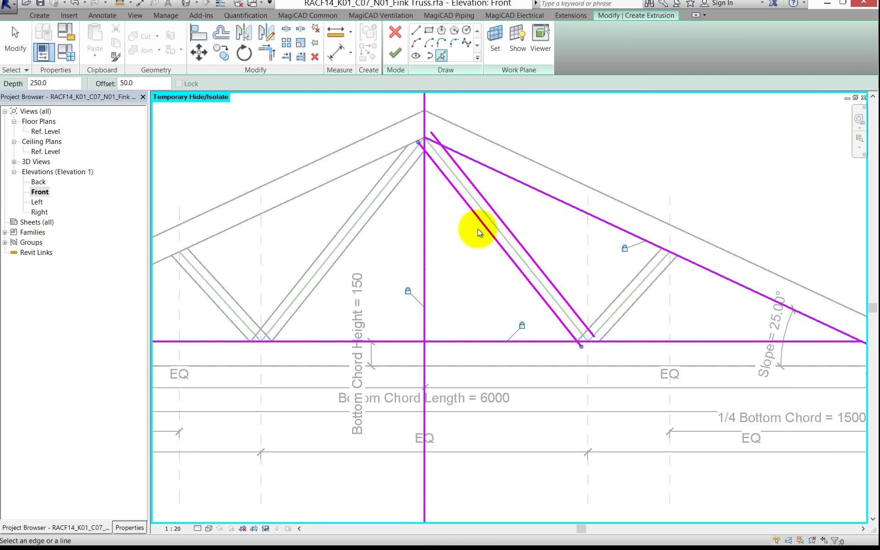
- Trim the top chord, offset line and vertical centre line to corners, unjoining to clear the error
{"action": "key", "text": "r"}
{"action": "scroll", "coordinate": [419, 140], "scroll_direction": "up", "scroll_amount": 3}
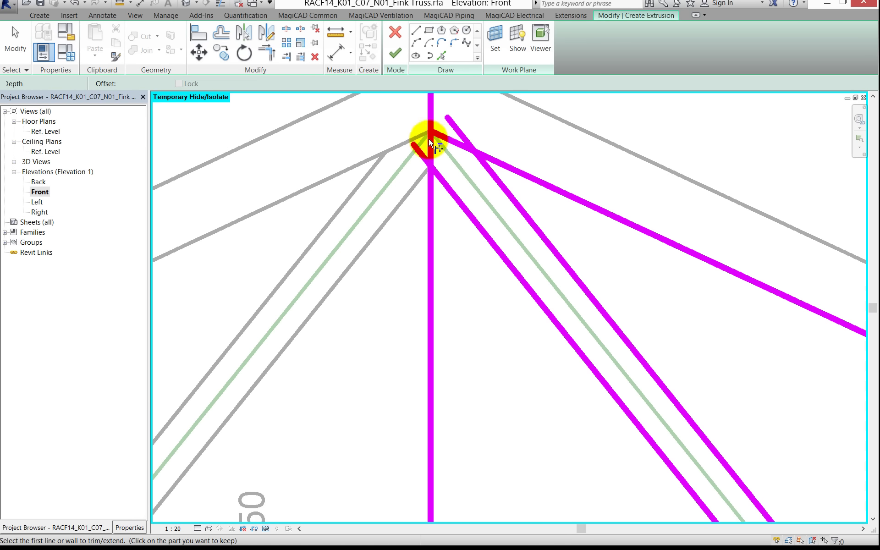
{"action": "left_click", "coordinate": [452, 159]}
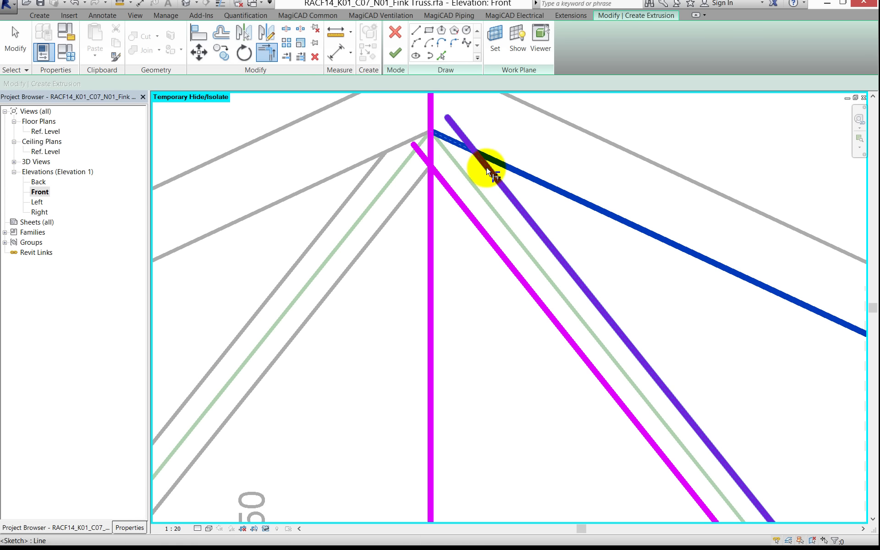
{"action": "left_click", "coordinate": [486, 167]}
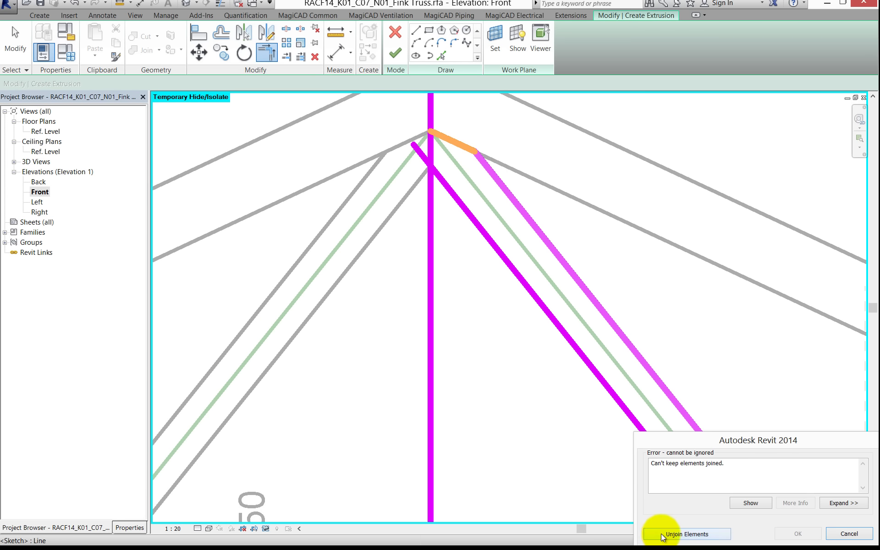
{"action": "left_click", "coordinate": [662, 534]}
{"action": "middle_click_drag", "start_coordinate": [417, 172], "coordinate": [472, 282]}
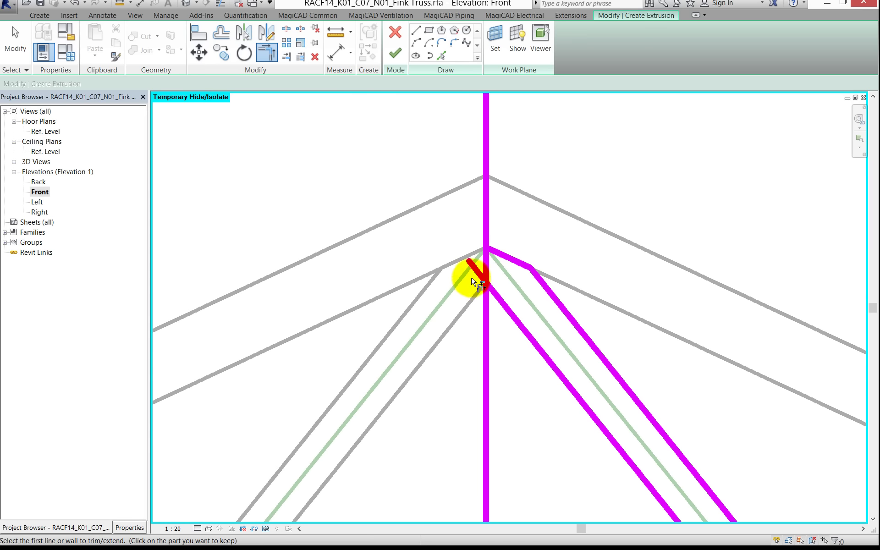
{"action": "left_click", "coordinate": [484, 266]}
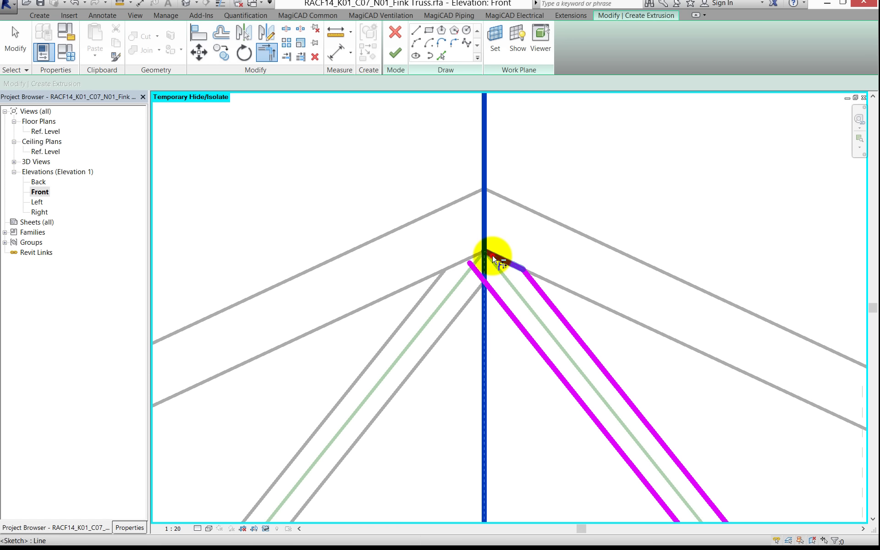
{"action": "left_click", "coordinate": [493, 259]}
{"action": "left_click", "coordinate": [484, 275]}
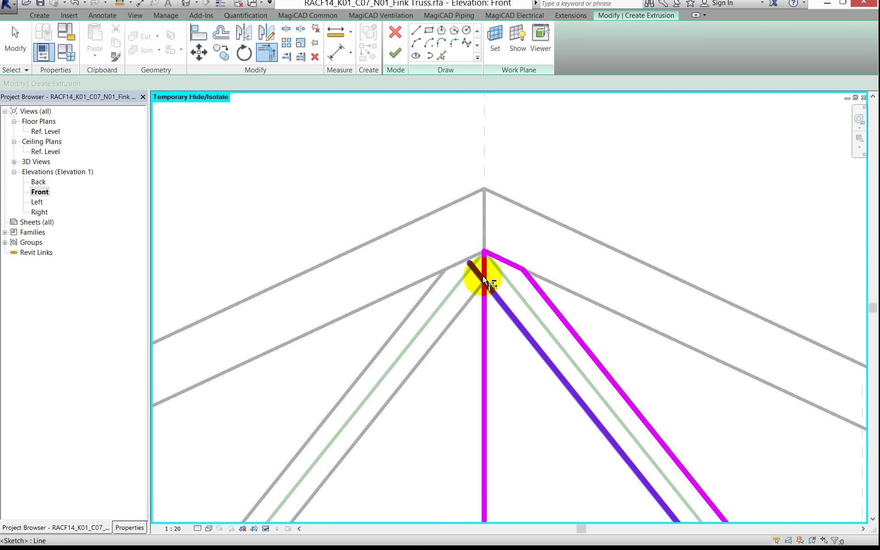
{"action": "left_click", "coordinate": [498, 298]}
{"action": "scroll", "coordinate": [500, 302], "scroll_direction": "down", "scroll_amount": 2}
{"action": "mouse_move", "coordinate": [491, 325]}
{"action": "middle_mouse_down"}
{"action": "mouse_move", "coordinate": [425, 135]}
{"action": "mouse_move", "coordinate": [431, 96]}
{"action": "middle_mouse_up"}
- Trim the bottom chord line to the right and left diagonal offset lines
{"action": "scroll", "coordinate": [648, 324], "scroll_direction": "up", "scroll_amount": 2}
{"action": "left_click", "coordinate": [651, 312]}
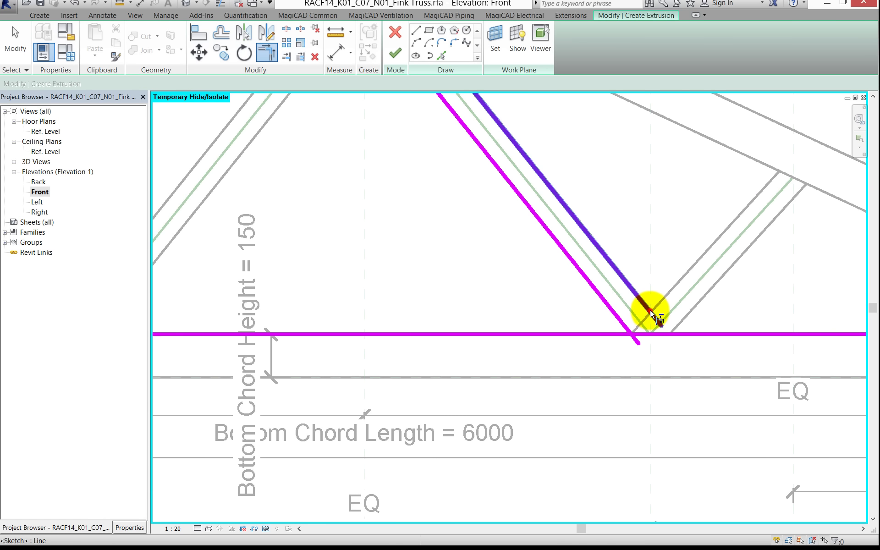
{"action": "left_click", "coordinate": [652, 336]}
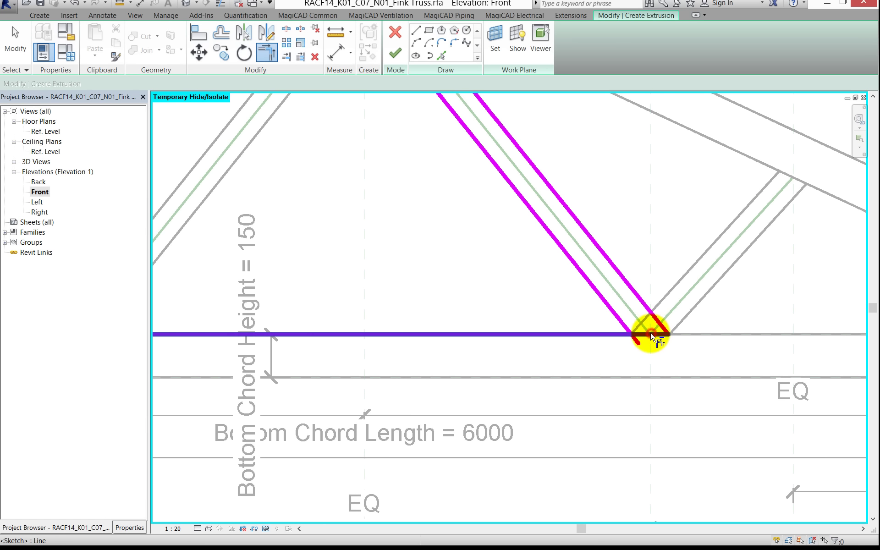
{"action": "left_click", "coordinate": [647, 334]}
{"action": "left_click", "coordinate": [606, 316]}
{"action": "scroll", "coordinate": [577, 305], "scroll_direction": "down", "scroll_amount": 2}
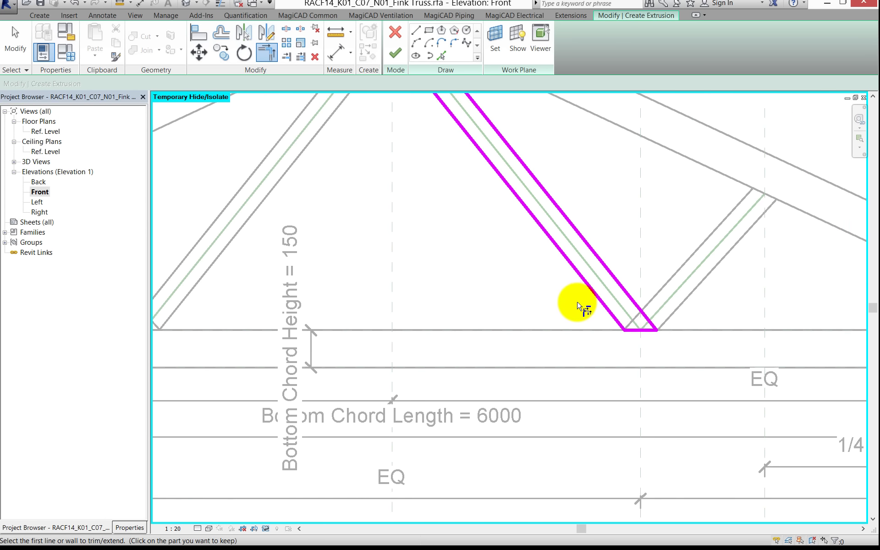
{"action": "middle_click_drag", "start_coordinate": [578, 304], "coordinate": [651, 458]}
{"action": "scroll", "coordinate": [492, 210], "scroll_direction": "up", "scroll_amount": 1}
{"action": "scroll", "coordinate": [495, 227], "scroll_direction": "up", "scroll_amount": 1}
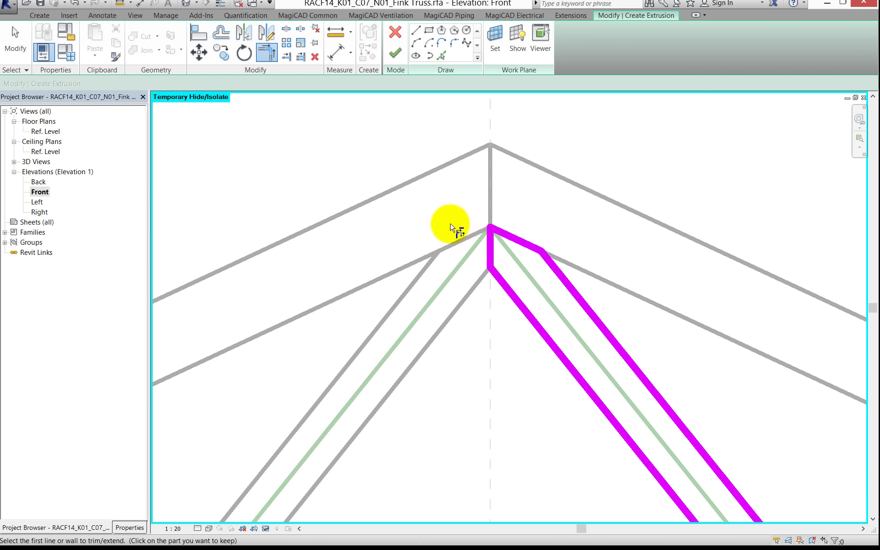
- Align the web's short top edge to the chord at the apex
{"action": "key", "text": "l"}
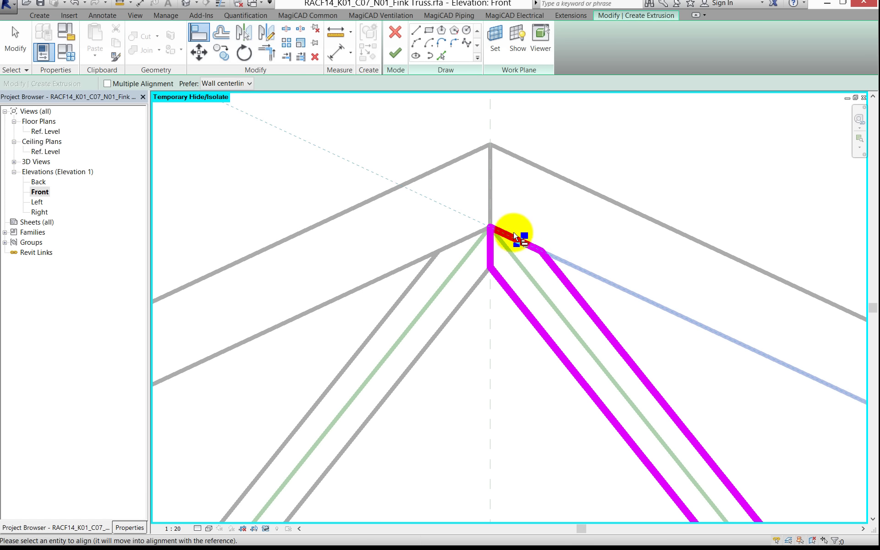
{"action": "scroll", "coordinate": [502, 226], "scroll_direction": "up", "scroll_amount": 2}
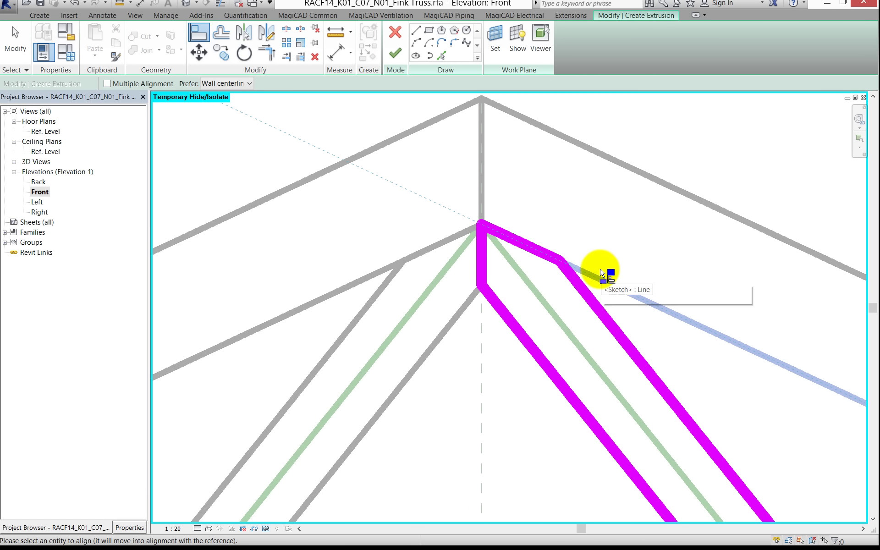
{"action": "scroll", "coordinate": [581, 255], "scroll_direction": "down", "scroll_amount": 2}
{"action": "key", "text": "Escape"}
{"action": "key", "text": "Escape"}
{"action": "key", "text": "Escape"}
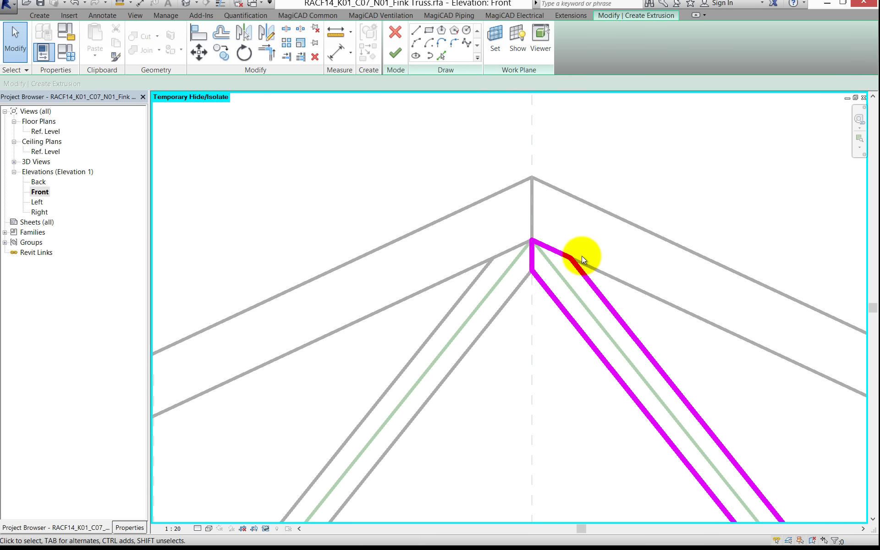
{"action": "scroll", "coordinate": [582, 256], "scroll_direction": "down", "scroll_amount": 2}
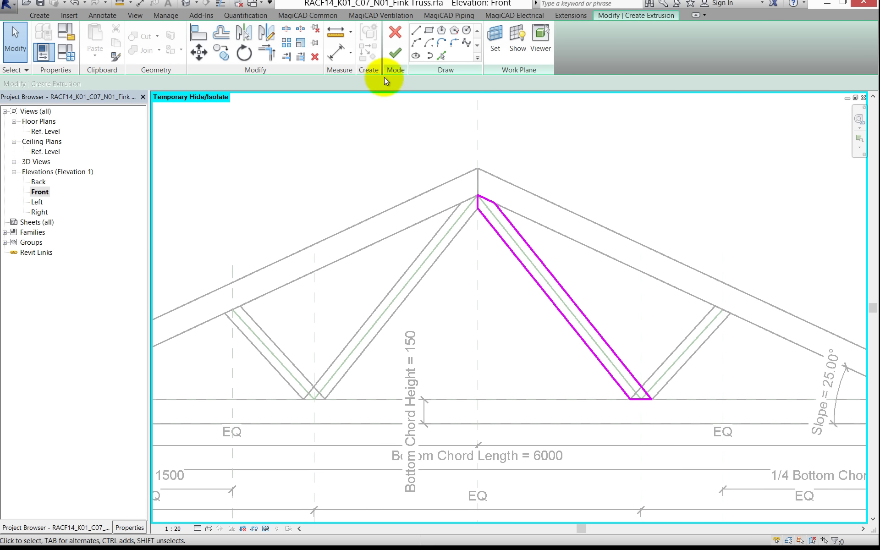
- Dimension the web centreline to both edges and make the halves EQ
{"action": "left_click", "coordinate": [335, 56]}
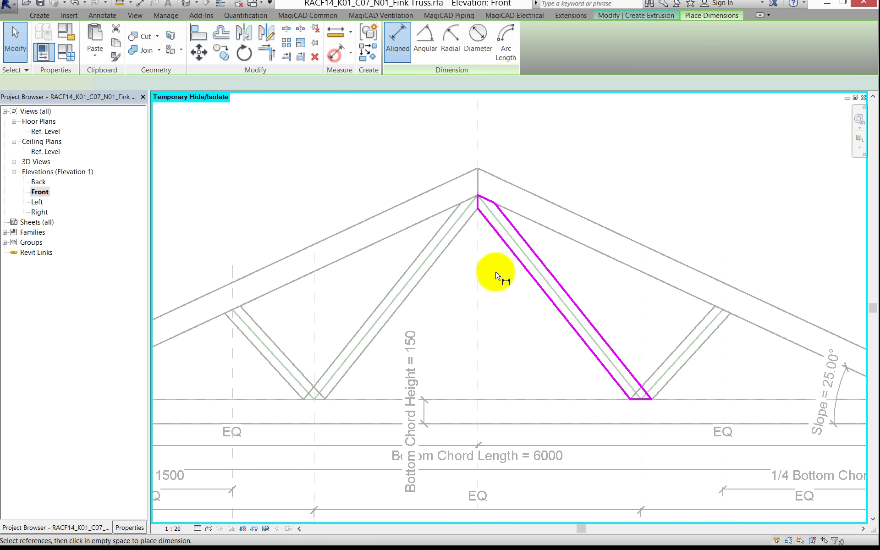
{"action": "scroll", "coordinate": [521, 242], "scroll_direction": "up", "scroll_amount": 2}
{"action": "left_click", "coordinate": [523, 243]}
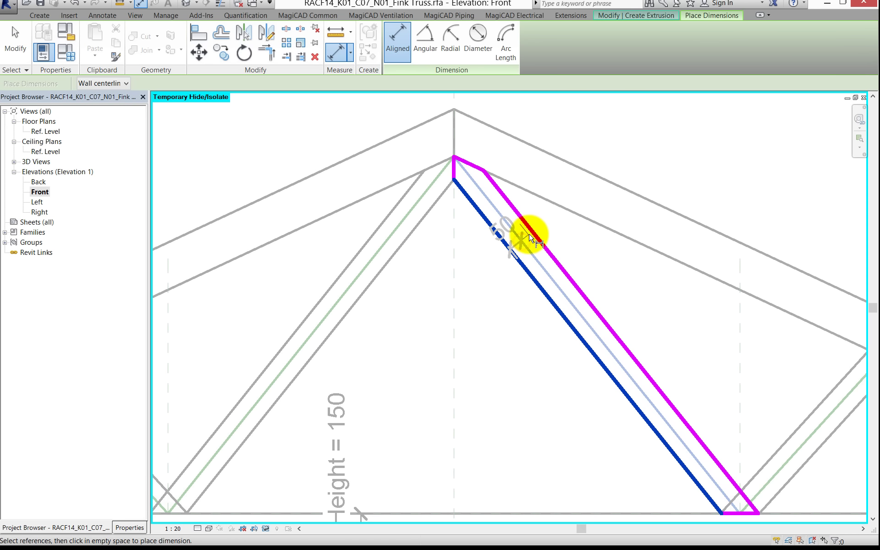
{"action": "left_click", "coordinate": [530, 237]}
{"action": "scroll", "coordinate": [524, 249], "scroll_direction": "up", "scroll_amount": 1}
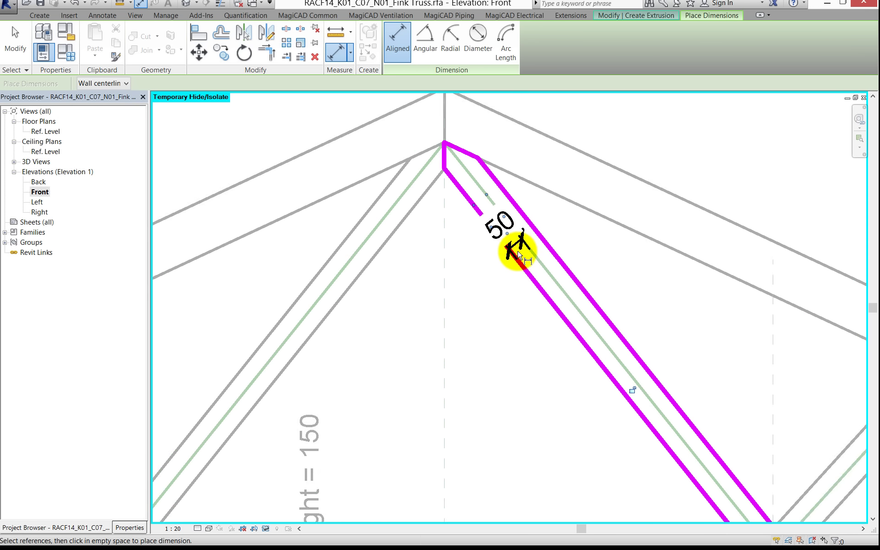
{"action": "key", "text": "Escape"}
{"action": "scroll", "coordinate": [516, 254], "scroll_direction": "down", "scroll_amount": 3}
{"action": "scroll", "coordinate": [510, 247], "scroll_direction": "up", "scroll_amount": 1}
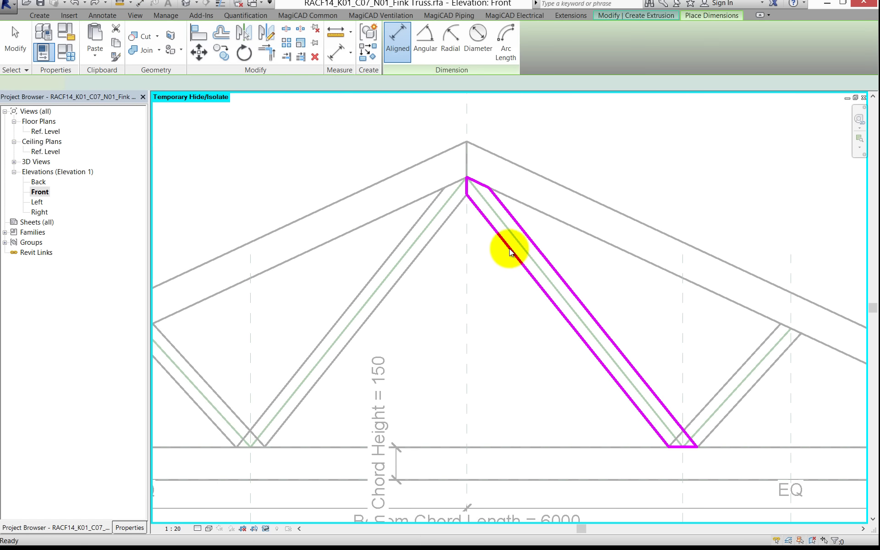
{"action": "left_click", "coordinate": [514, 239]}
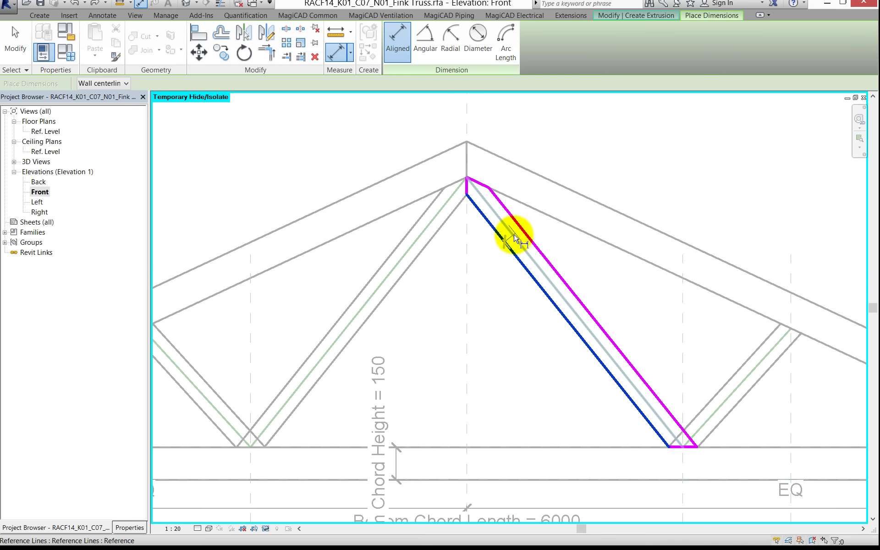
{"action": "left_click", "coordinate": [523, 233]}
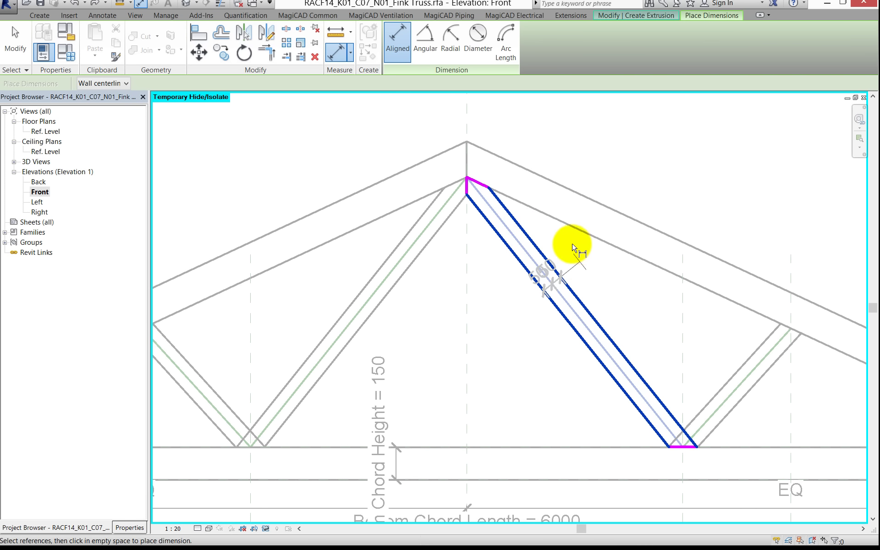
{"action": "left_click", "coordinate": [573, 308]}
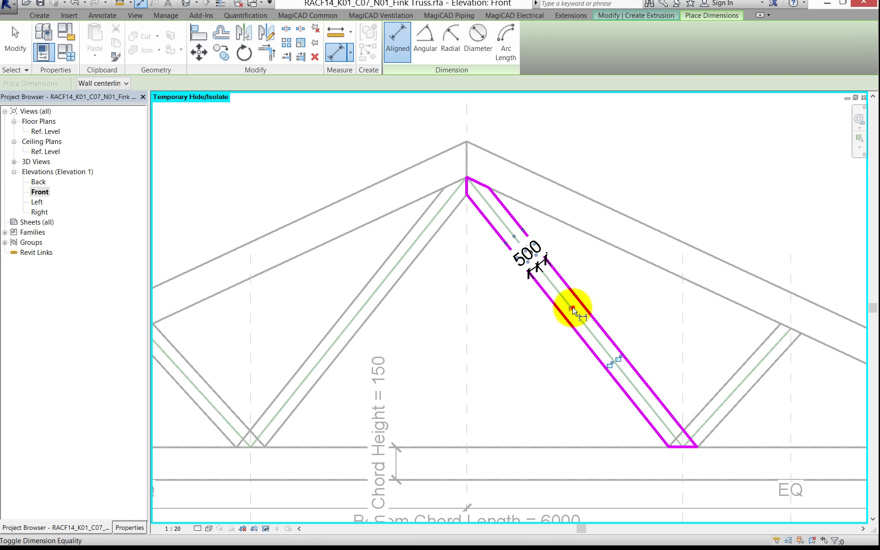
{"action": "left_click", "coordinate": [588, 304]}
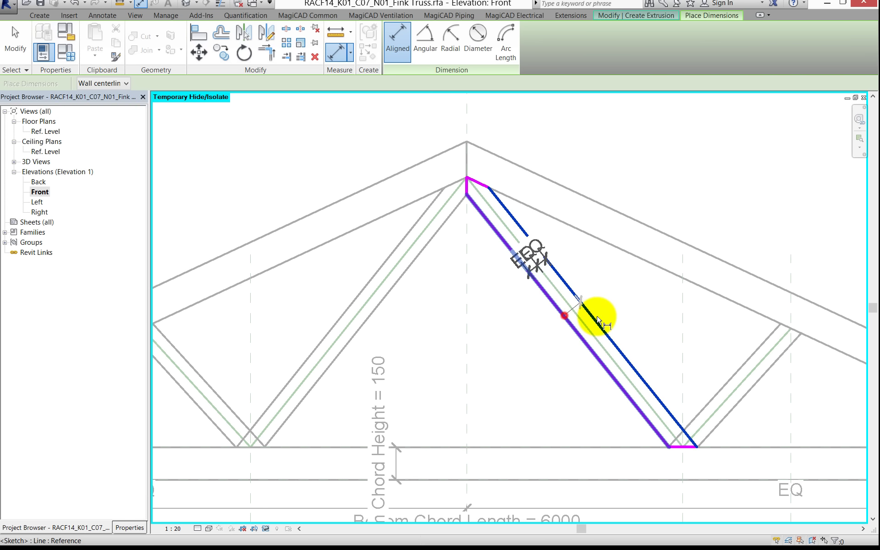
- Add the 100 full-width dimension and label it Web Width
{"action": "left_click", "coordinate": [605, 308]}
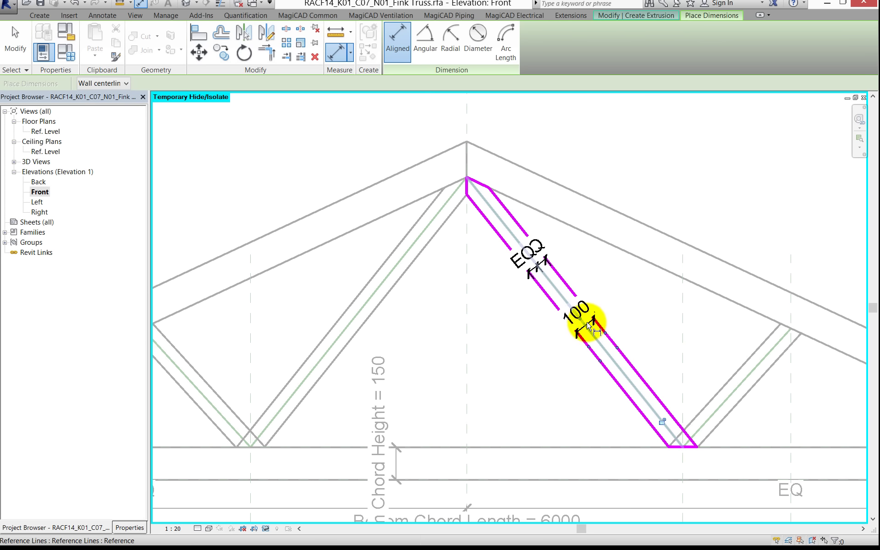
{"action": "left_click", "coordinate": [589, 324]}
{"action": "key", "text": "Escape"}
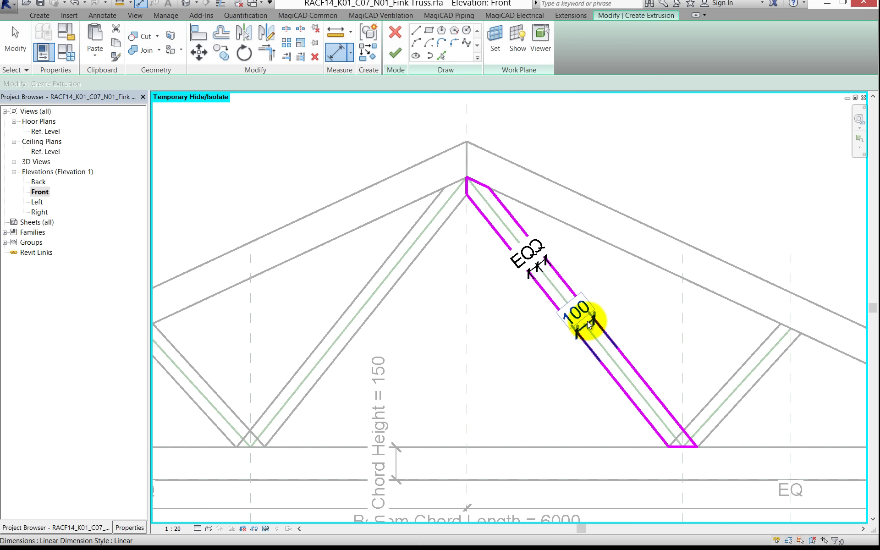
{"action": "left_click", "coordinate": [578, 313]}
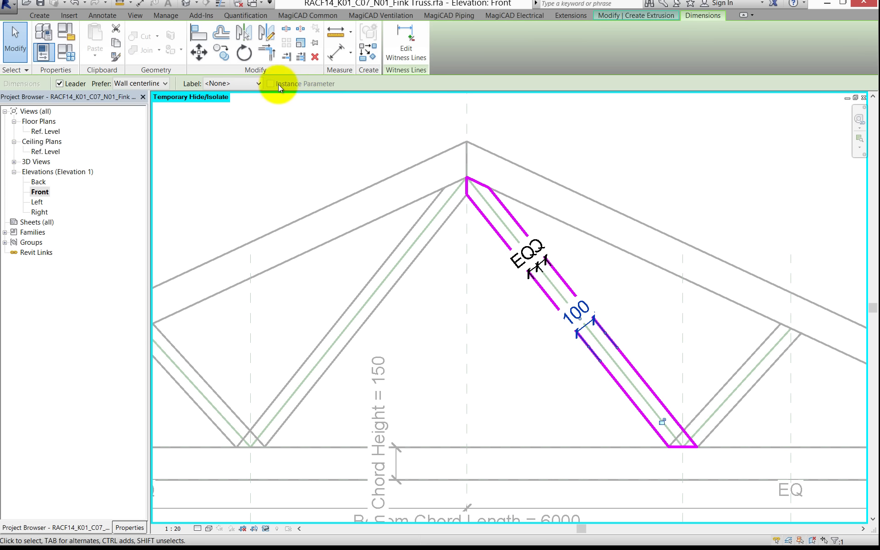
{"action": "left_click", "coordinate": [228, 84]}
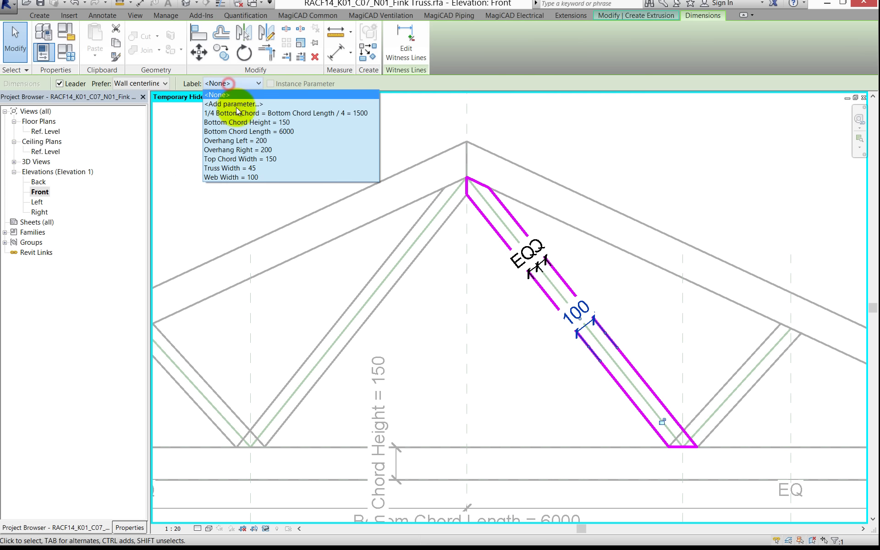
{"action": "left_click", "coordinate": [246, 177]}
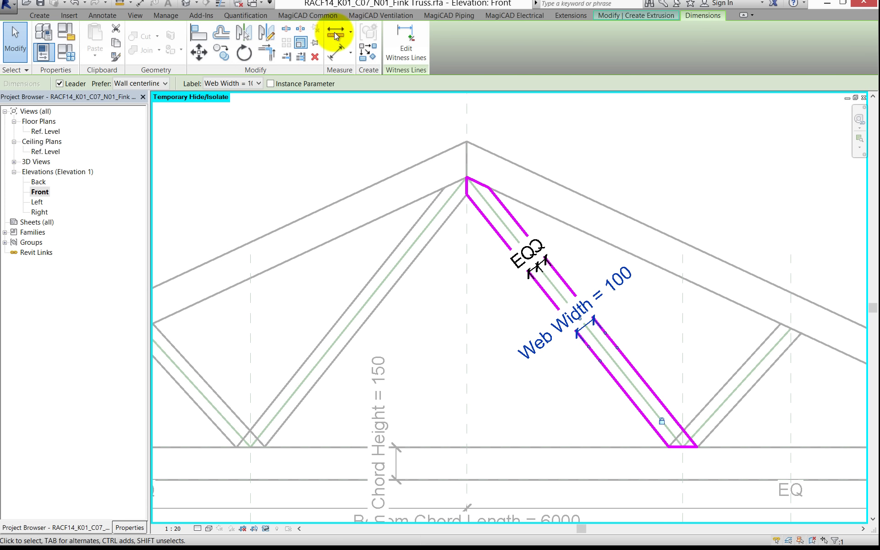
{"action": "left_click", "coordinate": [609, 16]}
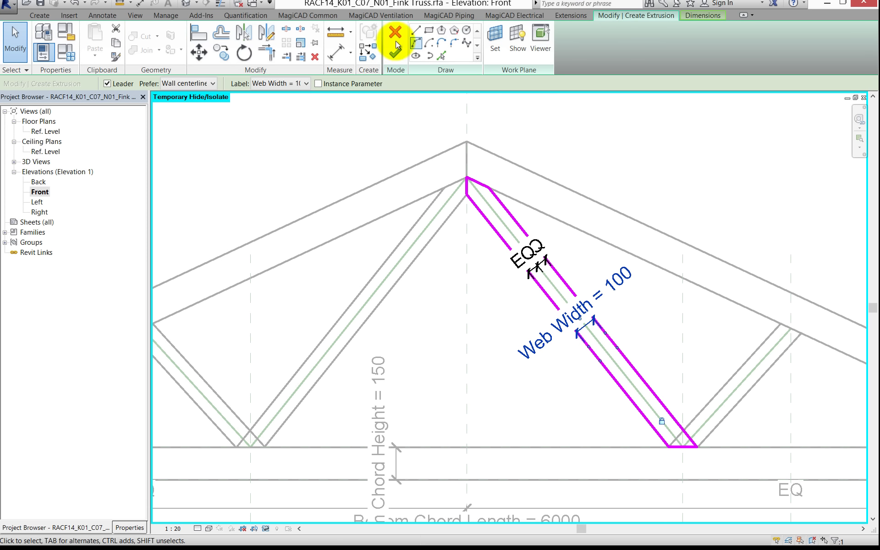
- Finish the central web extrusion and zoom out to the whole family
{"action": "left_click", "coordinate": [392, 54]}
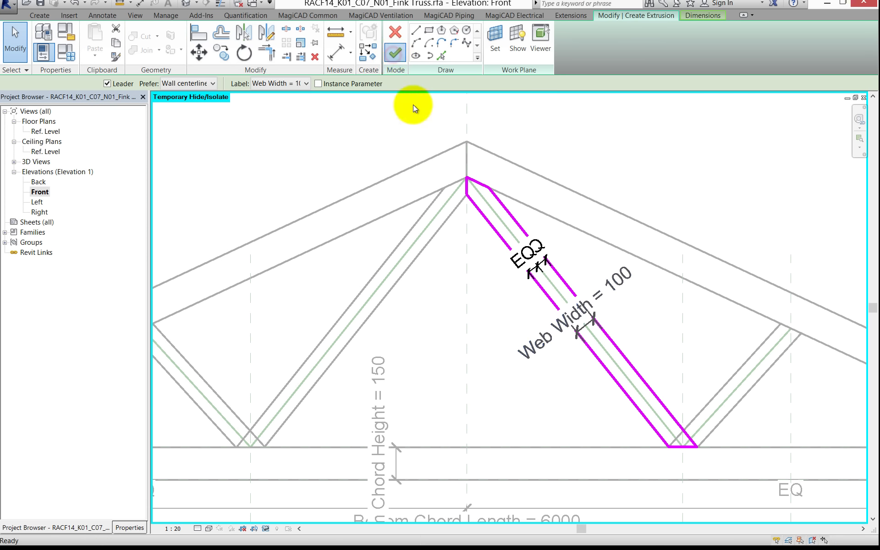
{"action": "scroll", "coordinate": [490, 208], "scroll_direction": "down", "scroll_amount": 1}
{"action": "scroll", "coordinate": [551, 193], "scroll_direction": "down", "scroll_amount": 2}
{"action": "left_click", "coordinate": [604, 180]}
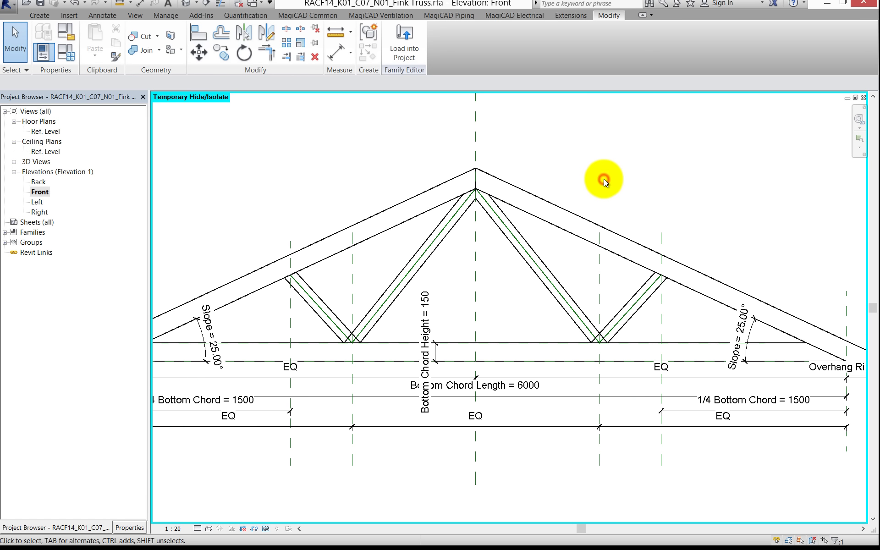
{"action": "scroll", "coordinate": [614, 193], "scroll_direction": "down", "scroll_amount": 1}
{"action": "scroll", "coordinate": [630, 196], "scroll_direction": "down", "scroll_amount": 1}
{"action": "scroll", "coordinate": [647, 204], "scroll_direction": "down", "scroll_amount": 1}
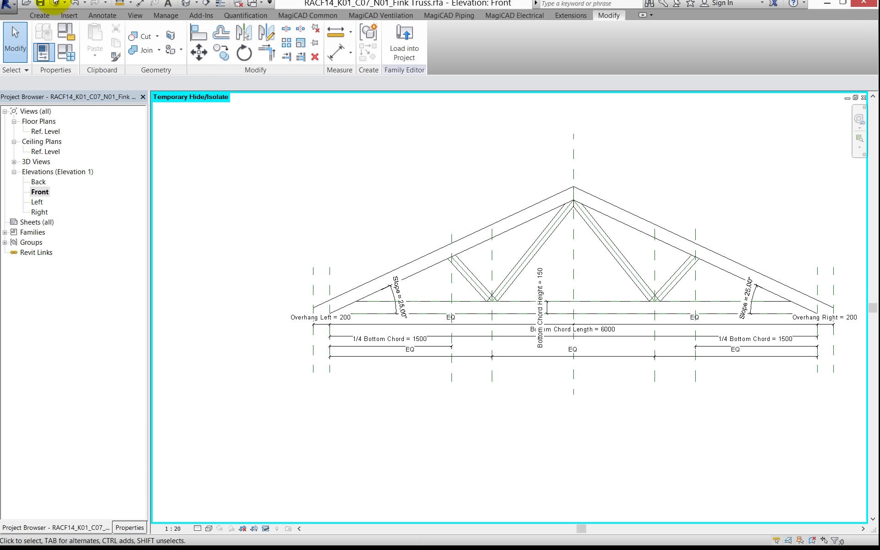
- Show the truss in the default 3D view with Thin Lines, zoomed in
{"action": "left_click", "coordinate": [186, 6]}
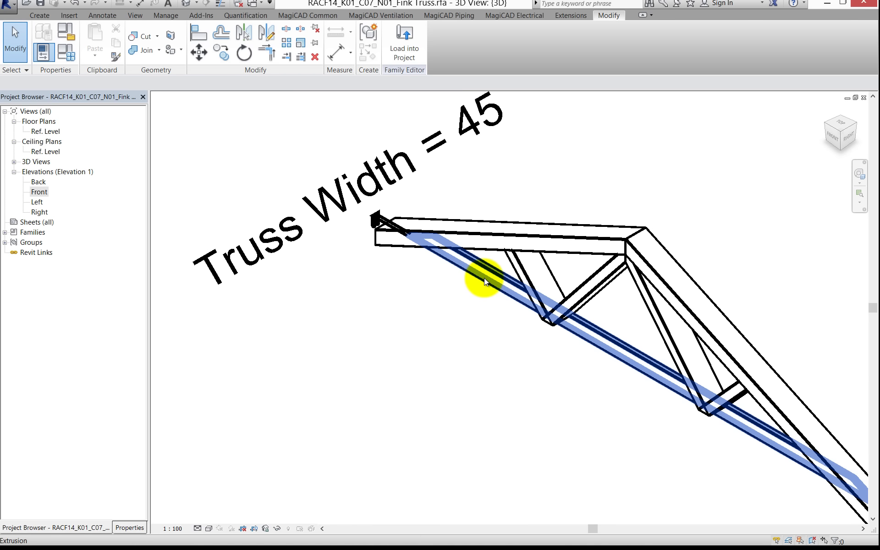
{"action": "key", "text": "t"}
{"action": "key", "text": "l"}
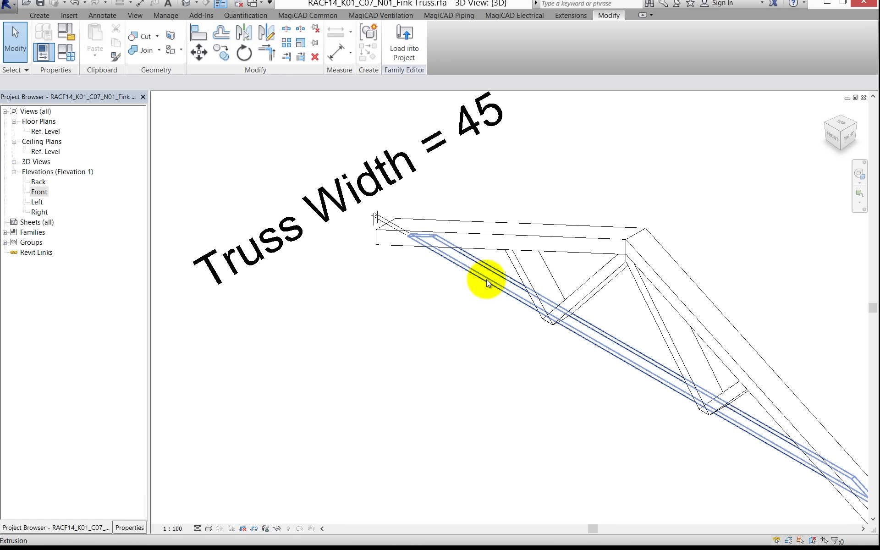
{"action": "scroll", "coordinate": [487, 281], "scroll_direction": "up", "scroll_amount": 2}
{"action": "scroll", "coordinate": [409, 251], "scroll_direction": "up", "scroll_amount": 2}
{"action": "scroll", "coordinate": [416, 244], "scroll_direction": "up", "scroll_amount": 2}
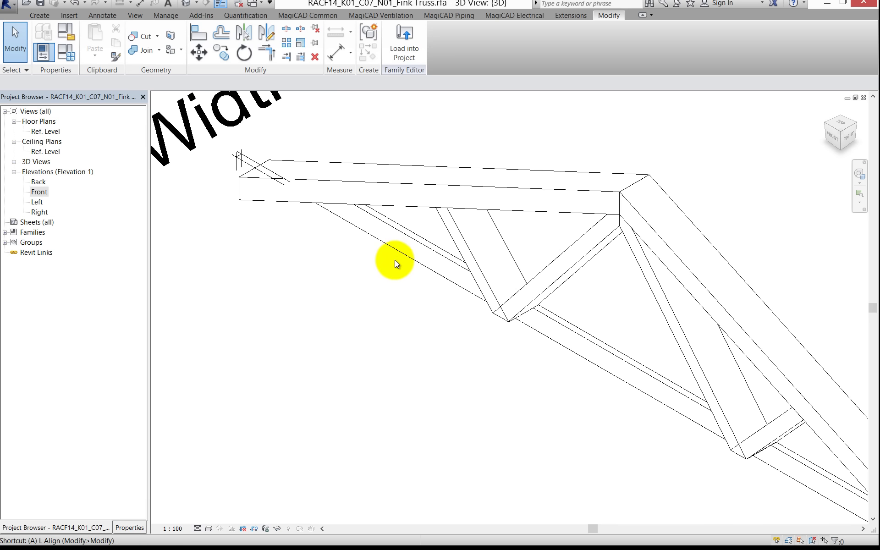
- Align the web members and top and bottom chords to their reference faces
{"action": "key", "text": "l"}
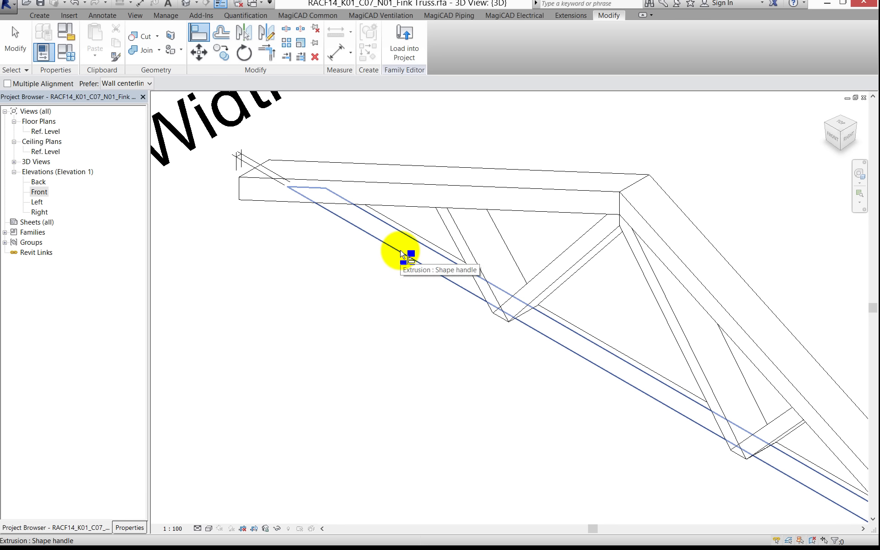
{"action": "left_click", "coordinate": [401, 253]}
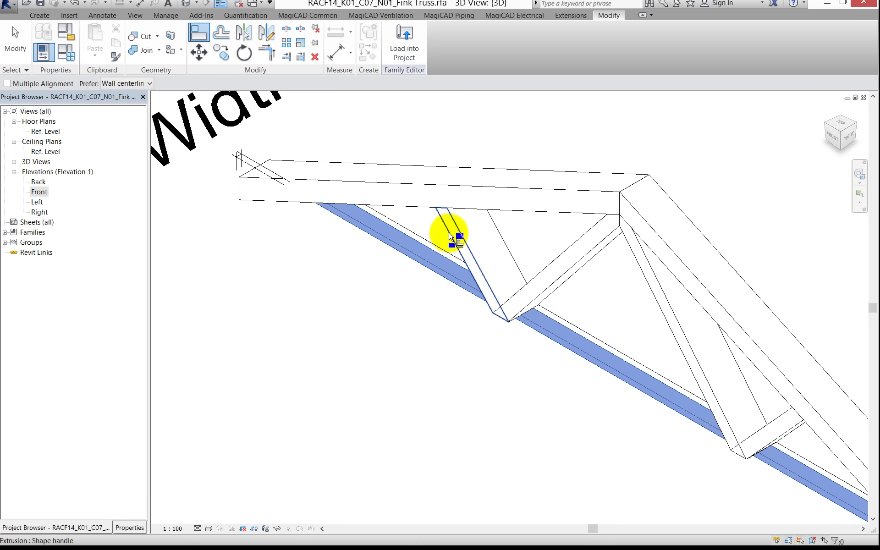
{"action": "left_click", "coordinate": [449, 237]}
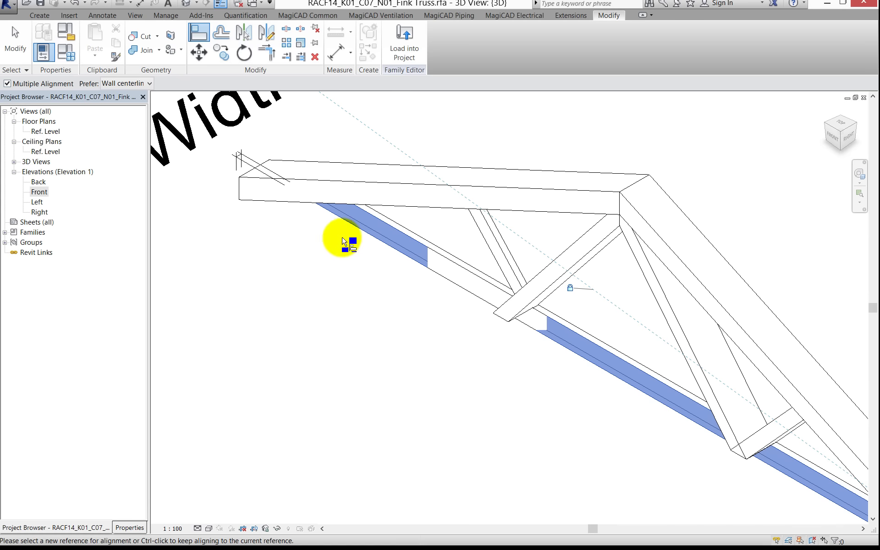
{"action": "left_click", "coordinate": [412, 239]}
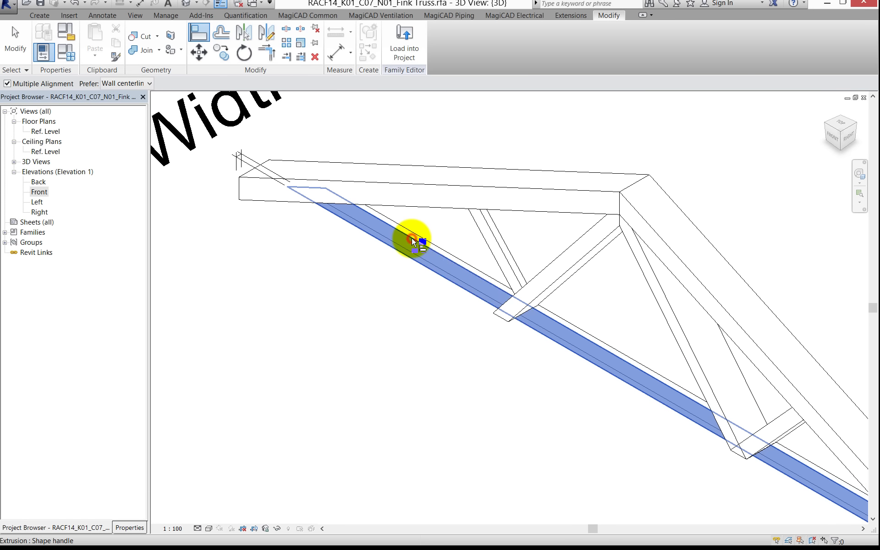
{"action": "left_click", "coordinate": [400, 207]}
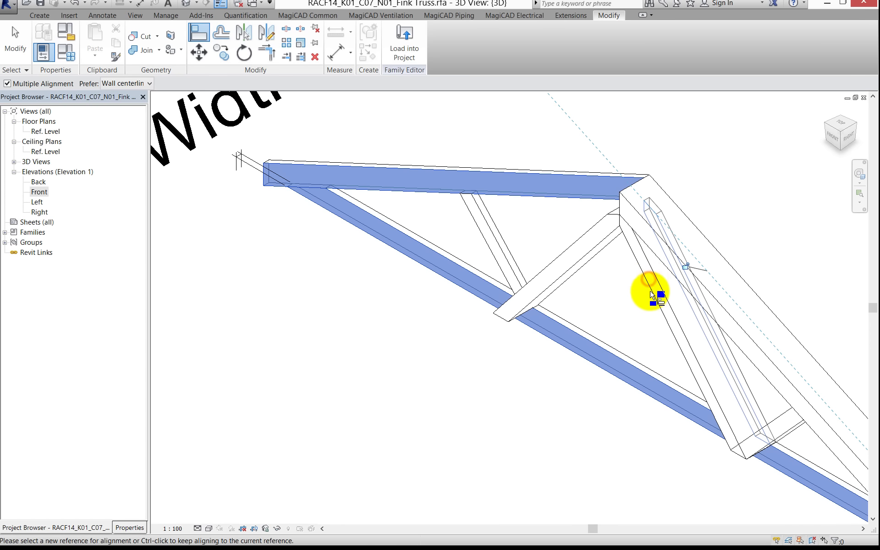
{"action": "left_click", "coordinate": [651, 284]}
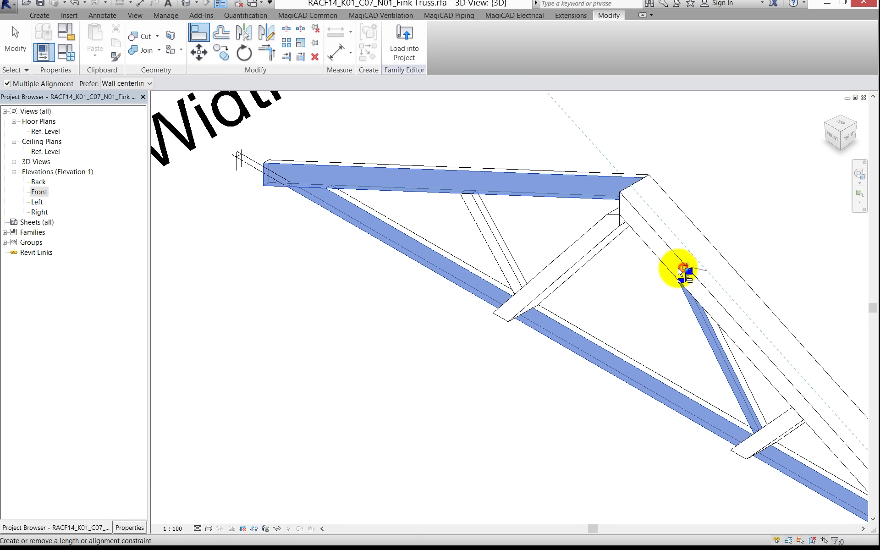
{"action": "left_click", "coordinate": [668, 266]}
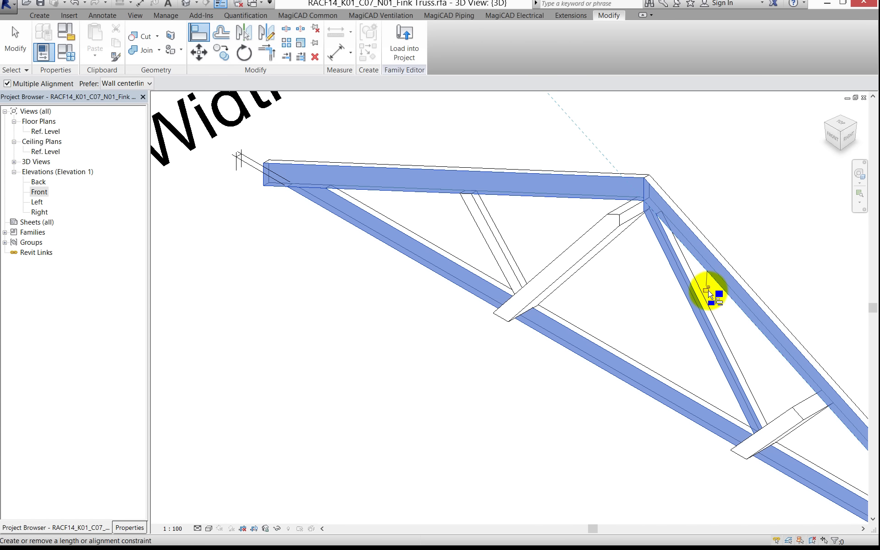
- Align and lock the lower and upper gusset plates to the web
{"action": "scroll", "coordinate": [573, 246], "scroll_direction": "down", "scroll_amount": 2}
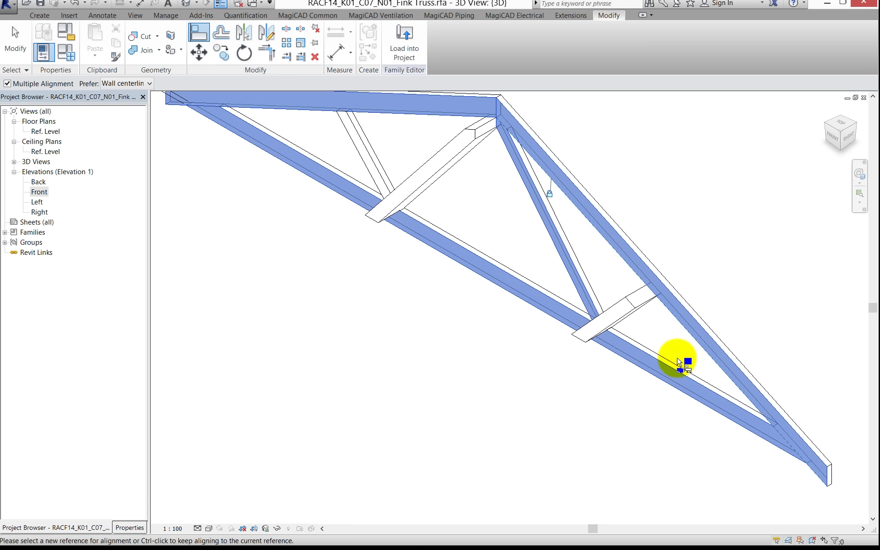
{"action": "left_click", "coordinate": [606, 327]}
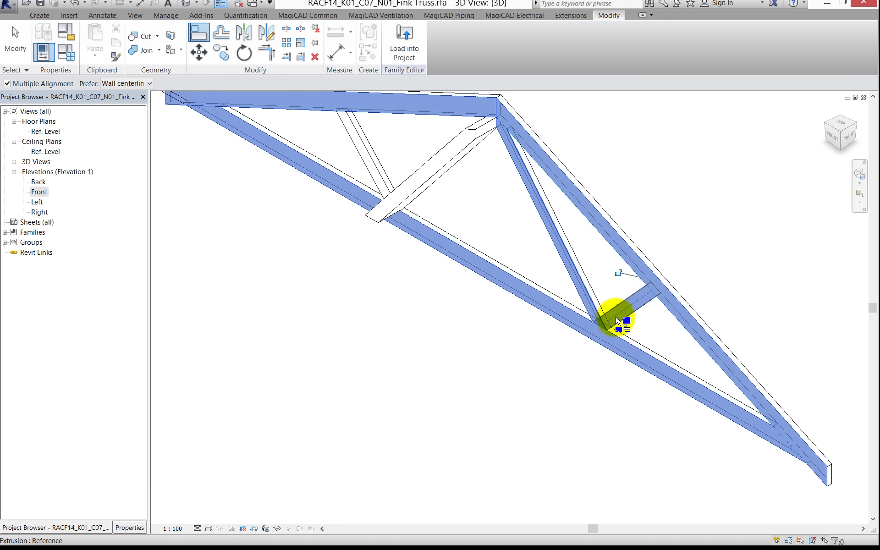
{"action": "left_click", "coordinate": [618, 273]}
{"action": "left_click", "coordinate": [383, 190]}
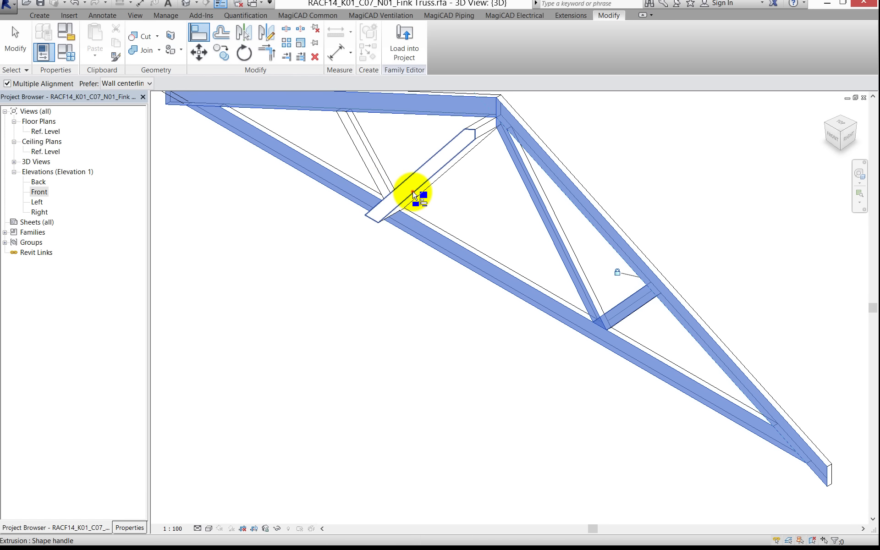
{"action": "left_click", "coordinate": [417, 193]}
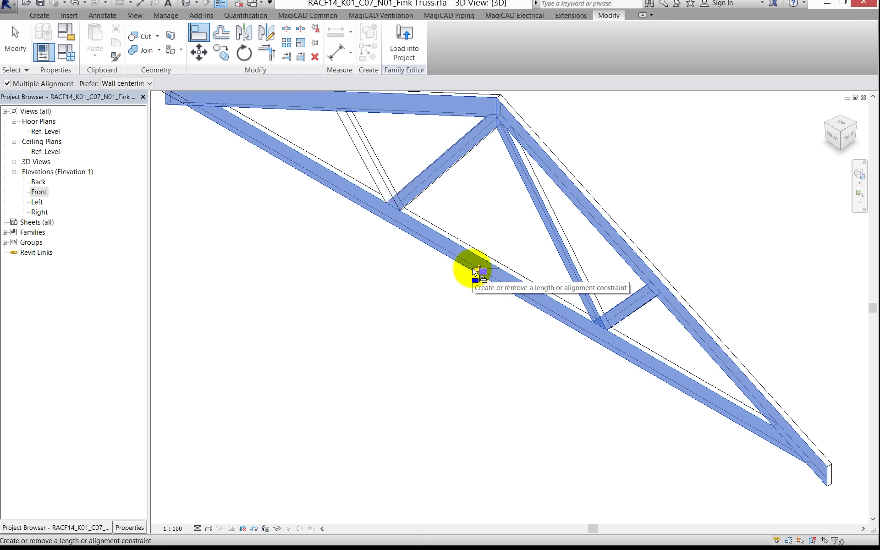
{"action": "scroll", "coordinate": [465, 243], "scroll_direction": "down", "scroll_amount": 2}
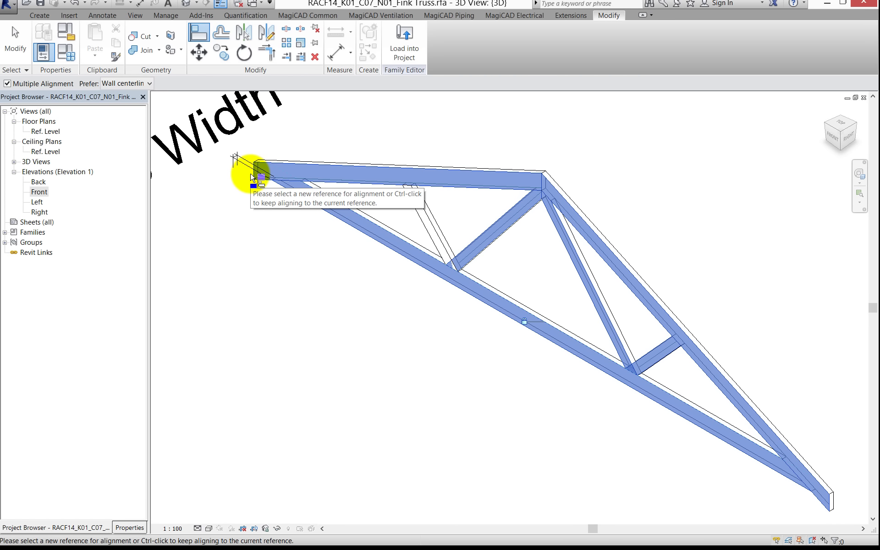
{"action": "key", "text": "Escape"}
{"action": "key", "text": "Escape"}
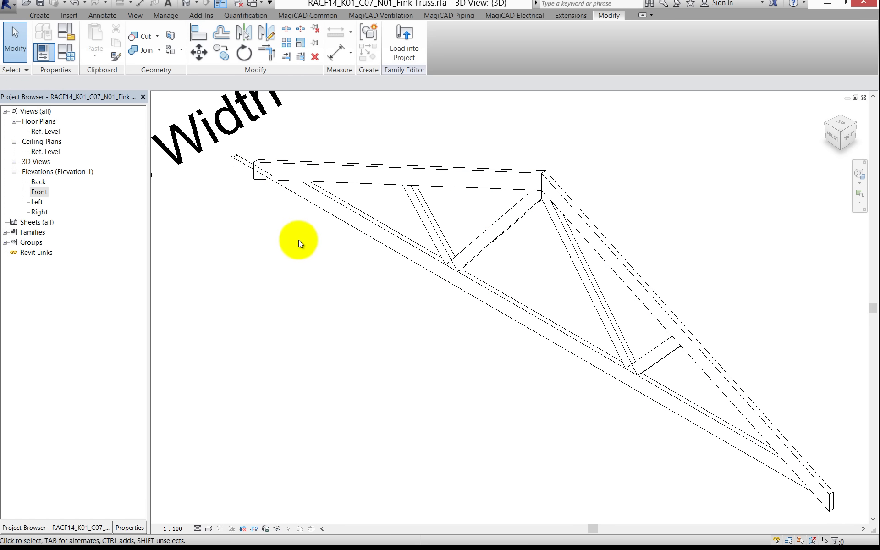
- Save RACF14_K01_C07_N01_Fink Truss.rfa and show the recent documents list
{"action": "mouse_move", "coordinate": [297, 239]}
{"action": "middle_mouse_down"}
{"action": "mouse_move", "coordinate": [336, 287]}
{"action": "mouse_move", "coordinate": [320, 274]}
{"action": "middle_mouse_up"}
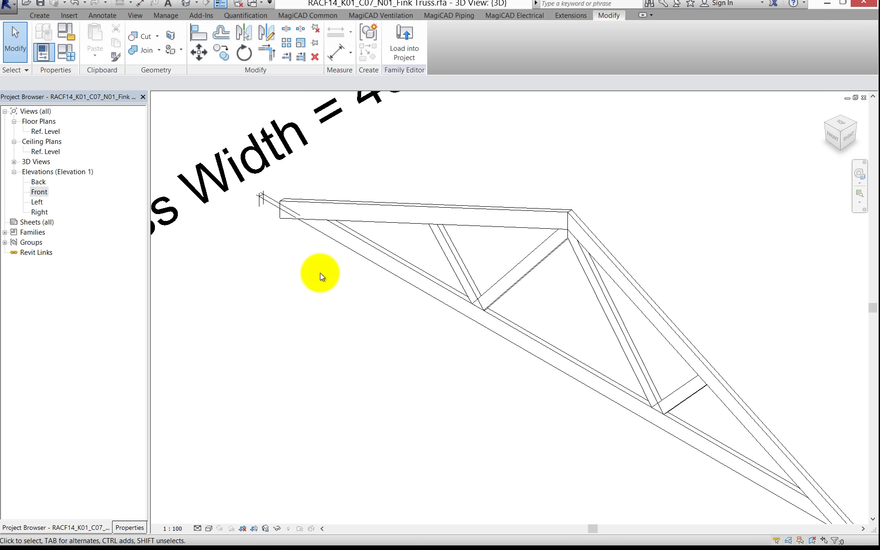
{"action": "left_click", "coordinate": [41, 5]}
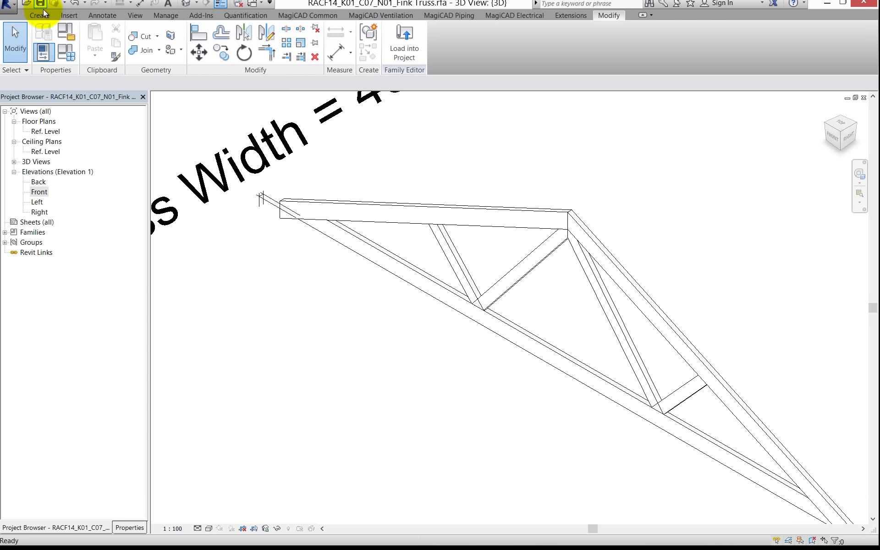
{"action": "middle_click_drag", "start_coordinate": [332, 188], "coordinate": [309, 156]}
{"action": "scroll", "coordinate": [310, 156], "scroll_direction": "down", "scroll_amount": 1}
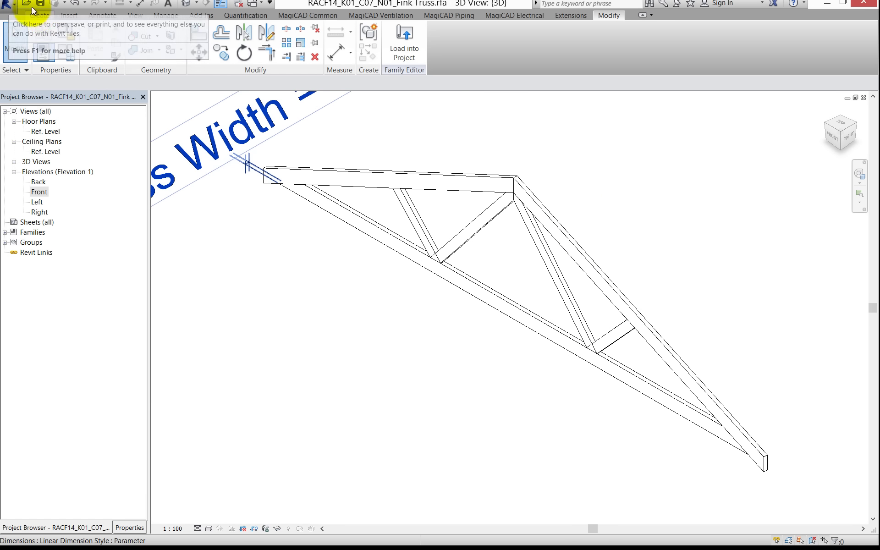
{"action": "left_click", "coordinate": [9, 9]}
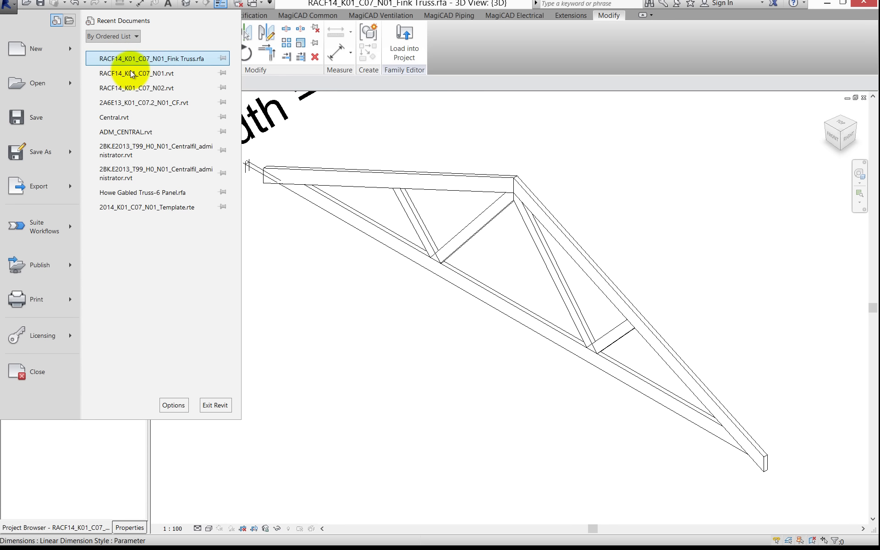
- Open the RACF14_K01_C07_N01.rvt project and zoom in on the roof
{"action": "left_click", "coordinate": [140, 76]}
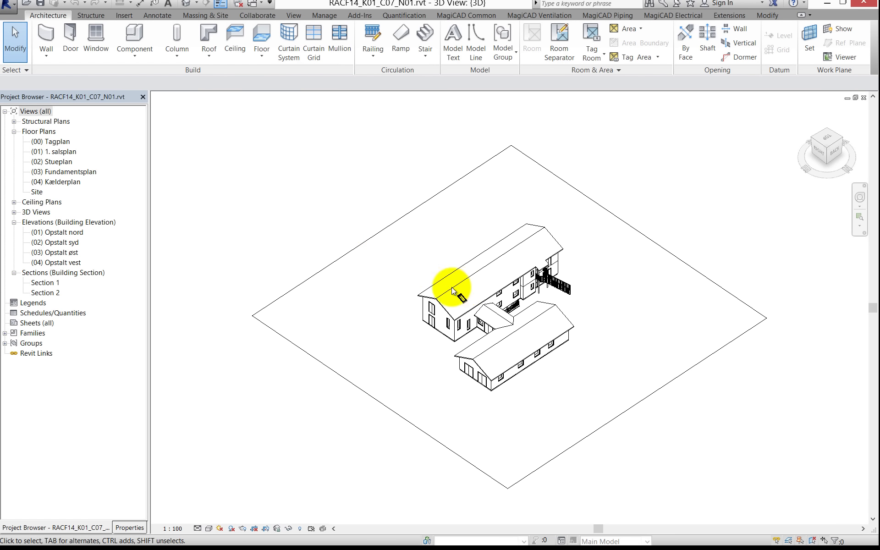
{"action": "scroll", "coordinate": [456, 291], "scroll_direction": "up", "scroll_amount": 2}
{"action": "scroll", "coordinate": [418, 302], "scroll_direction": "up", "scroll_amount": 3}
{"action": "scroll", "coordinate": [421, 312], "scroll_direction": "up", "scroll_amount": 2}
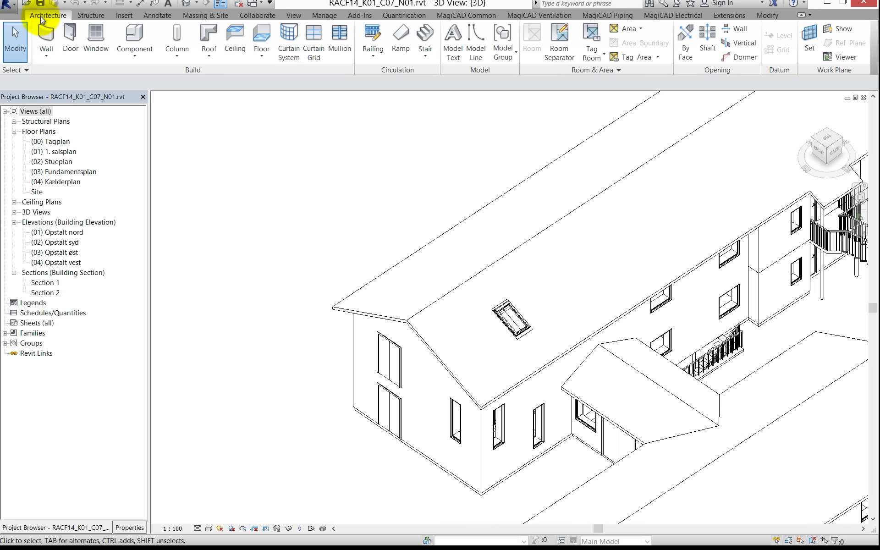
- Start the structural Beam tool from the Structure tab
{"action": "left_click", "coordinate": [131, 59]}
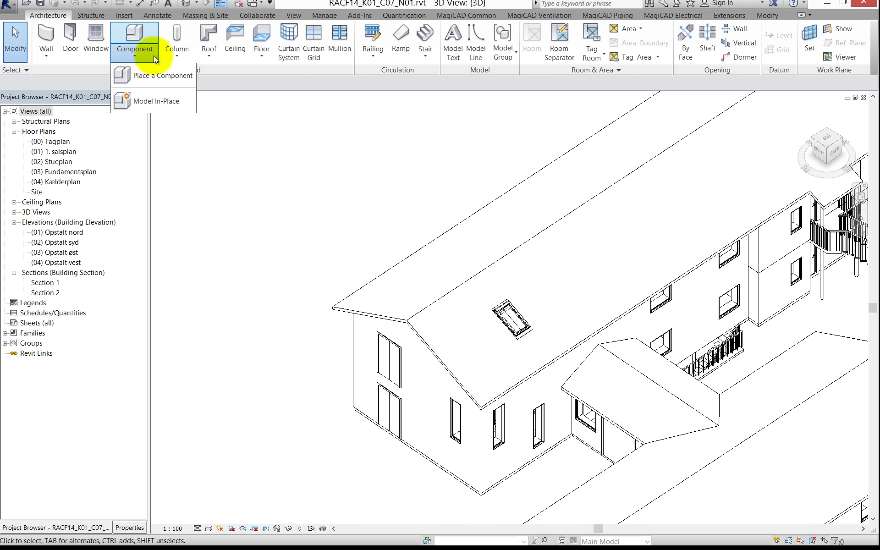
{"action": "left_click", "coordinate": [248, 62]}
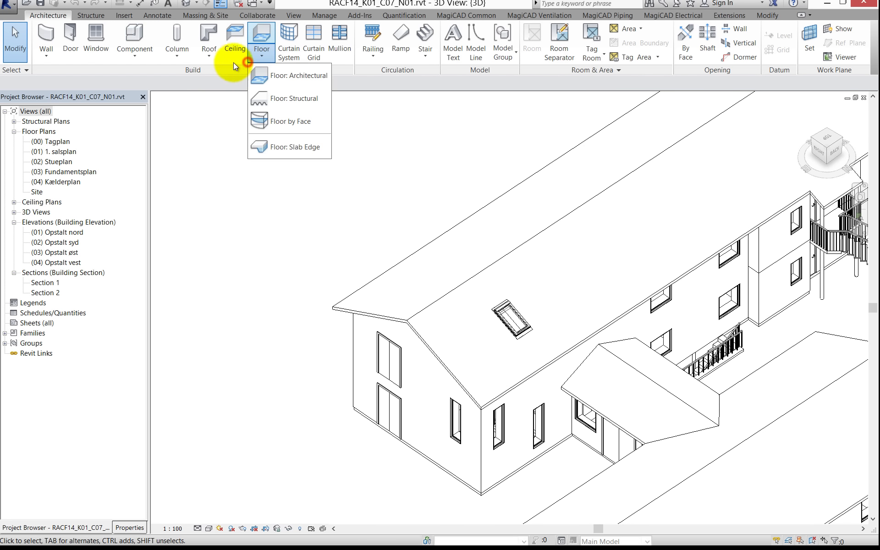
{"action": "left_click", "coordinate": [87, 18]}
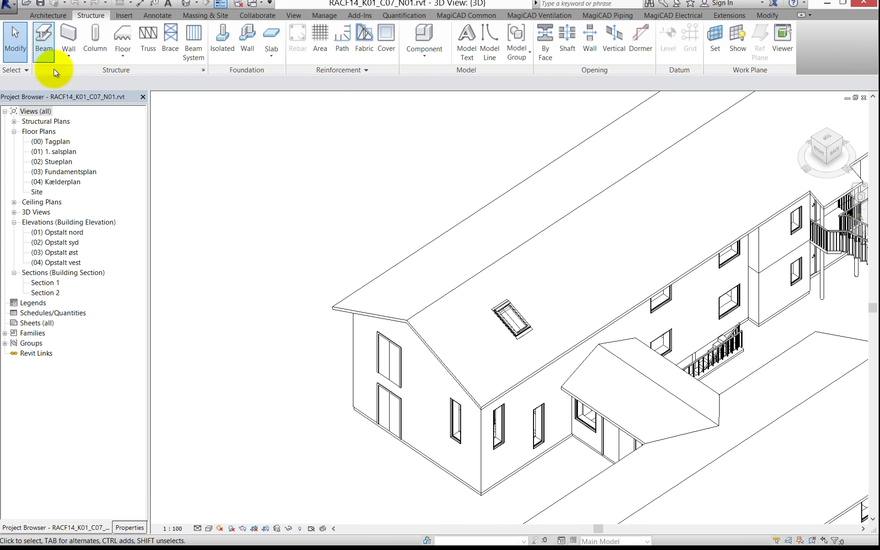
{"action": "left_click", "coordinate": [47, 54]}
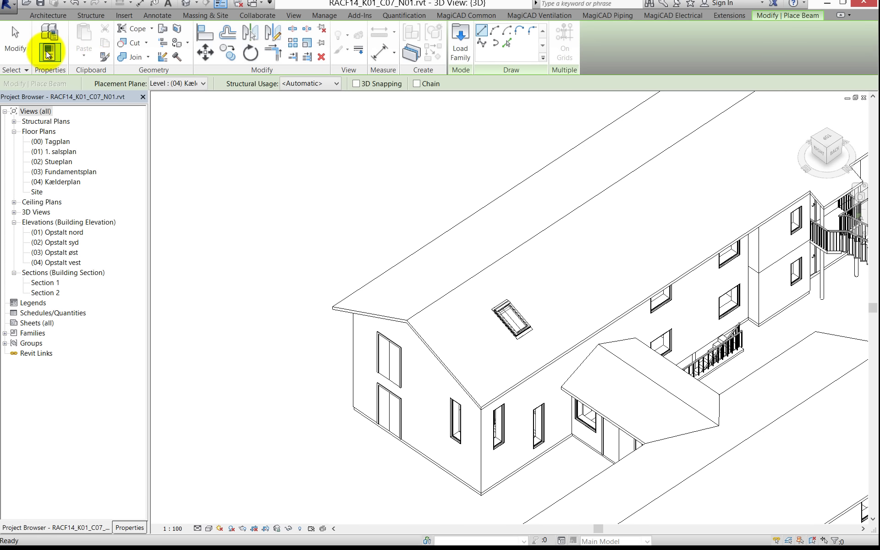
- Load RACF14_K01_C07_N01_Fink Truss.rfa from the Desktop via Load Family
{"action": "left_click", "coordinate": [457, 37]}
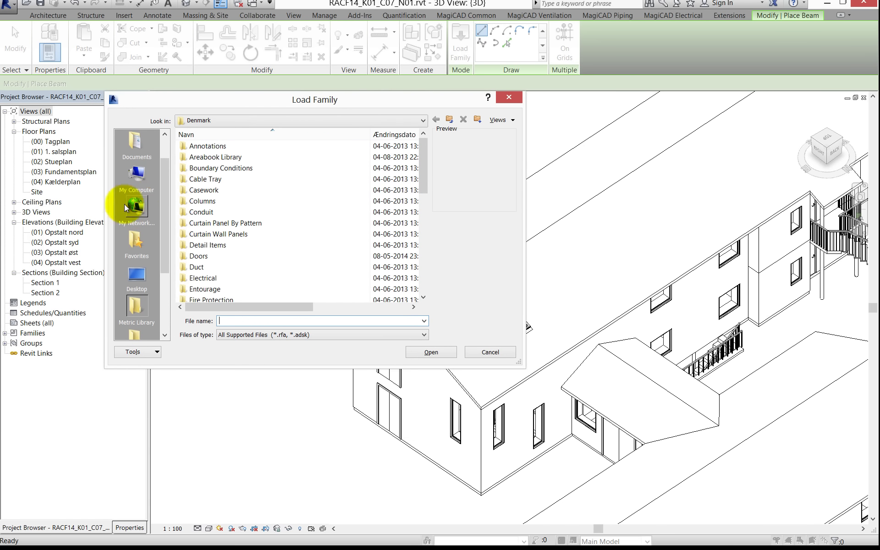
{"action": "left_click", "coordinate": [136, 280]}
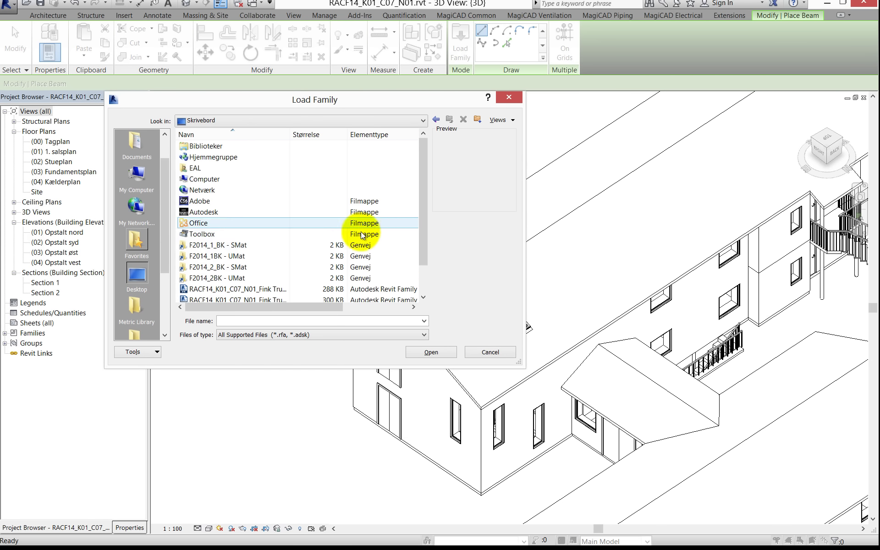
{"action": "scroll", "coordinate": [422, 171], "scroll_direction": "down", "scroll_amount": 1}
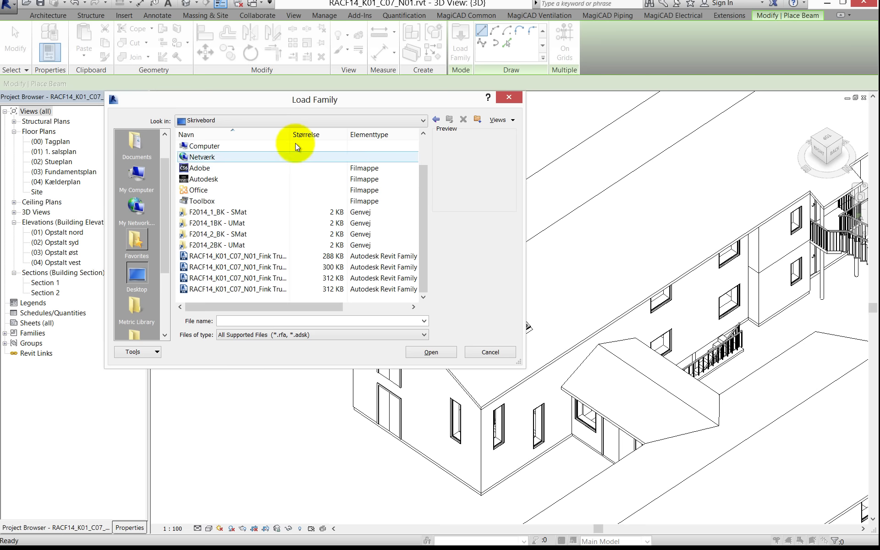
{"action": "left_click_drag", "start_coordinate": [289, 134], "coordinate": [351, 134]}
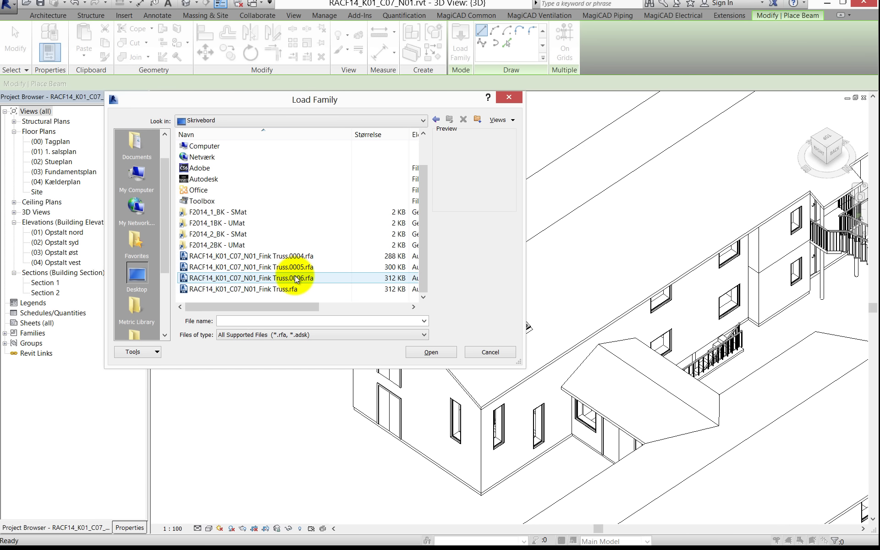
{"action": "left_click", "coordinate": [286, 290]}
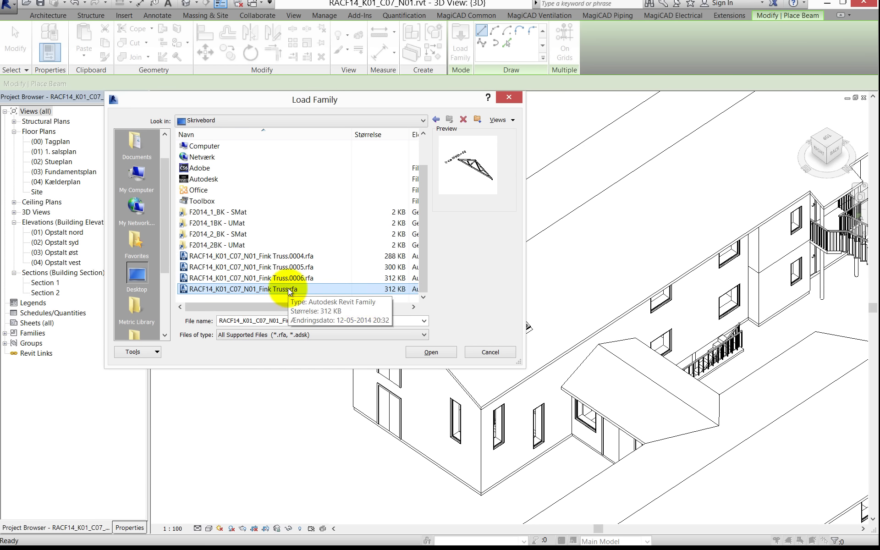
{"action": "left_click", "coordinate": [426, 354]}
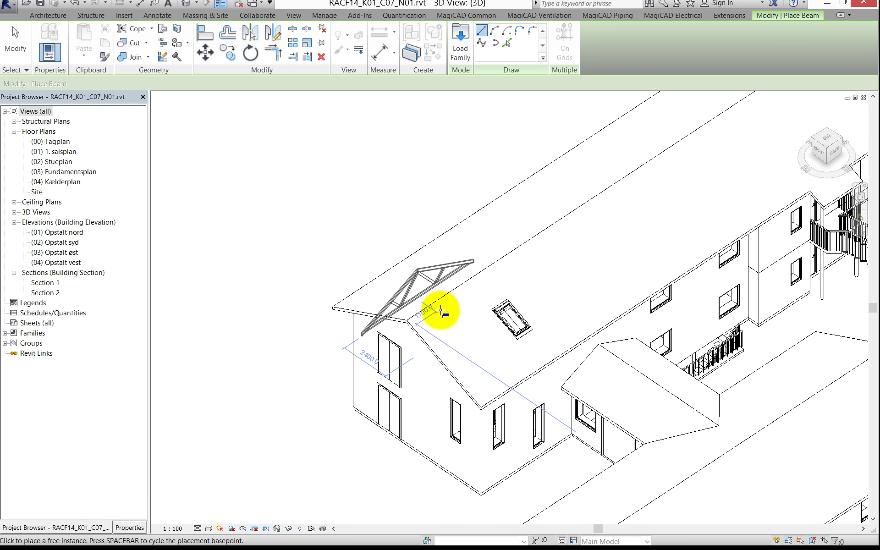
- Rotate and try truss placements along the roof, then cancel beam placement
{"action": "key", "text": "space"}
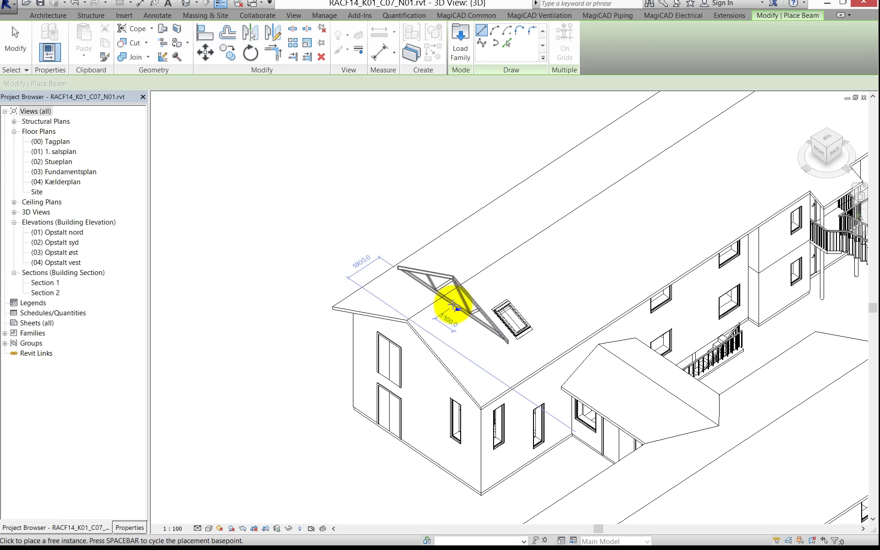
{"action": "left_click", "coordinate": [453, 304]}
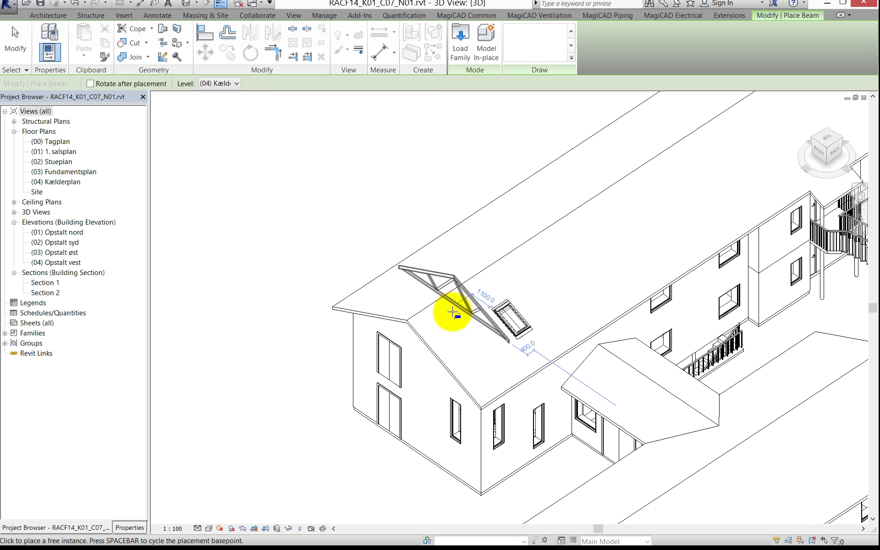
{"action": "scroll", "coordinate": [433, 337], "scroll_direction": "up", "scroll_amount": 1}
{"action": "scroll", "coordinate": [443, 343], "scroll_direction": "up", "scroll_amount": 1}
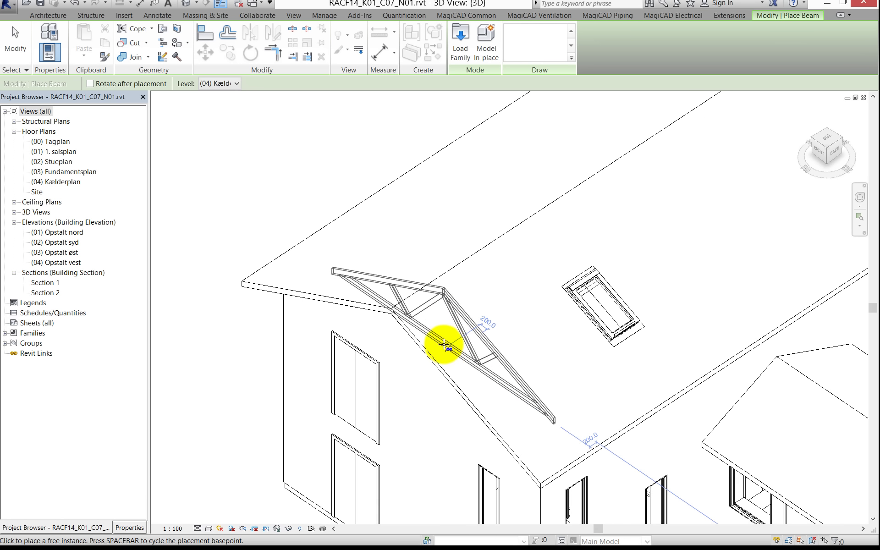
{"action": "left_click", "coordinate": [443, 333]}
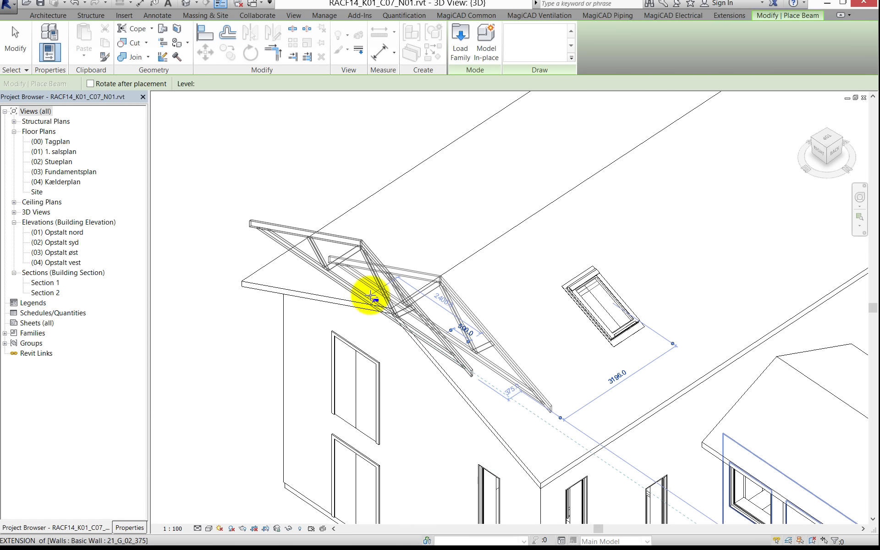
{"action": "key", "text": "Escape"}
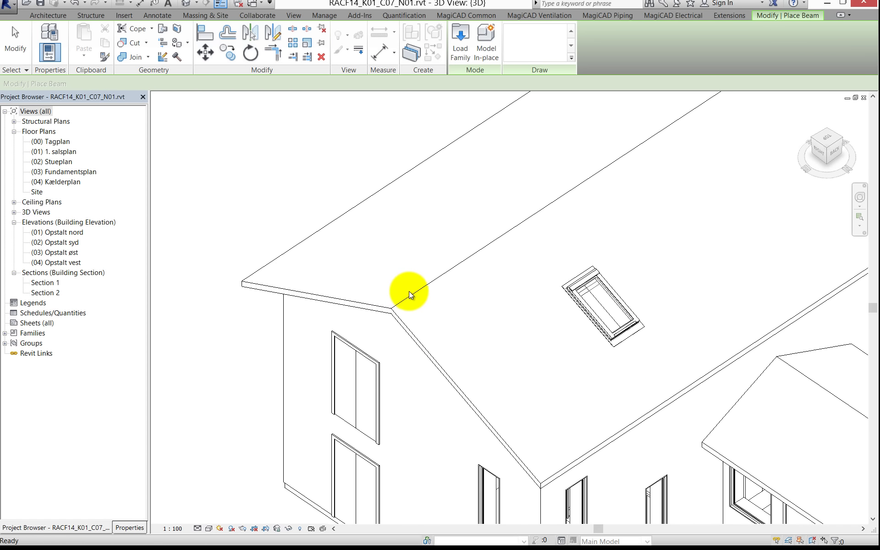
{"action": "key", "text": "Escape"}
- Temporarily hide the roof and orbit the model to view another side
{"action": "left_click", "coordinate": [406, 298]}
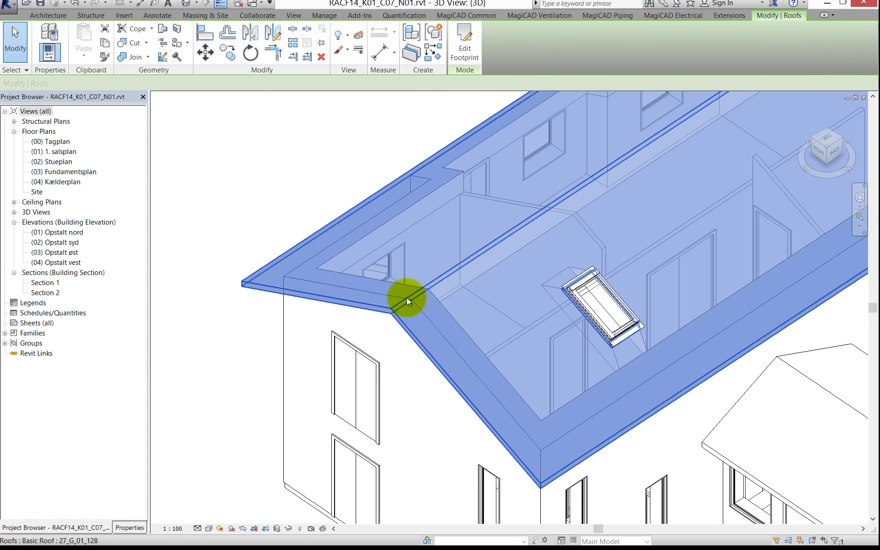
{"action": "key", "text": "h"}
{"action": "key", "text": "h"}
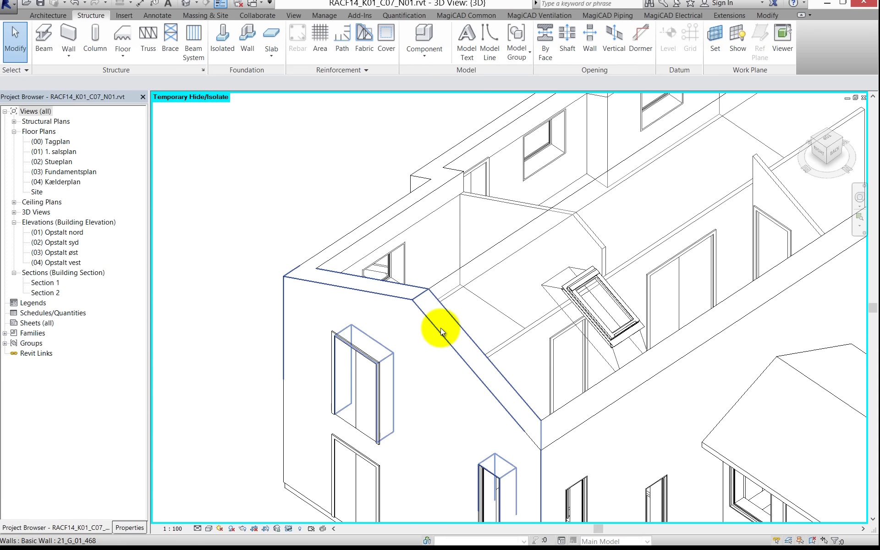
{"action": "scroll", "coordinate": [412, 328], "scroll_direction": "down", "scroll_amount": 3}
{"action": "mouse_move", "coordinate": [360, 360]}
{"action": "middle_mouse_down", "text": "shift"}
{"action": "mouse_move", "coordinate": [323, 366]}
{"action": "mouse_move", "coordinate": [350, 338]}
{"action": "mouse_move", "coordinate": [407, 339]}
{"action": "mouse_move", "coordinate": [466, 317]}
{"action": "middle_mouse_up", "text": "shift"}
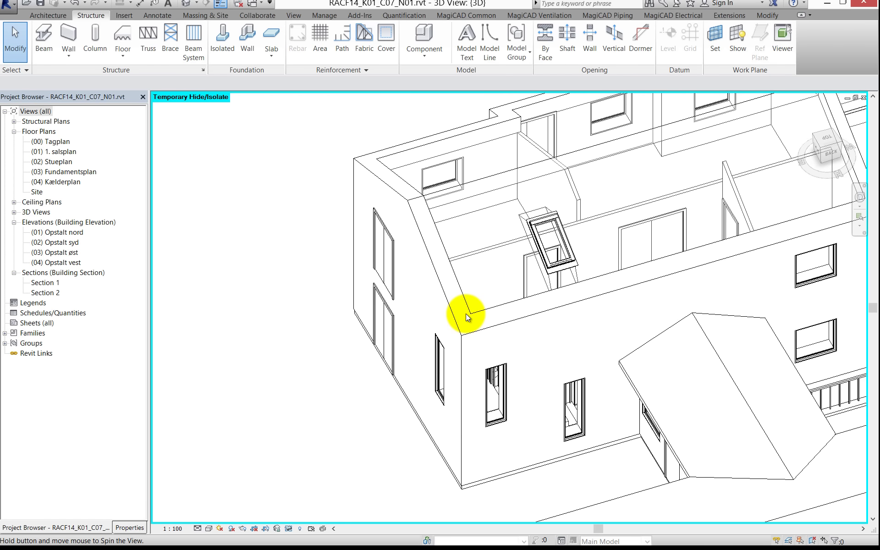
{"action": "scroll", "coordinate": [467, 316], "scroll_direction": "down", "scroll_amount": 2}
- Switch to wireframe, then drag the stray Fink truss outside the house wall
{"action": "key", "text": "w"}
{"action": "key", "text": "f"}
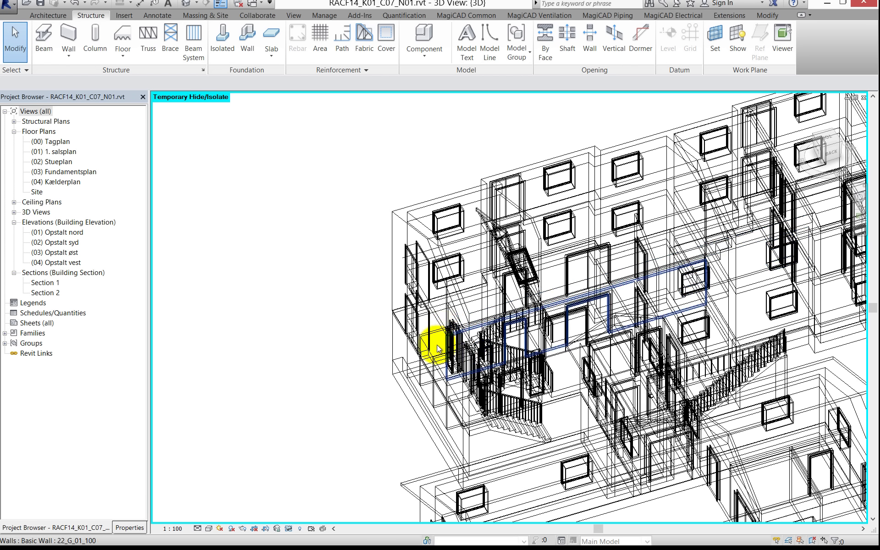
{"action": "scroll", "coordinate": [452, 225], "scroll_direction": "up", "scroll_amount": 2}
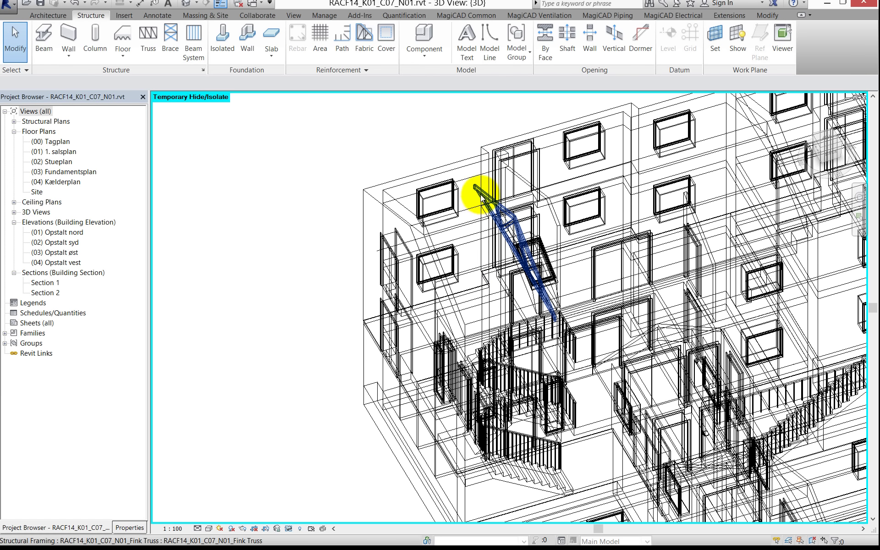
{"action": "mouse_move", "coordinate": [479, 193]}
{"action": "left_mouse_down"}
{"action": "mouse_move", "coordinate": [334, 238]}
{"action": "mouse_move", "coordinate": [344, 242]}
{"action": "left_mouse_up"}
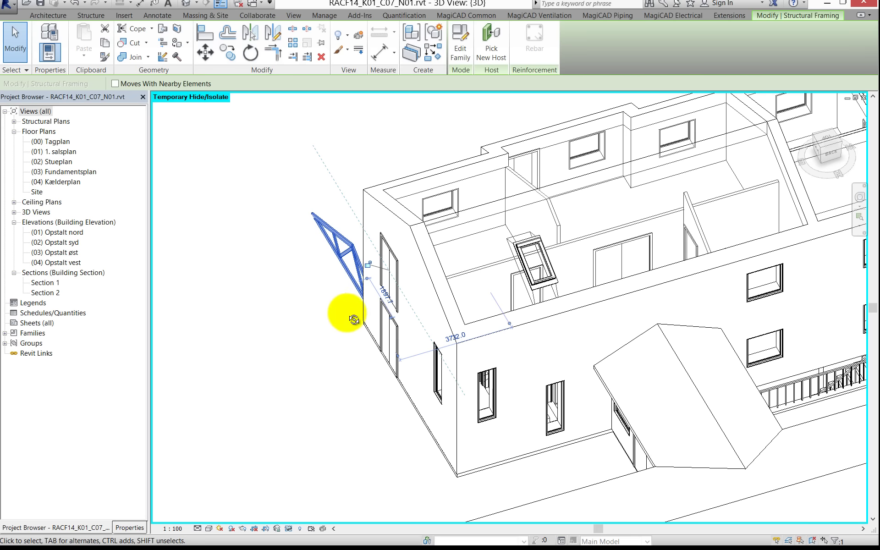
{"action": "middle_click_drag", "start_coordinate": [344, 315], "coordinate": [342, 266], "text": "shift"}
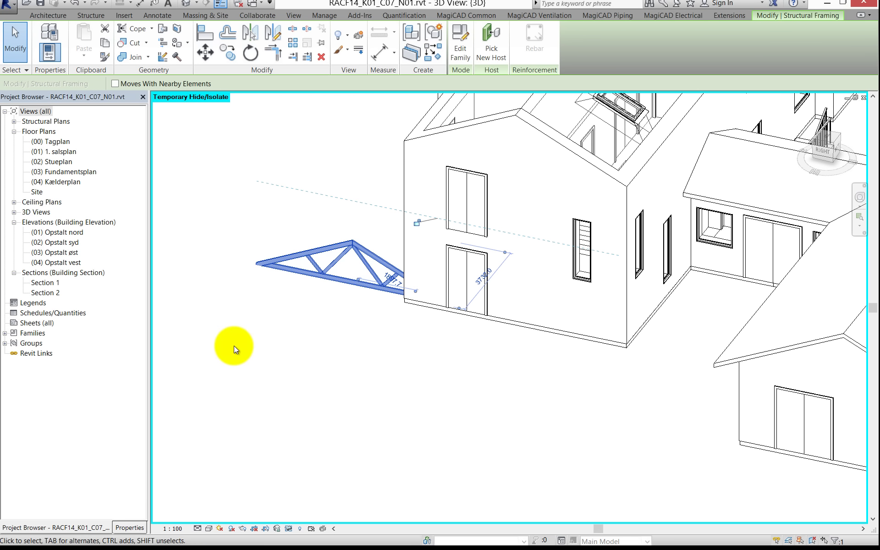
- Set the stray truss's Level to (00) Tagplan in Properties
{"action": "left_click", "coordinate": [129, 527]}
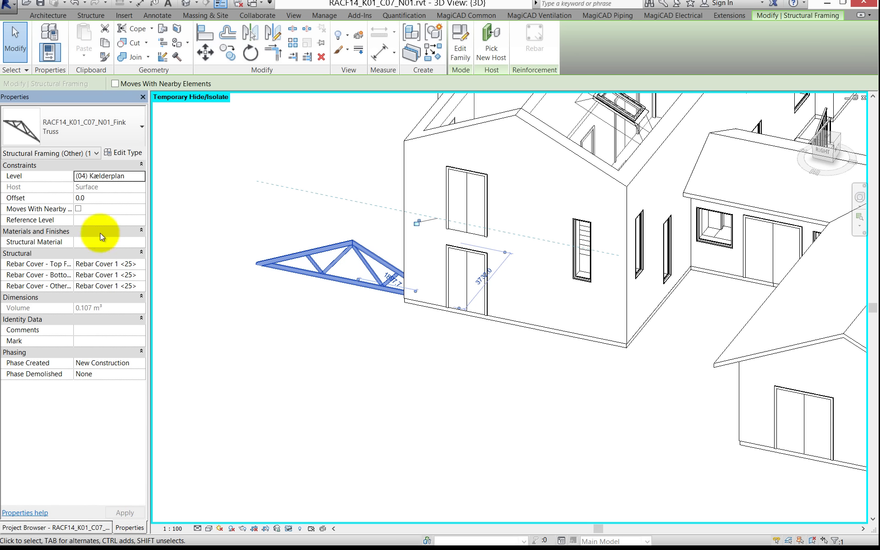
{"action": "left_click", "coordinate": [134, 178]}
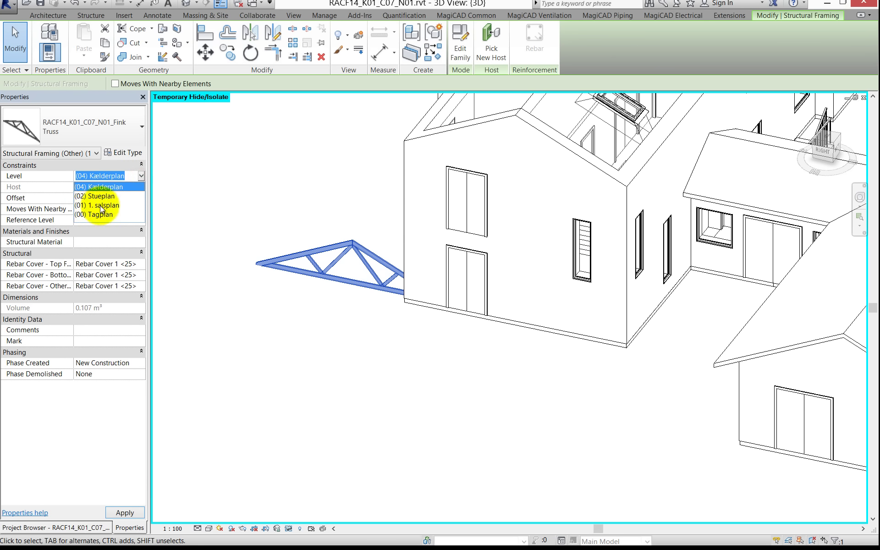
{"action": "left_click", "coordinate": [100, 211]}
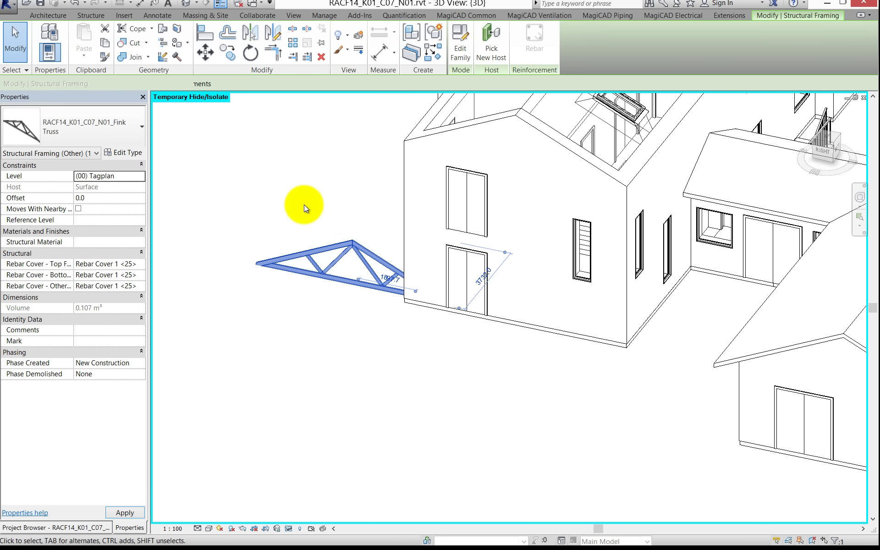
{"action": "left_click", "coordinate": [285, 177]}
{"action": "scroll", "coordinate": [167, 189], "scroll_direction": "up", "scroll_amount": 3, "text": "ctrl"}
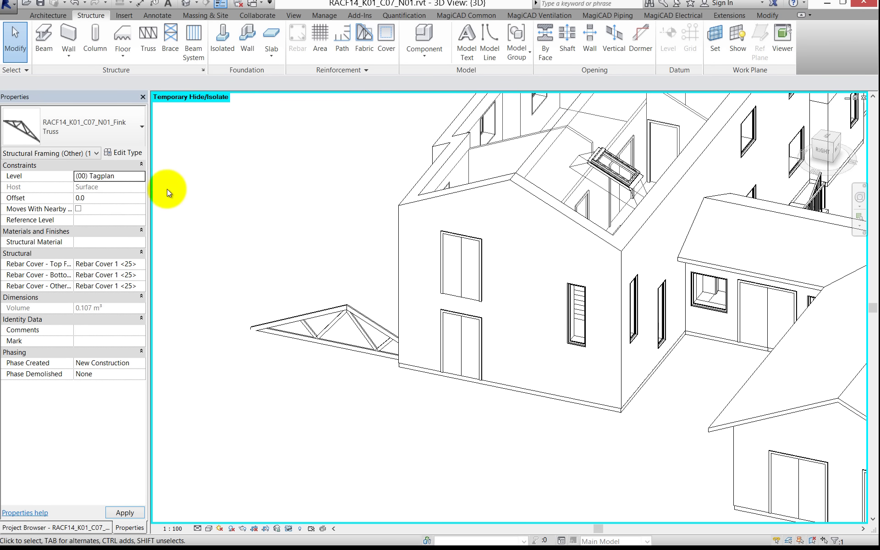
- Change the truss level to (01) 1. salsplan, apply it, then delete the truss
{"action": "left_click", "coordinate": [329, 327]}
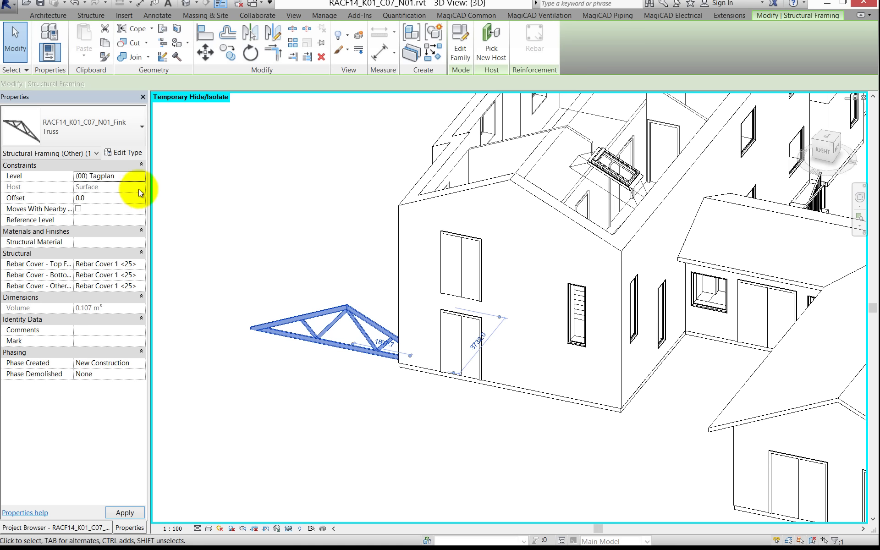
{"action": "left_click", "coordinate": [144, 177]}
{"action": "left_click", "coordinate": [103, 206]}
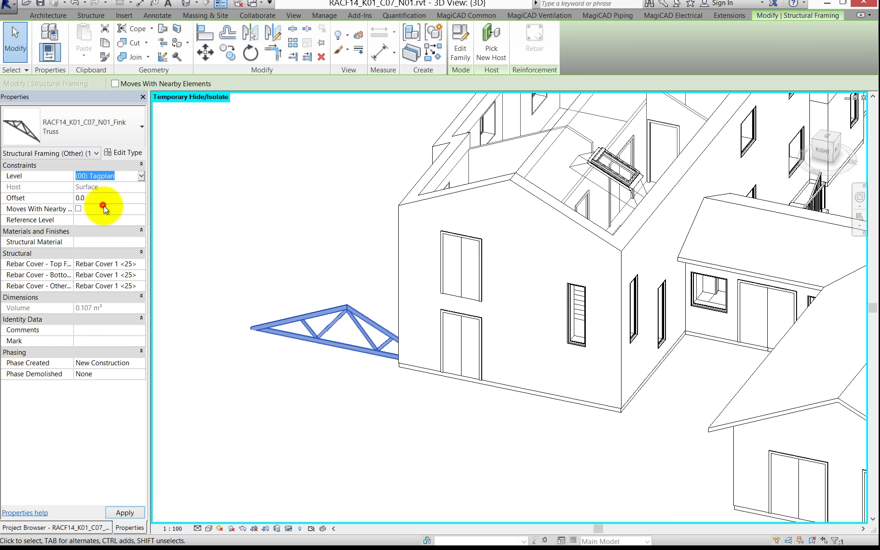
{"action": "left_click", "coordinate": [356, 316]}
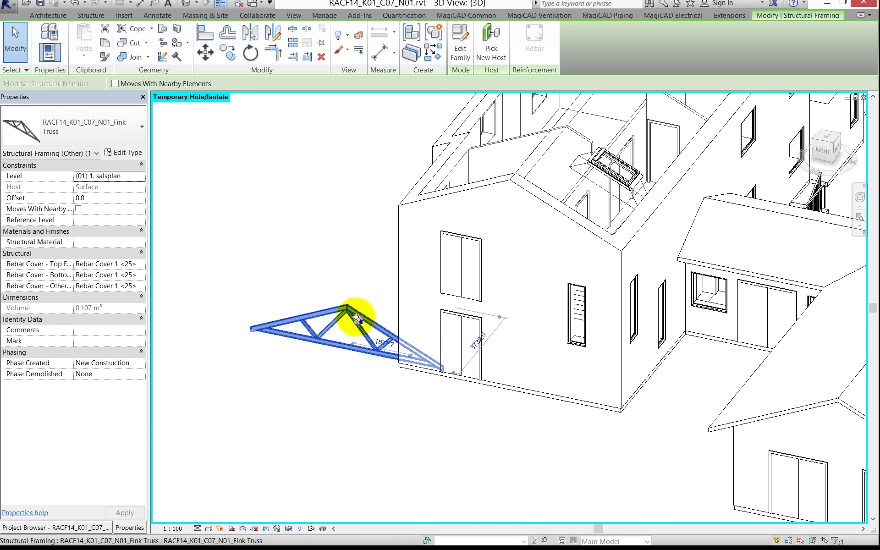
{"action": "scroll", "coordinate": [347, 386], "scroll_direction": "down", "scroll_amount": 2}
{"action": "scroll", "coordinate": [348, 384], "scroll_direction": "down", "scroll_amount": 2}
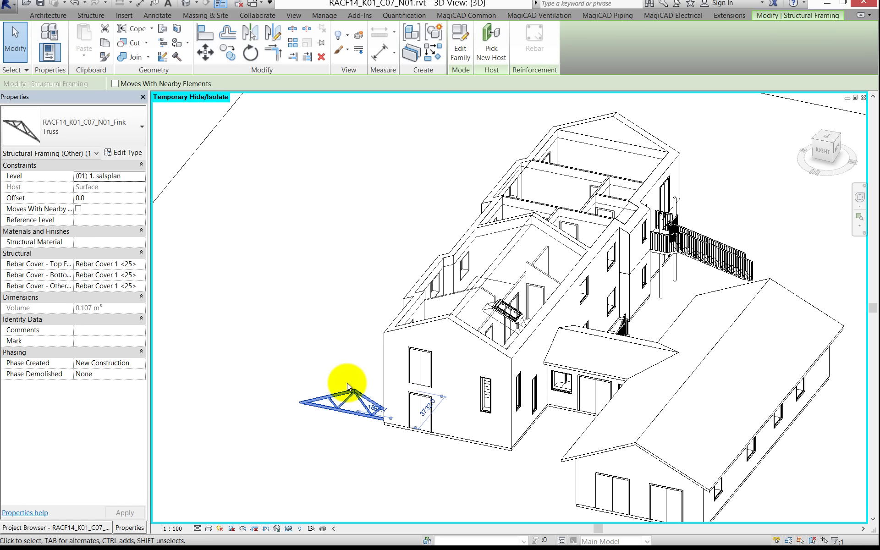
{"action": "key", "text": "Delete"}
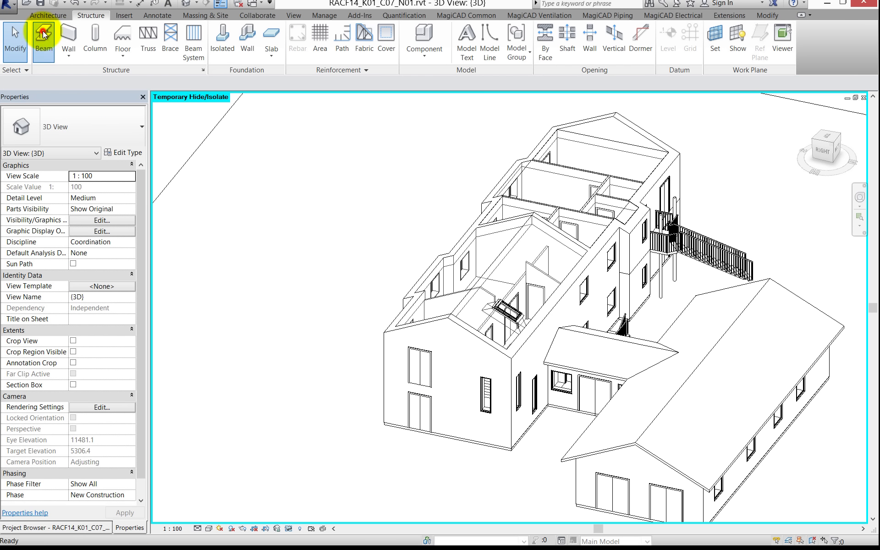
- Place a Fink truss beam on level (00) Tagplan at the house's gable end
{"action": "left_click", "coordinate": [43, 35]}
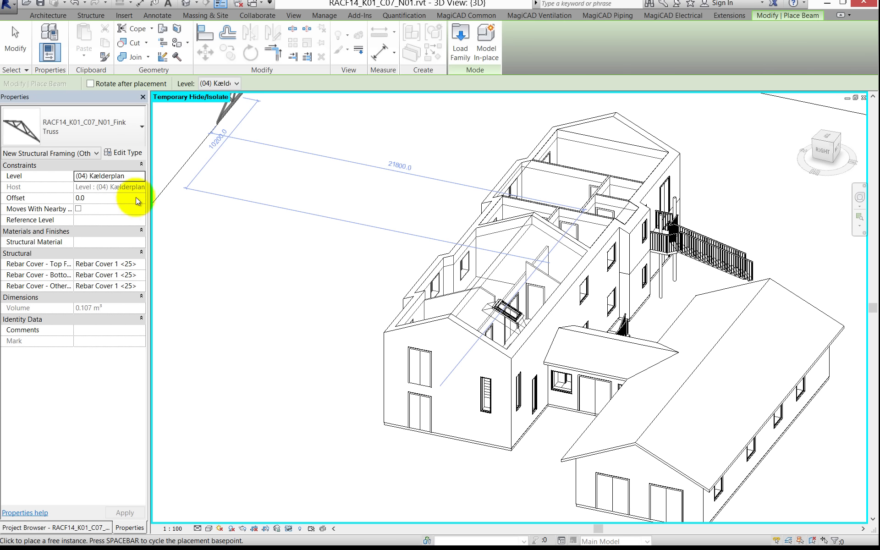
{"action": "left_click", "coordinate": [144, 179]}
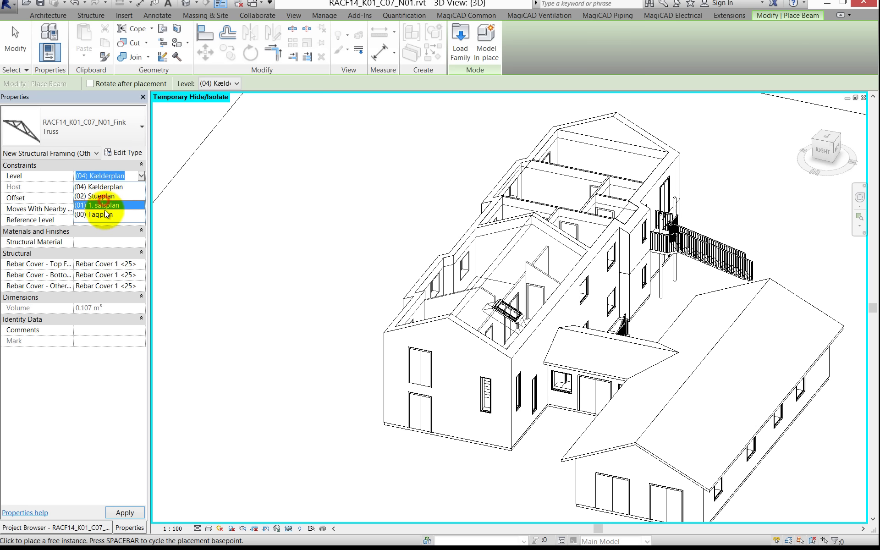
{"action": "left_click", "coordinate": [105, 214]}
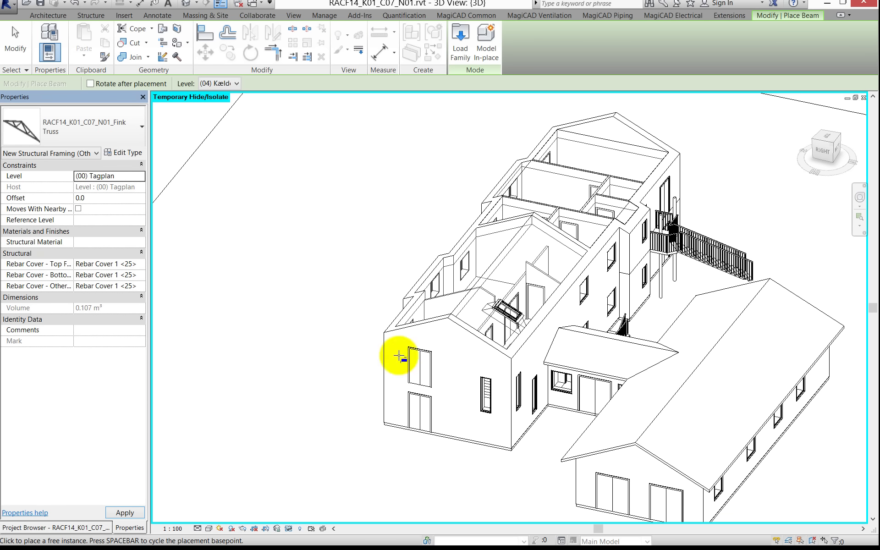
{"action": "left_click", "coordinate": [383, 318]}
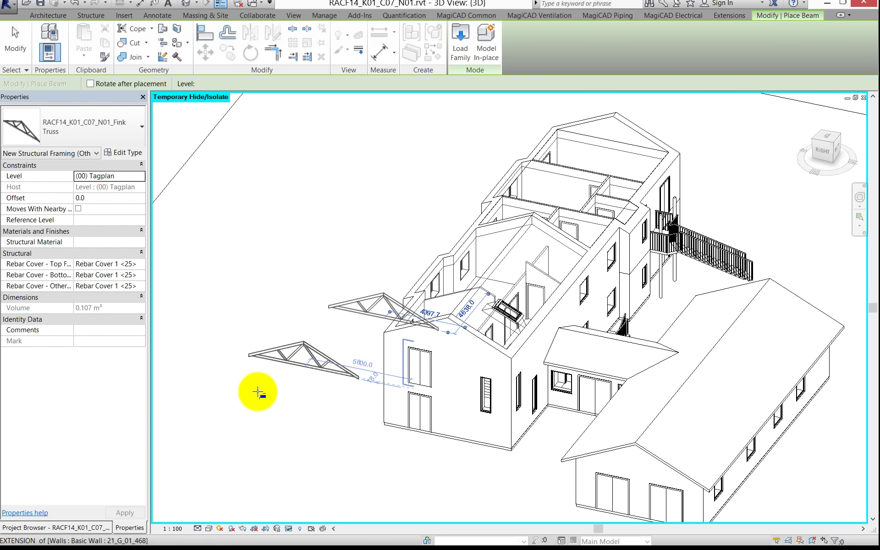
{"action": "scroll", "coordinate": [384, 315], "scroll_direction": "up", "scroll_amount": 2}
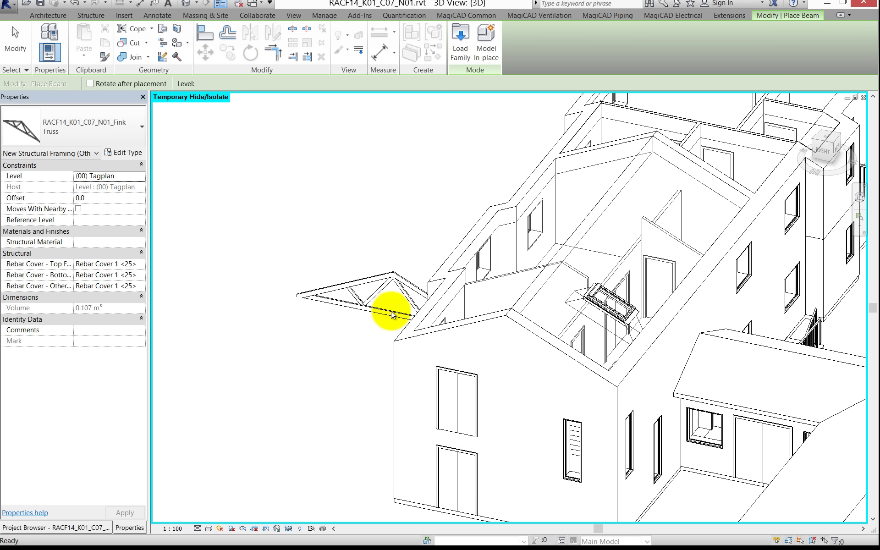
{"action": "key", "text": "Escape"}
{"action": "key", "text": "Escape"}
{"action": "key", "text": "Escape"}
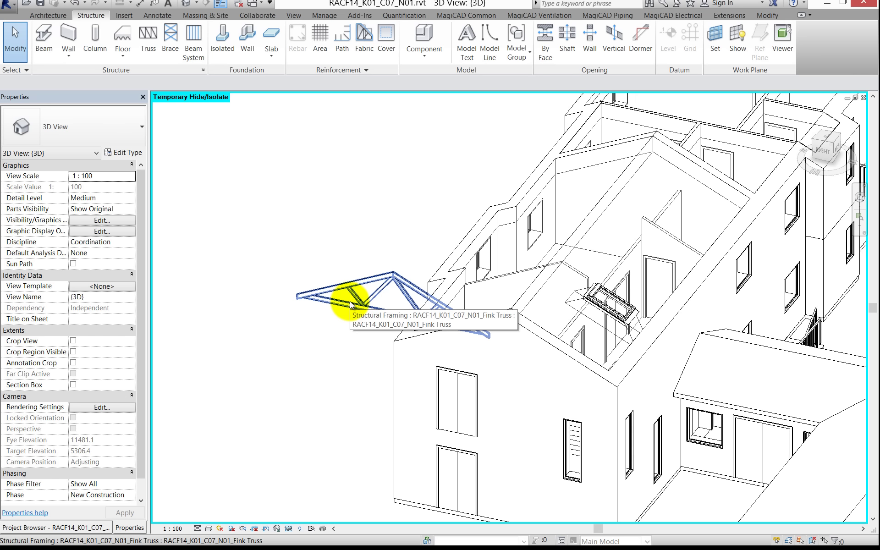
{"action": "left_click", "coordinate": [350, 302]}
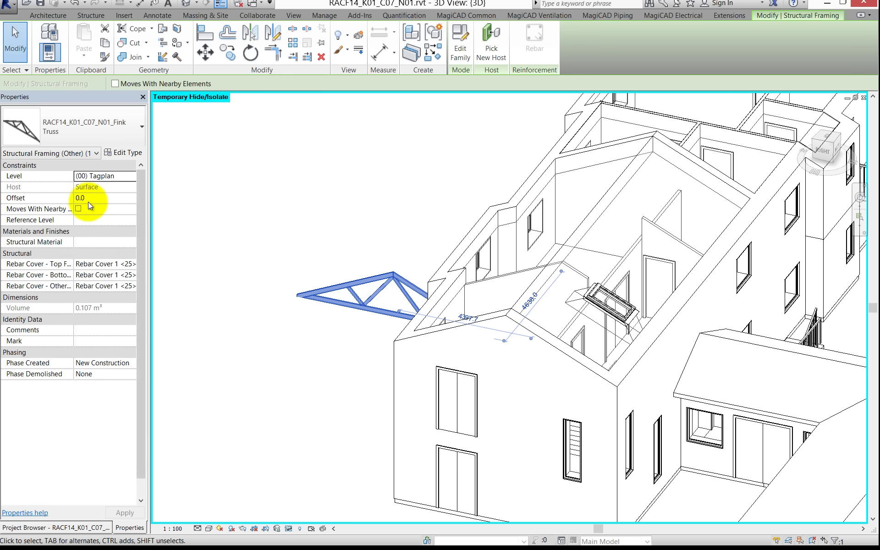
{"action": "left_click", "coordinate": [124, 153]}
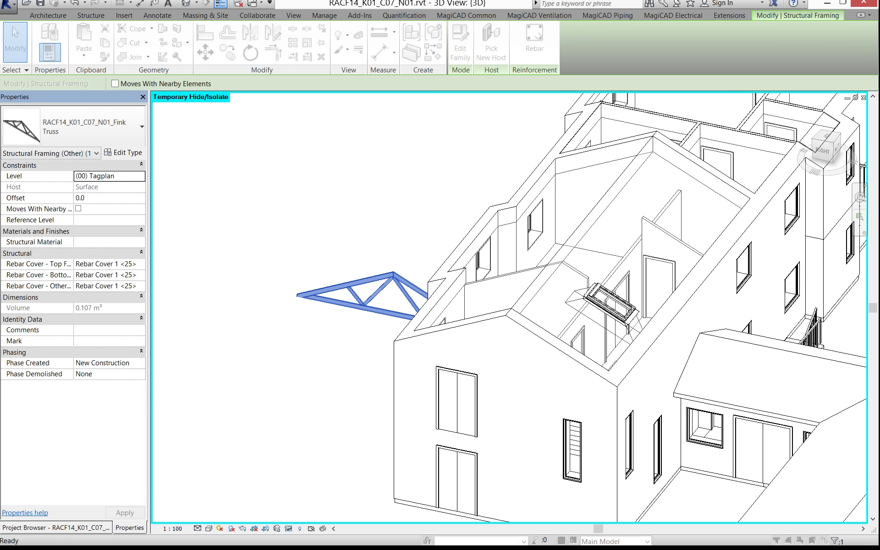
{"action": "left_click_drag", "start_coordinate": [731, 118], "coordinate": [489, 69]}
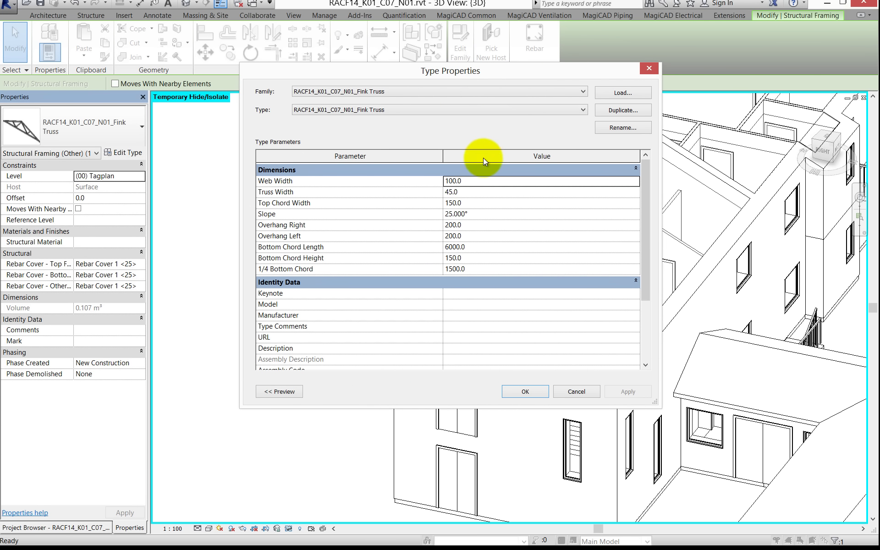
{"action": "left_click", "coordinate": [526, 391]}
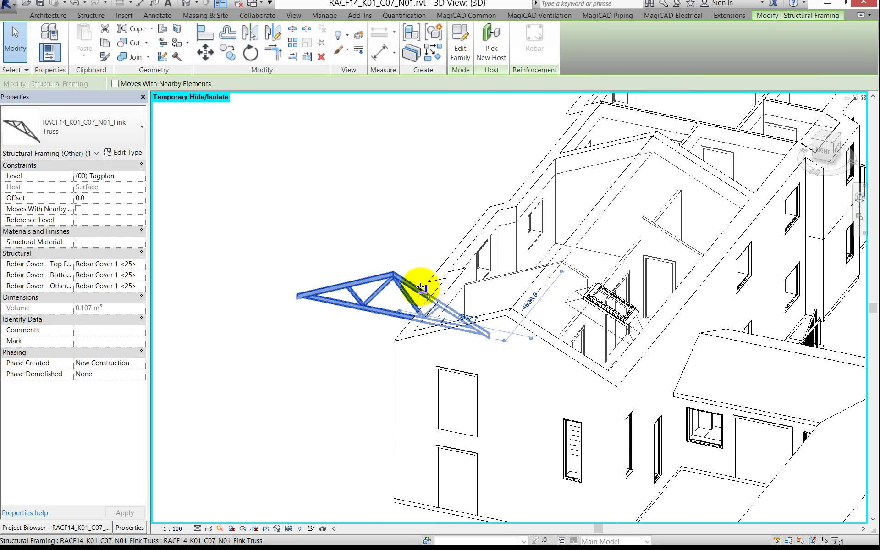